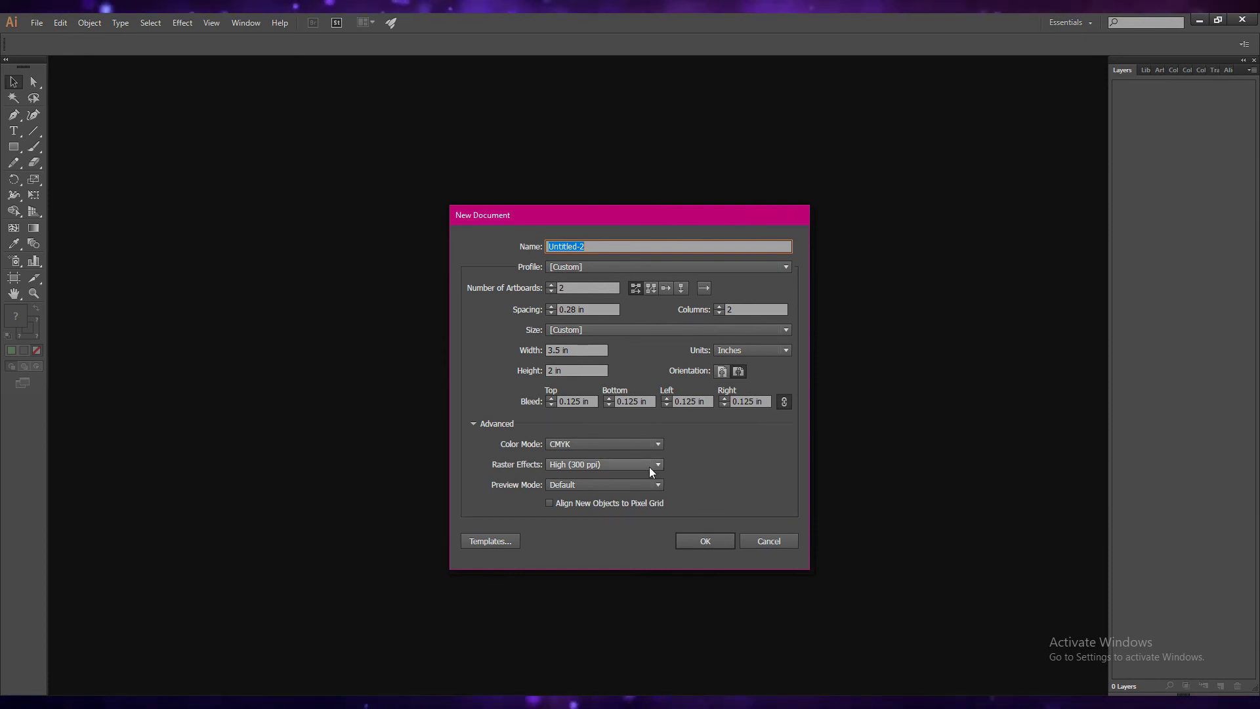
# - Create a CMYK 300 ppi document with two 3.5 × 2 in artboards and 0.125 in bleed
pyautogui.click(719, 544)
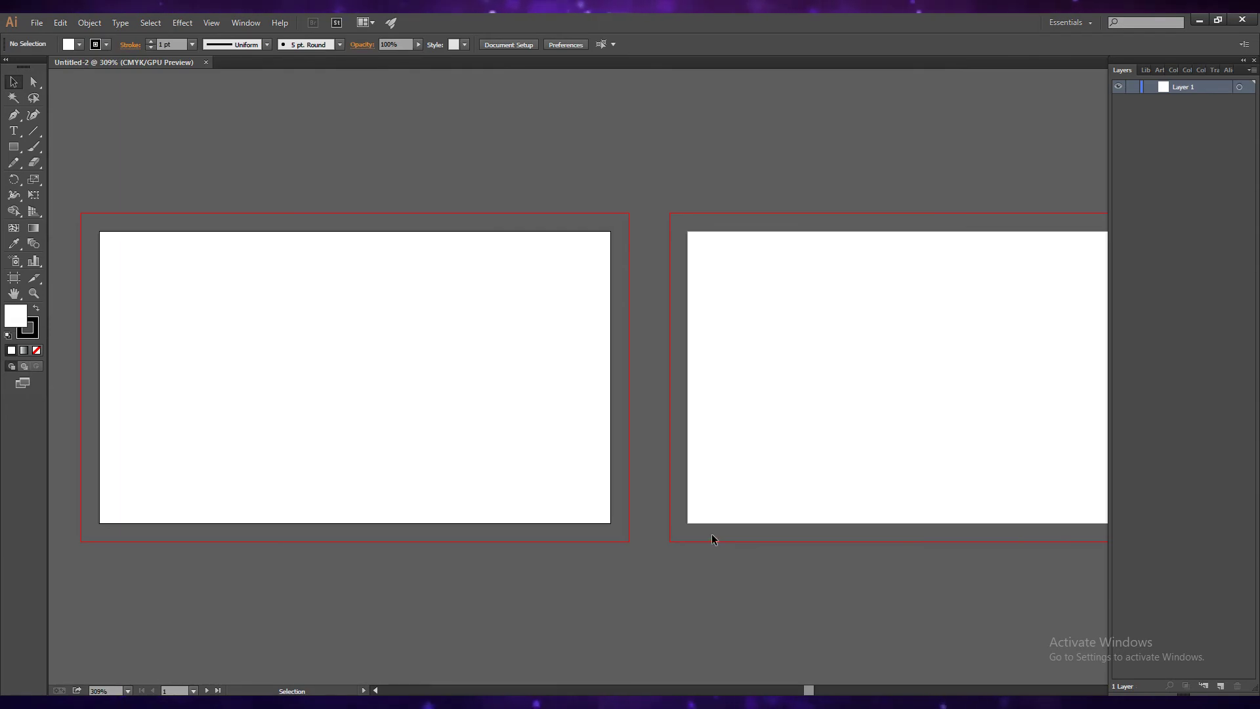
# - Zoom the view to 300% and draw a rectangle over the front card
pyautogui.moveTo(809, 691); pyautogui.dragTo(805, 691)
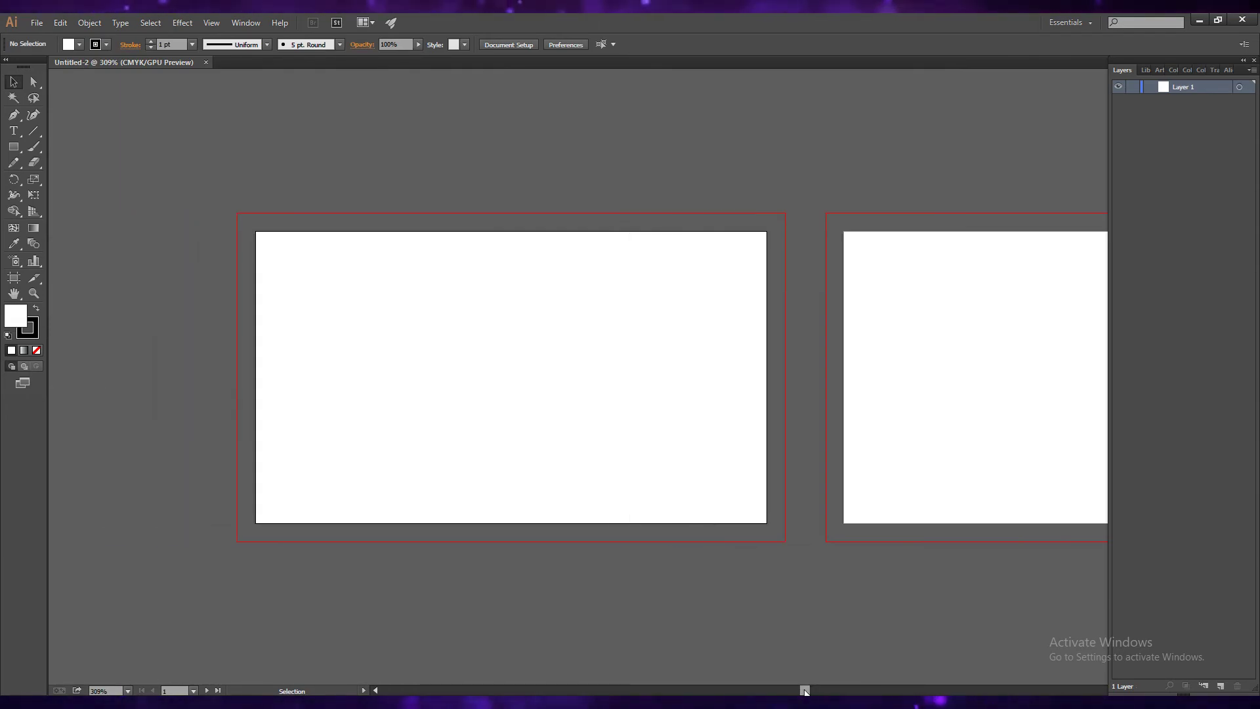
pyautogui.click(116, 689)
pyautogui.write('300')
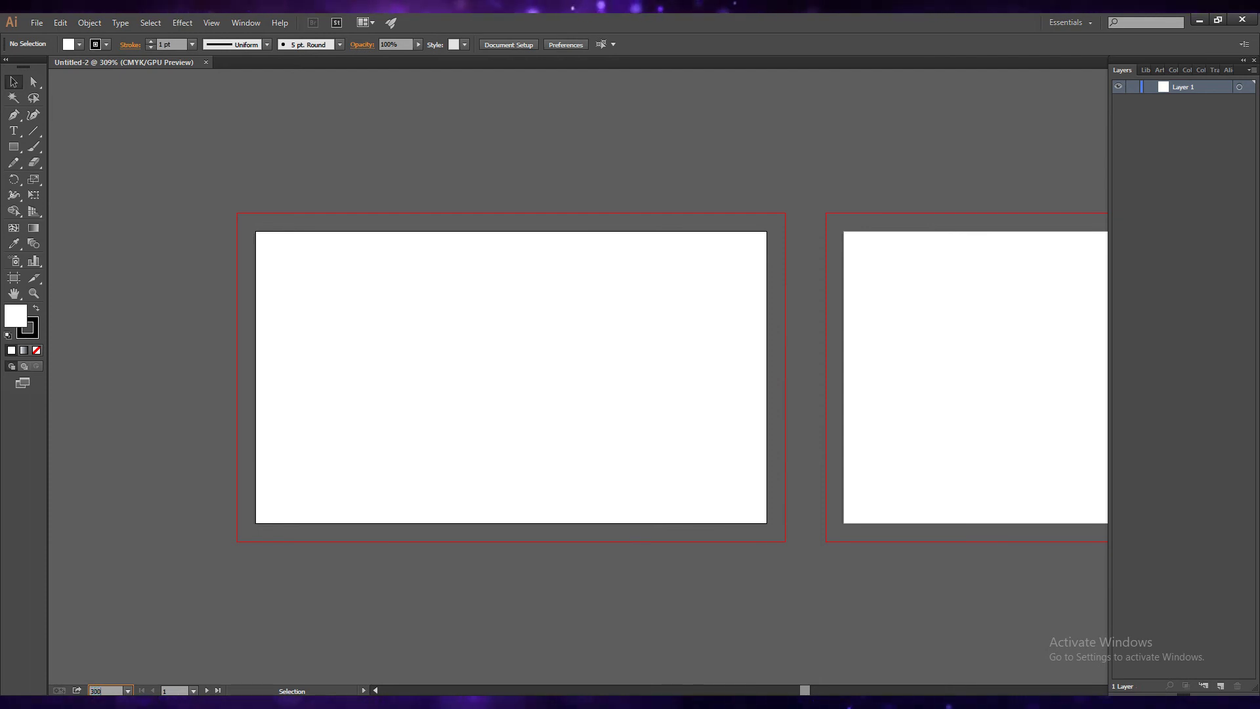
pyautogui.press('Return')
pyautogui.moveTo(806, 691); pyautogui.dragTo(807, 691)
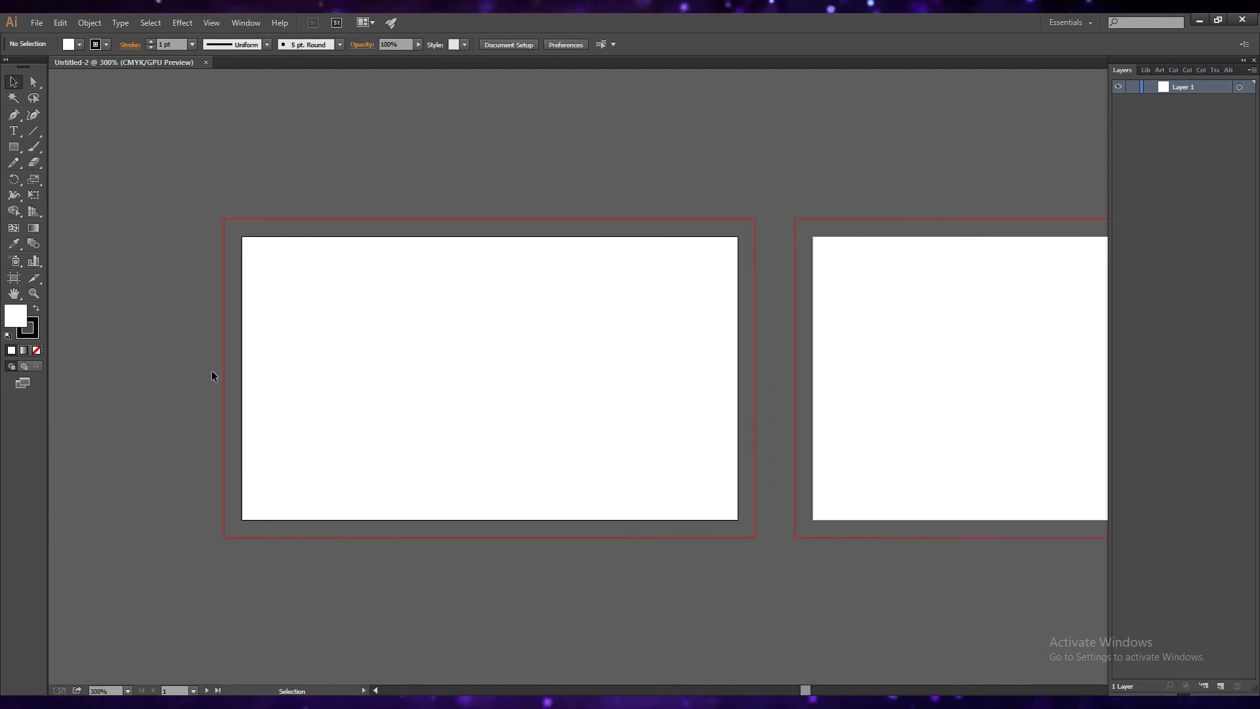
pyautogui.click(29, 330)
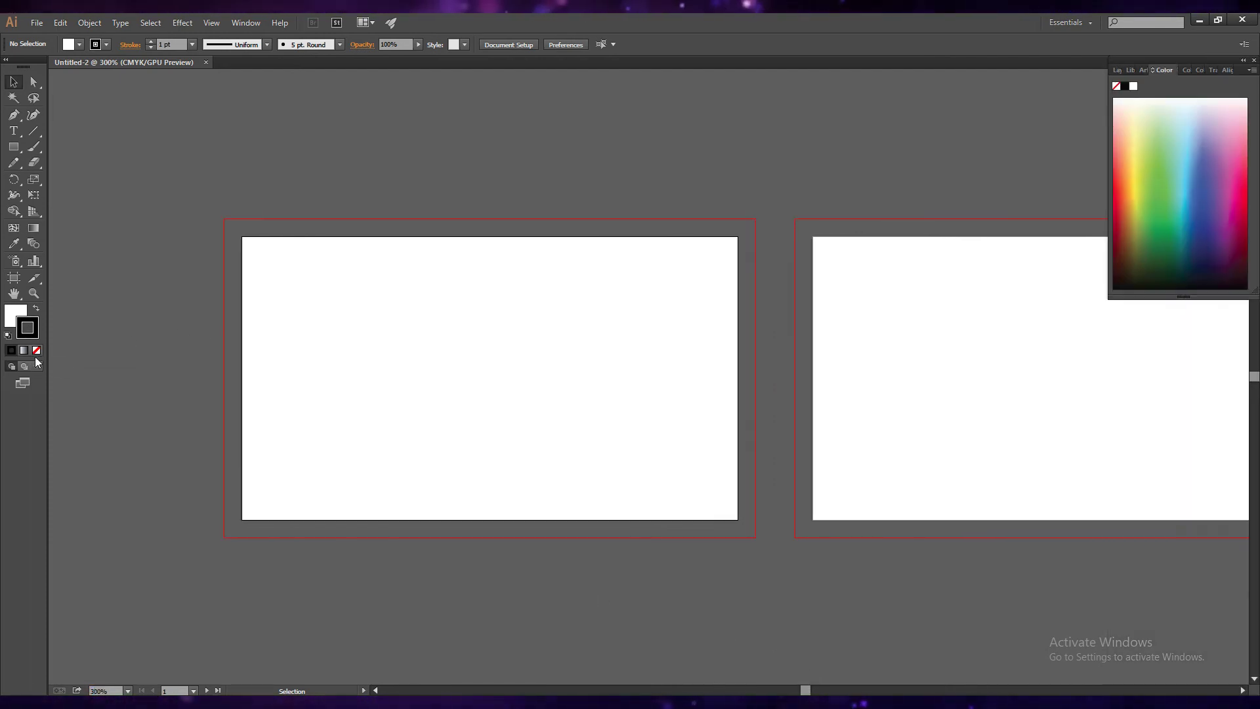
pyautogui.click(18, 150)
pyautogui.moveTo(242, 237)
pyautogui.mouseDown()
pyautogui.moveTo(710, 520)
pyautogui.moveTo(738, 520)
pyautogui.mouseUp()
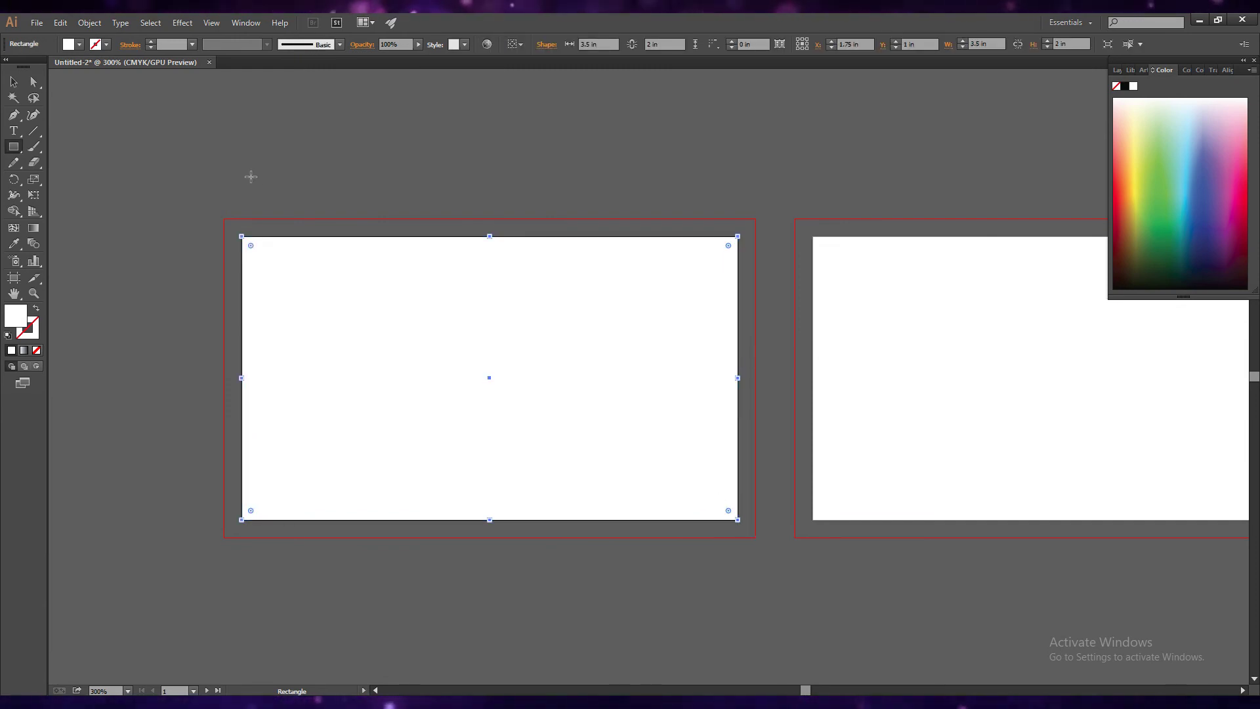
# - Size the rectangle to 3.25 × 1.75 in and turn it into guides
pyautogui.click(594, 44)
pyautogui.write('3.25')
pyautogui.press('Tab')
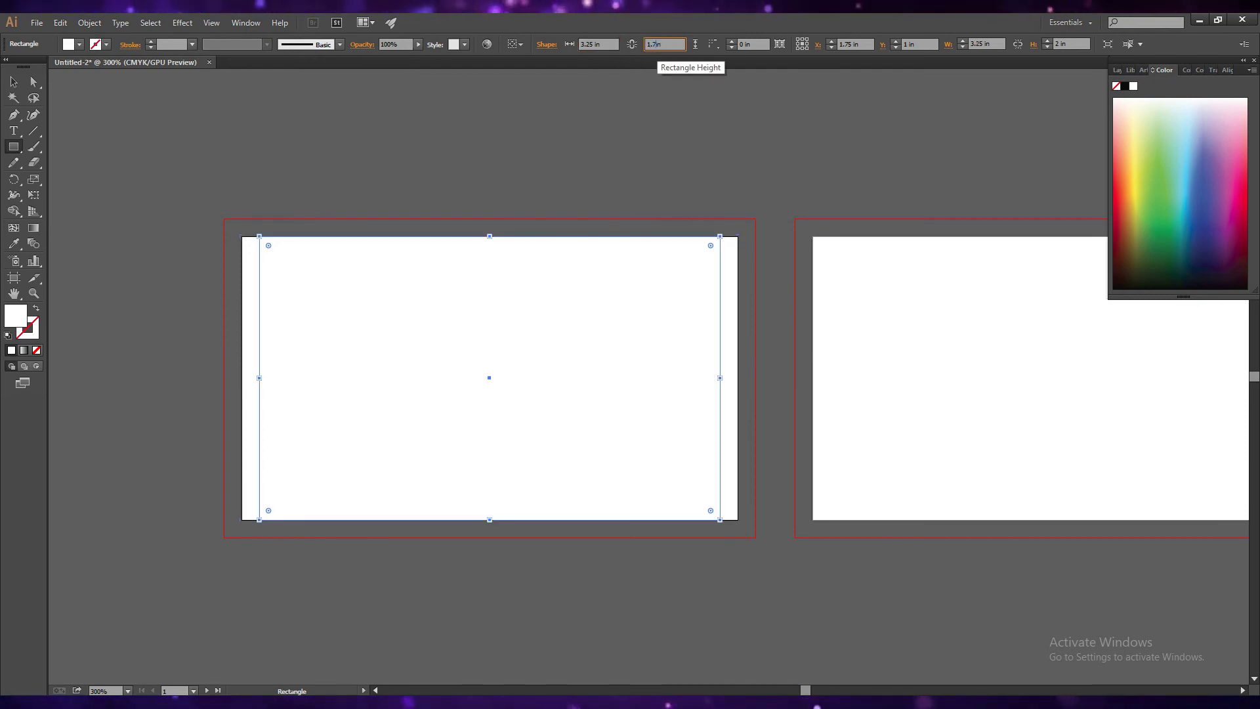
pyautogui.press('Tab')
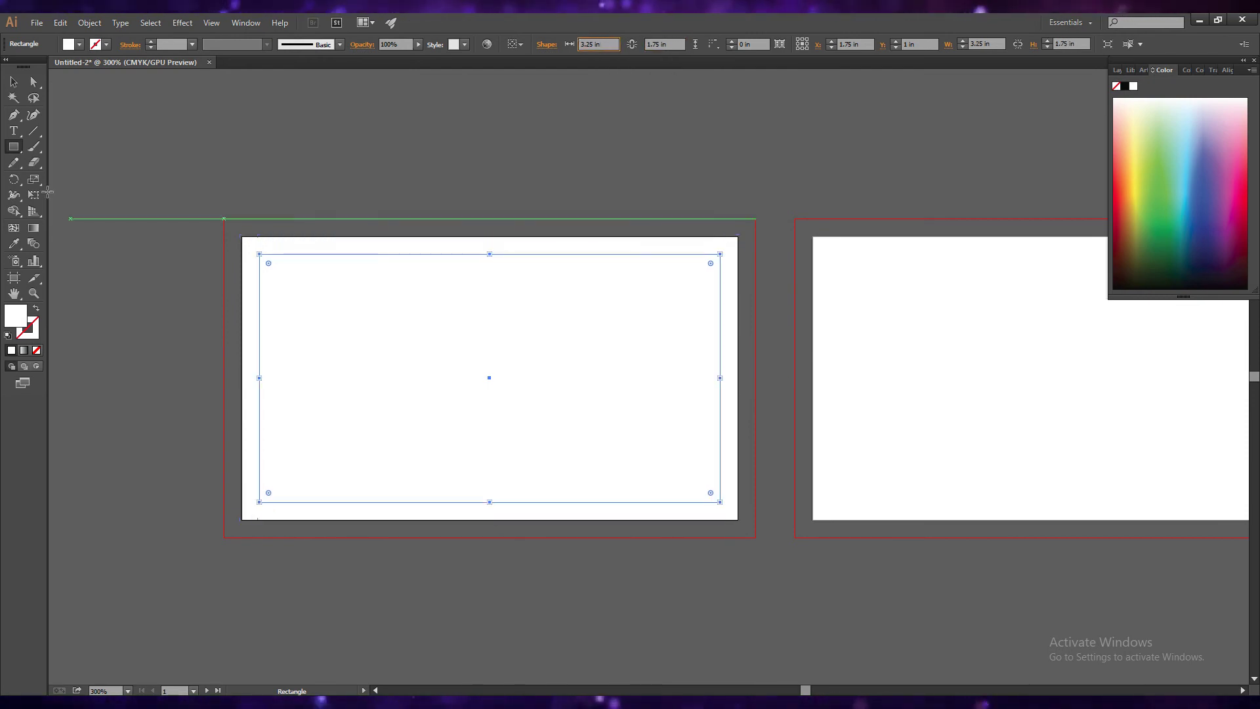
pyautogui.press('Escape')
pyautogui.press('v')
pyautogui.rightClick(414, 504)
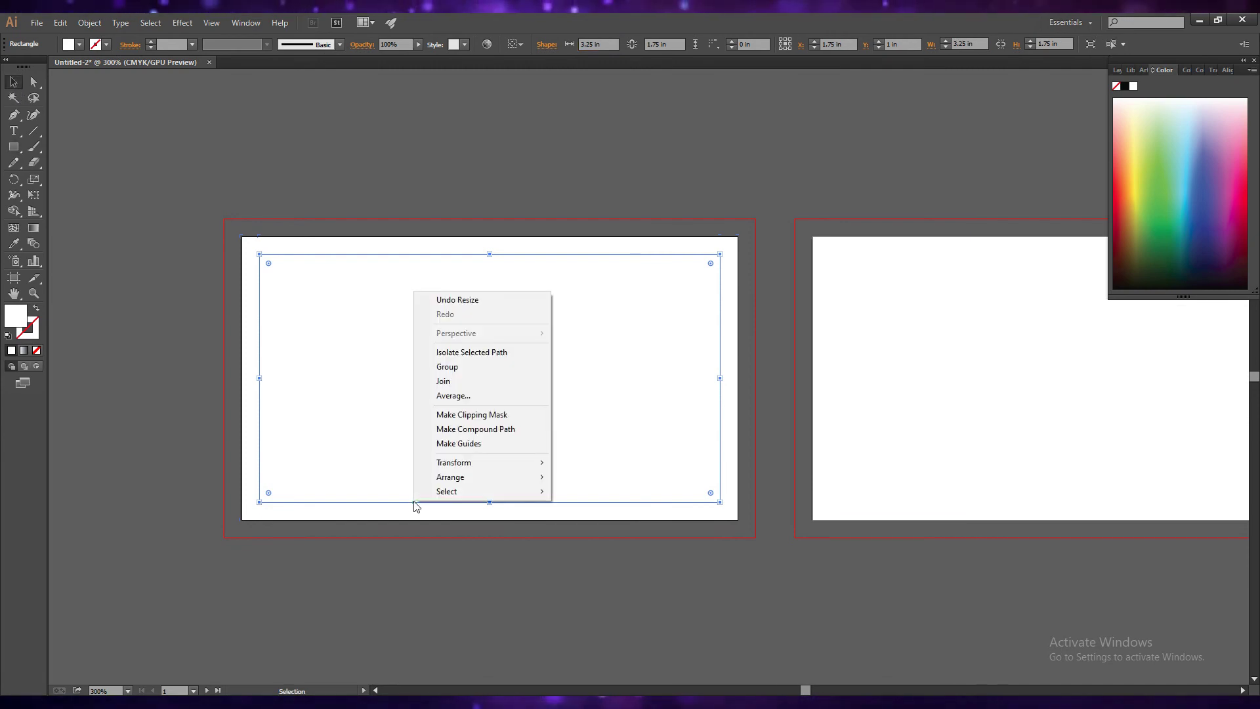
pyautogui.click(453, 444)
# - Copy the safe-area guide onto the second artboard
pyautogui.moveTo(806, 690); pyautogui.dragTo(810, 690)
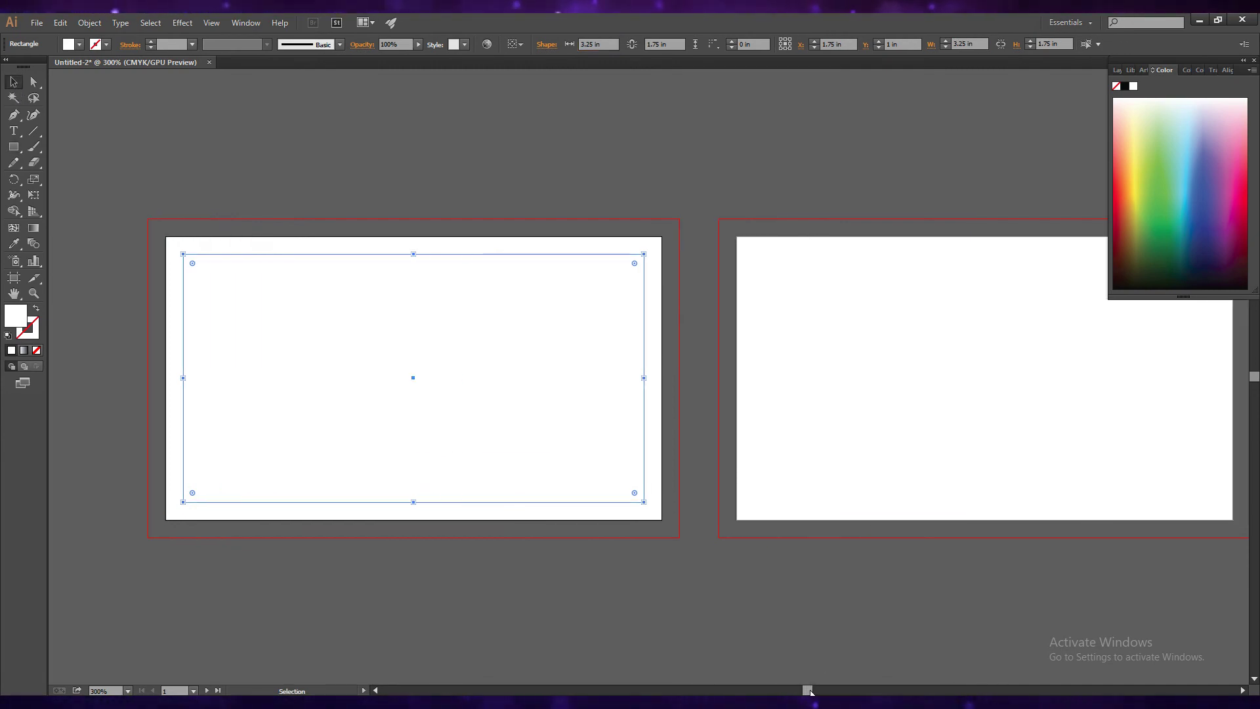
pyautogui.click(517, 502)
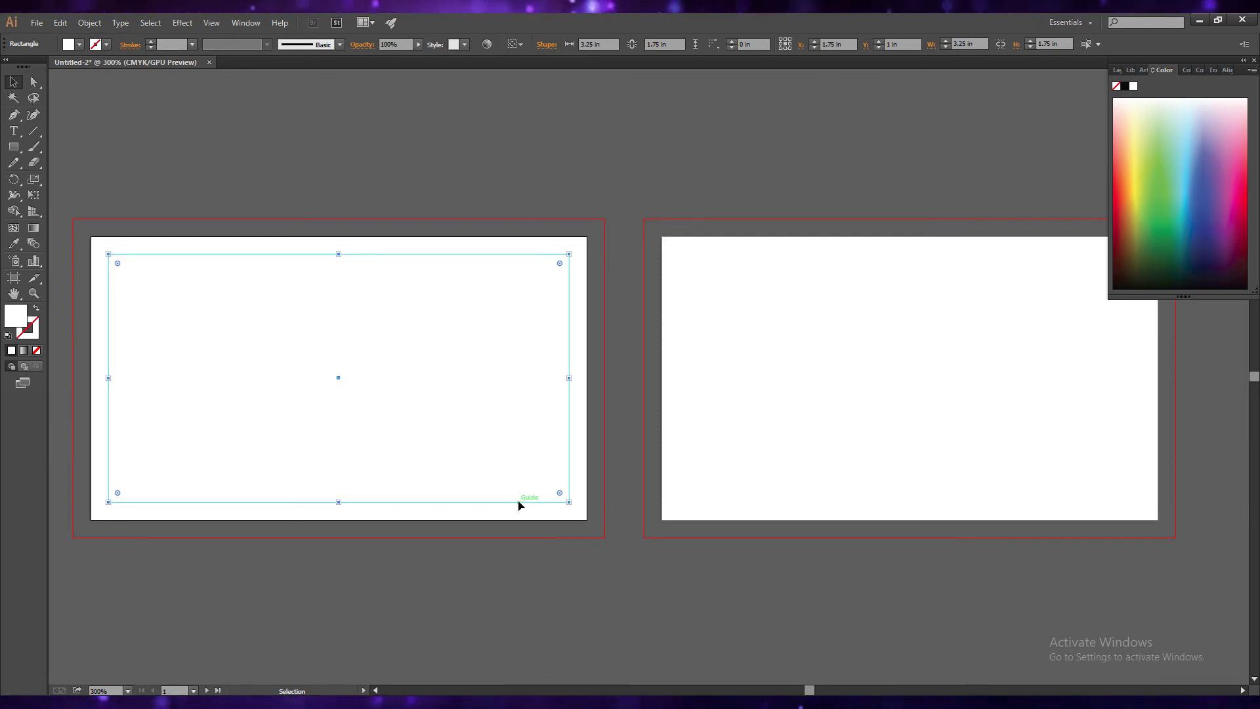
pyautogui.moveTo(809, 690); pyautogui.dragTo(812, 690)
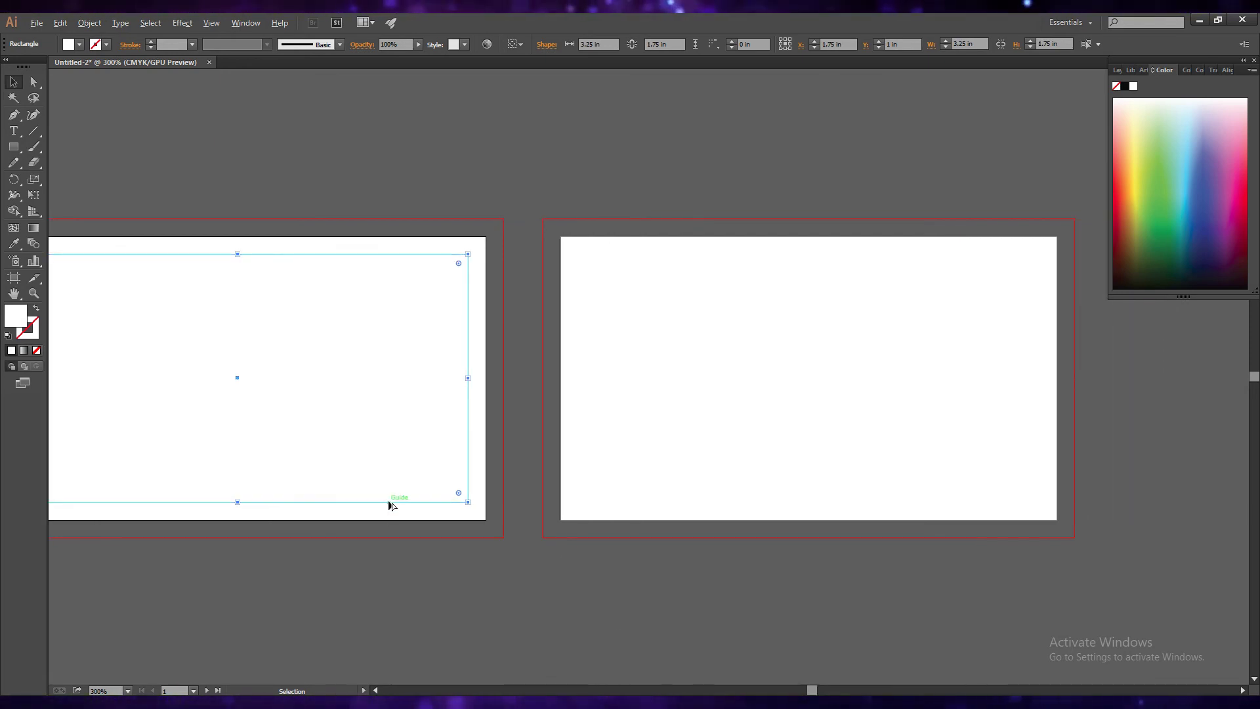
pyautogui.moveTo(392, 503); pyautogui.dragTo(960, 505)
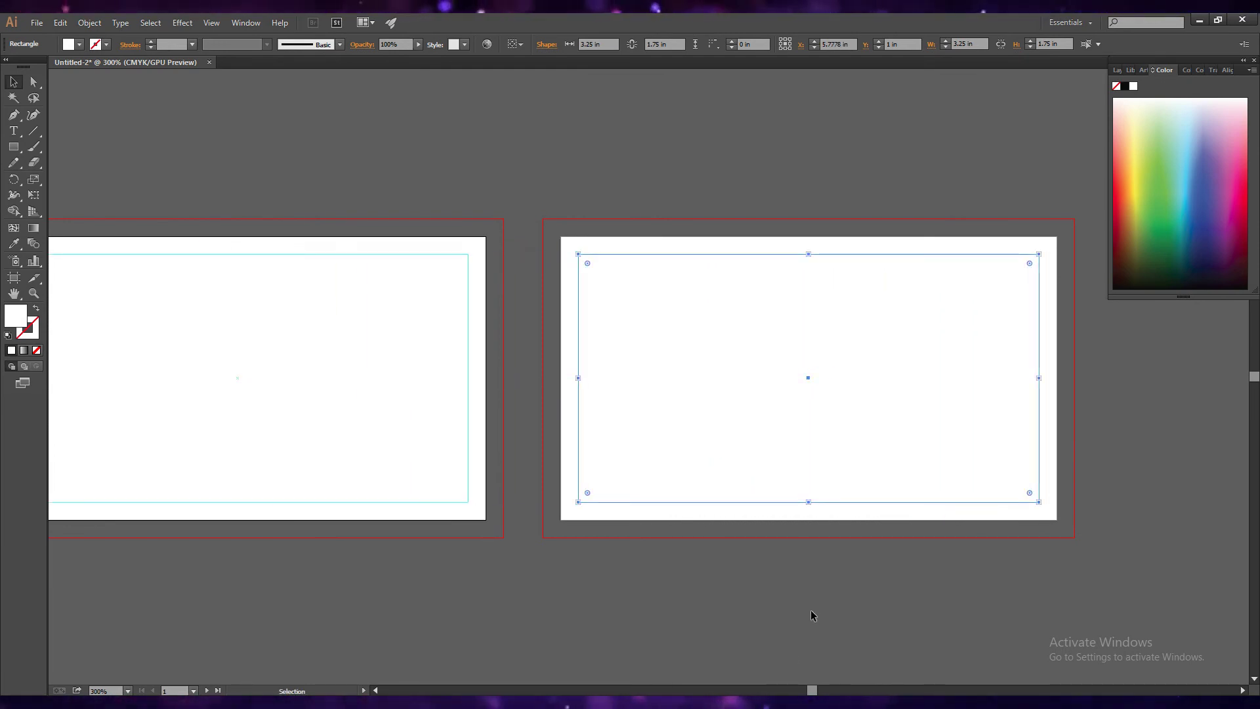
pyautogui.moveTo(818, 691); pyautogui.dragTo(807, 691)
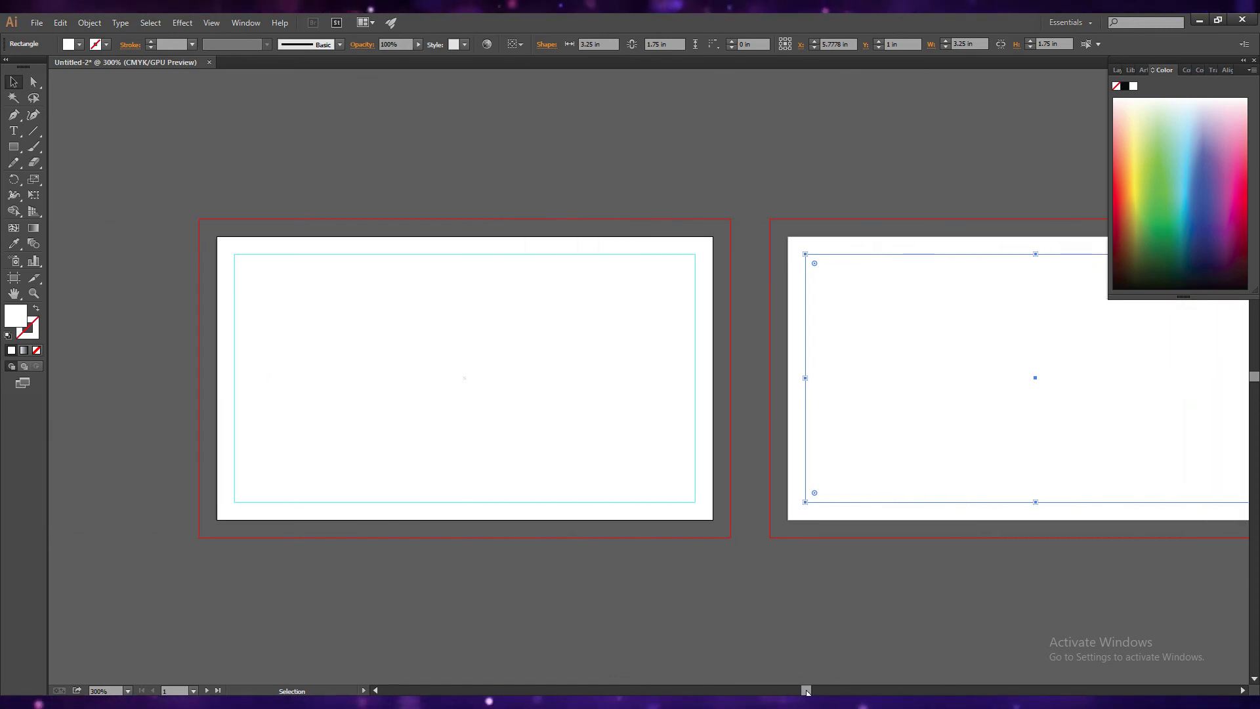
pyautogui.click(709, 627)
pyautogui.click(36, 22)
# - Save as 'Corporate Business Card Design' in Illustrator Works > Portfolios for Illustrator with default options
pyautogui.click(55, 131)
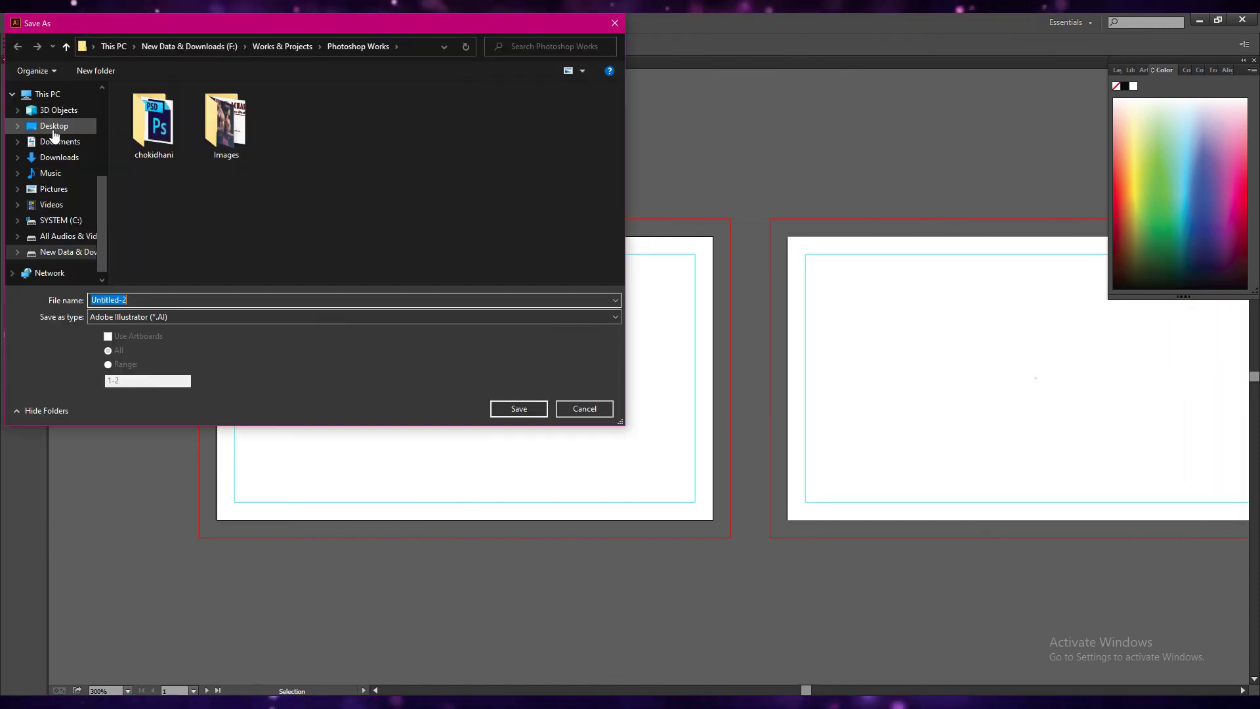
pyautogui.click(65, 46)
pyautogui.doubleClick(157, 112)
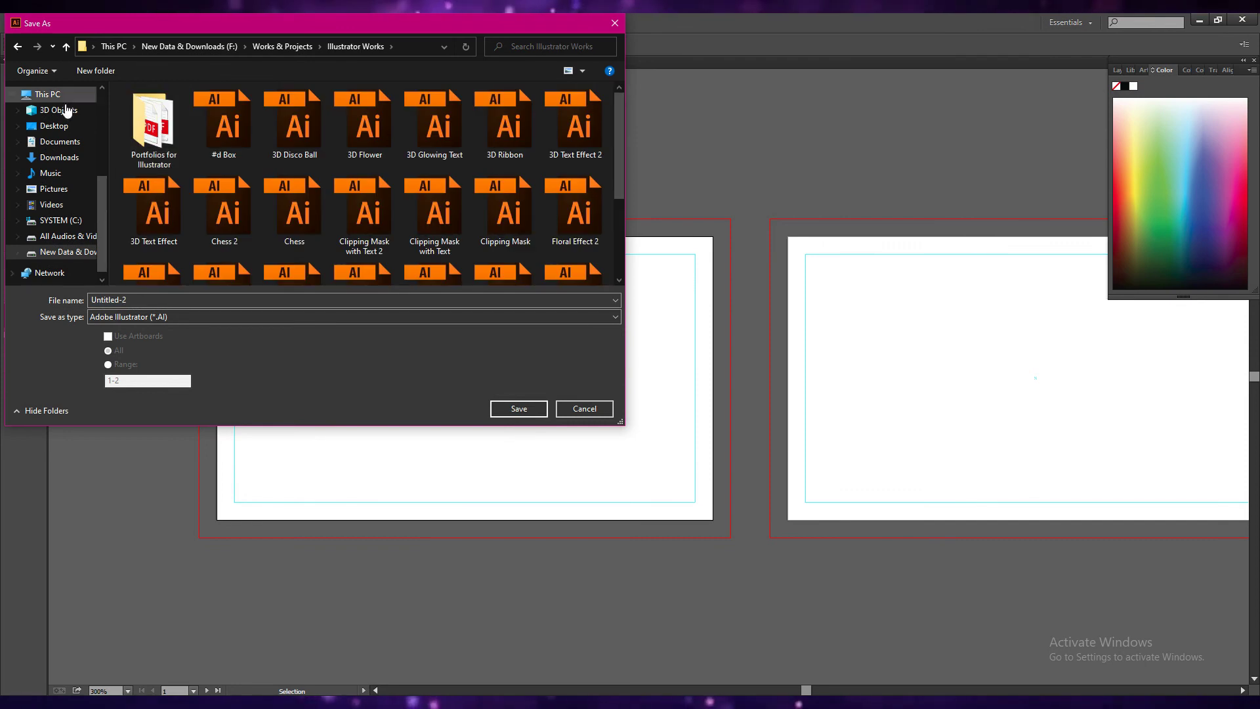
pyautogui.doubleClick(153, 124)
pyautogui.click(144, 300)
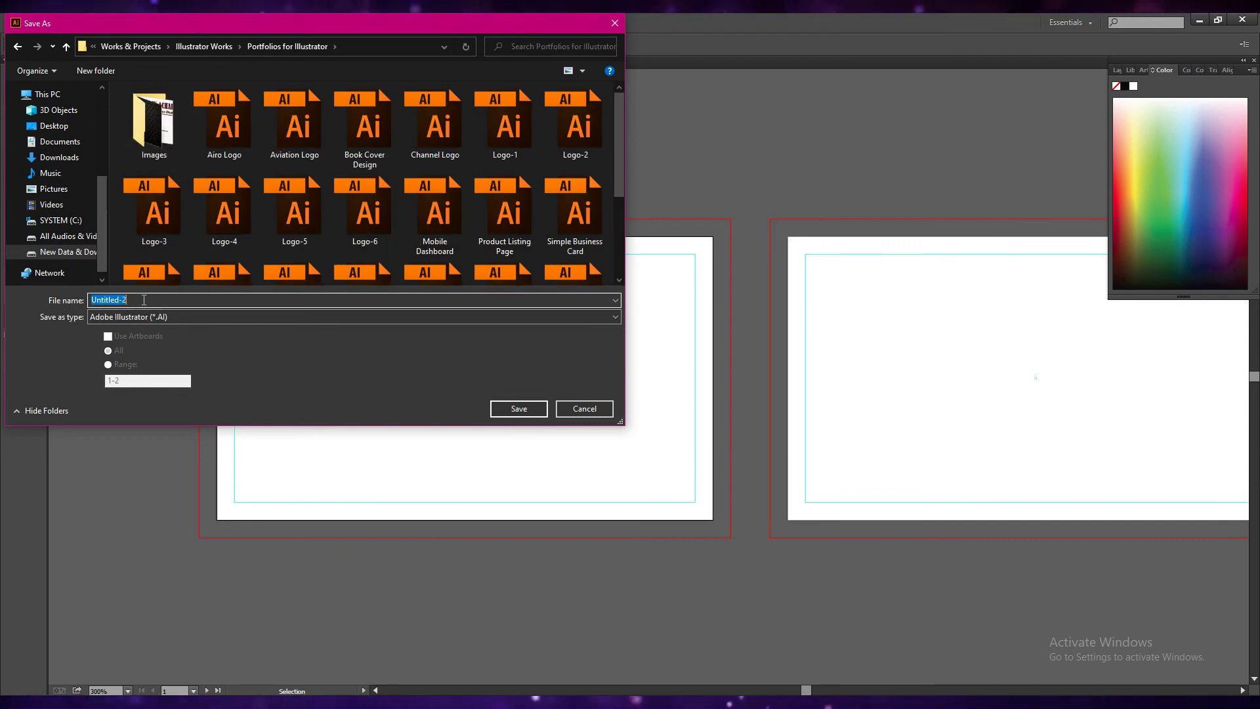
pyautogui.write('Corporat')
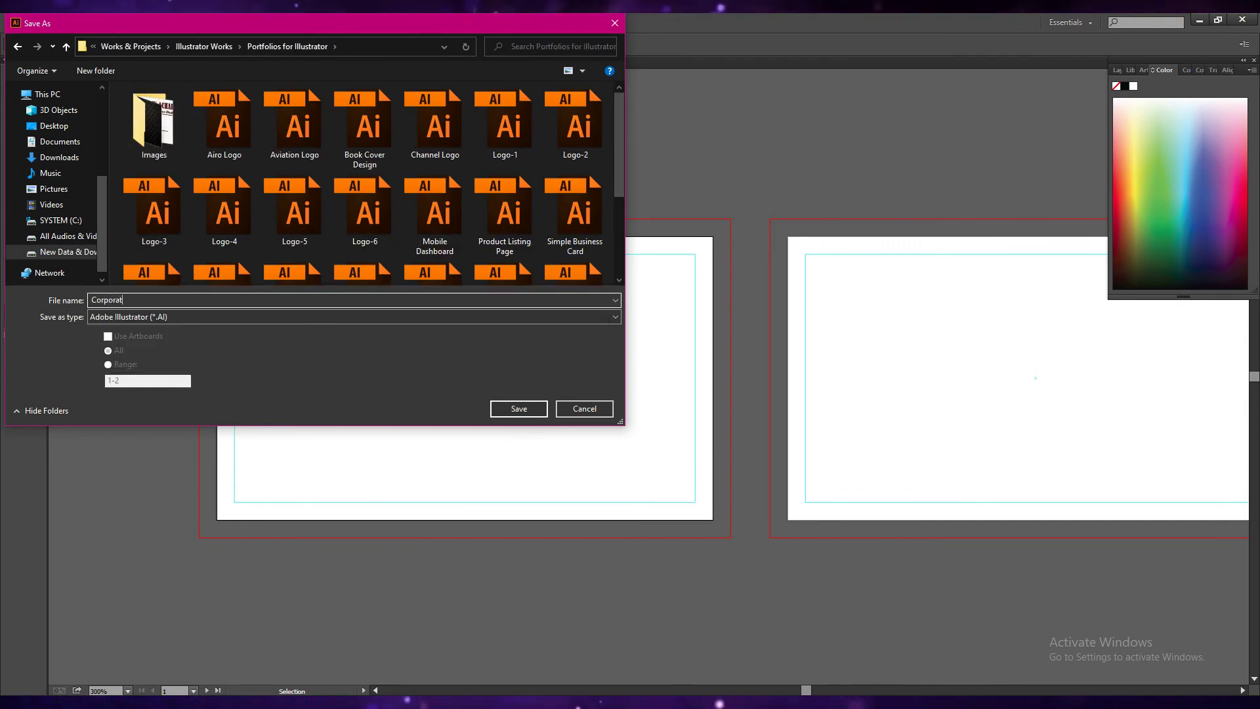
pyautogui.write('e Business')
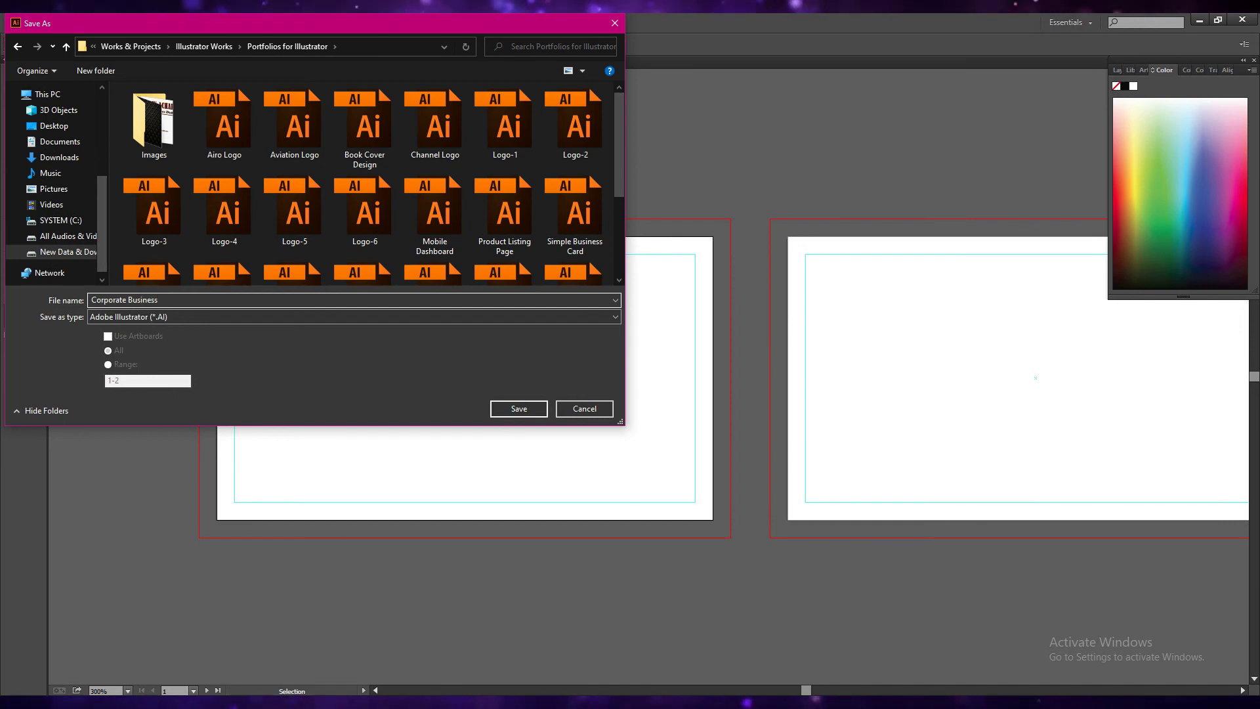
pyautogui.write(' Card Design')
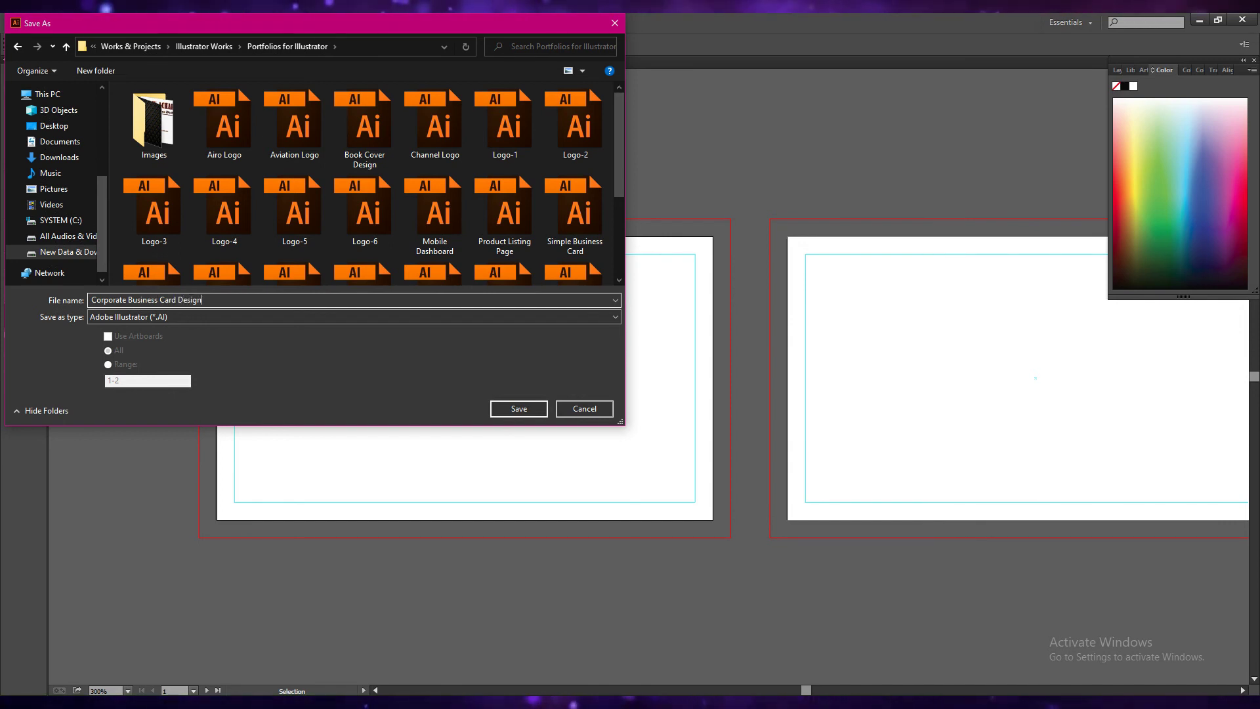
pyautogui.click(524, 409)
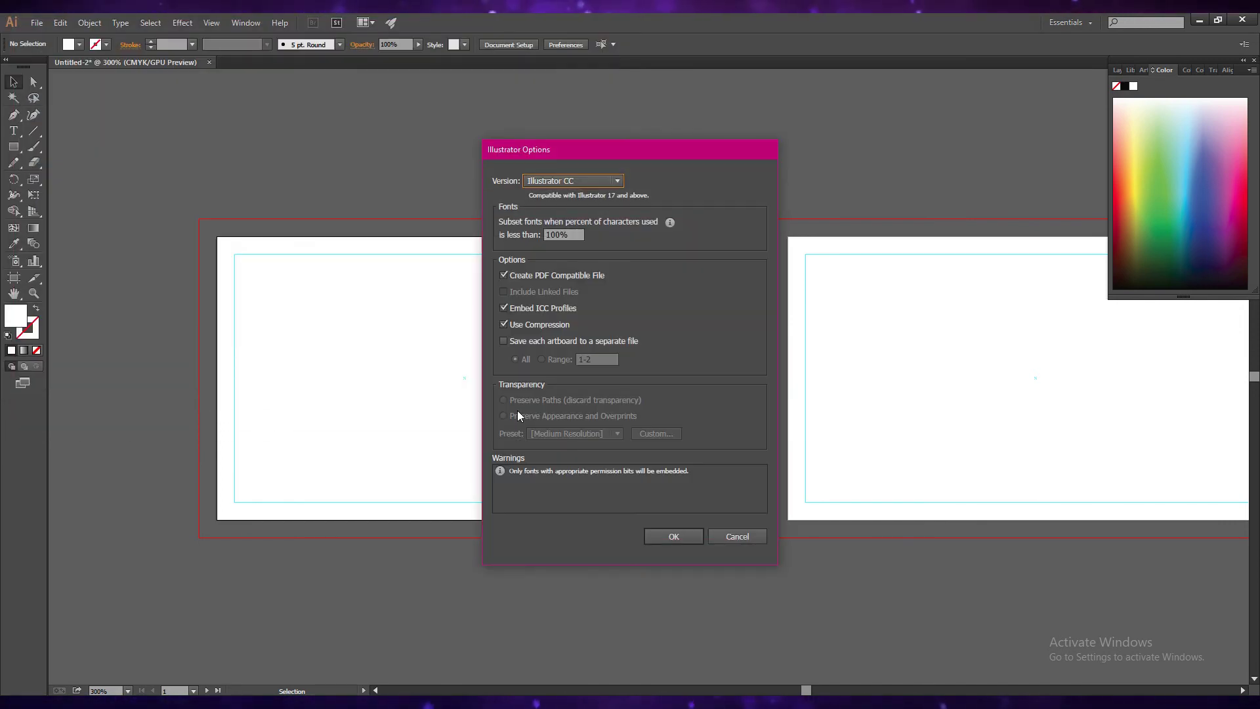
pyautogui.click(627, 500)
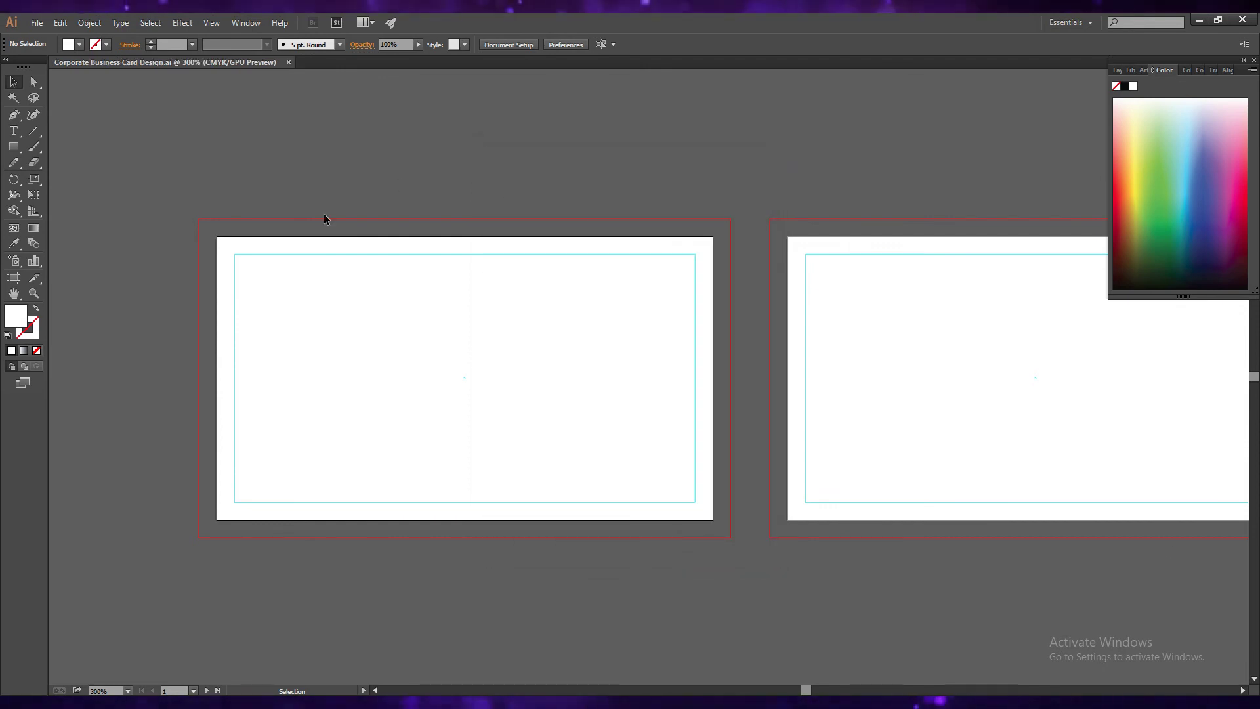
# - Draw a rectangle covering the front card's bleed area and save
pyautogui.click(14, 149)
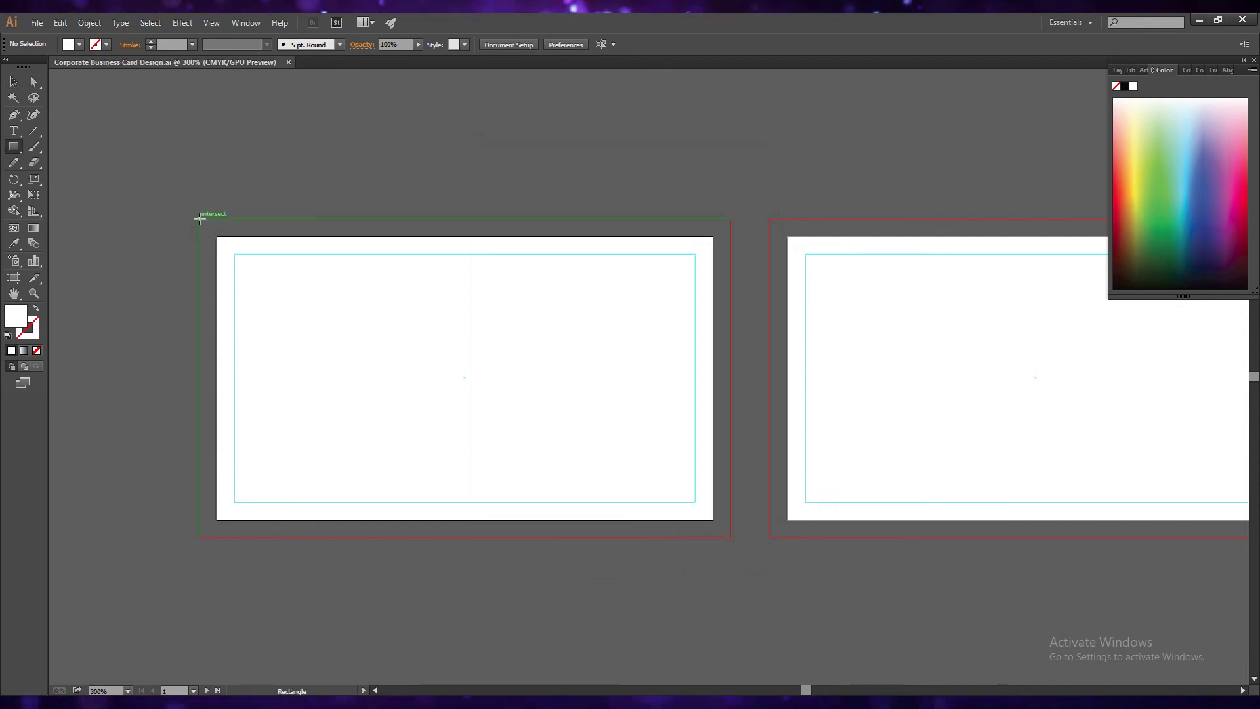
pyautogui.moveTo(200, 219)
pyautogui.mouseDown()
pyautogui.moveTo(677, 537)
pyautogui.moveTo(730, 538)
pyautogui.mouseUp()
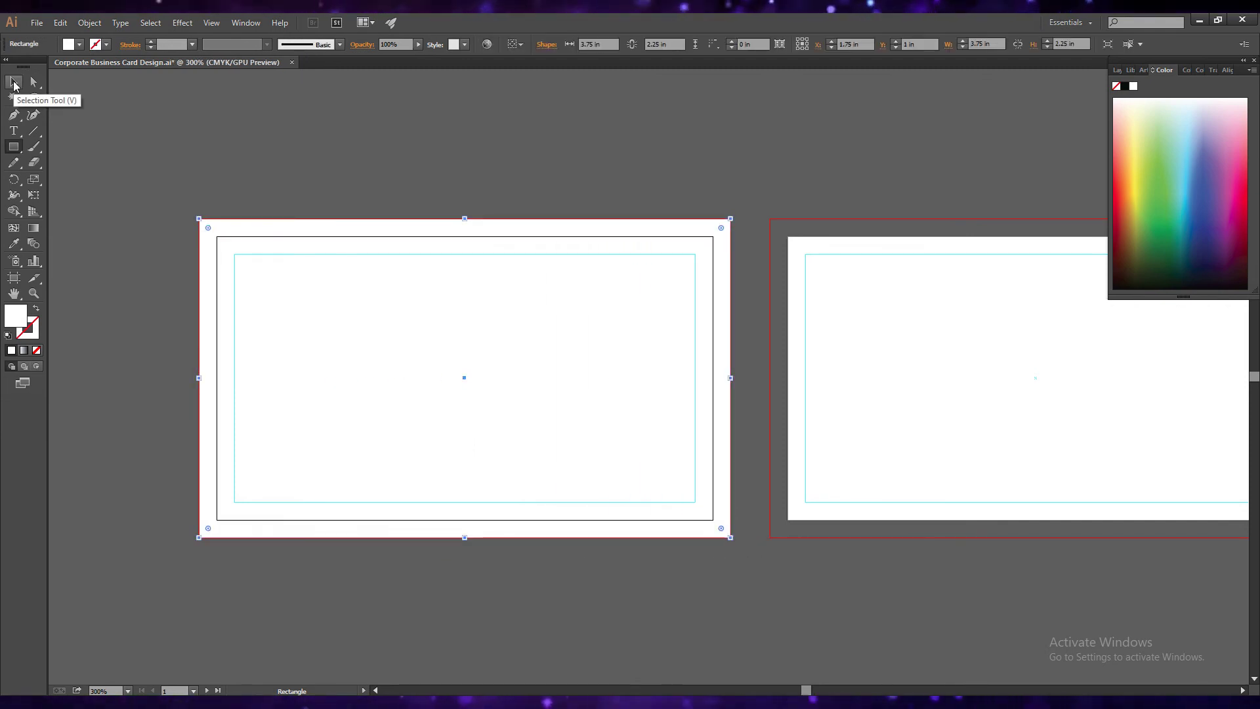
pyautogui.click(13, 83)
pyautogui.click(462, 592)
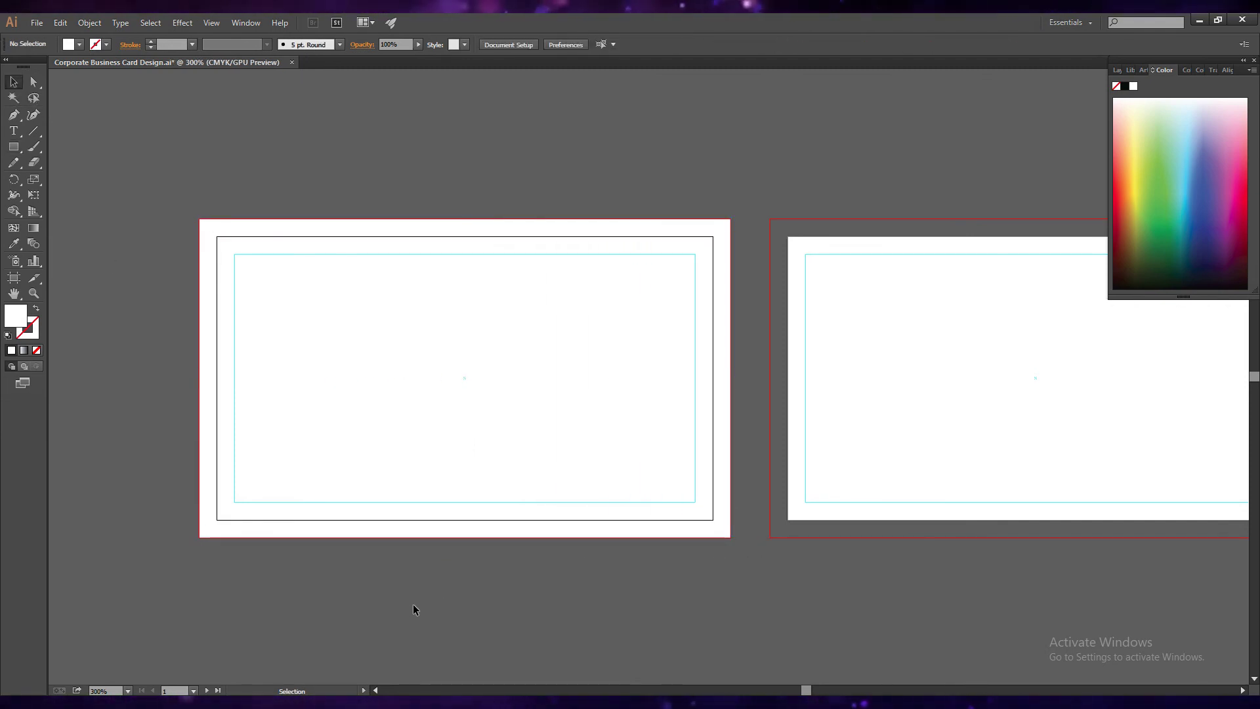
pyautogui.hotkey('ctrl', 's')
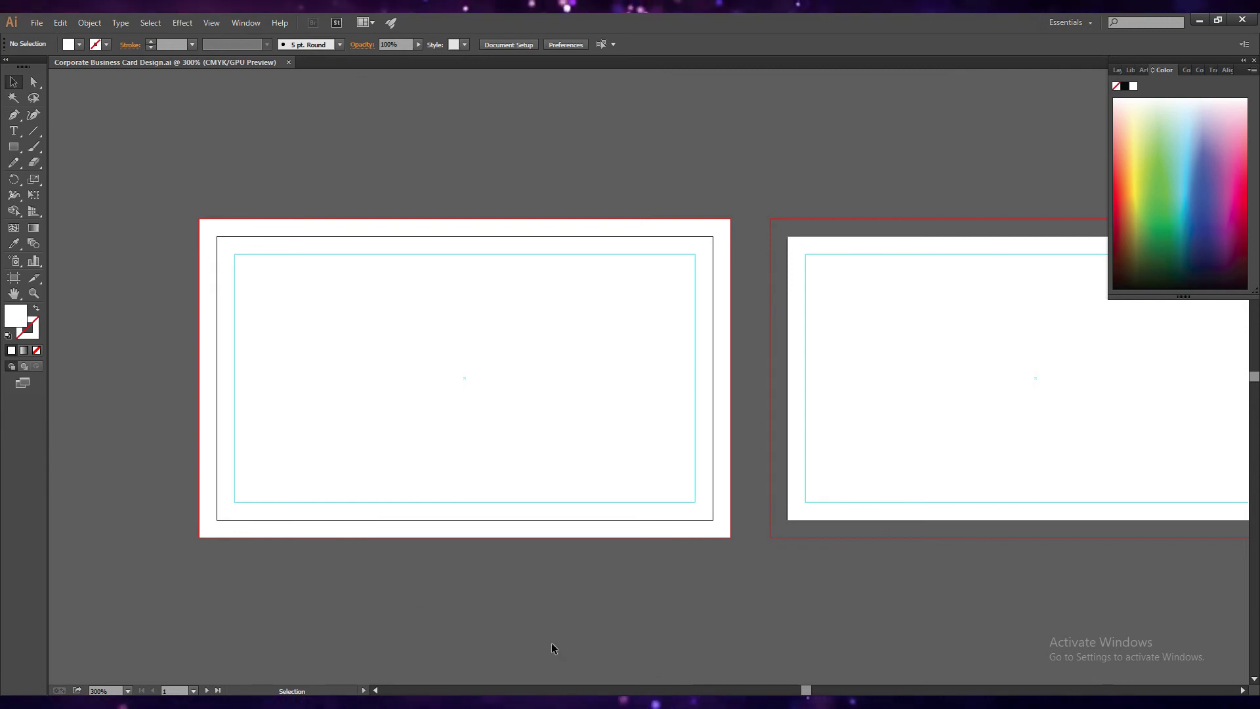
# - Pen a closed four-point shape from the top edge through the left corners to the bottom edge
pyautogui.moveTo(806, 692); pyautogui.dragTo(804, 693)
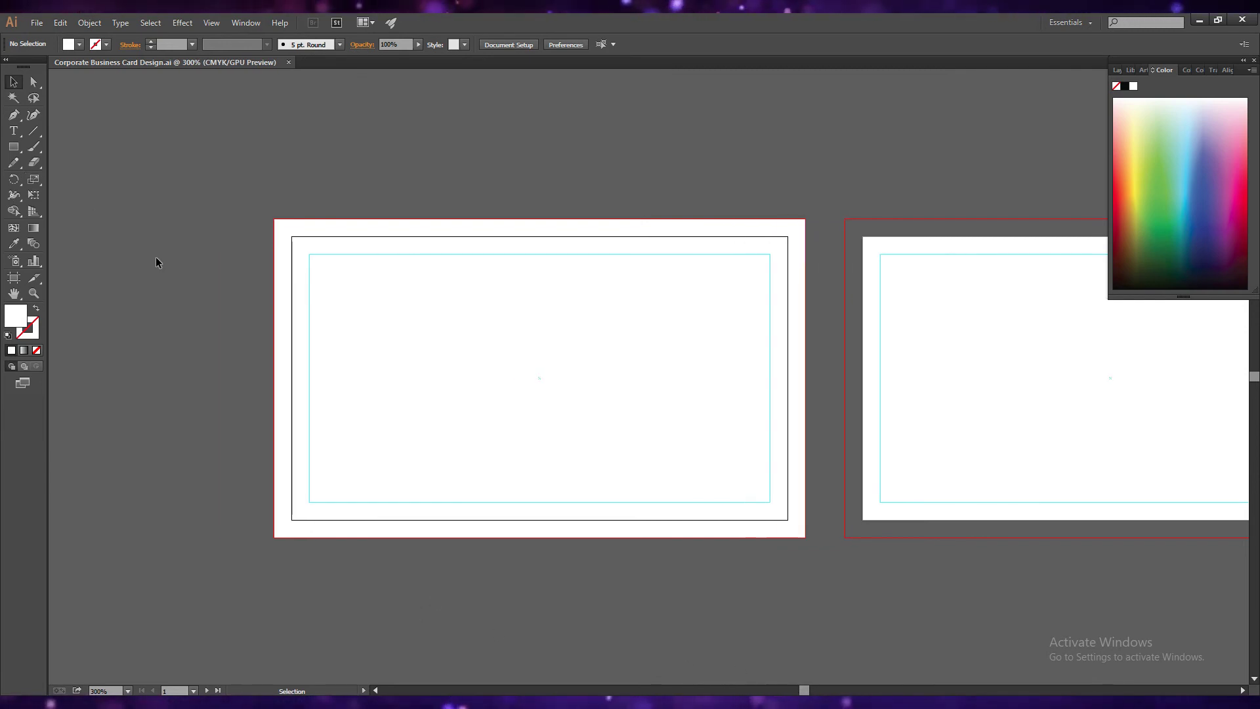
pyautogui.click(13, 115)
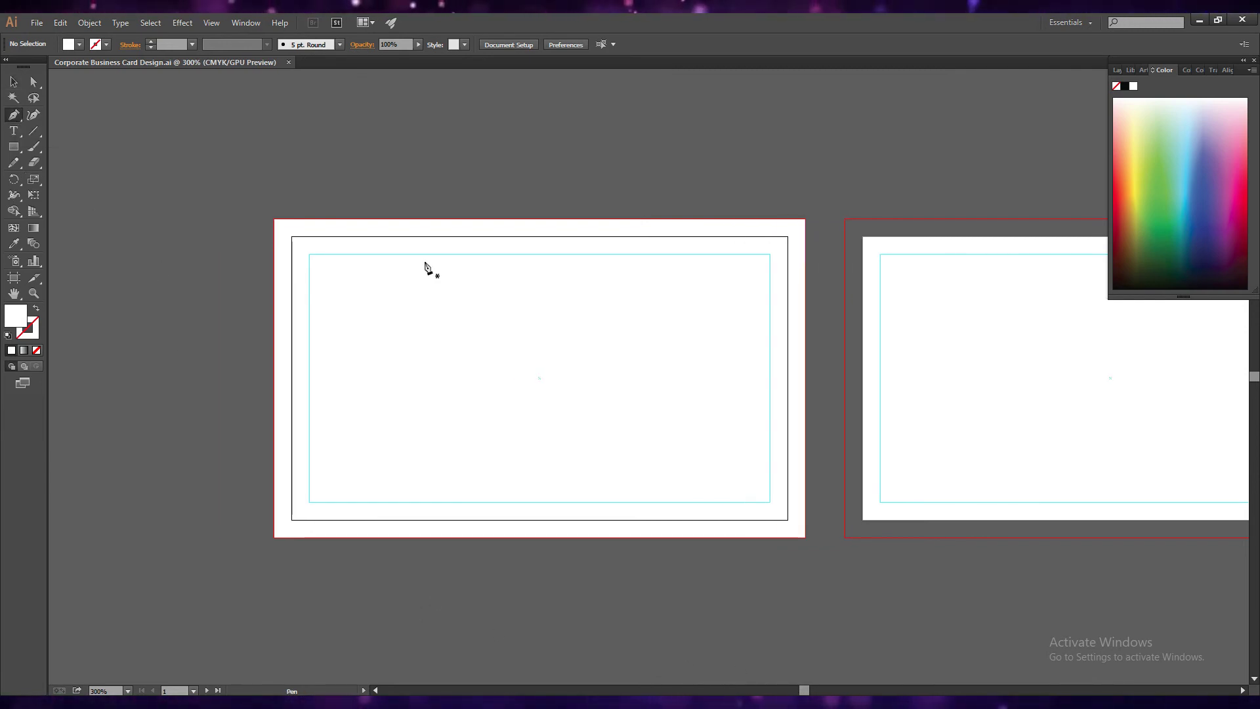
pyautogui.click(386, 218)
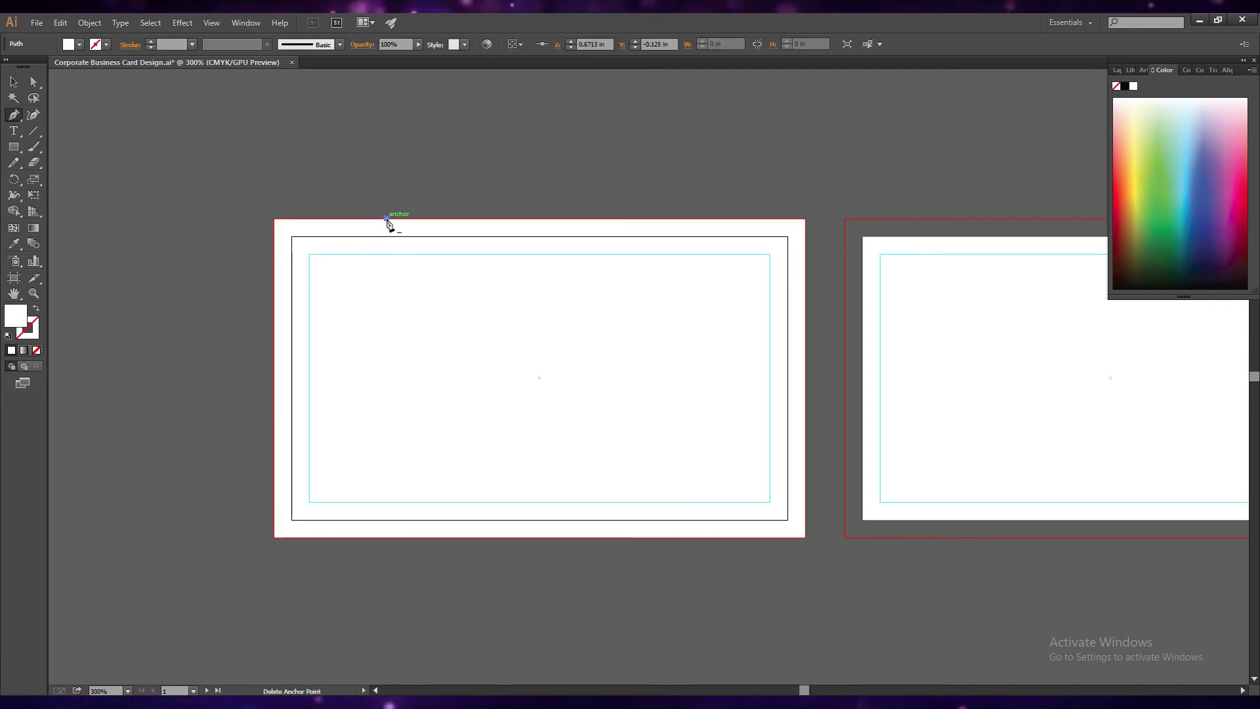
pyautogui.click(274, 219)
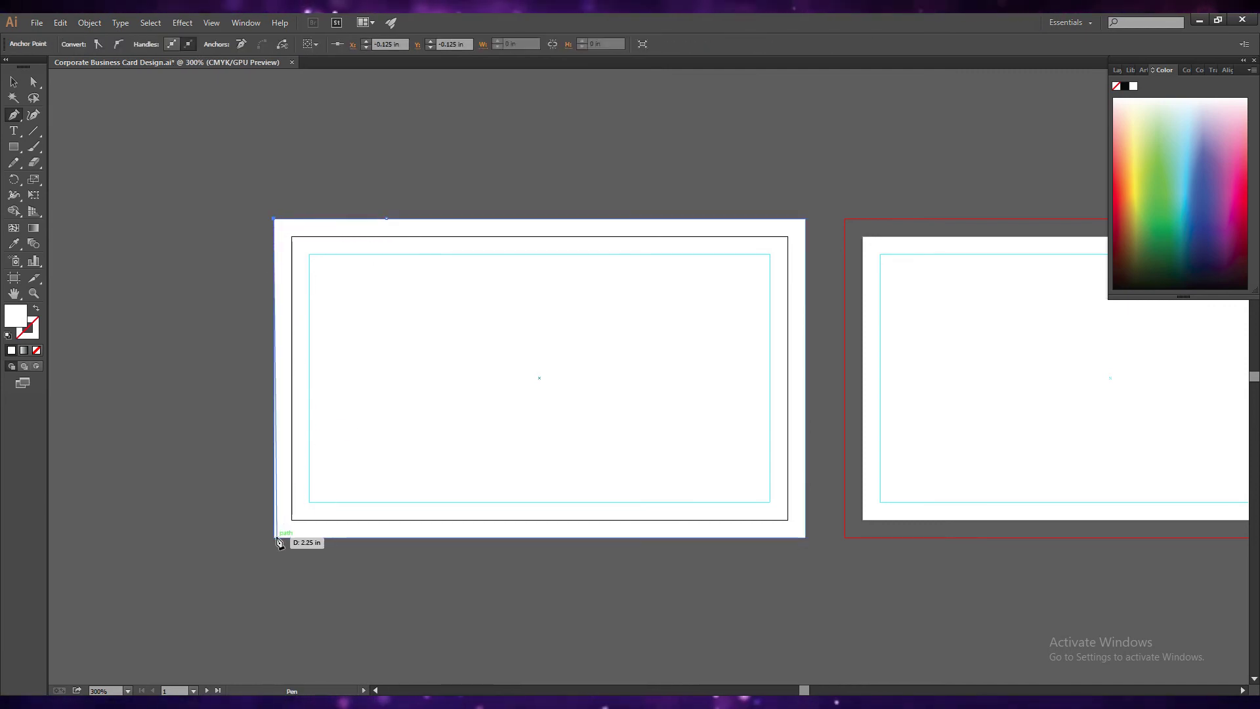
pyautogui.click(274, 537)
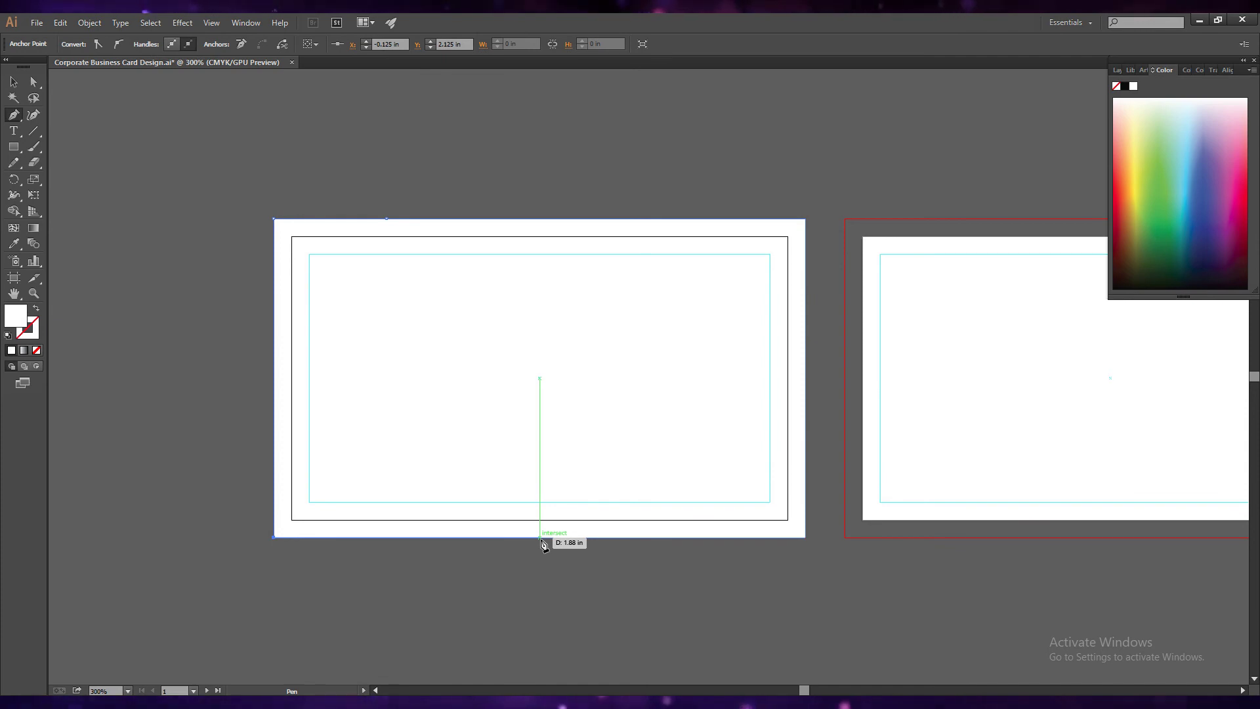
pyautogui.click(489, 538)
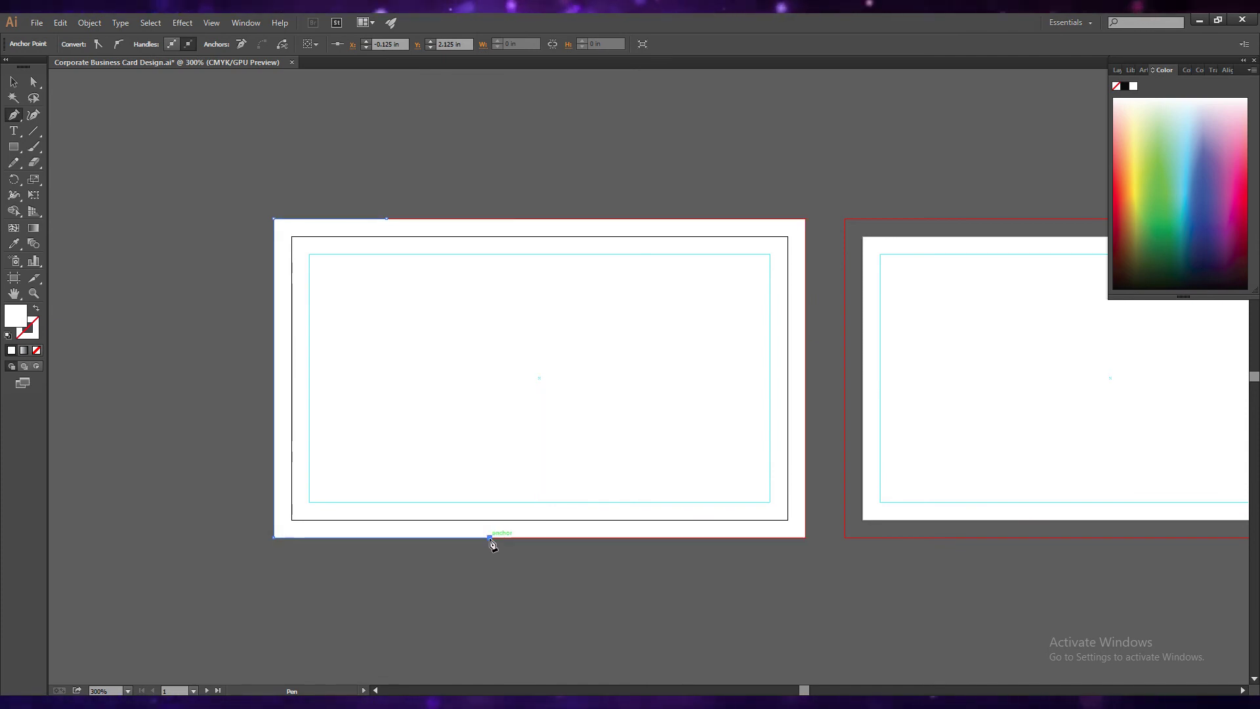
pyautogui.click(387, 219)
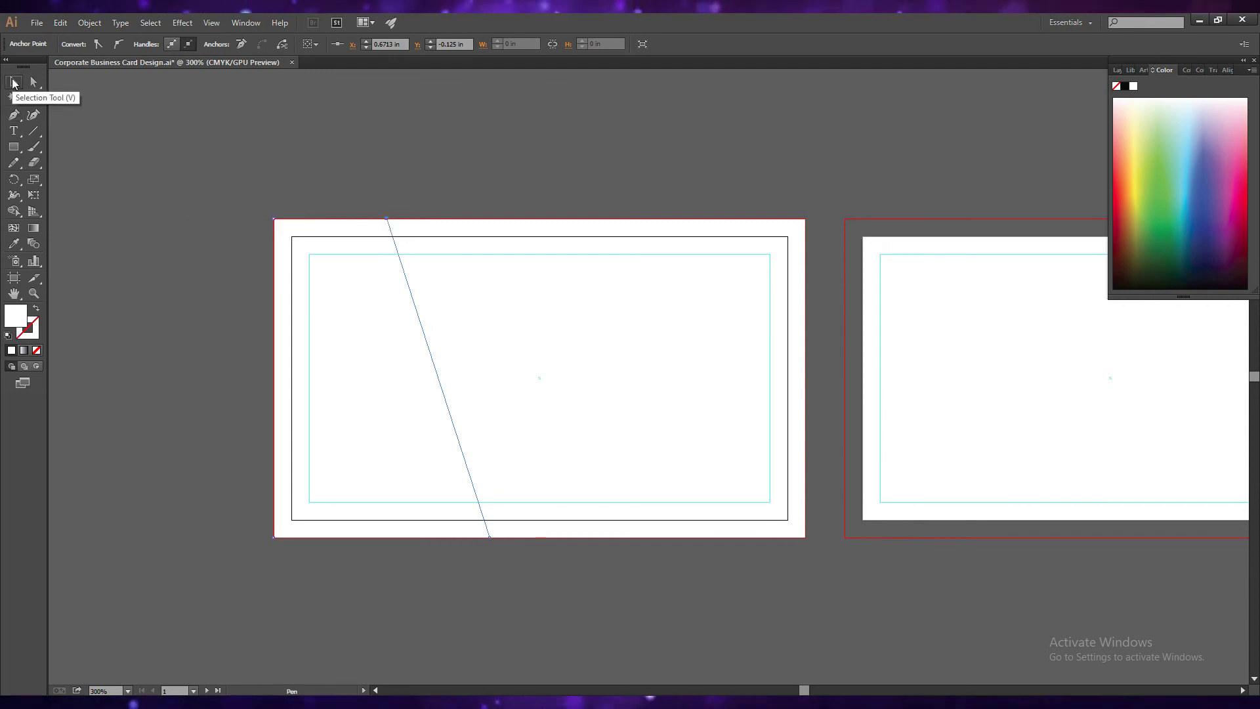
pyautogui.click(13, 82)
pyautogui.doubleClick(21, 319)
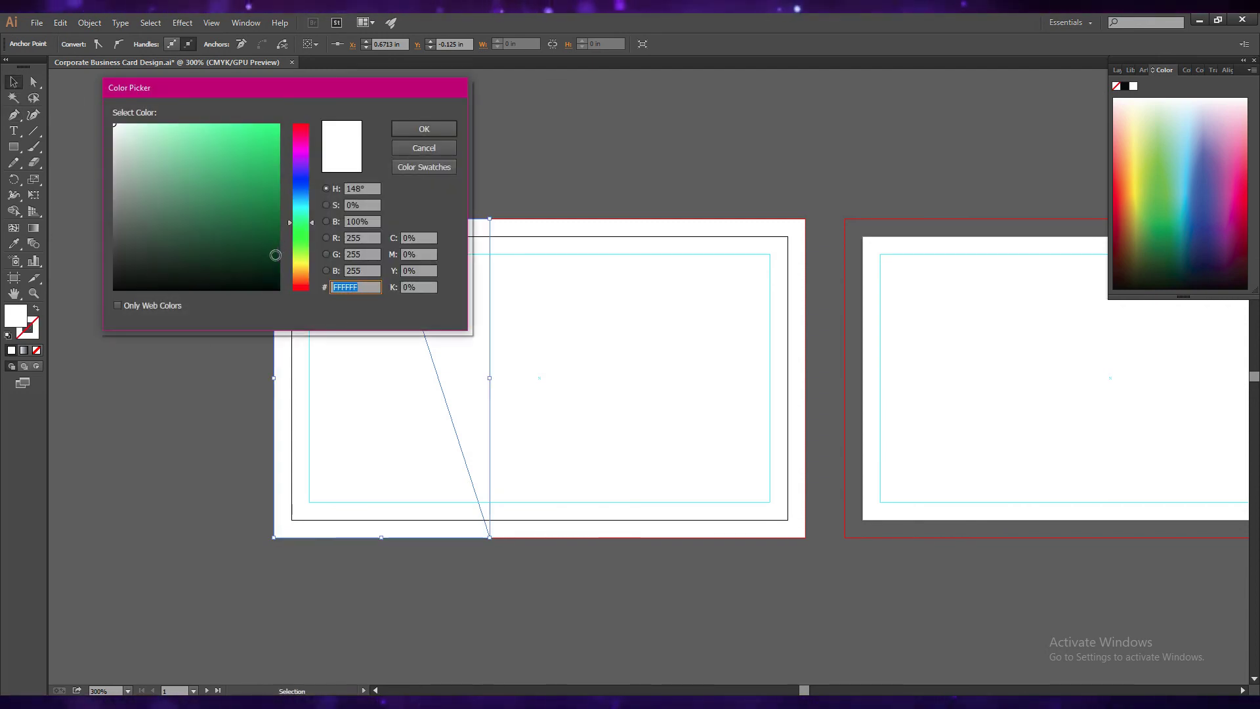
# - Fill the slanted left shape with dark green #01230F
pyautogui.click(274, 256)
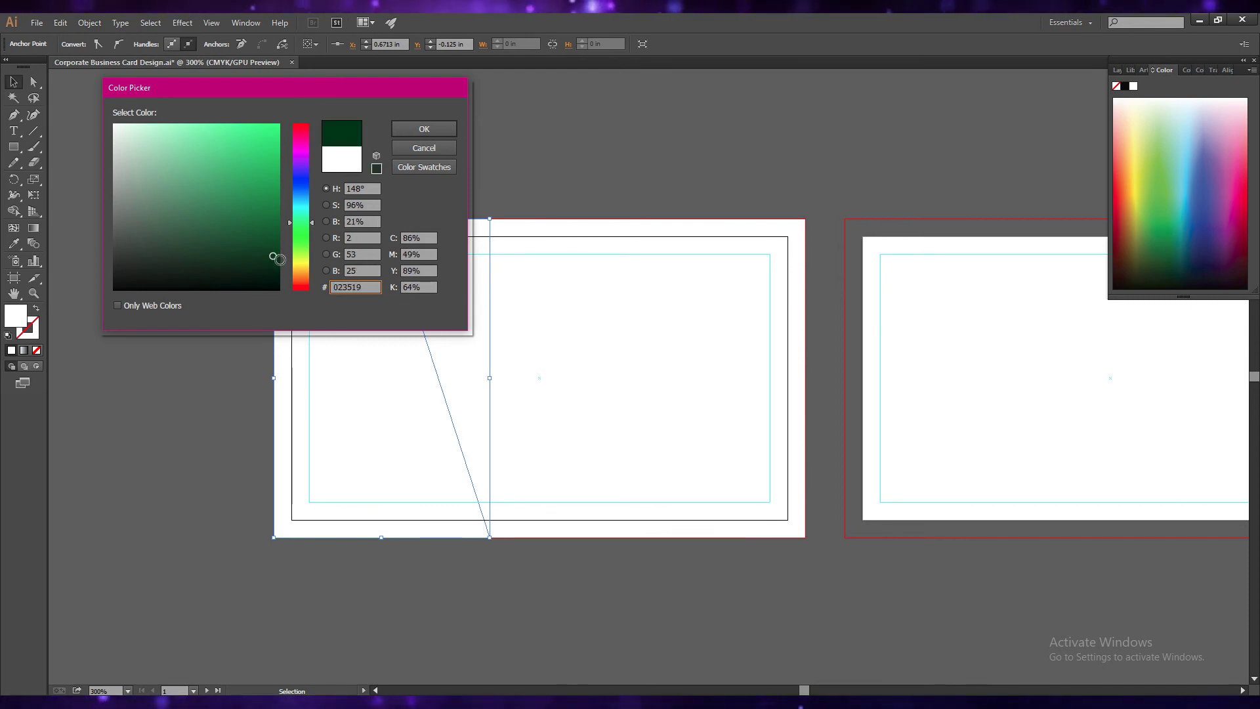
pyautogui.click(421, 129)
pyautogui.doubleClick(19, 319)
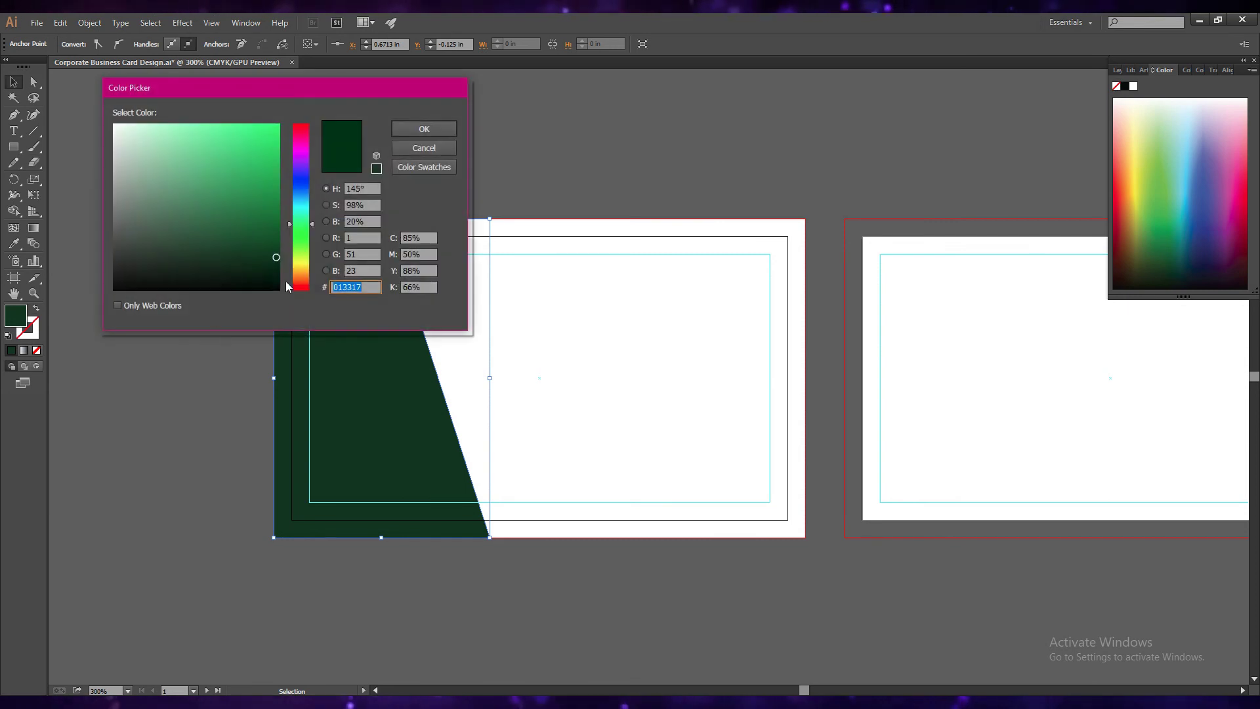
pyautogui.click(276, 267)
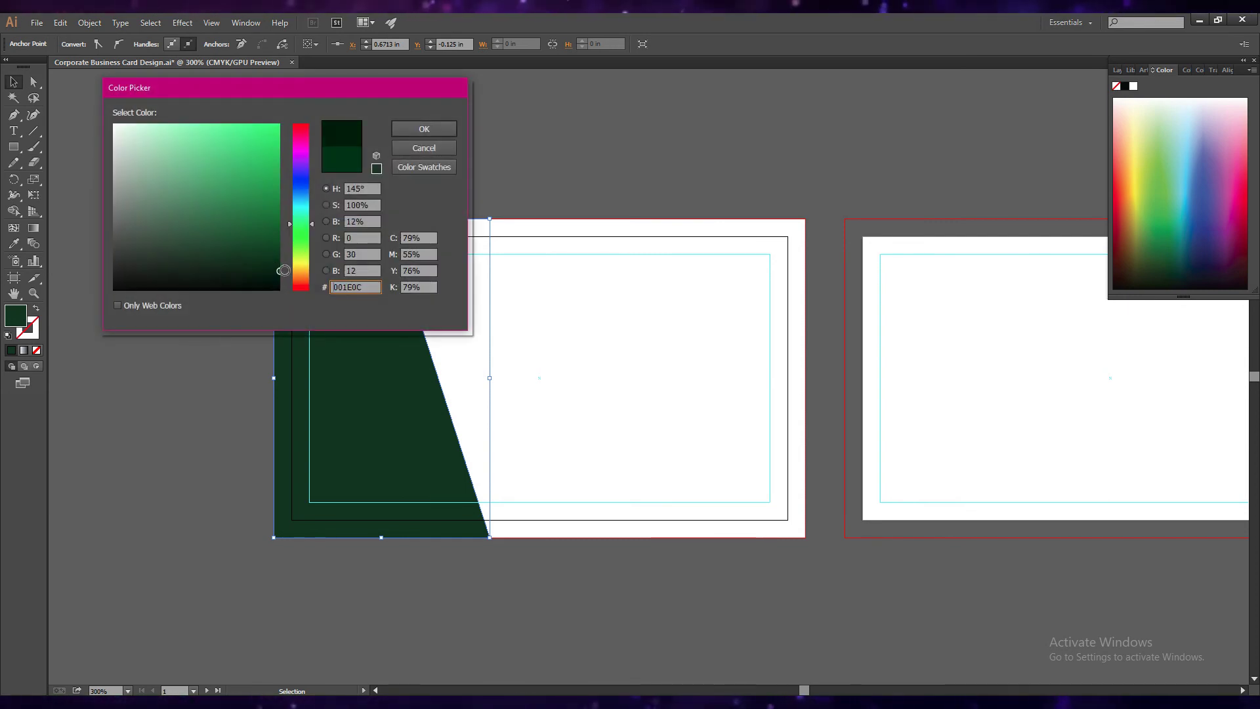
pyautogui.click(424, 129)
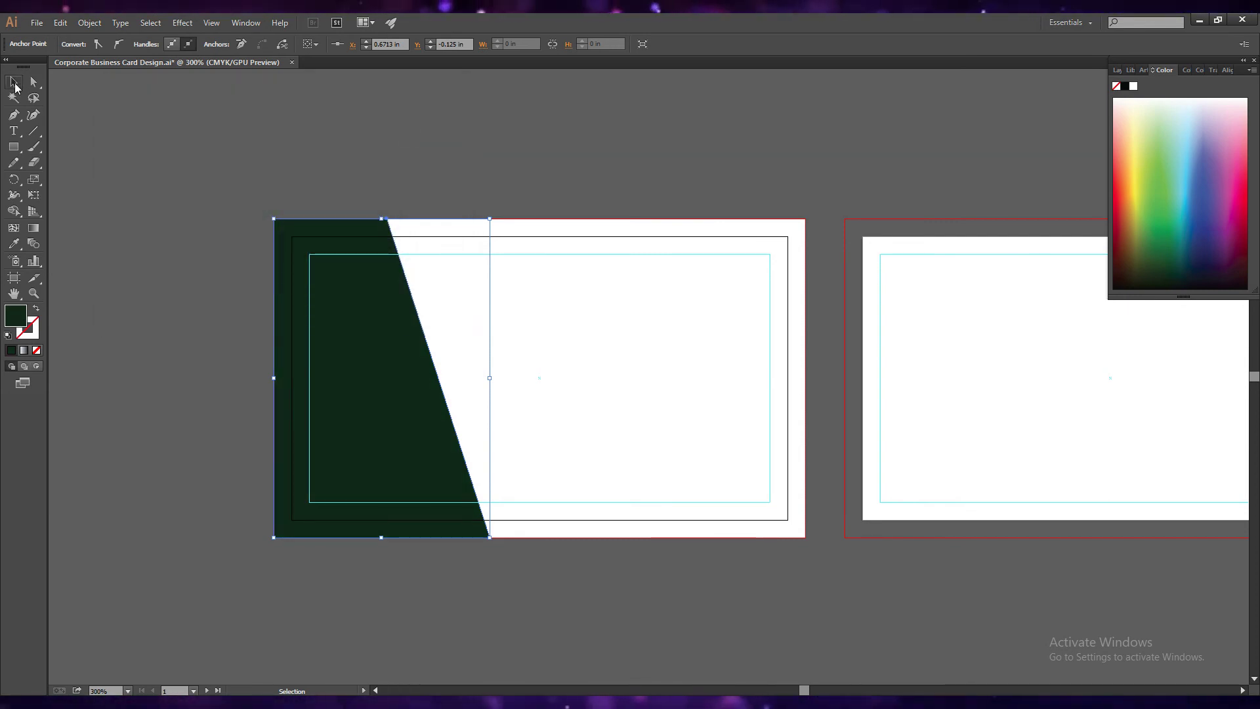
pyautogui.click(15, 84)
pyautogui.click(474, 615)
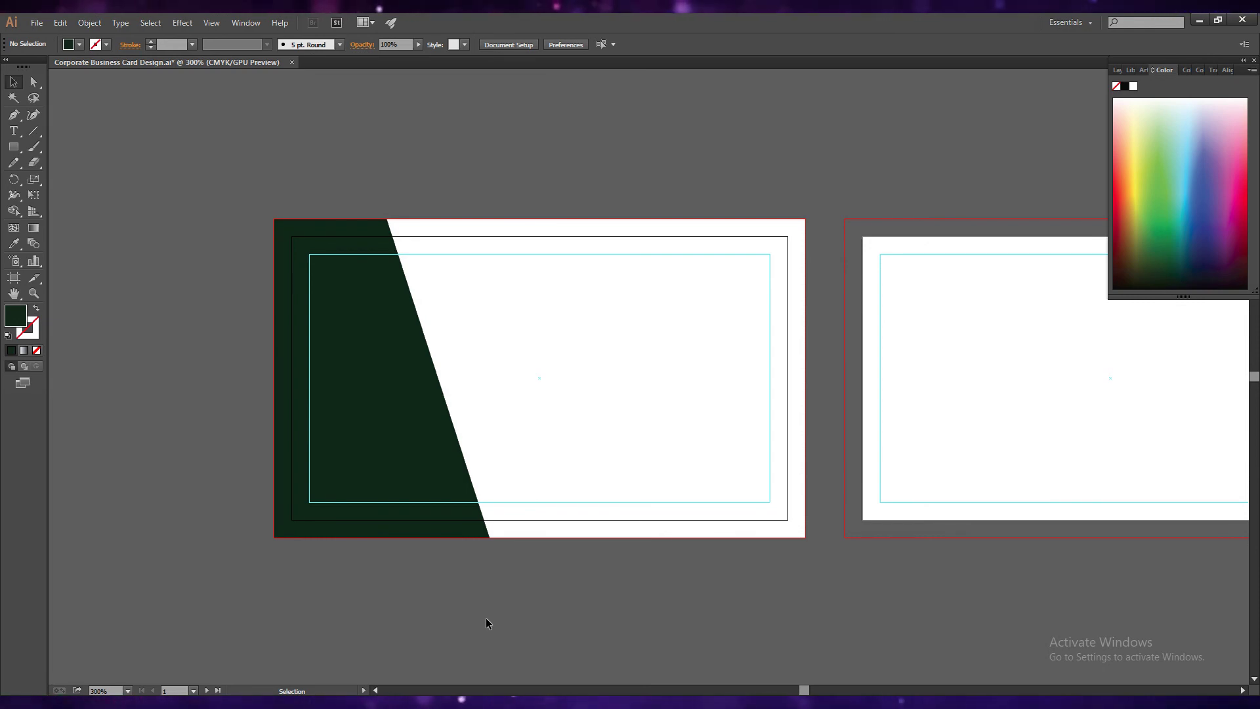
# - Nudge the shape's bottom-right anchor slightly right and save the file
pyautogui.click(407, 477)
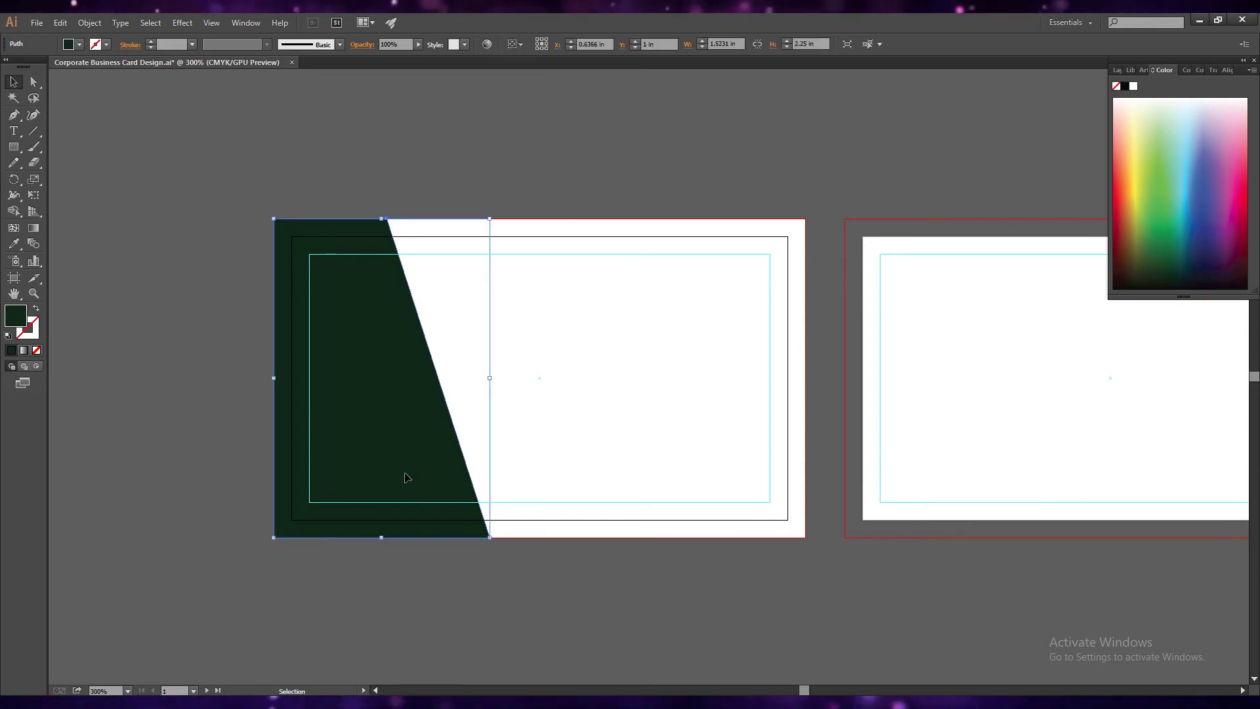
pyautogui.press('a')
pyautogui.click(491, 538)
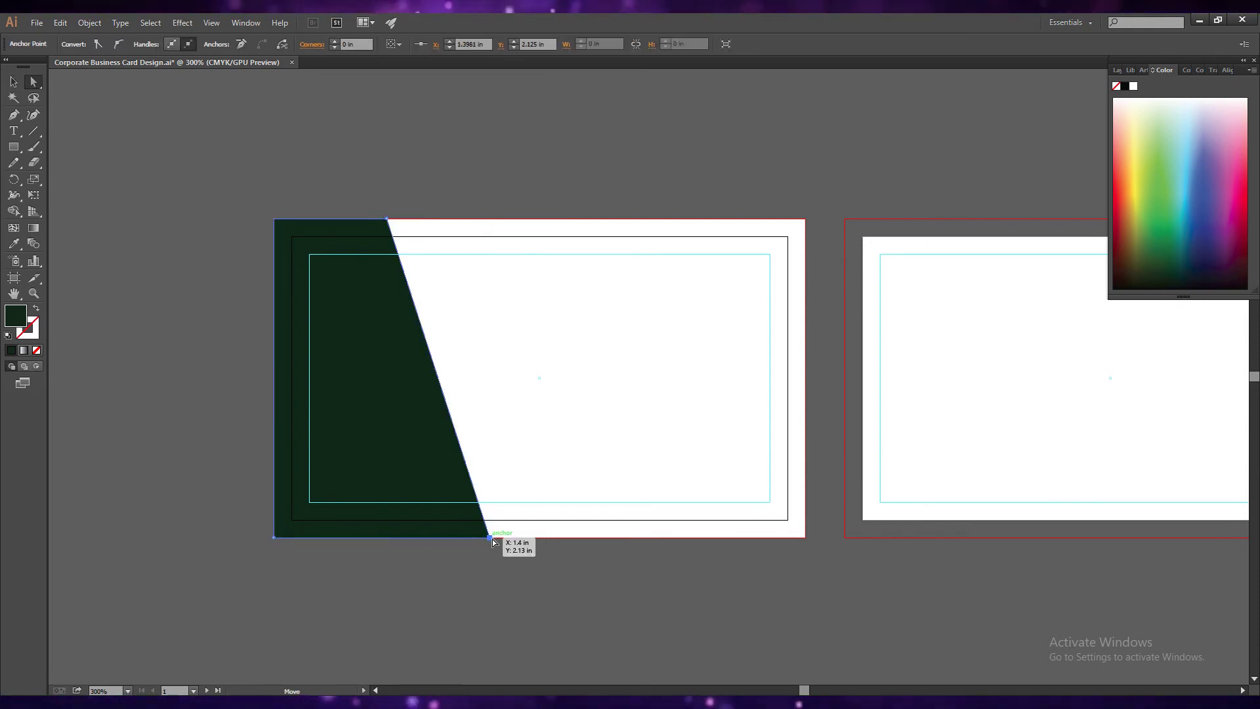
pyautogui.moveTo(493, 538); pyautogui.dragTo(503, 537)
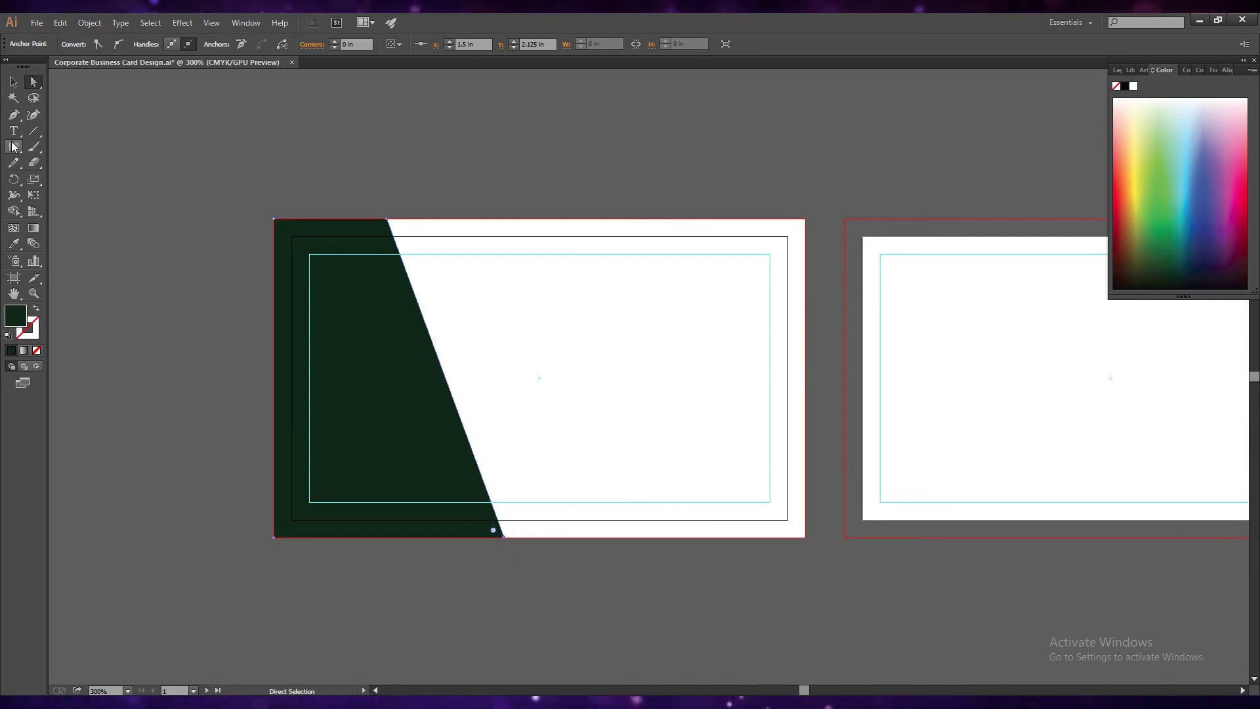
pyautogui.click(13, 82)
pyautogui.click(440, 594)
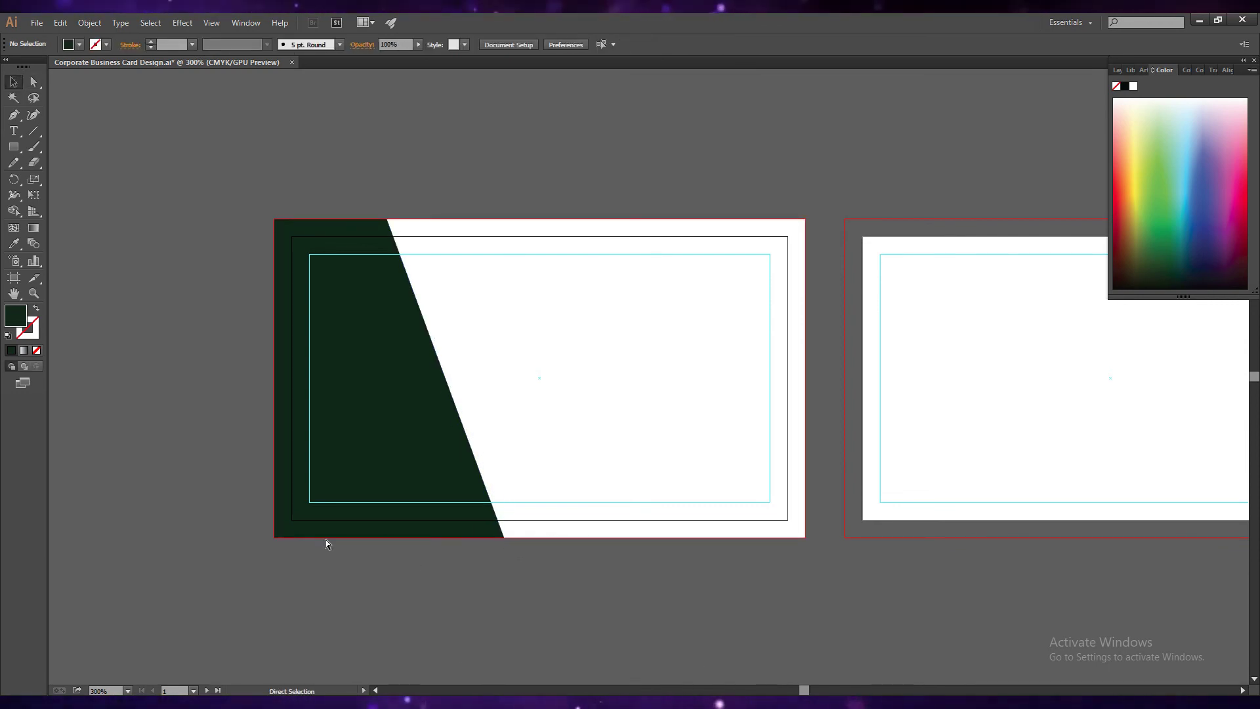
pyautogui.hotkey('ctrl', 's')
# - Pen a closed four-point band from the top edge down into the green area
pyautogui.press('p')
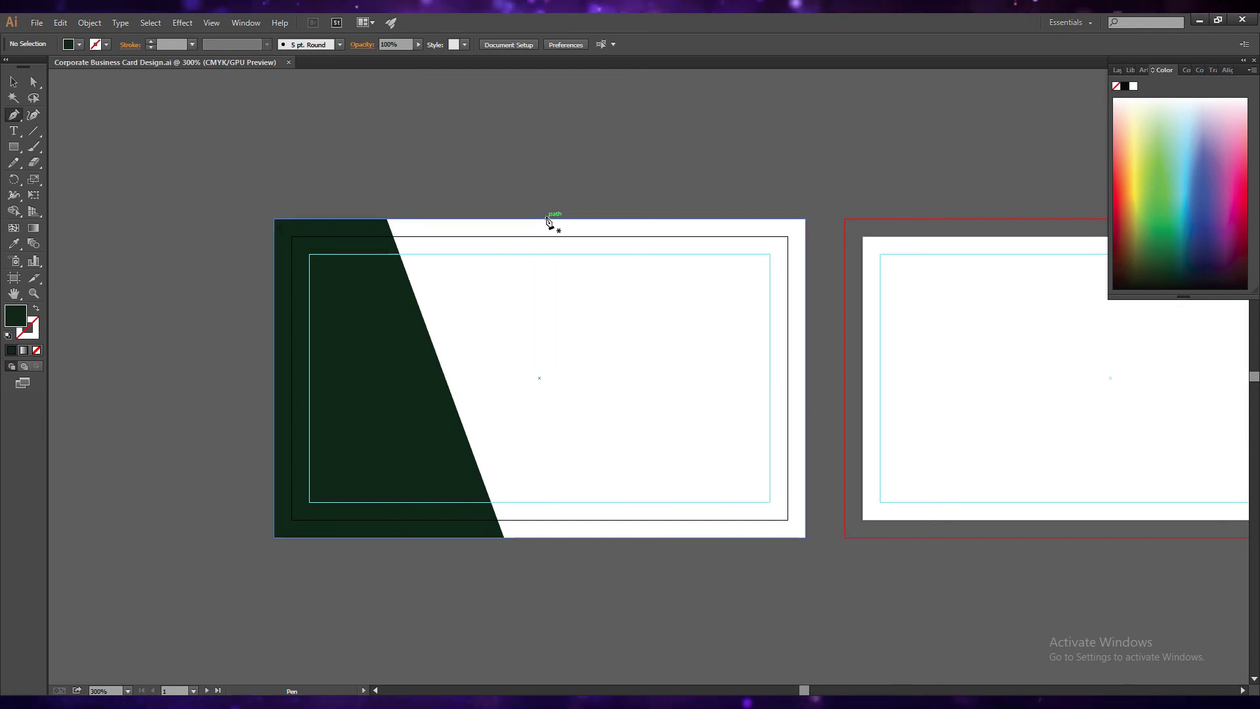
pyautogui.click(564, 219)
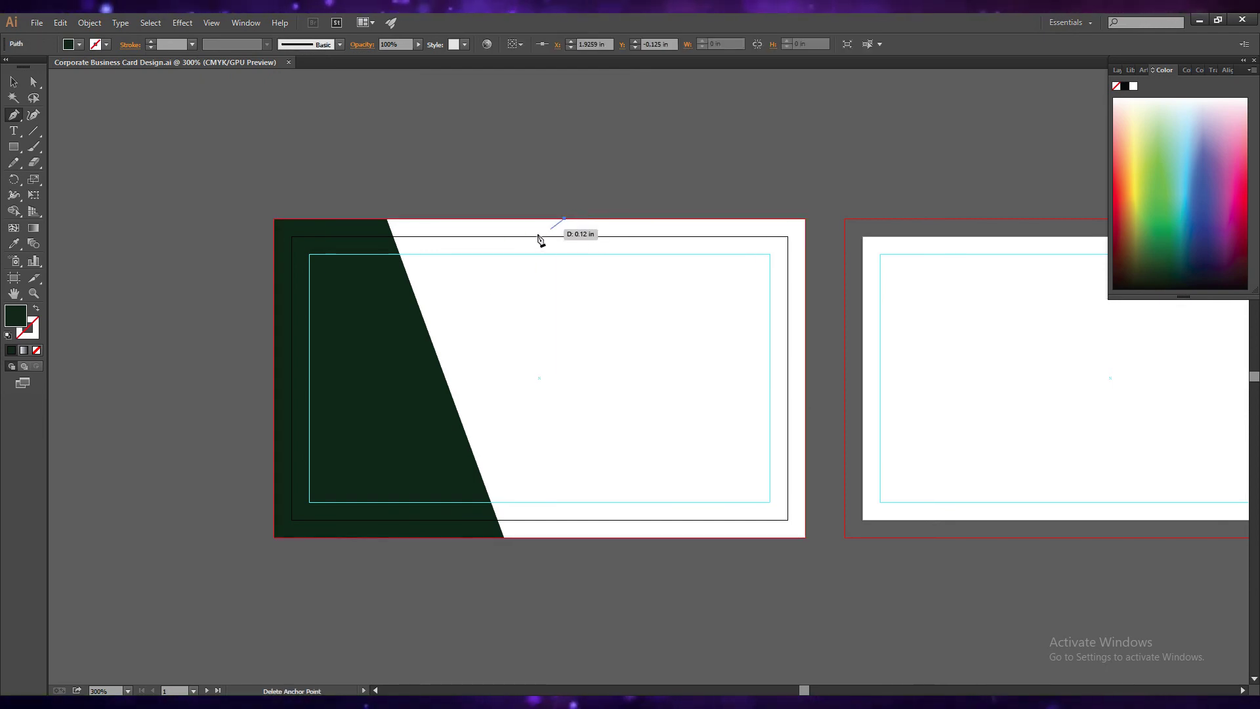
pyautogui.click(450, 219)
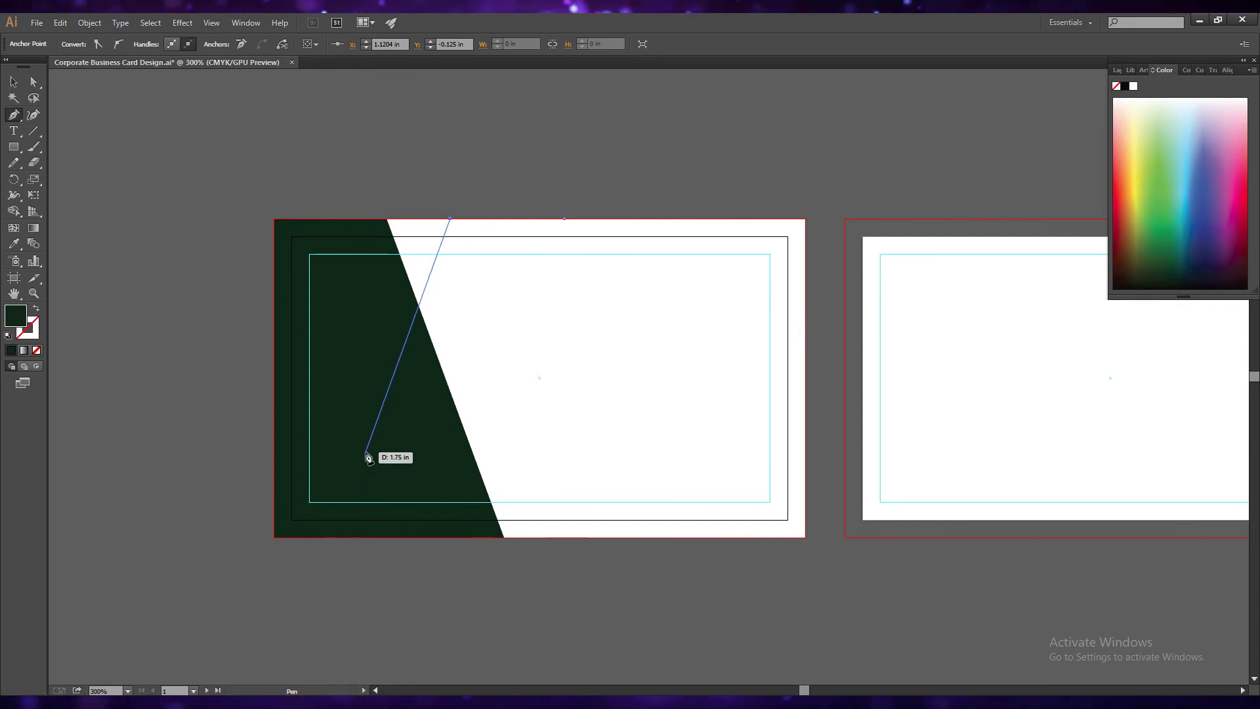
pyautogui.click(365, 459)
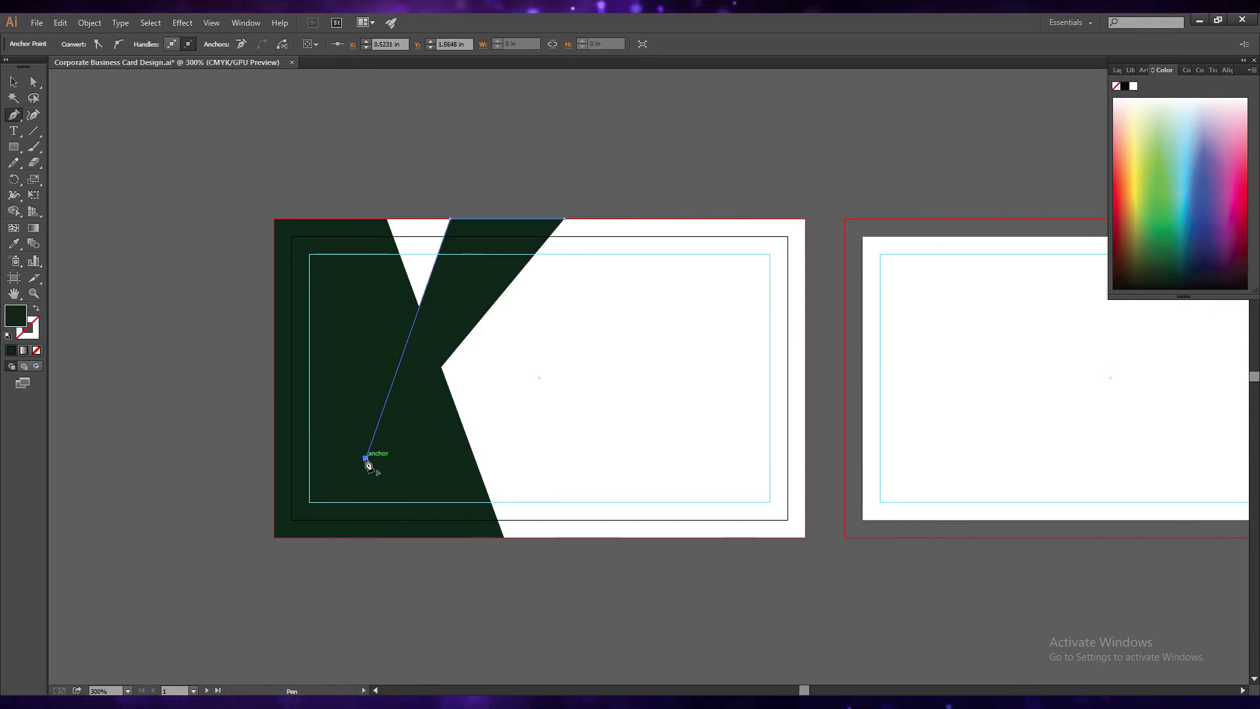
pyautogui.click(497, 459)
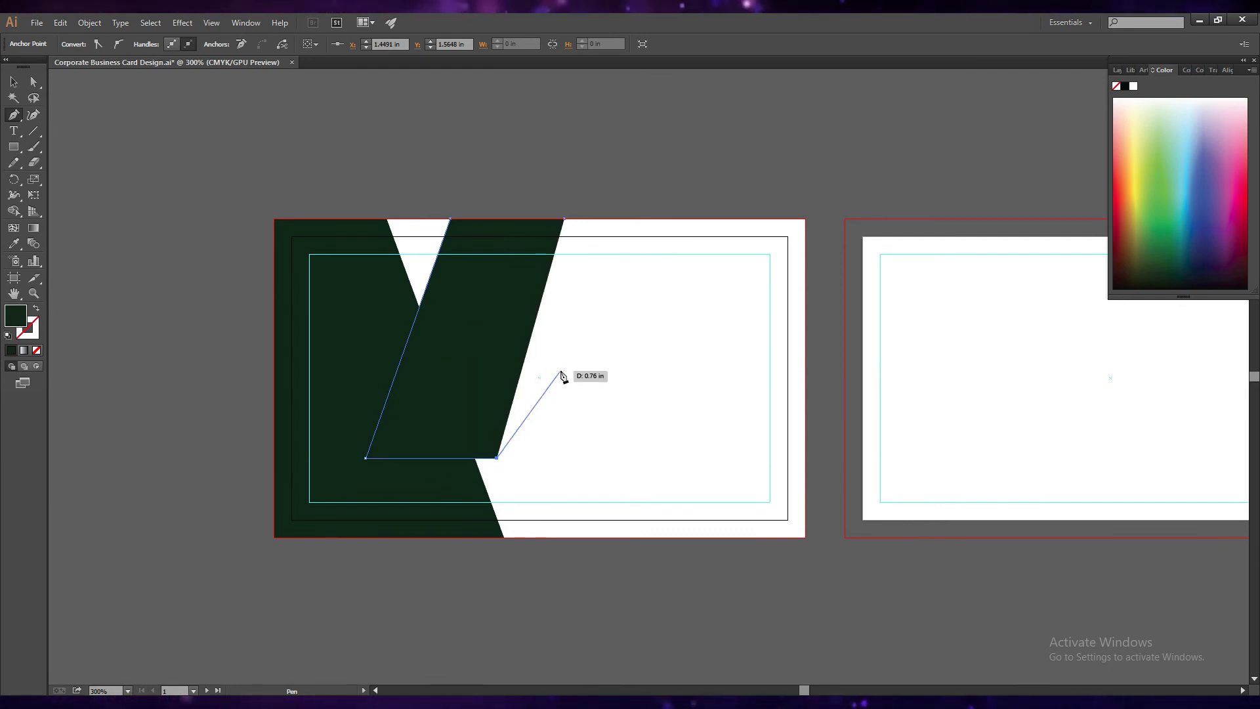
pyautogui.click(565, 219)
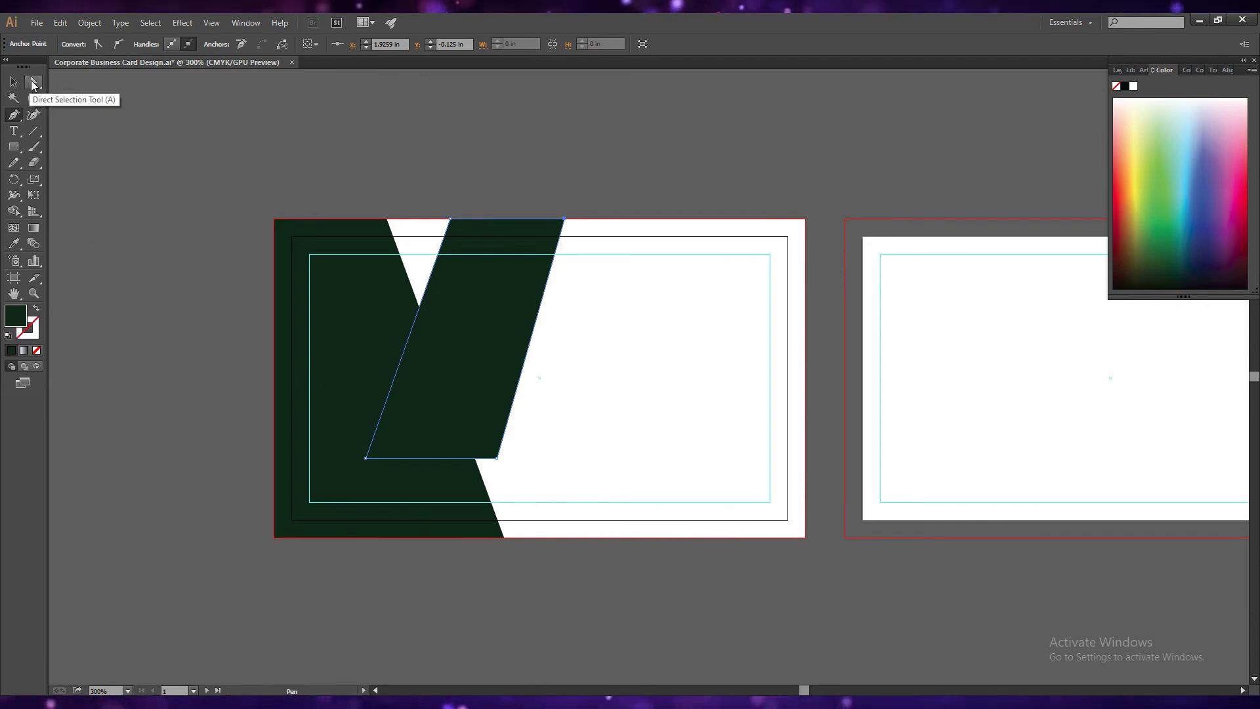
# - Pull the band's bottom anchors left and level them into a parallelogram
pyautogui.click(34, 81)
pyautogui.click(376, 472)
pyautogui.click(367, 459)
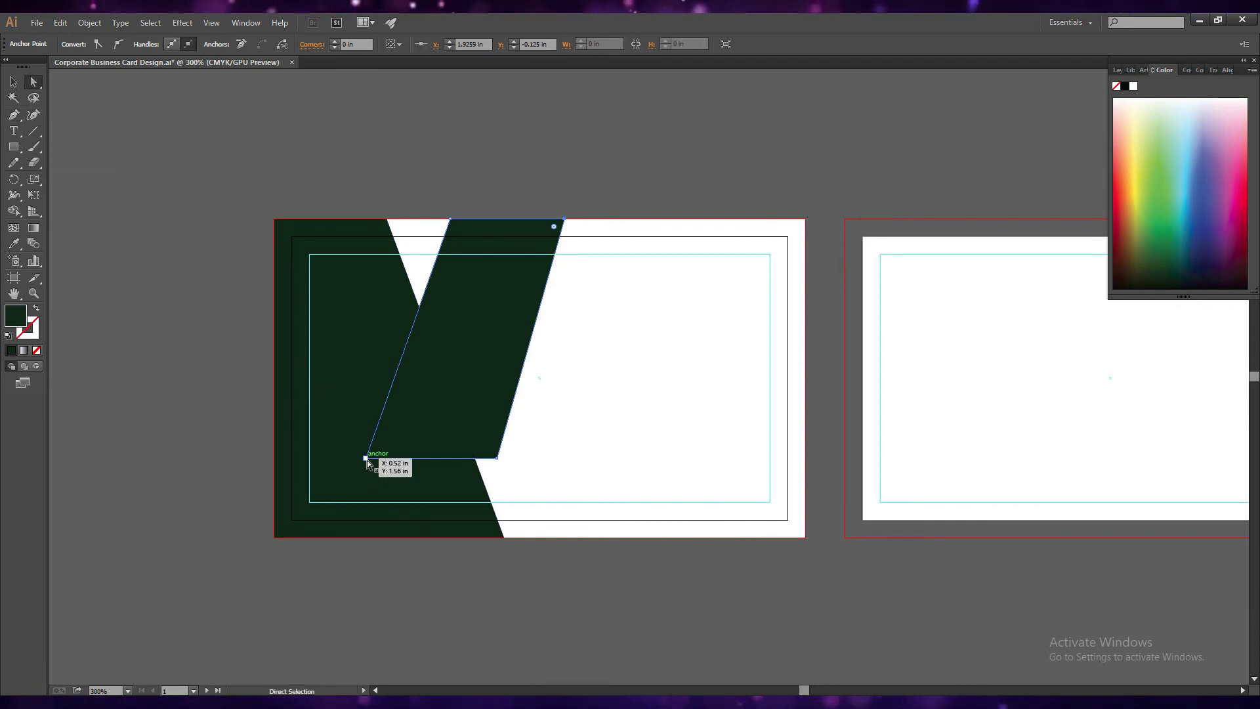
pyautogui.click(497, 458)
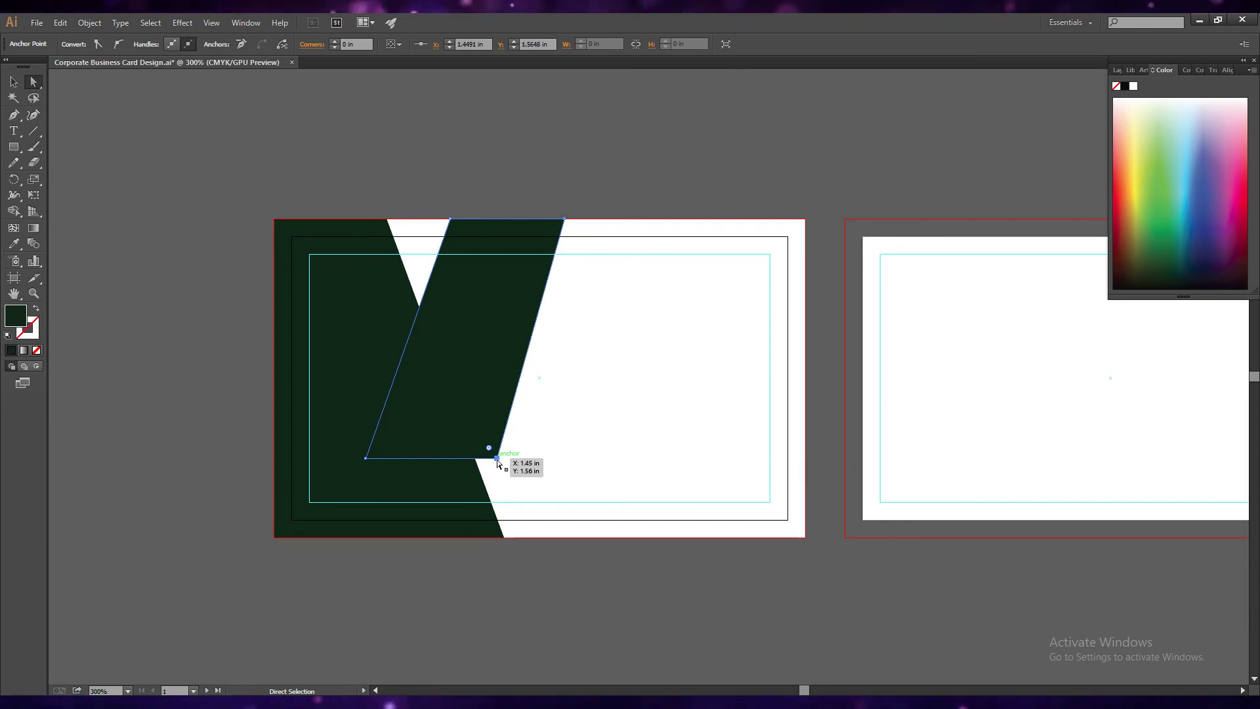
pyautogui.moveTo(498, 459); pyautogui.dragTo(465, 459)
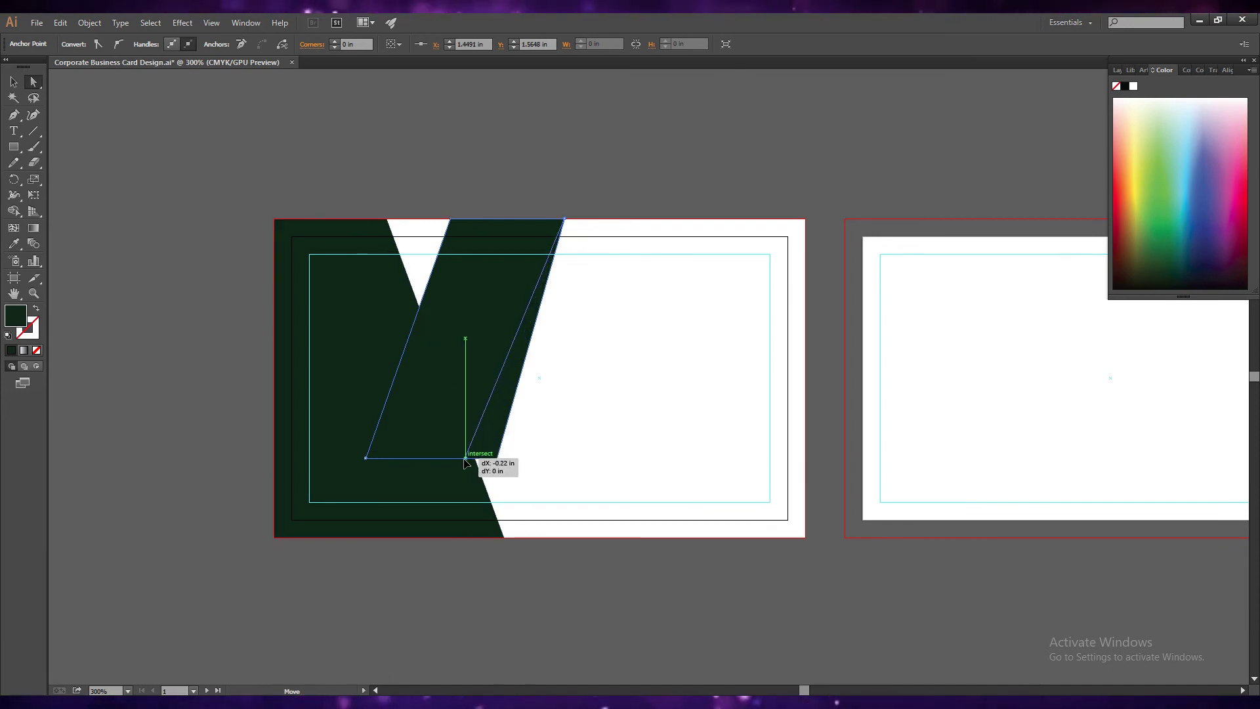
pyautogui.click(367, 507)
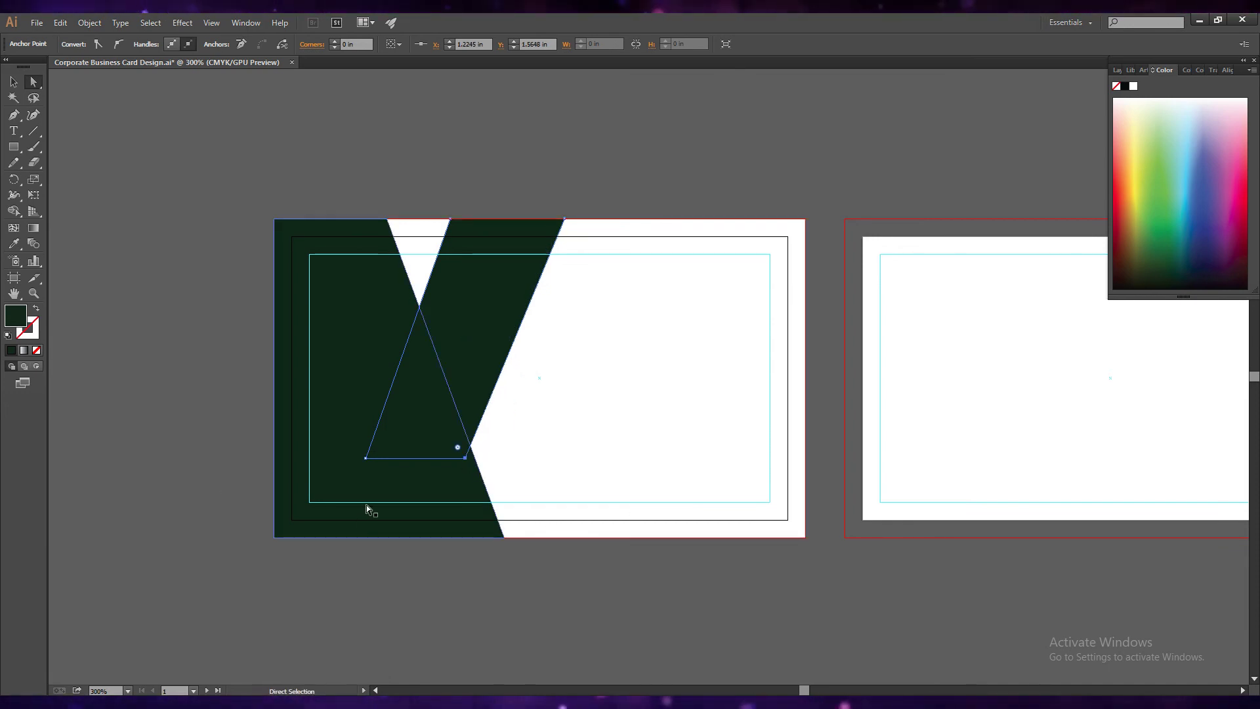
pyautogui.moveTo(365, 459); pyautogui.dragTo(351, 465)
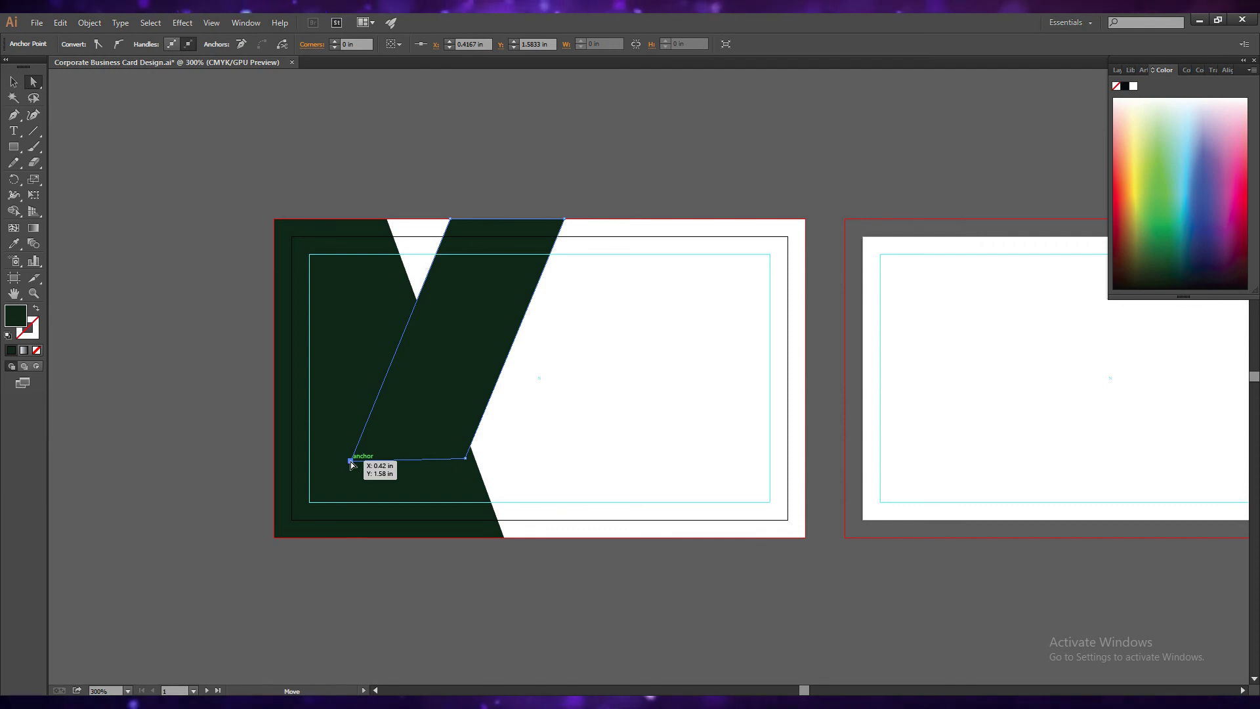
pyautogui.moveTo(350, 462); pyautogui.dragTo(344, 459)
pyautogui.press('v')
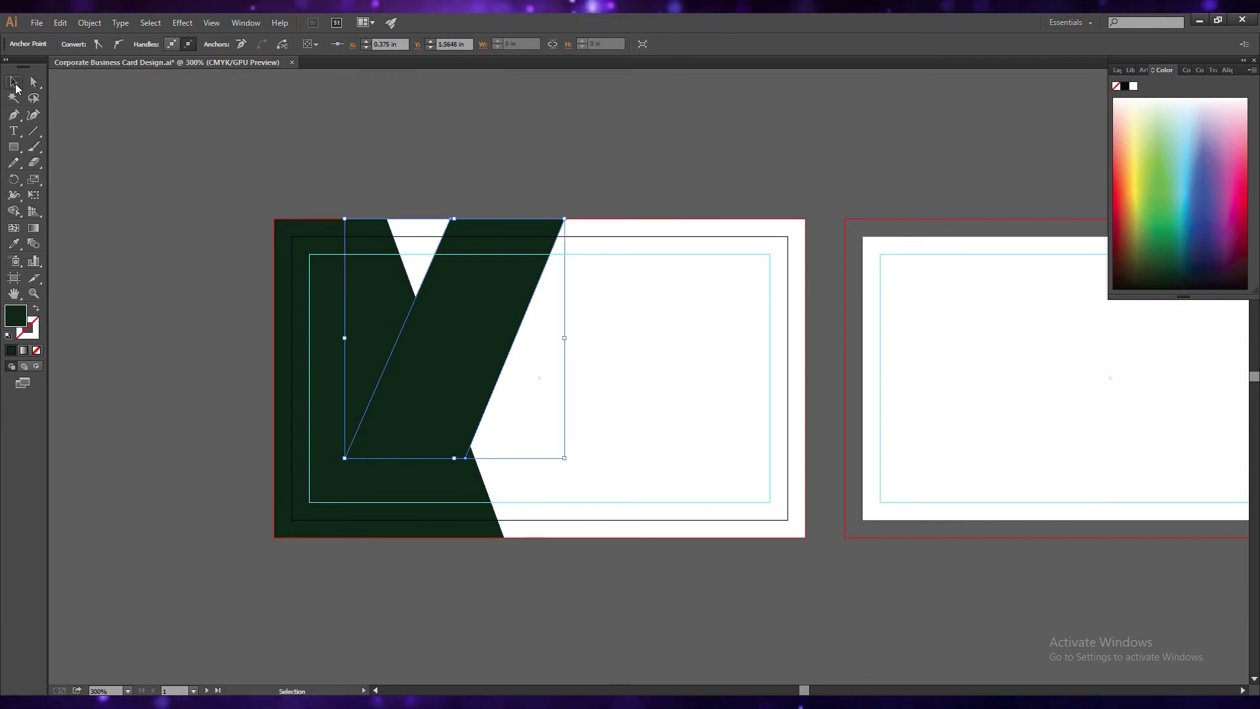
pyautogui.click(521, 549)
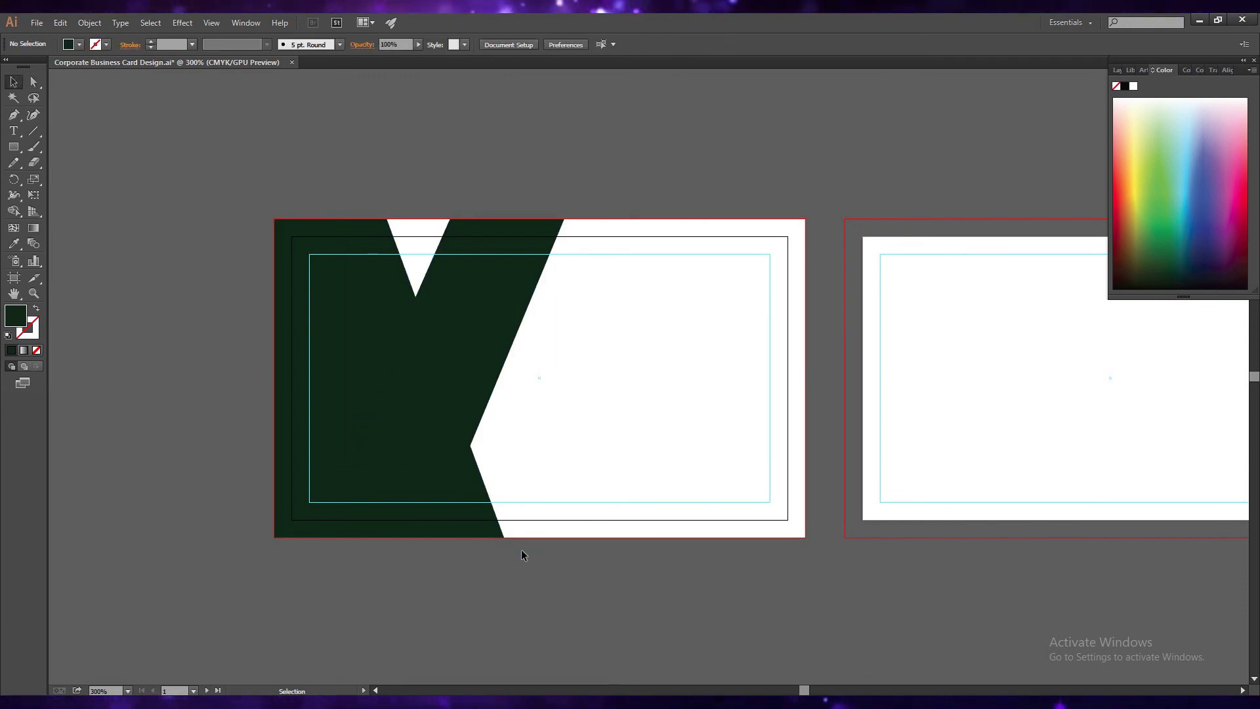
# - Set the slanted band's opacity to 50%
pyautogui.click(481, 348)
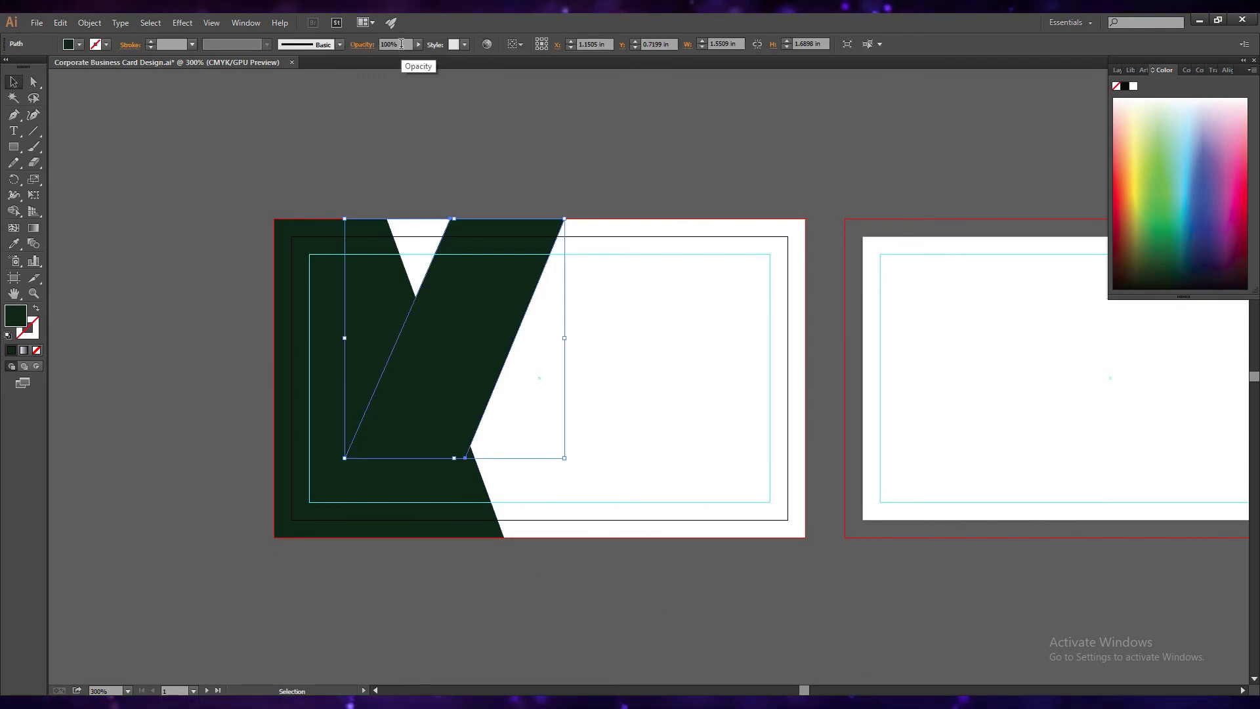
pyautogui.click(401, 44)
pyautogui.write('50')
pyautogui.press('Return')
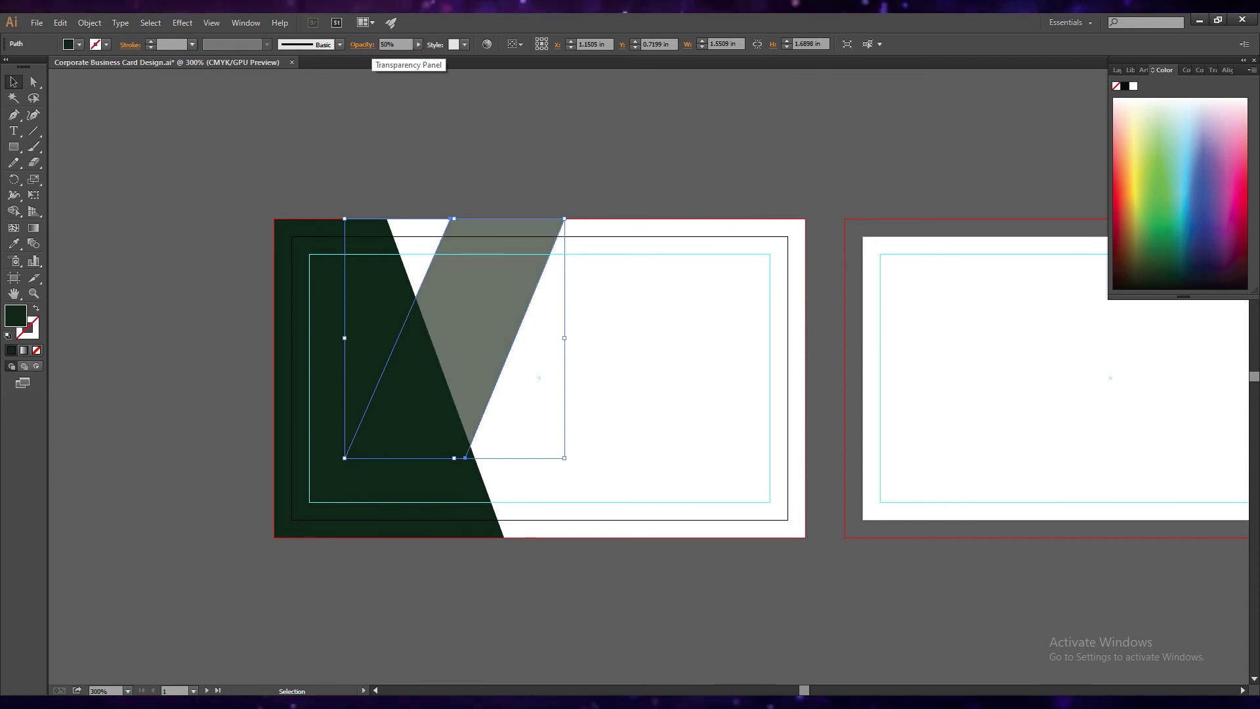
pyautogui.click(664, 624)
# - Bring the left dark green shape to the front
pyautogui.click(463, 474)
pyautogui.rightClick(463, 474)
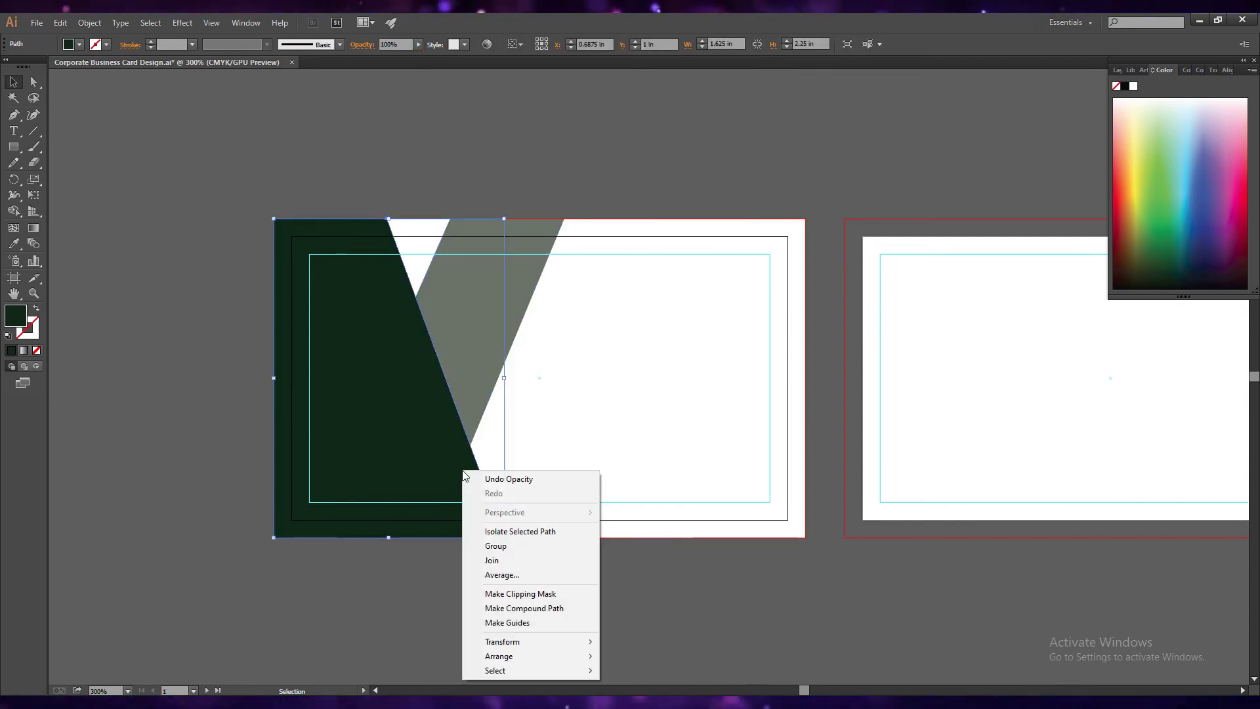
pyautogui.click(629, 594)
pyautogui.click(566, 590)
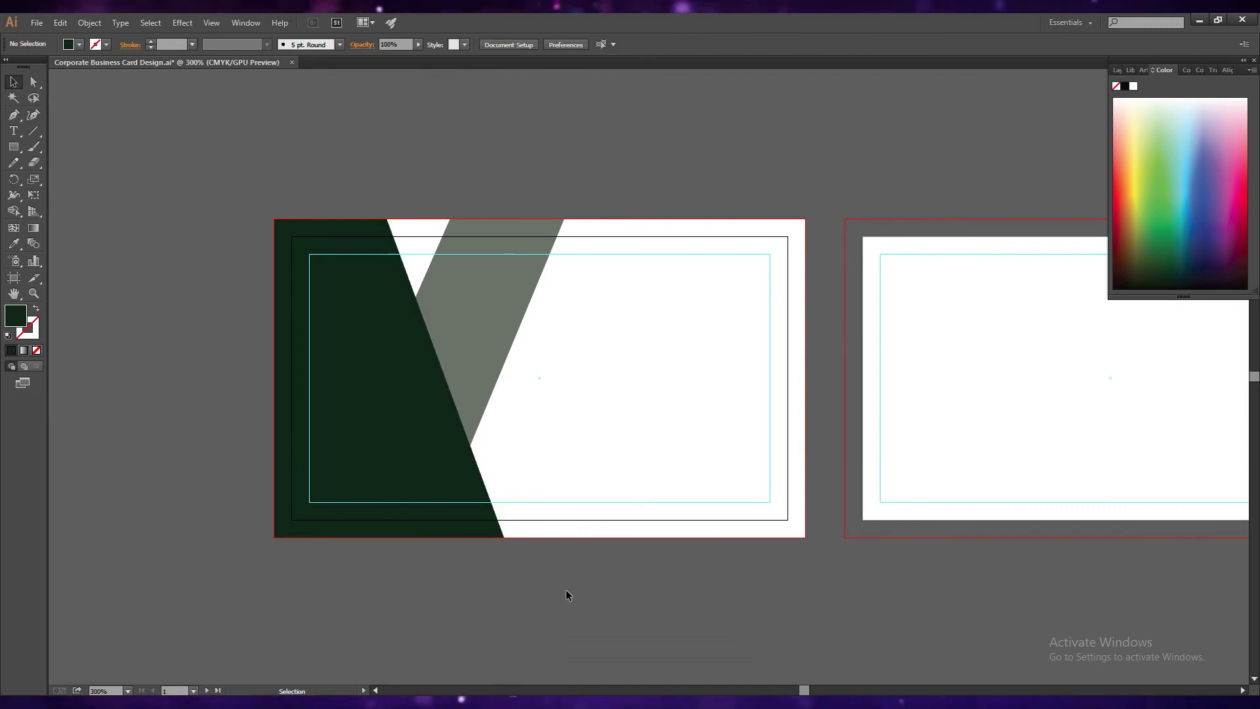
# - Raise the grey slanted band's opacity to 60%
pyautogui.click(489, 351)
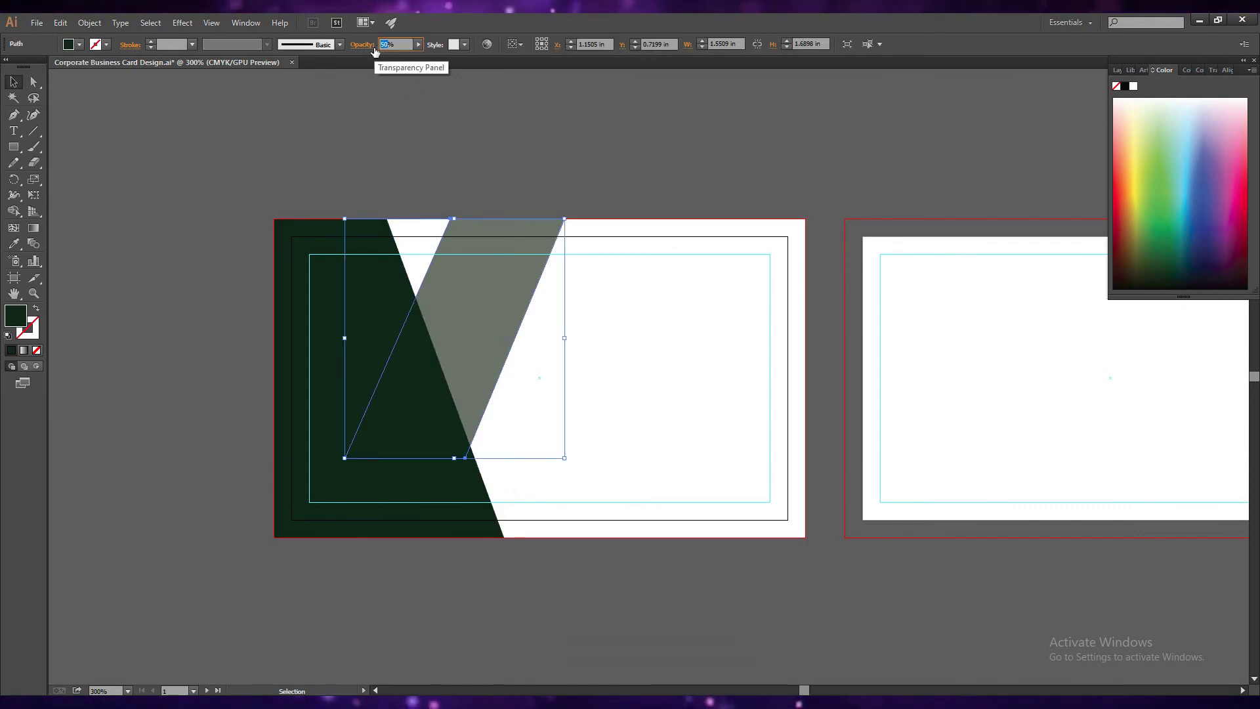
pyautogui.write('60')
pyautogui.press('Return')
pyautogui.click(687, 598)
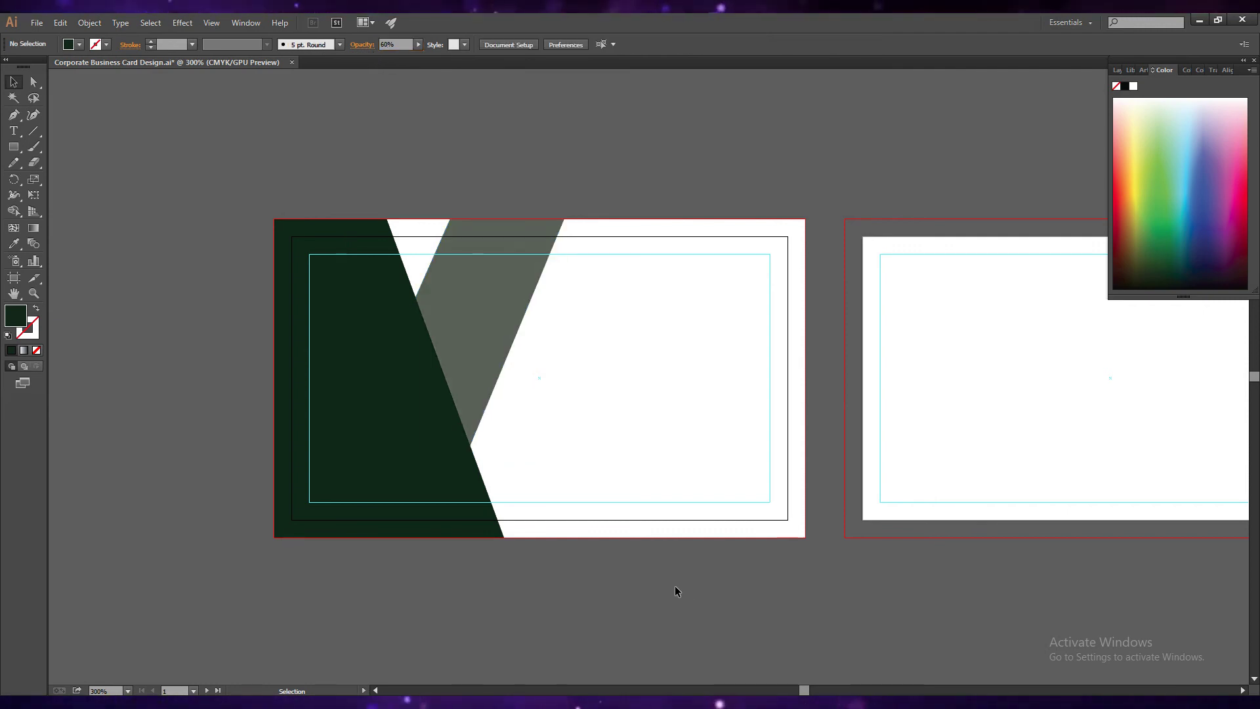
pyautogui.click(15, 116)
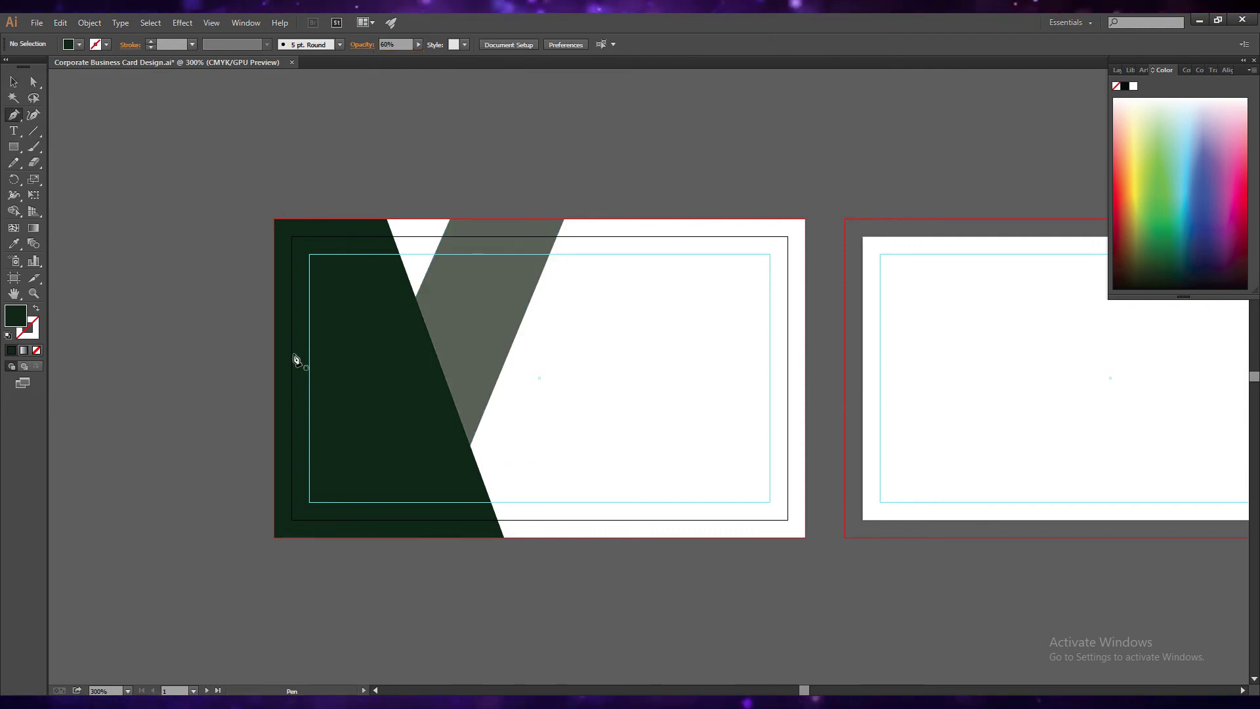
# - Draw a triangle at the card's bottom-right edge and reshape its anchors
pyautogui.click(674, 537)
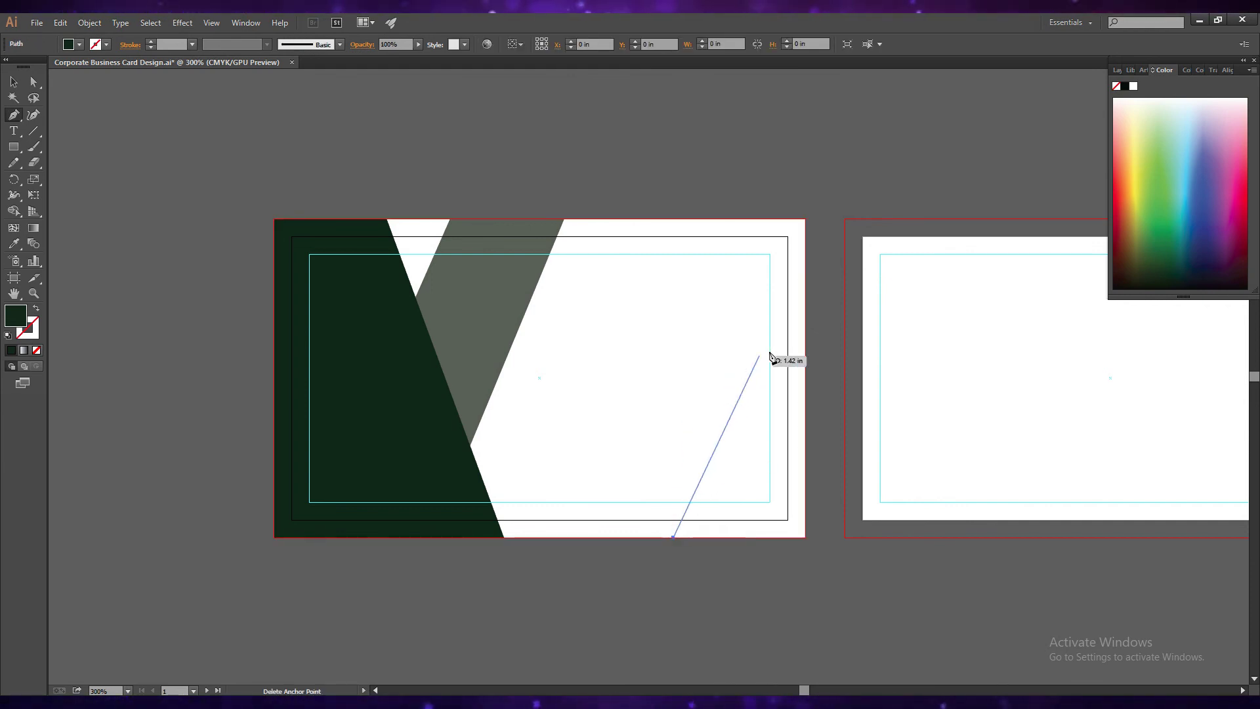
pyautogui.click(806, 316)
pyautogui.click(805, 537)
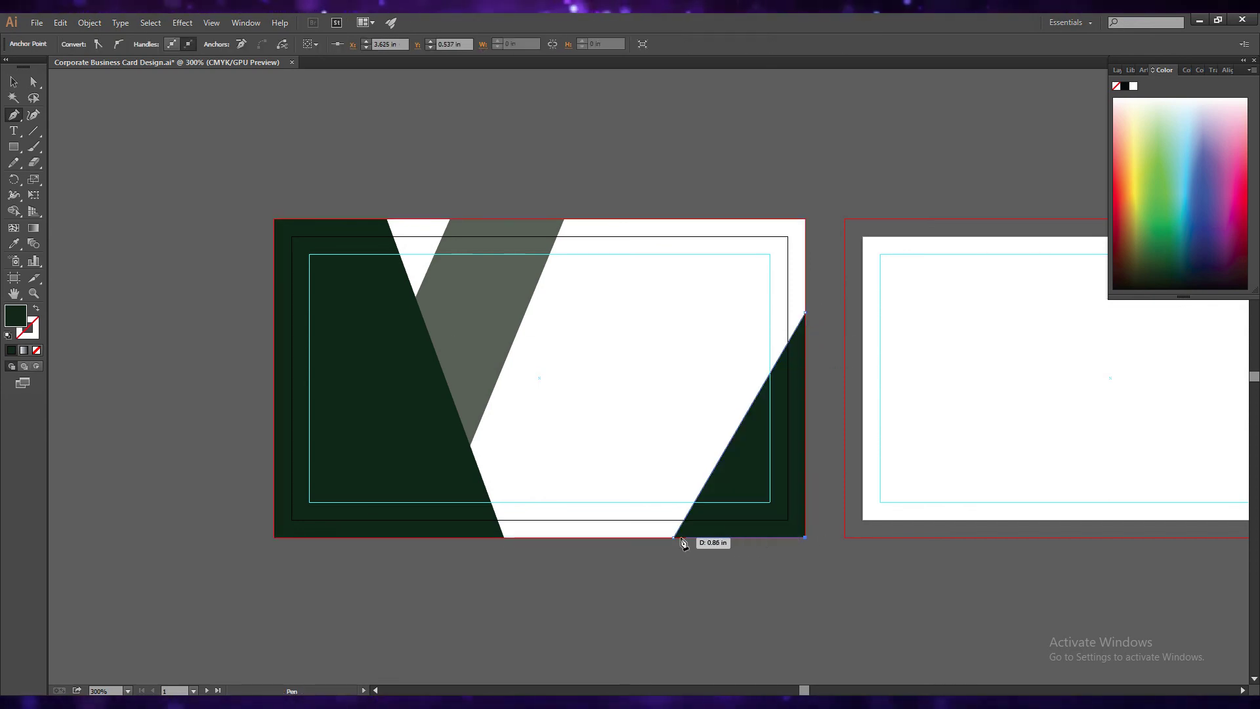
pyautogui.click(673, 537)
pyautogui.click(13, 81)
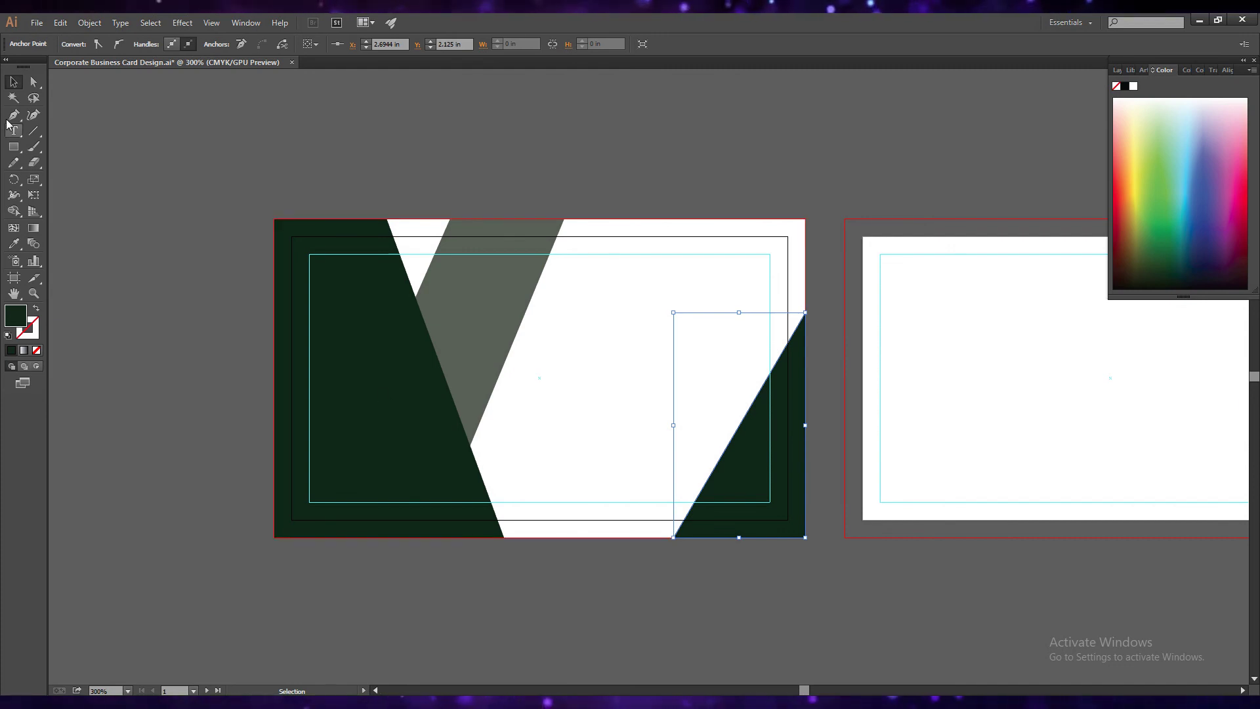
pyautogui.press('a')
pyautogui.moveTo(674, 537); pyautogui.dragTo(704, 538)
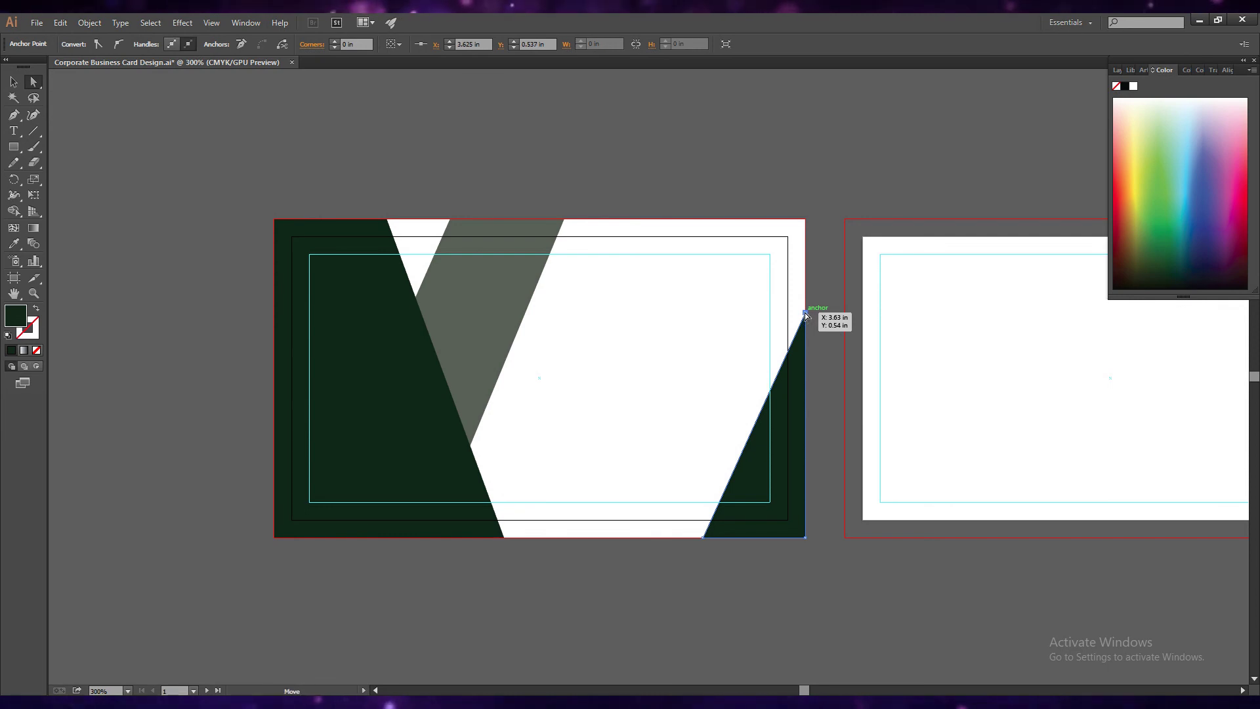
pyautogui.moveTo(806, 314); pyautogui.dragTo(805, 284)
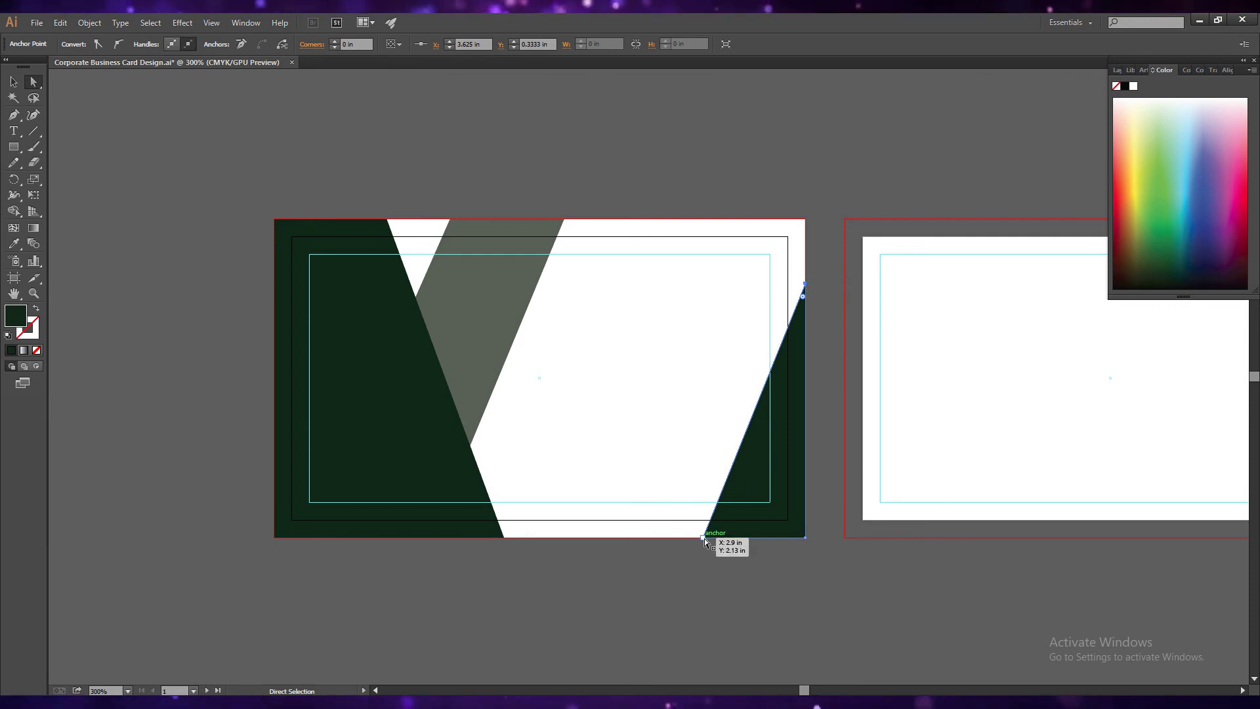
pyautogui.moveTo(704, 538); pyautogui.dragTo(716, 539)
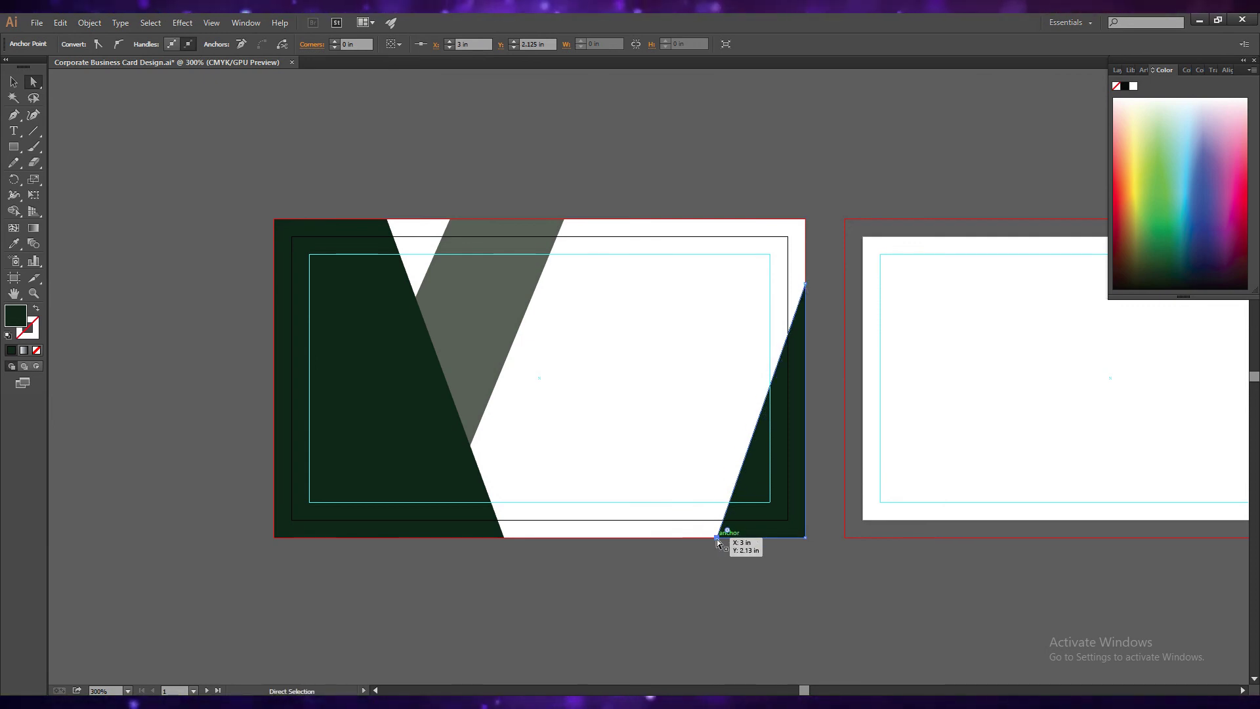
# - Set the right-edge triangle to 40% opacity and save the file
pyautogui.click(13, 81)
pyautogui.click(698, 619)
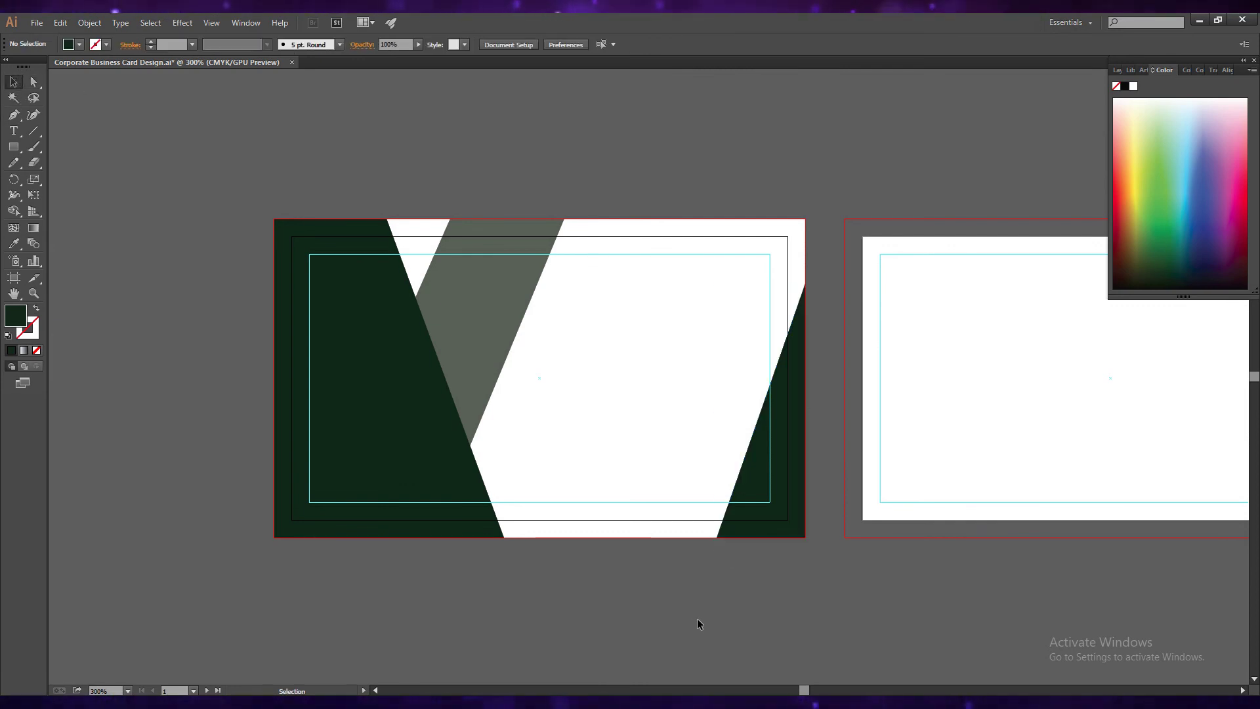
pyautogui.click(766, 497)
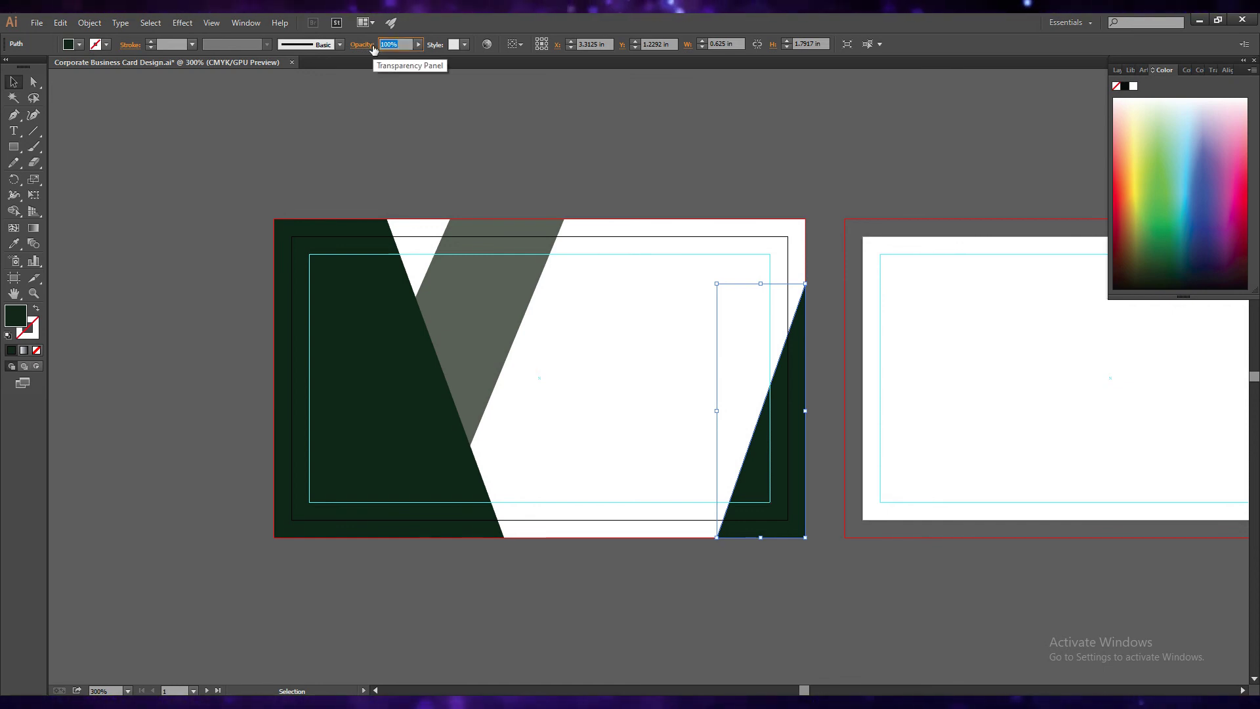
pyautogui.write('40')
pyautogui.press('Return')
pyautogui.click(709, 610)
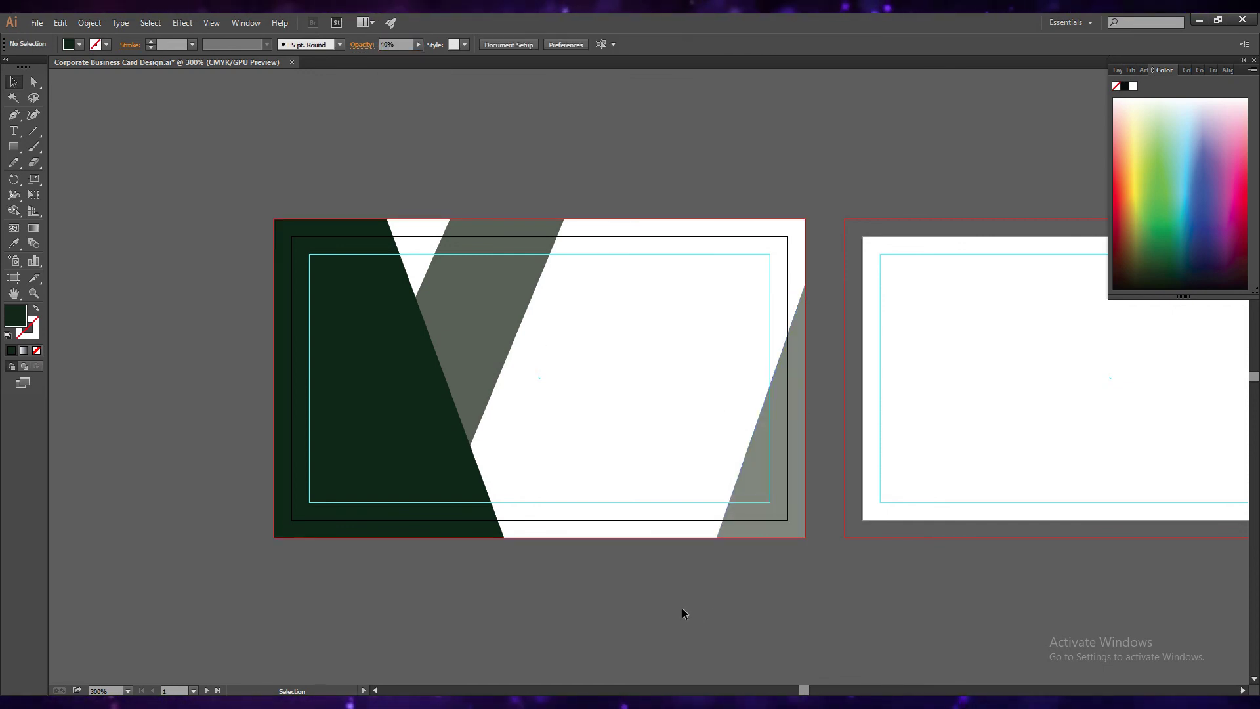
pyautogui.hotkey('ctrl', 's')
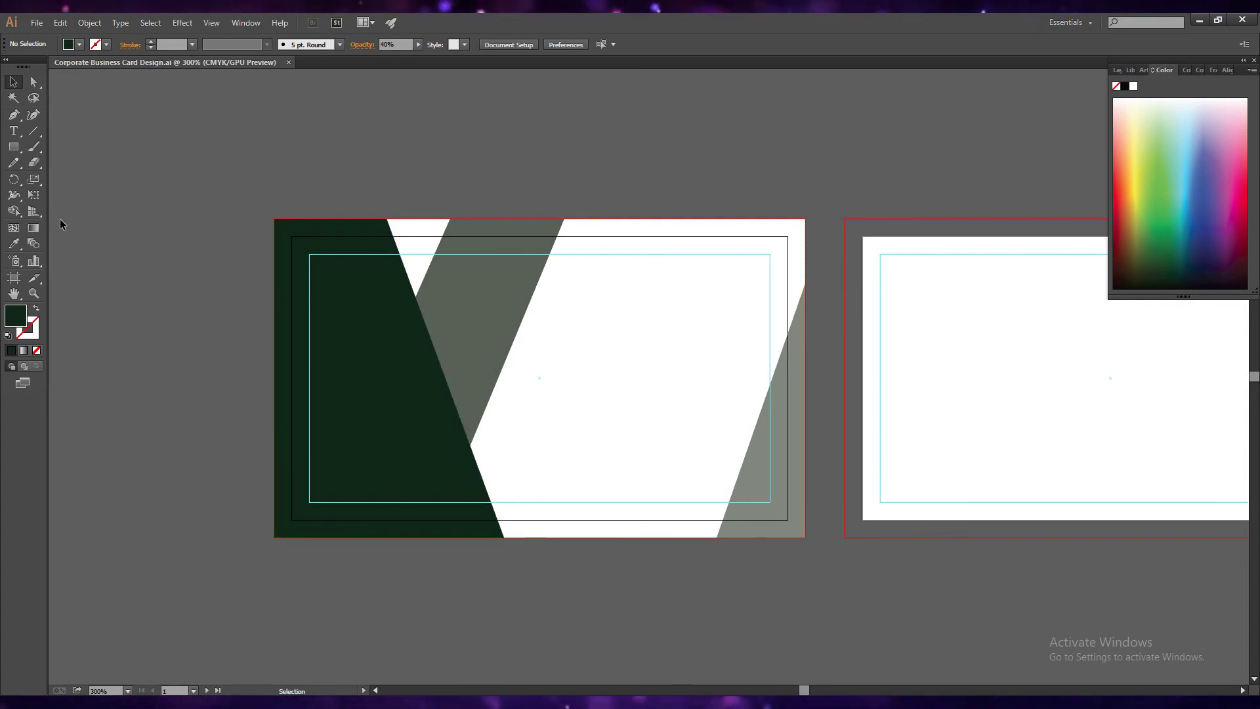
pyautogui.click(13, 147)
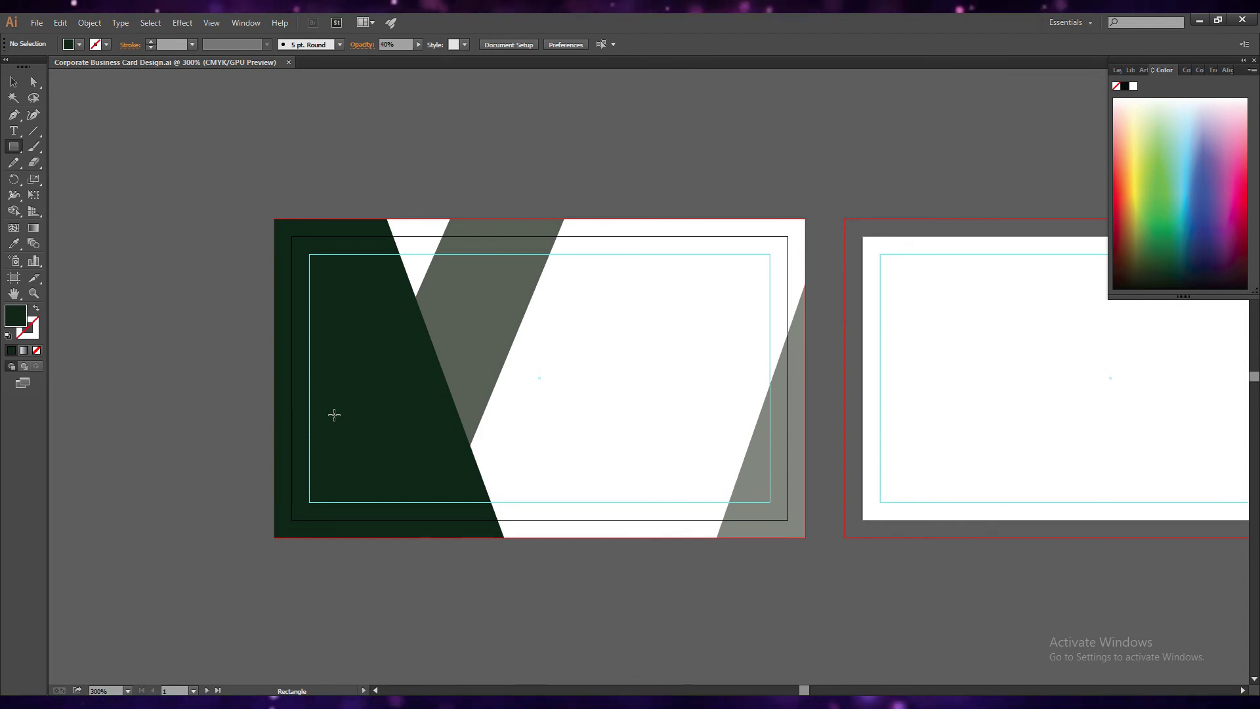
# - Draw a thin bar from the card's middle to its right edge and fill it bright green
pyautogui.moveTo(446, 411); pyautogui.dragTo(805, 444)
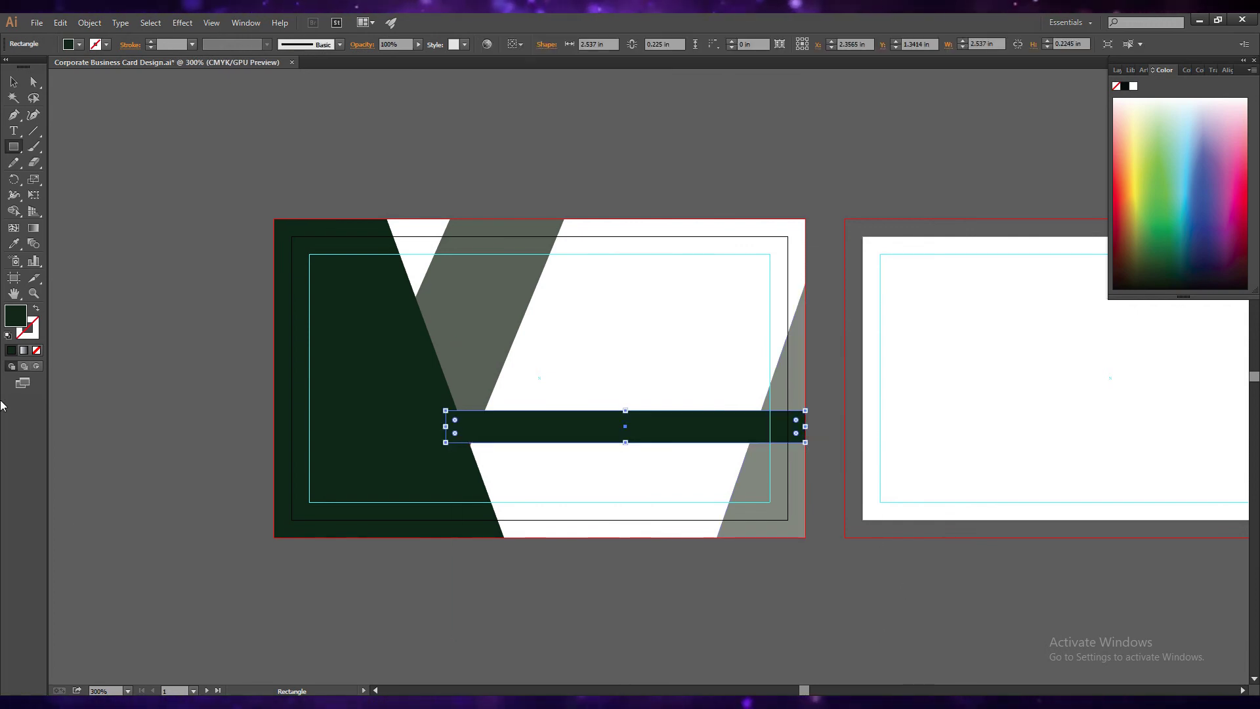
pyautogui.press('v')
pyautogui.doubleClick(17, 316)
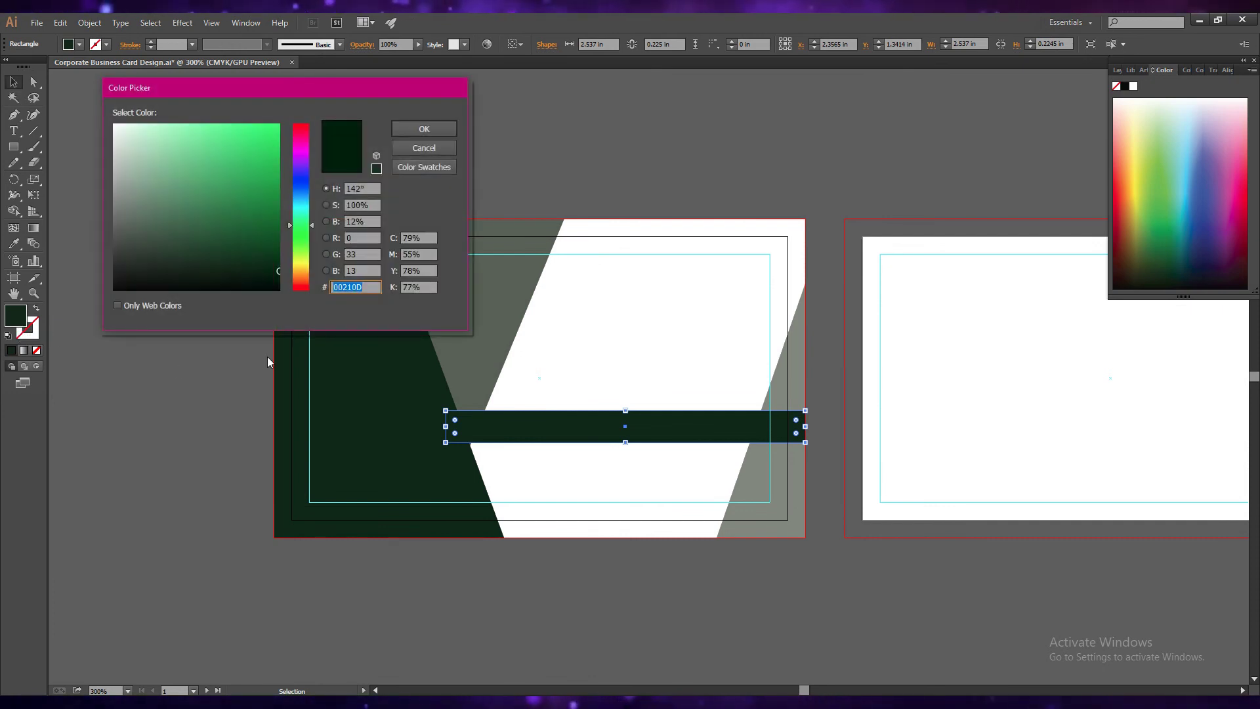
pyautogui.moveTo(278, 222); pyautogui.dragTo(275, 169)
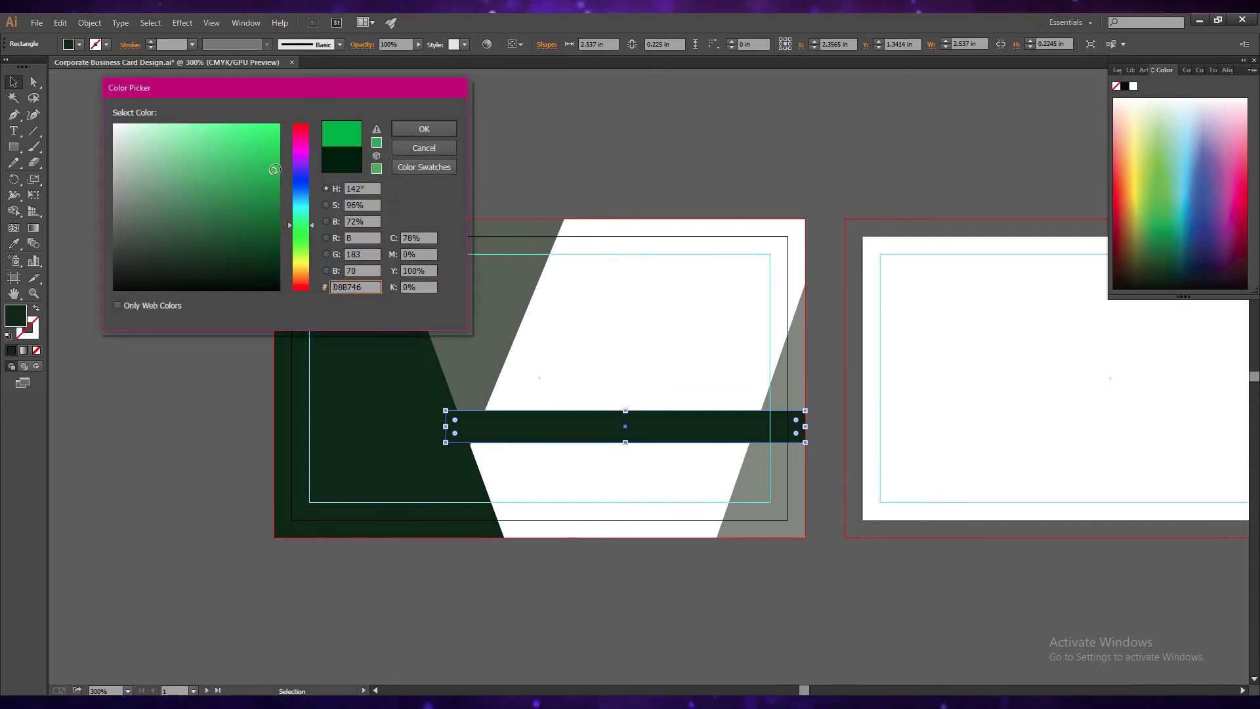
pyautogui.click(412, 129)
# - Adjust the bar's green to a more vivid, slightly toned-down shade
pyautogui.doubleClick(16, 316)
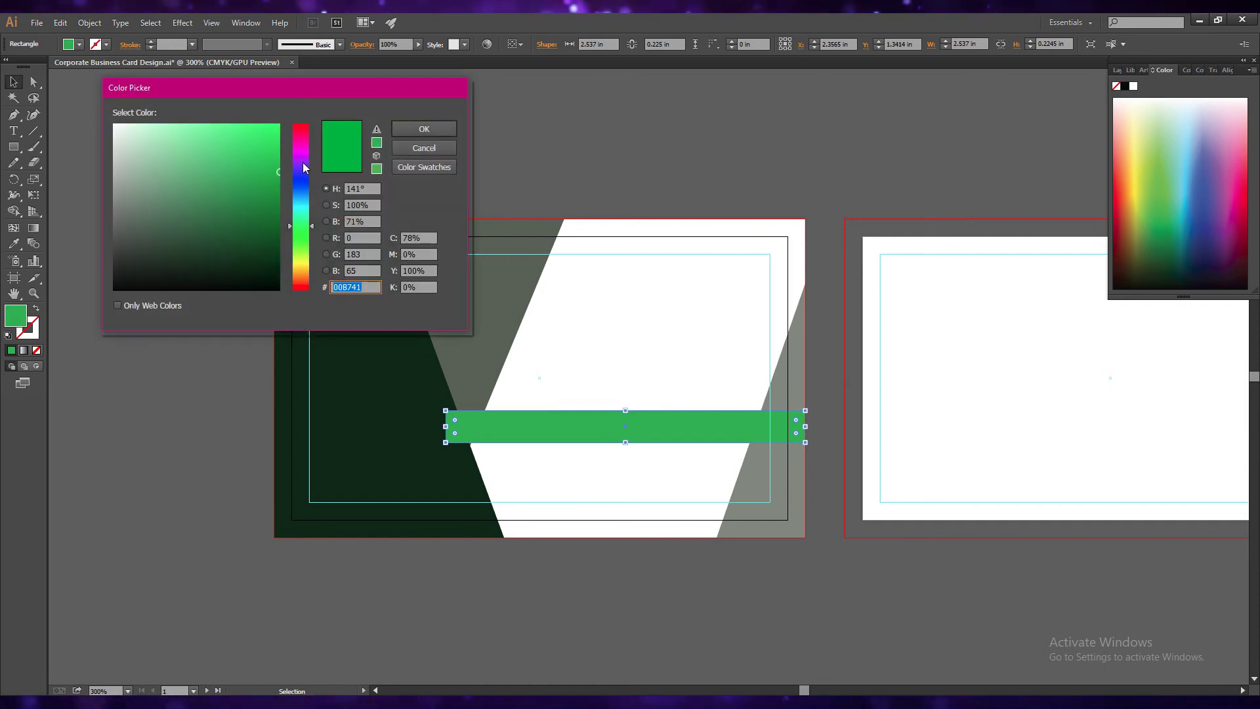
pyautogui.click(277, 145)
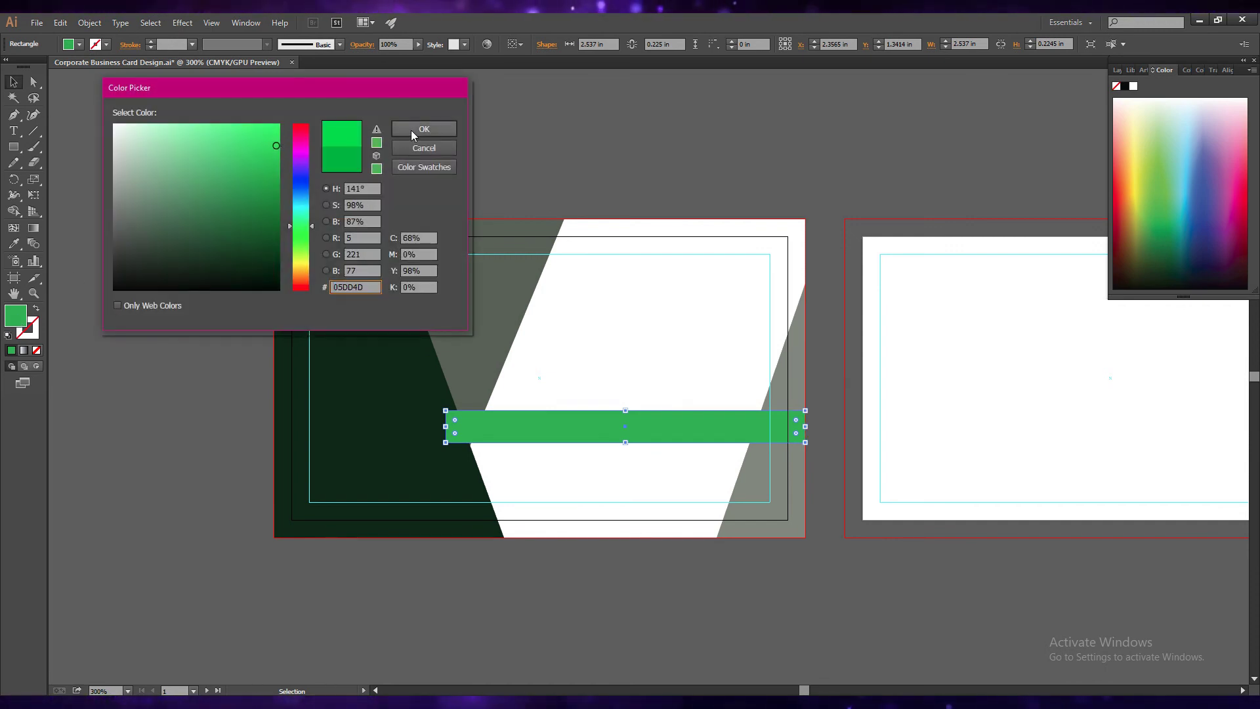
pyautogui.click(413, 131)
pyautogui.doubleClick(16, 315)
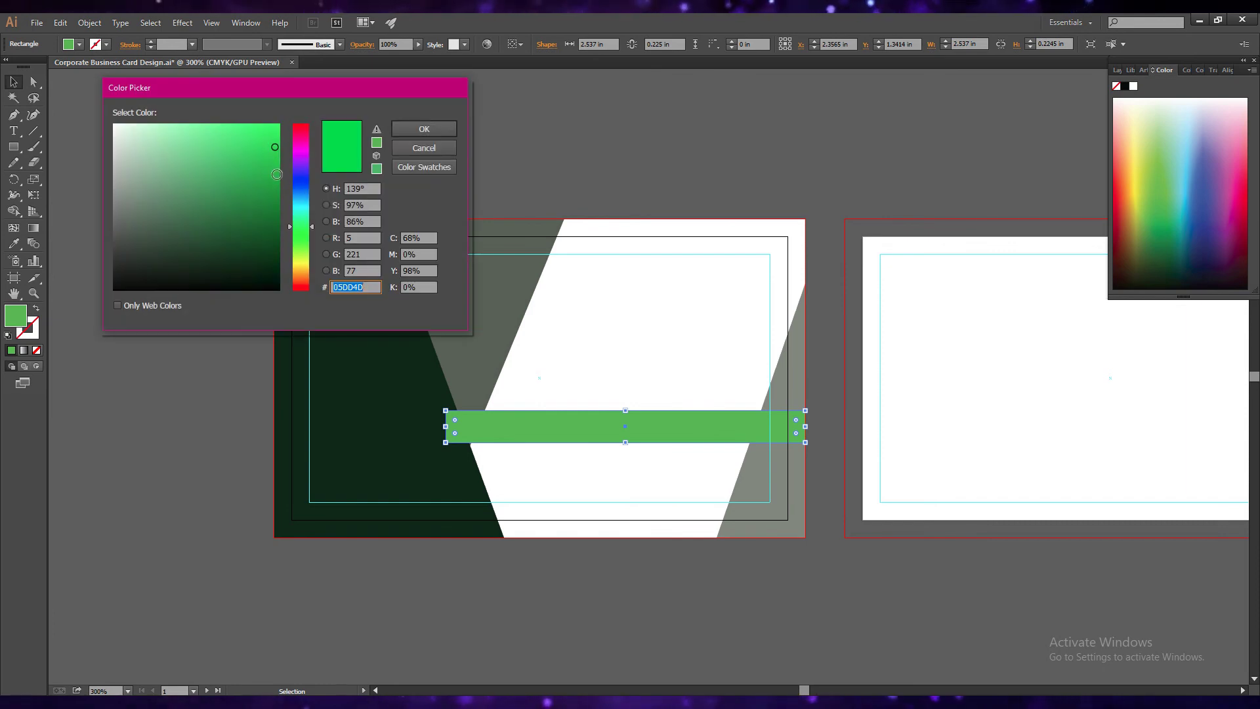
pyautogui.click(276, 160)
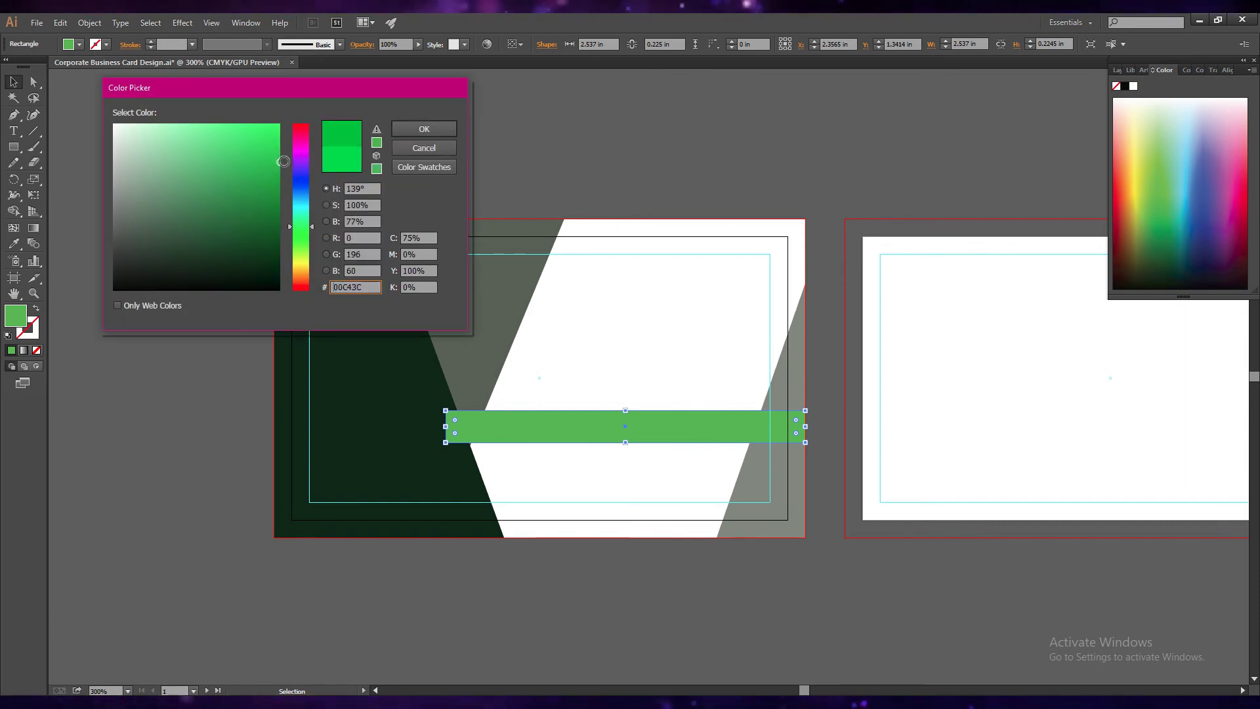
pyautogui.click(407, 132)
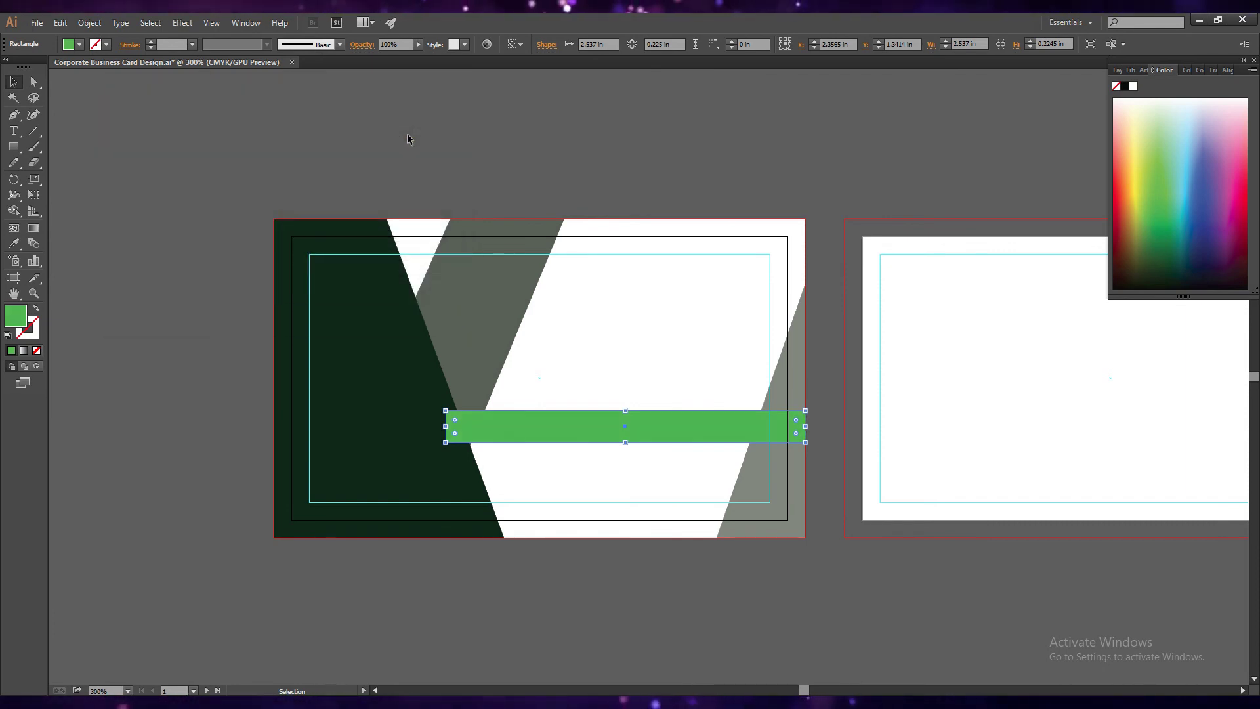
pyautogui.click(14, 84)
pyautogui.click(475, 584)
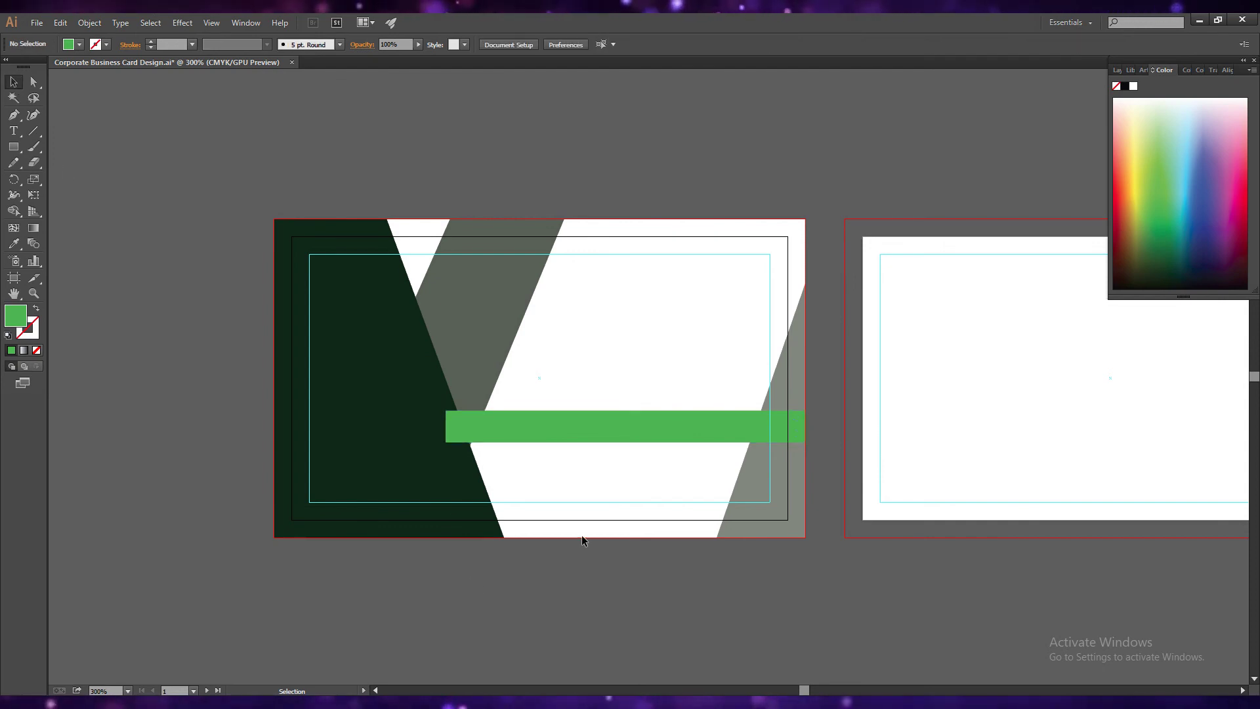
# - Round the green bar's top-left corner
pyautogui.click(541, 436)
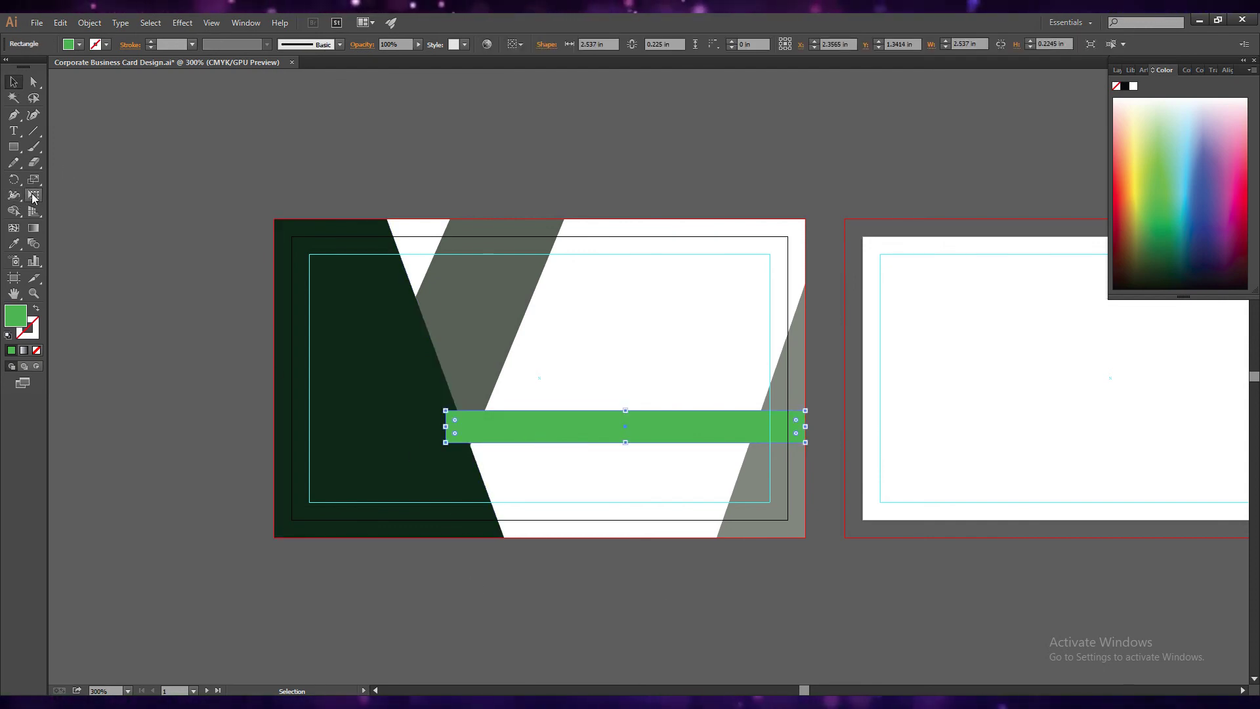
pyautogui.click(33, 82)
pyautogui.click(447, 411)
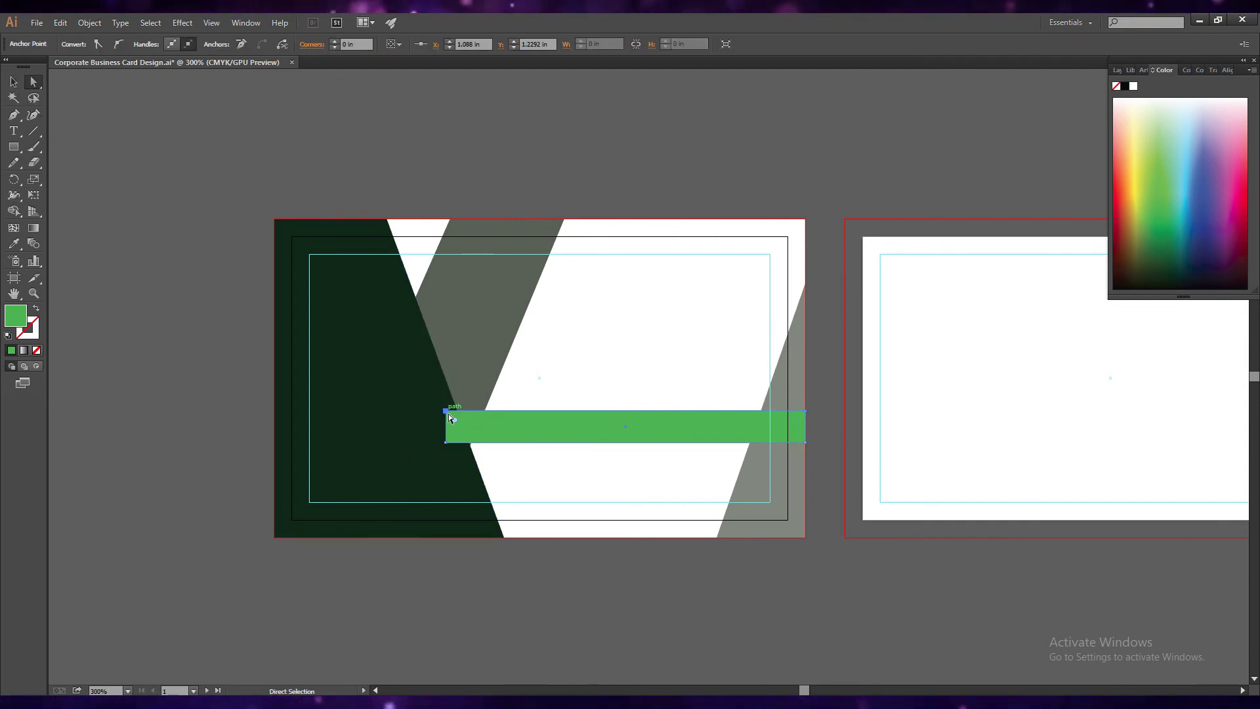
pyautogui.moveTo(455, 420); pyautogui.dragTo(458, 422)
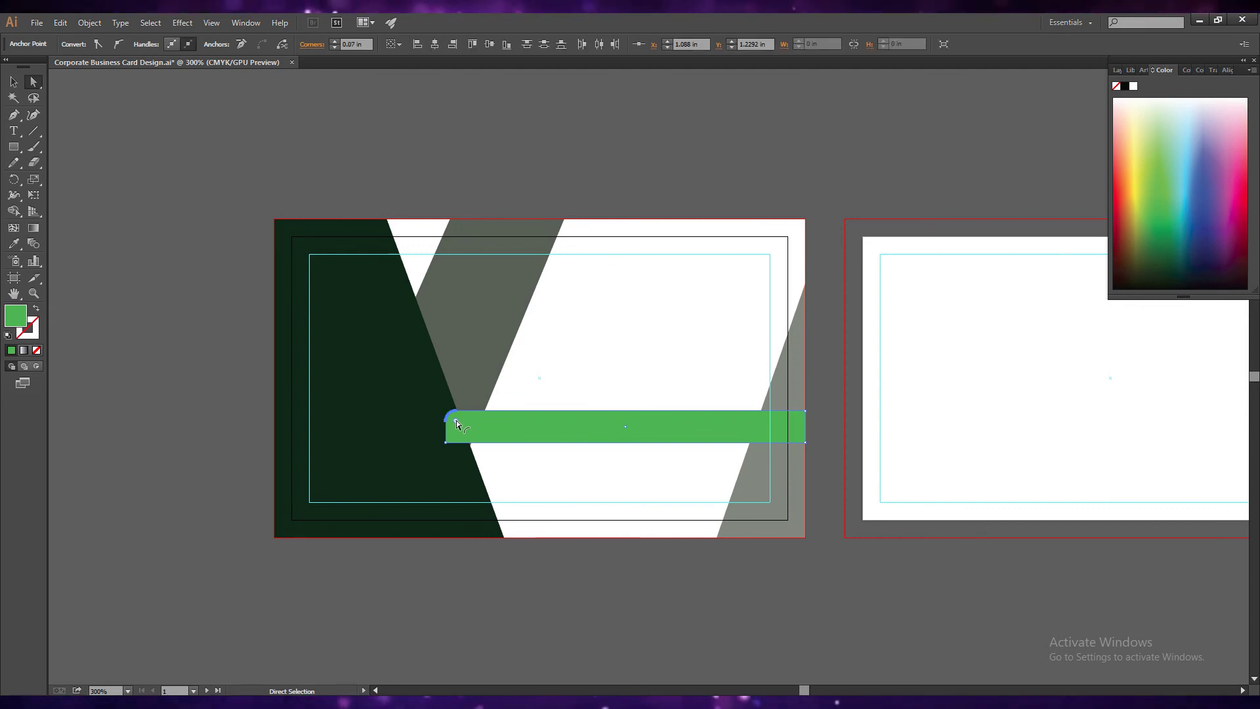
pyautogui.press('v')
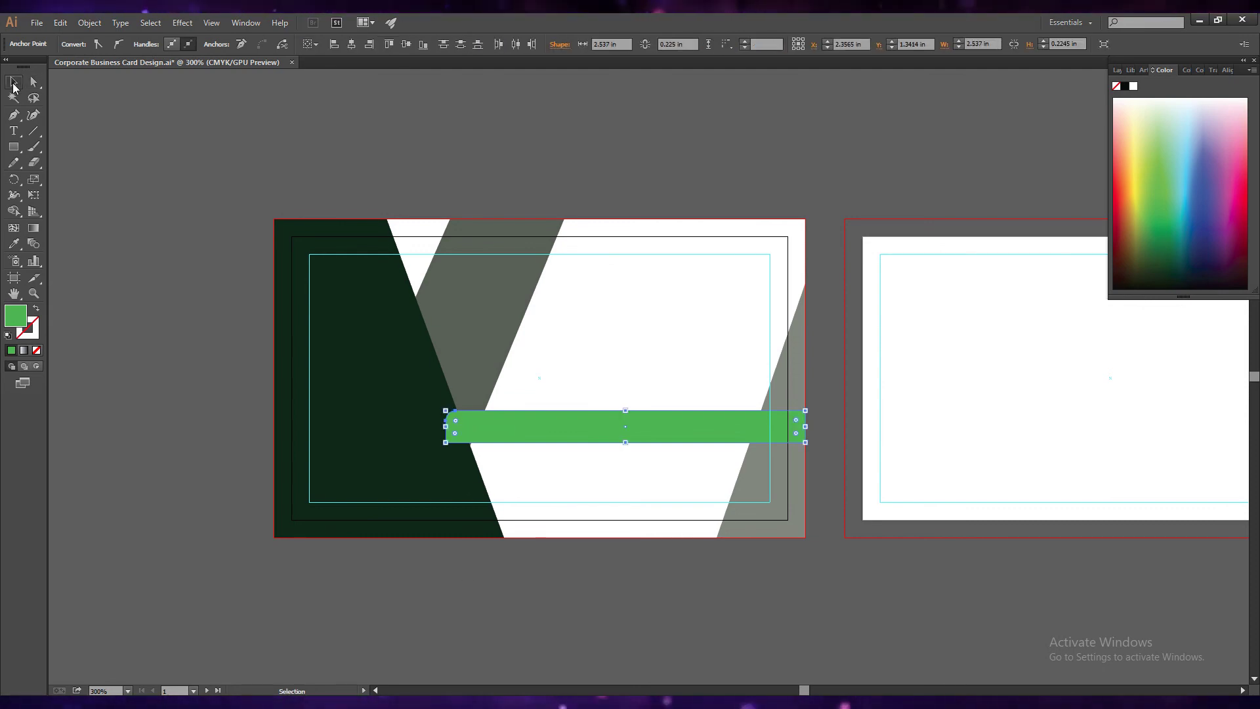
pyautogui.click(535, 617)
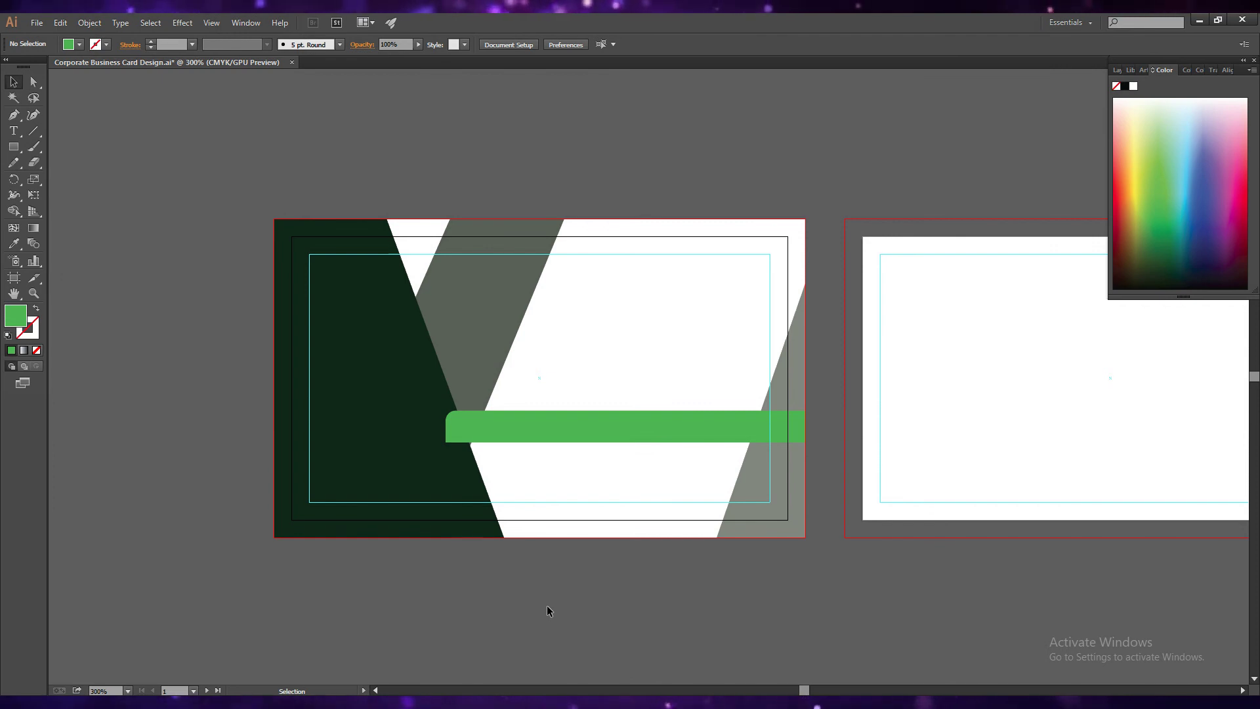
# - Slide the bar's bottom-left corner right to slant its left end
pyautogui.click(33, 81)
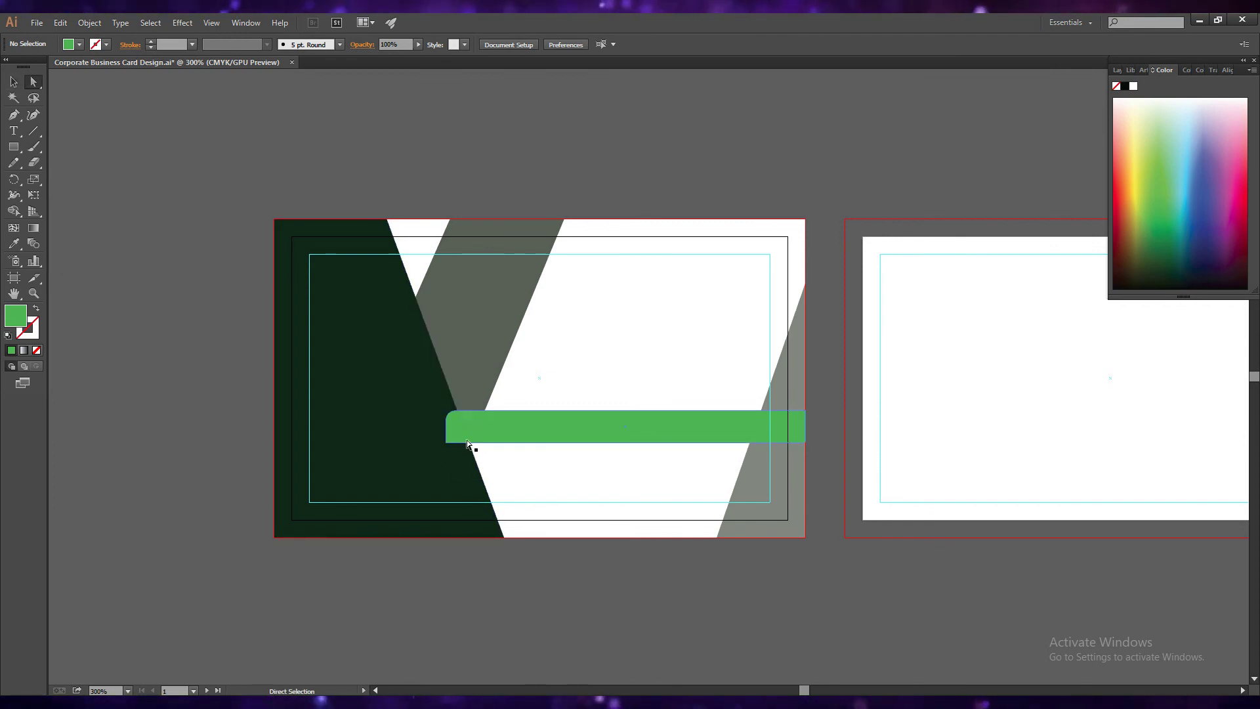
pyautogui.click(467, 440)
pyautogui.click(445, 443)
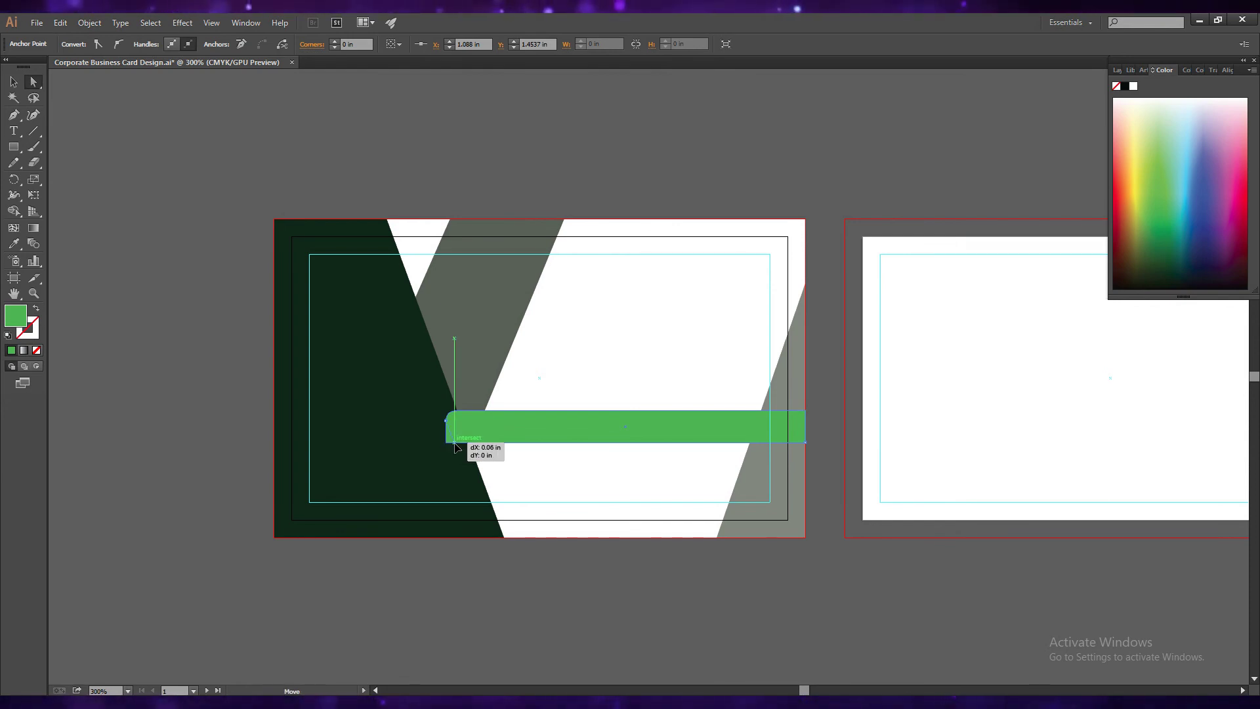
pyautogui.moveTo(449, 448); pyautogui.dragTo(456, 448)
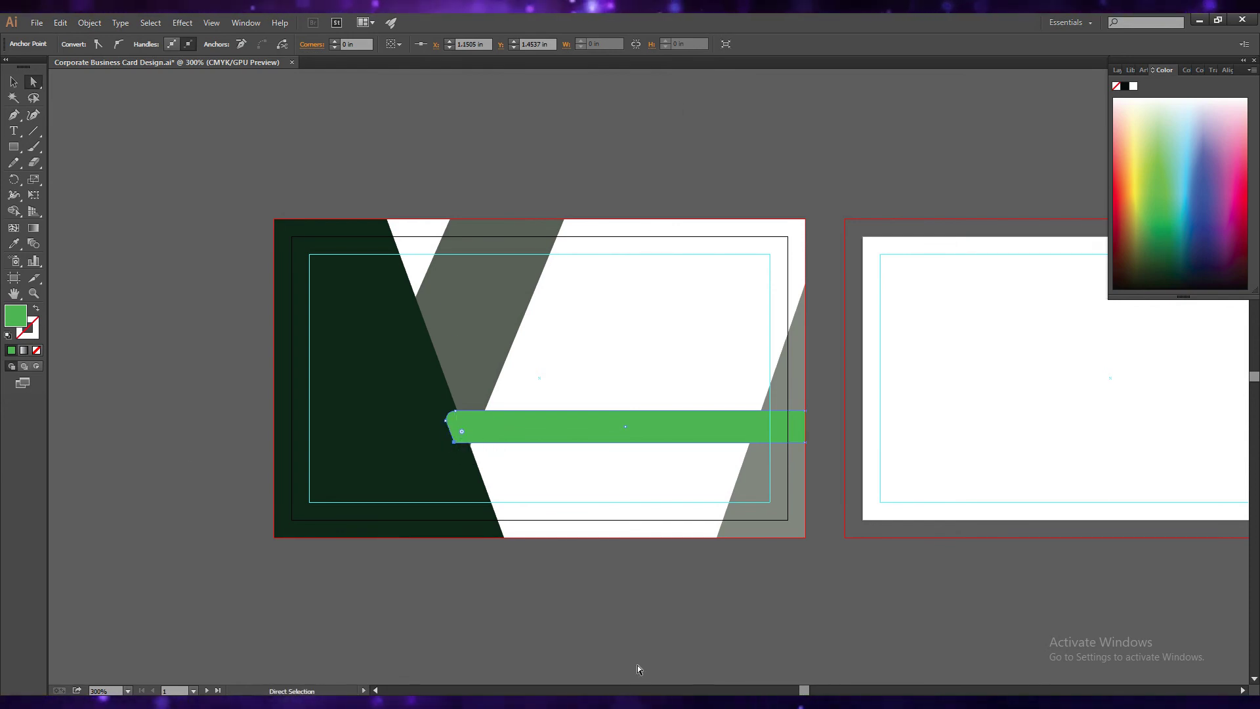
pyautogui.press('v')
pyautogui.click(518, 617)
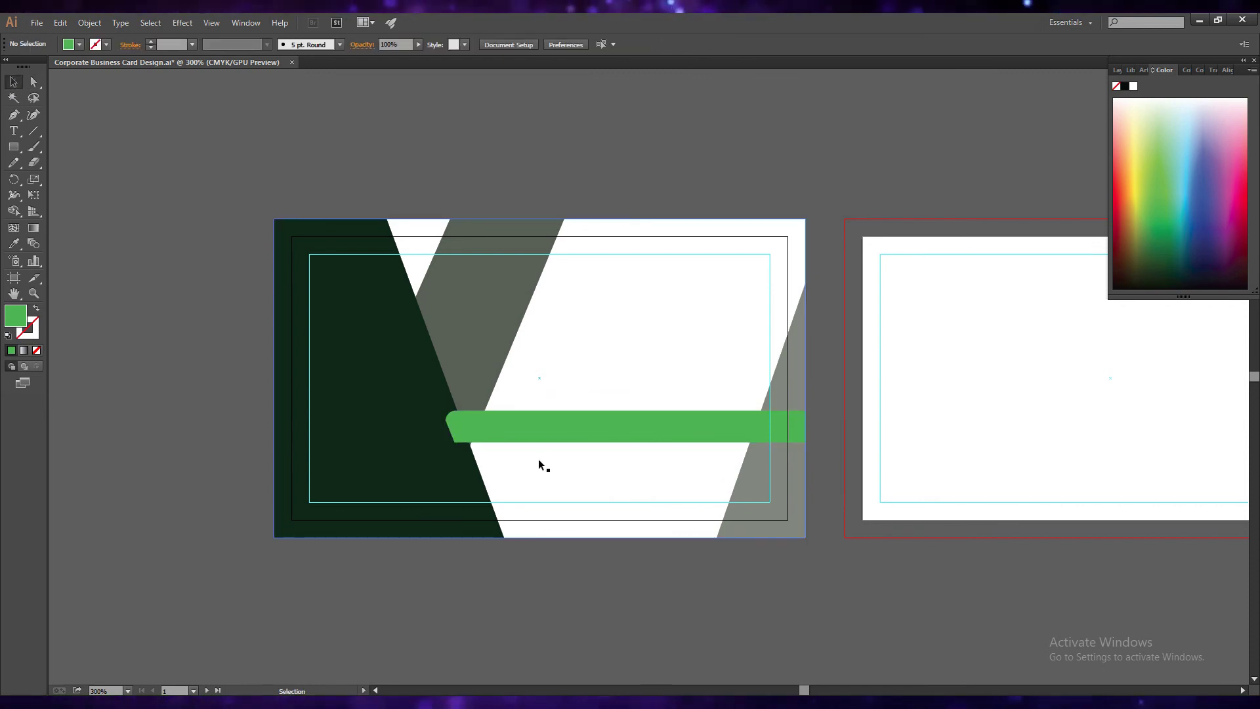
pyautogui.click(511, 430)
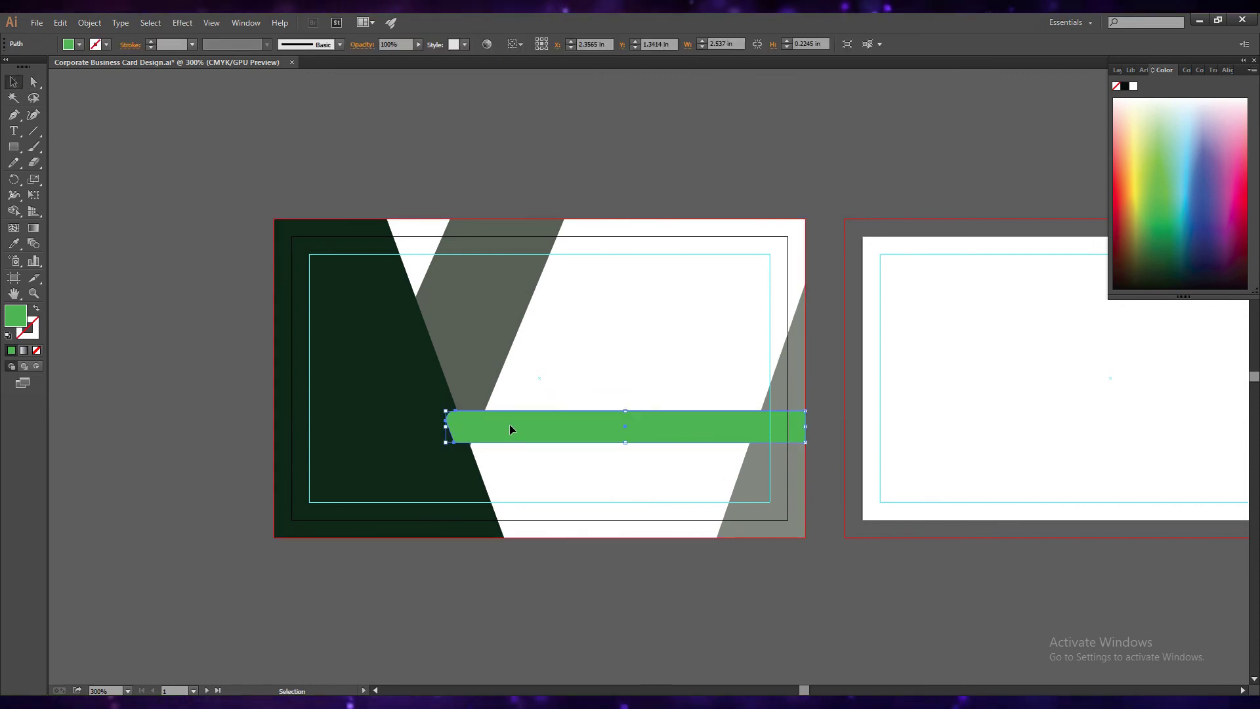
# - Make a reflected copy of the green bar and move it to the left
pyautogui.rightClick(510, 429)
pyautogui.moveTo(577, 597)
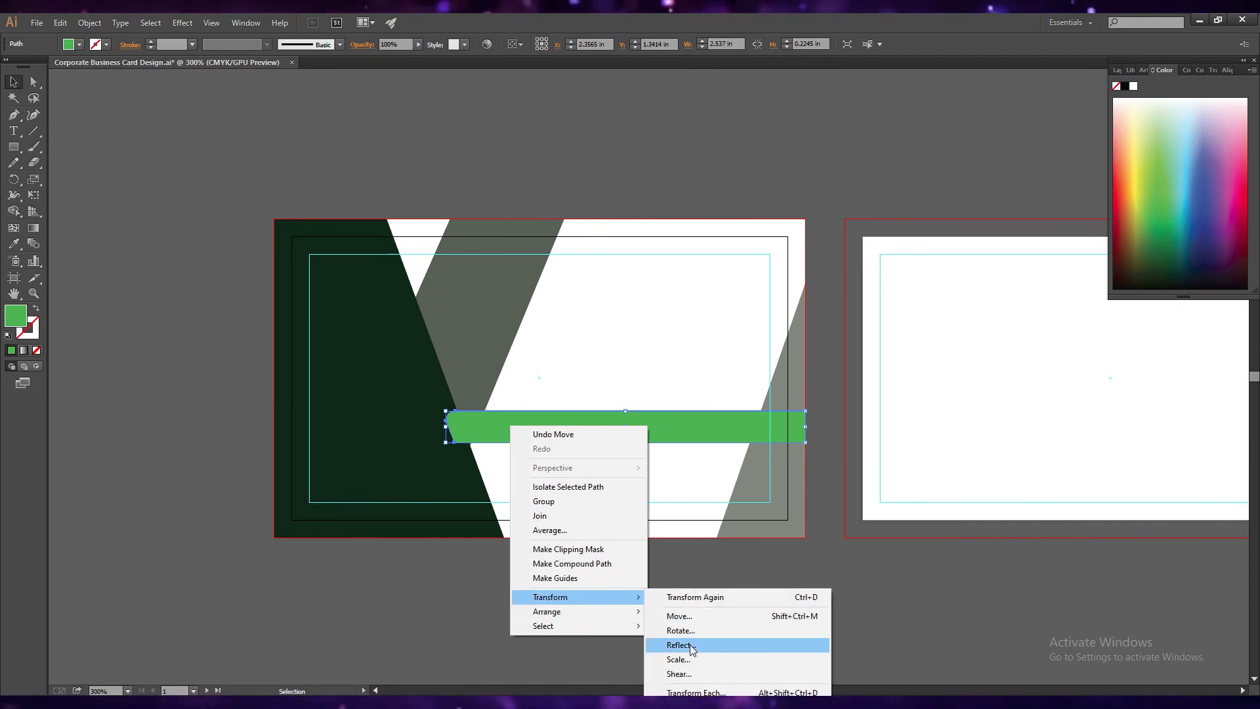
pyautogui.click(690, 645)
pyautogui.click(668, 565)
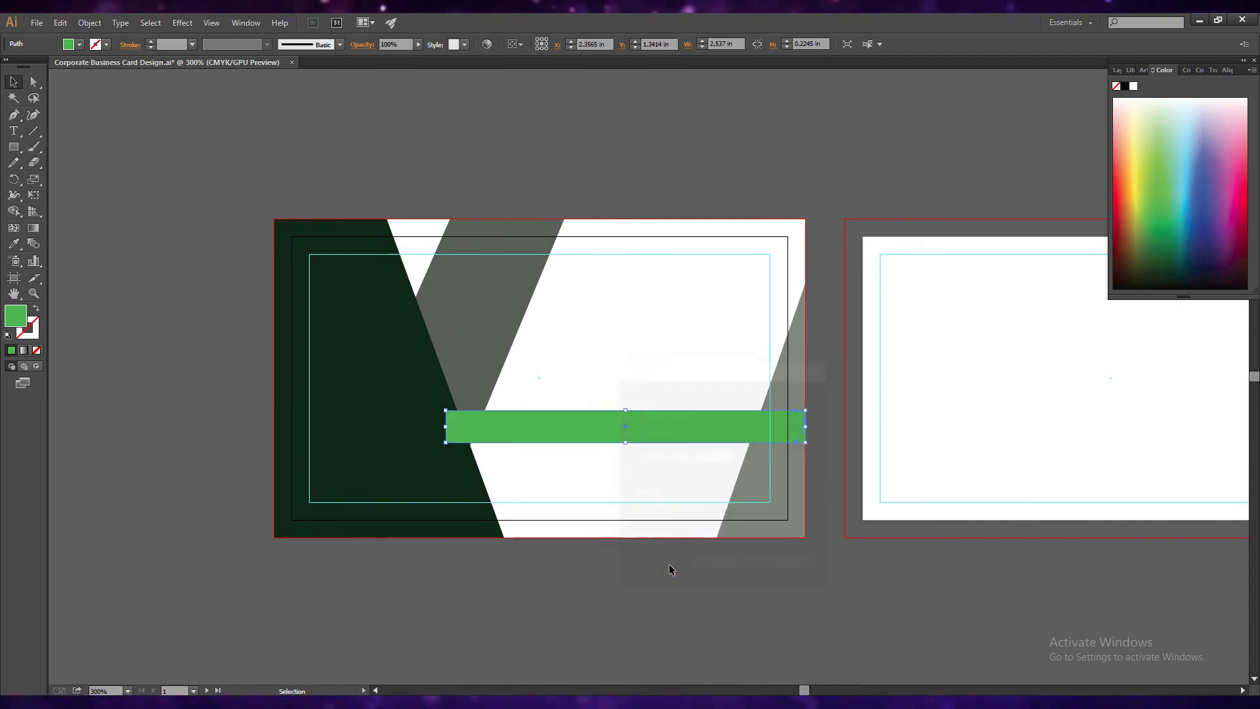
pyautogui.moveTo(707, 432)
pyautogui.mouseDown()
pyautogui.moveTo(341, 429)
pyautogui.moveTo(376, 438)
pyautogui.mouseUp()
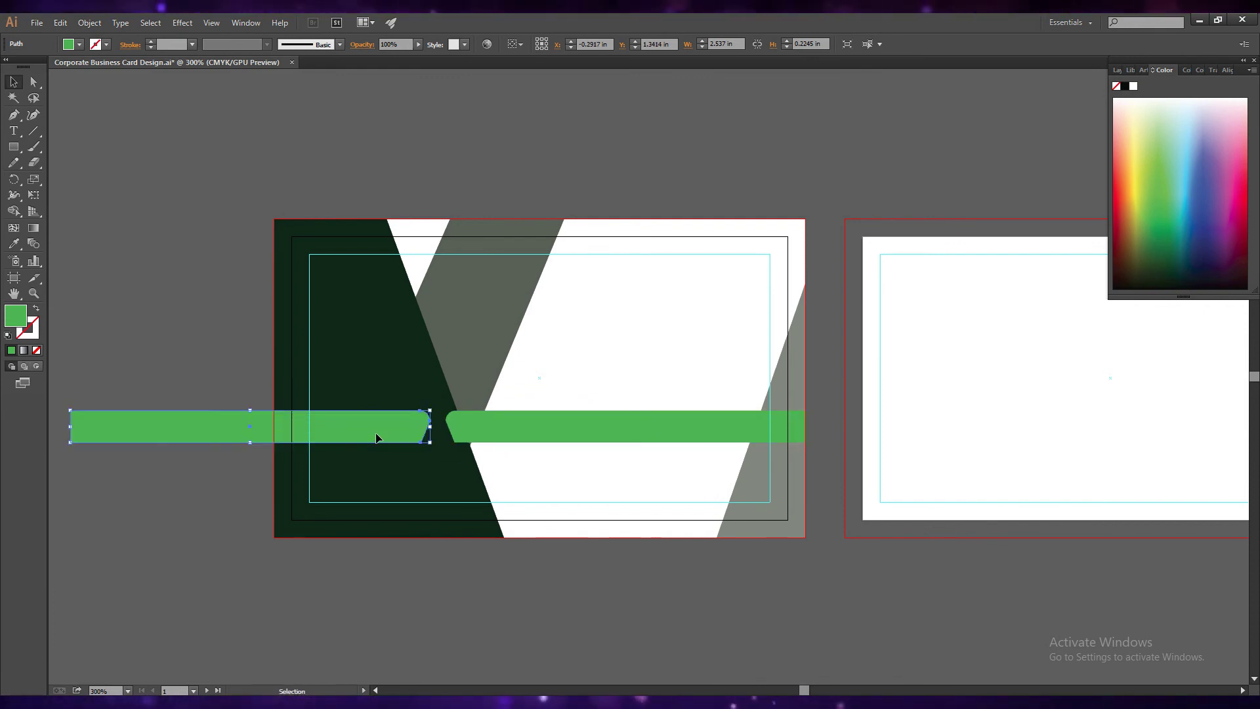
# - Rotate the copied green bar by 180°
pyautogui.rightClick(379, 432)
pyautogui.moveTo(448, 604)
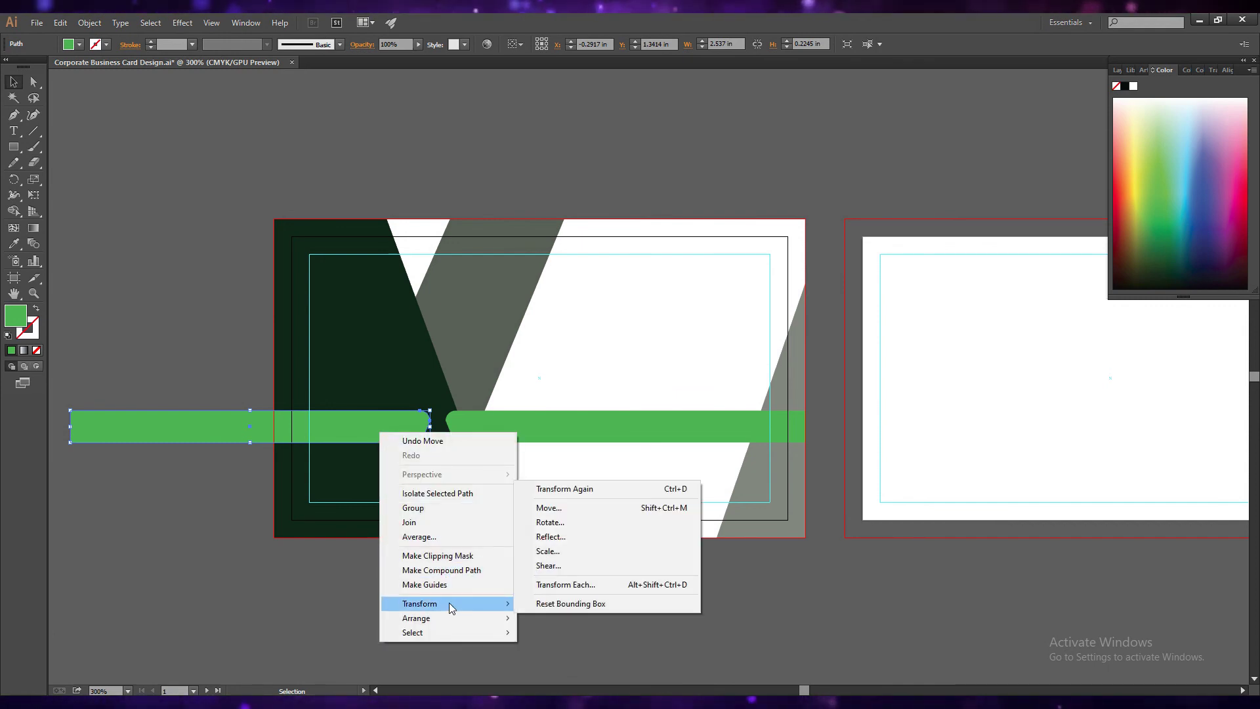
pyautogui.click(550, 523)
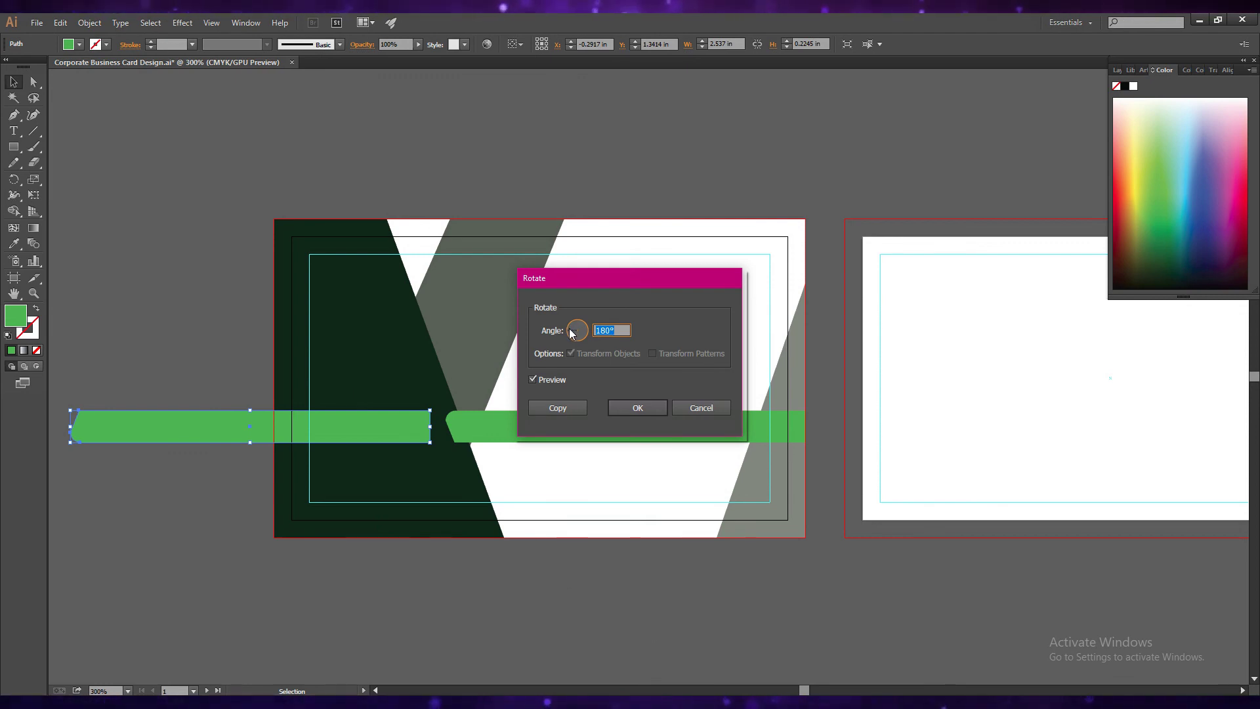
pyautogui.write('225')
pyautogui.press('Tab')
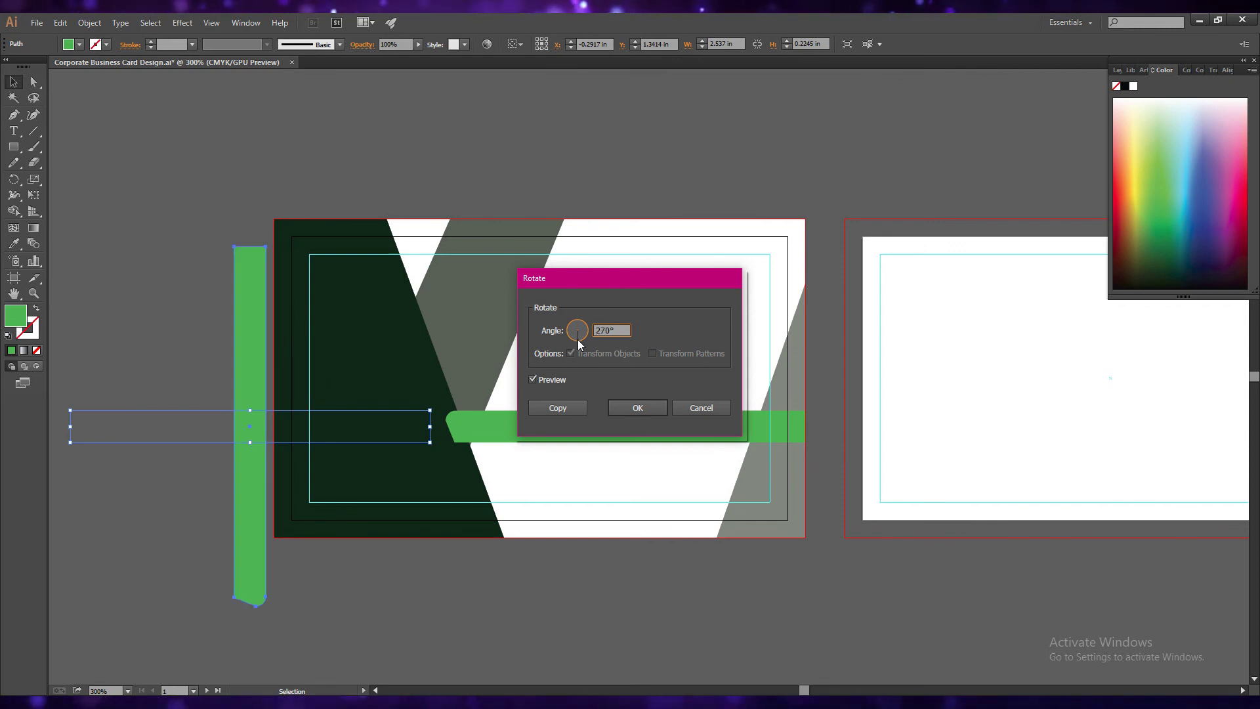
pyautogui.click(586, 330)
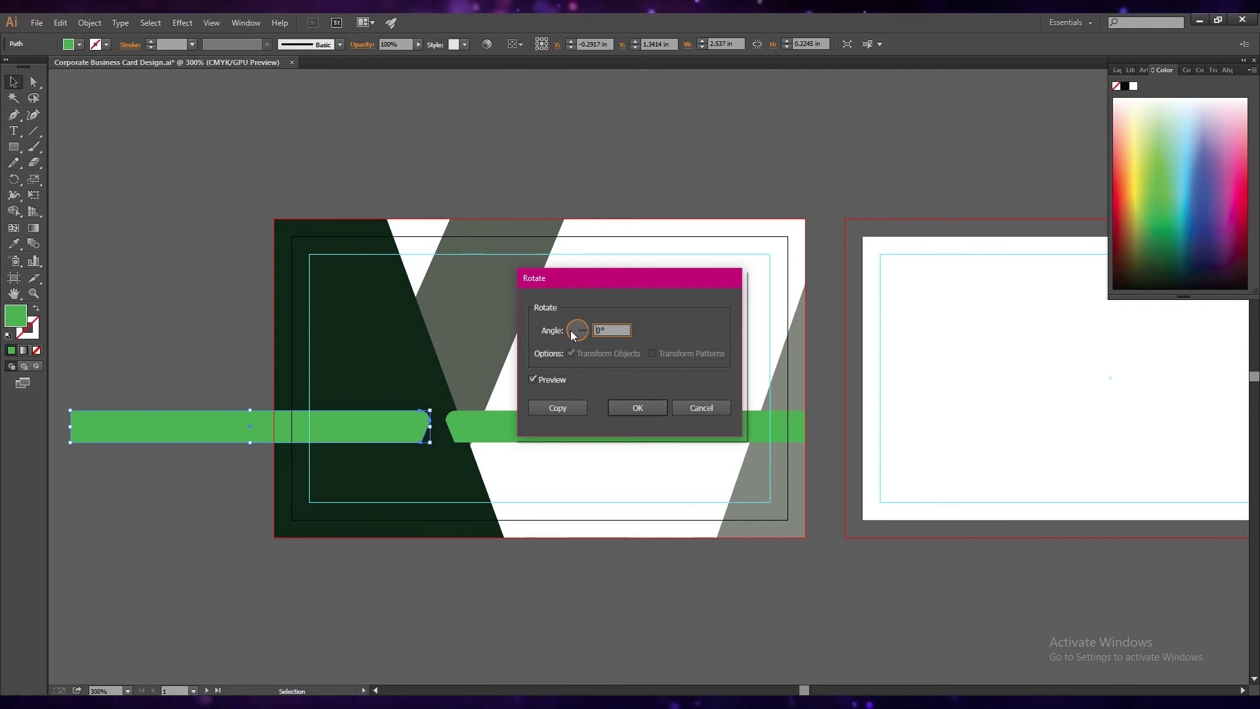
pyautogui.click(570, 329)
pyautogui.click(638, 408)
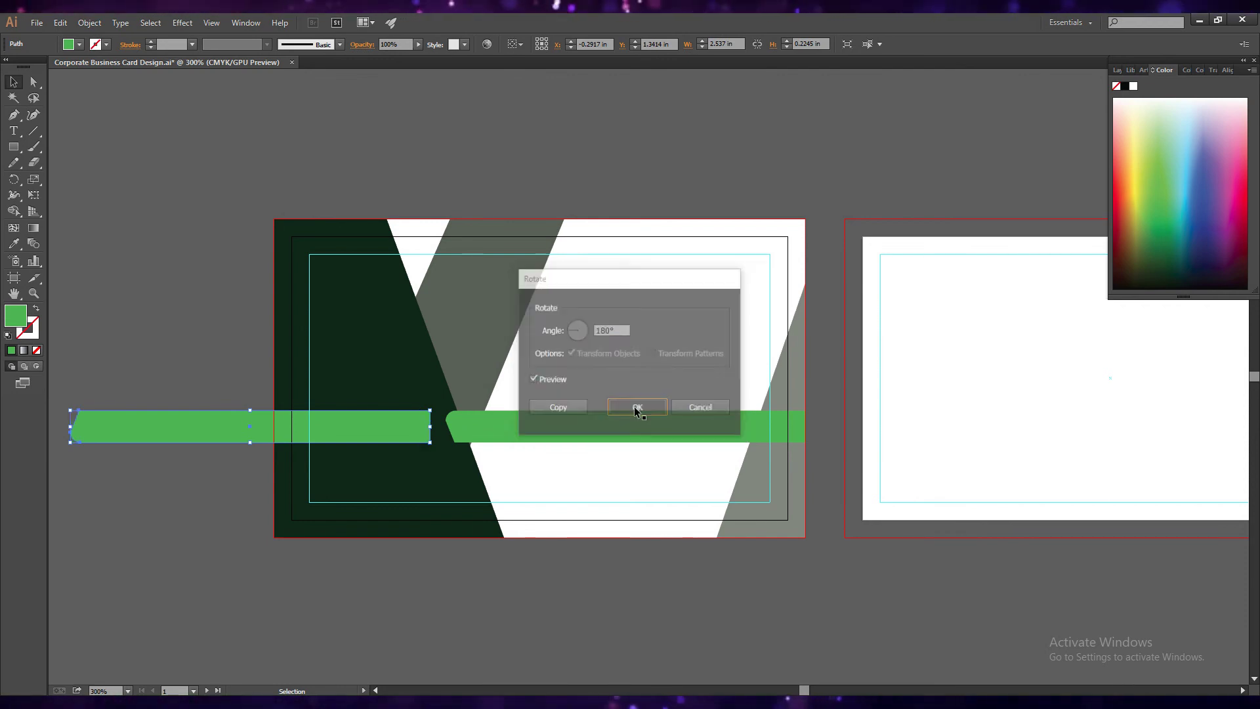
# - Reflect the copy again so its angled end faces the original's angled end
pyautogui.rightClick(262, 430)
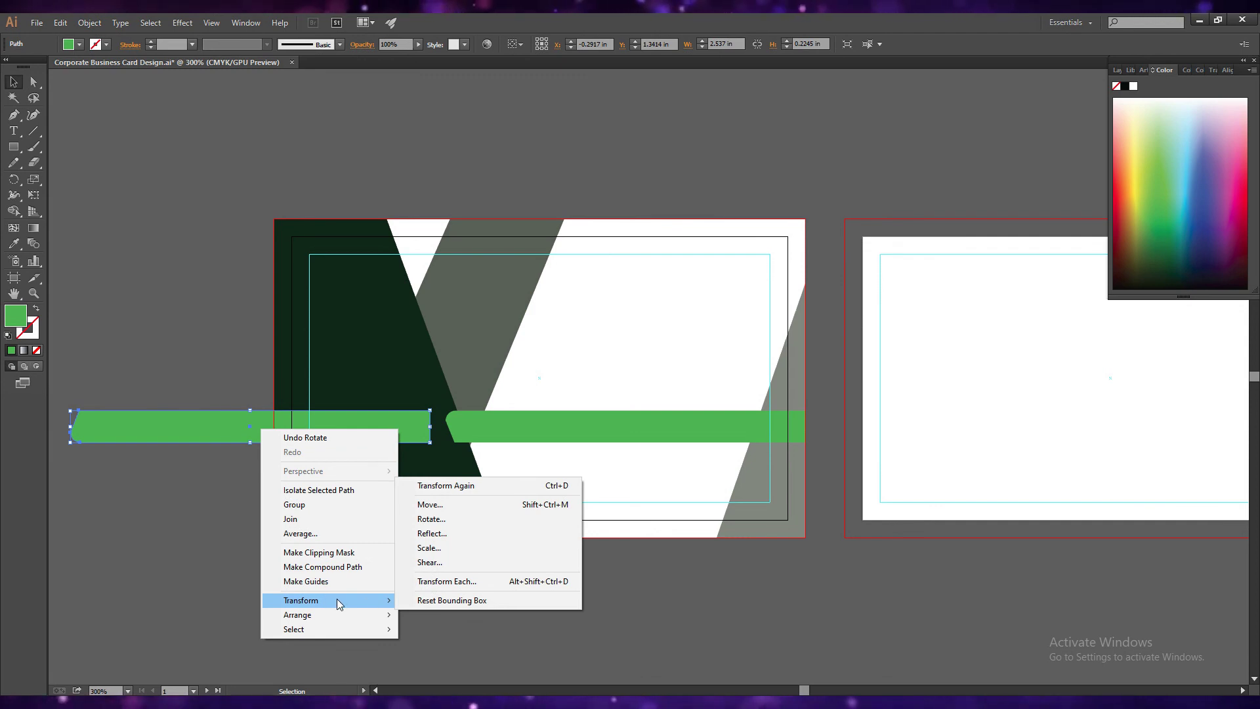
pyautogui.click(430, 537)
pyautogui.click(723, 566)
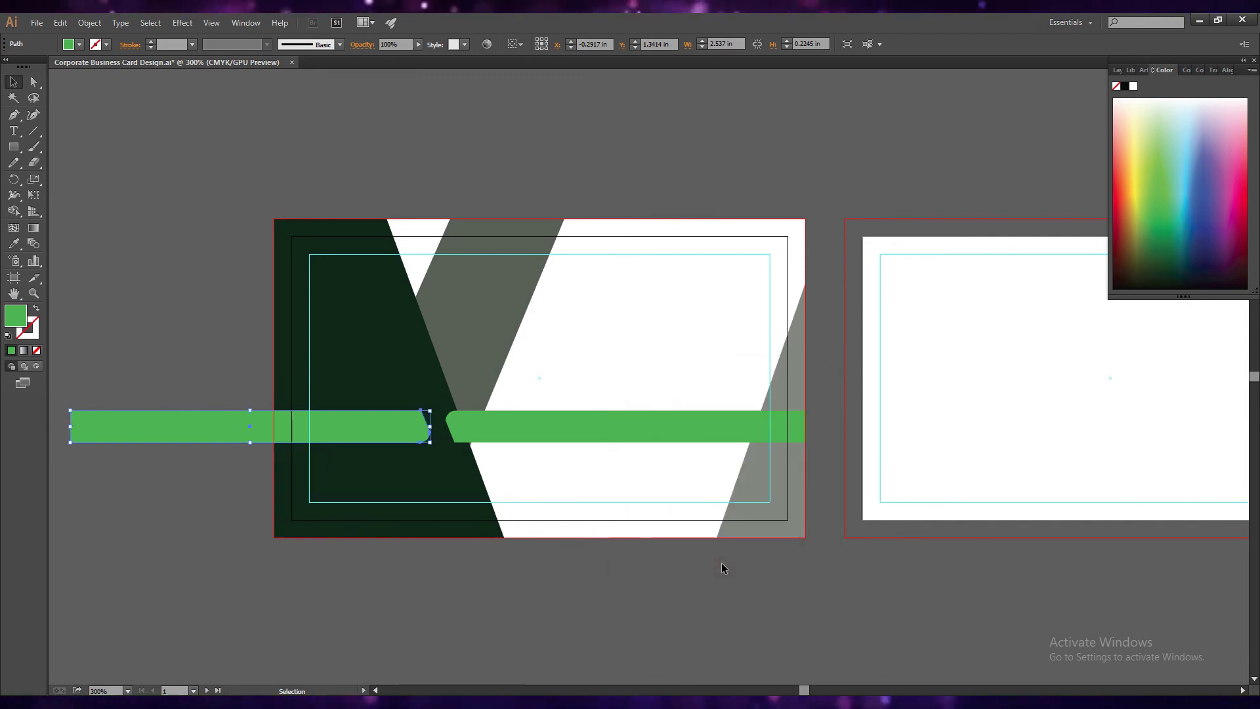
pyautogui.click(339, 541)
# - Move the left green bar closer to the right bar and level it up
pyautogui.moveTo(377, 426); pyautogui.dragTo(392, 431)
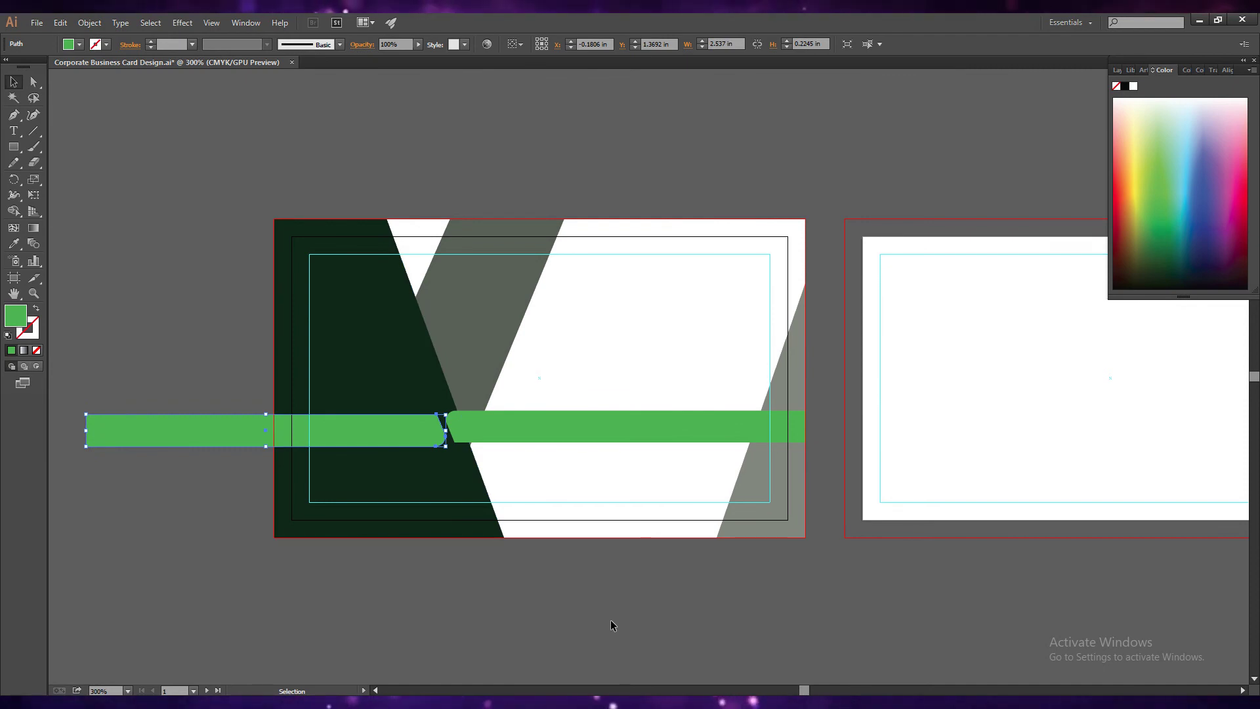
pyautogui.press('Up')
pyautogui.hotkey('ctrl', 'z')
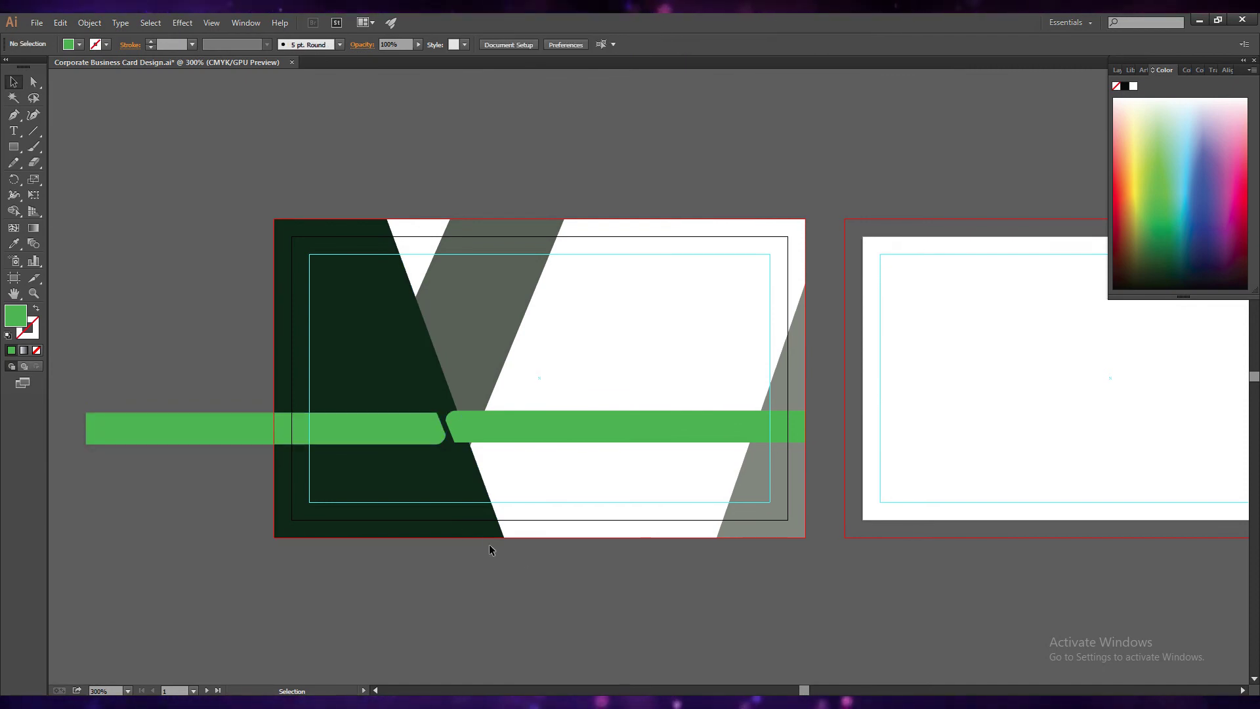
pyautogui.hotkey('ctrl', 'shift', 'z')
pyautogui.hotkey('ctrl', 'shift', 'a')
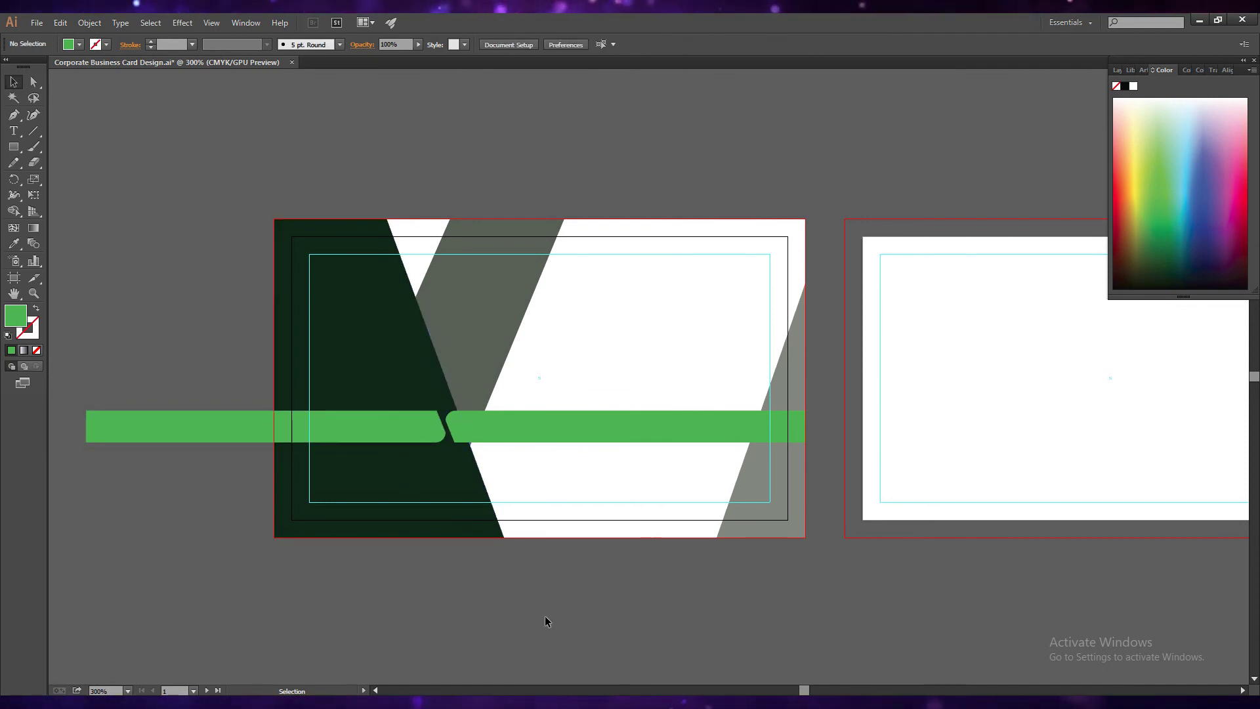
# - Check the bars' alignment against ruler guides at their top and bottom edges, then remove the guides
pyautogui.hotkey('ctrl', 'r')
pyautogui.moveTo(624, 74); pyautogui.dragTo(624, 411)
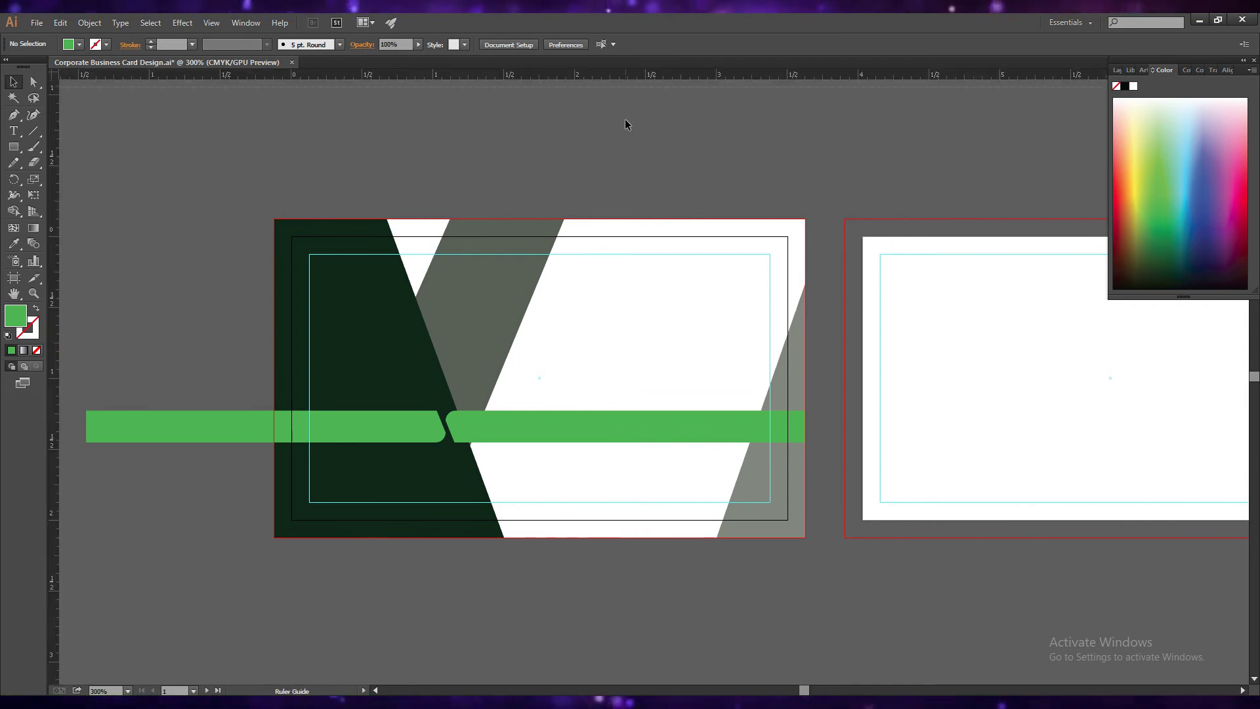
pyautogui.moveTo(499, 75); pyautogui.dragTo(542, 443)
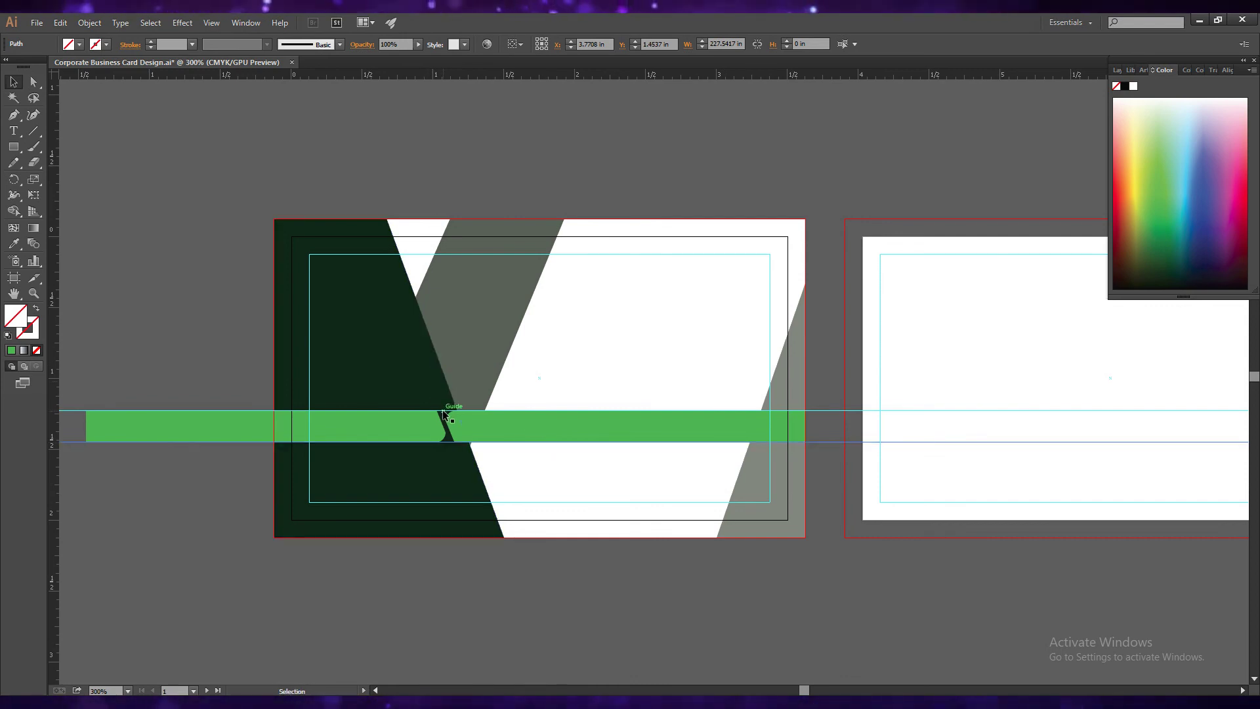
pyautogui.moveTo(443, 412); pyautogui.dragTo(463, 102)
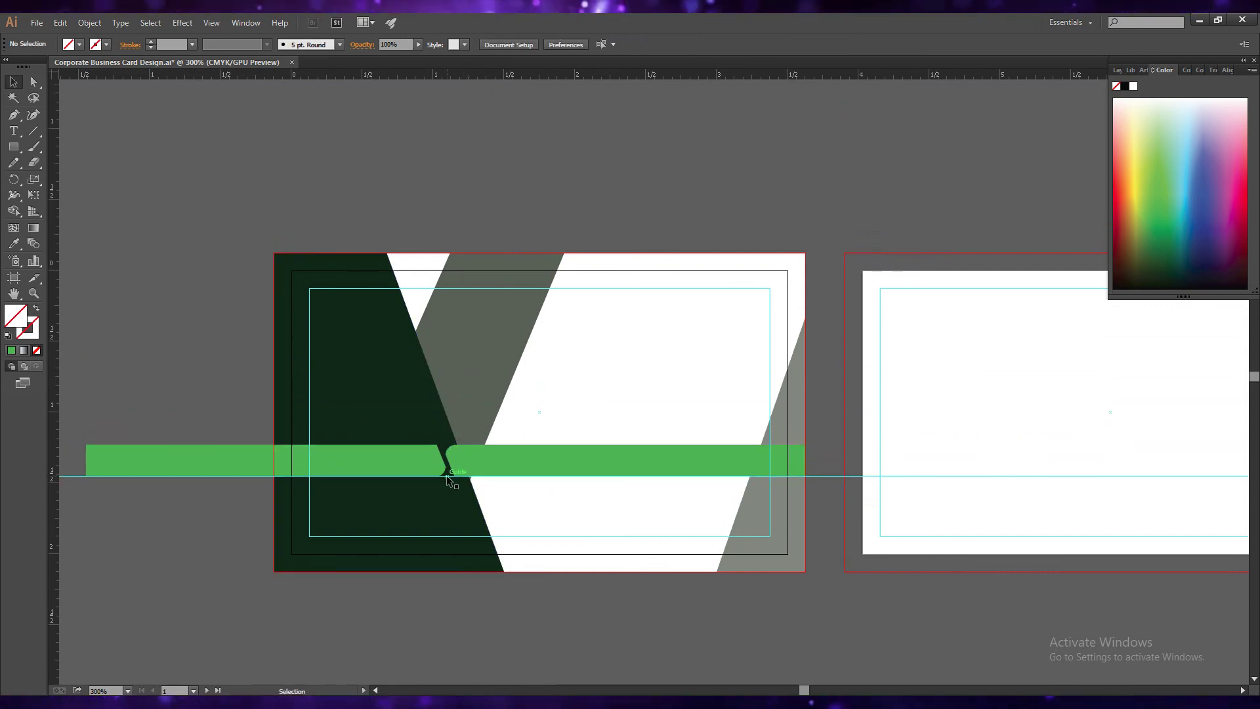
pyautogui.moveTo(445, 476); pyautogui.dragTo(499, 77)
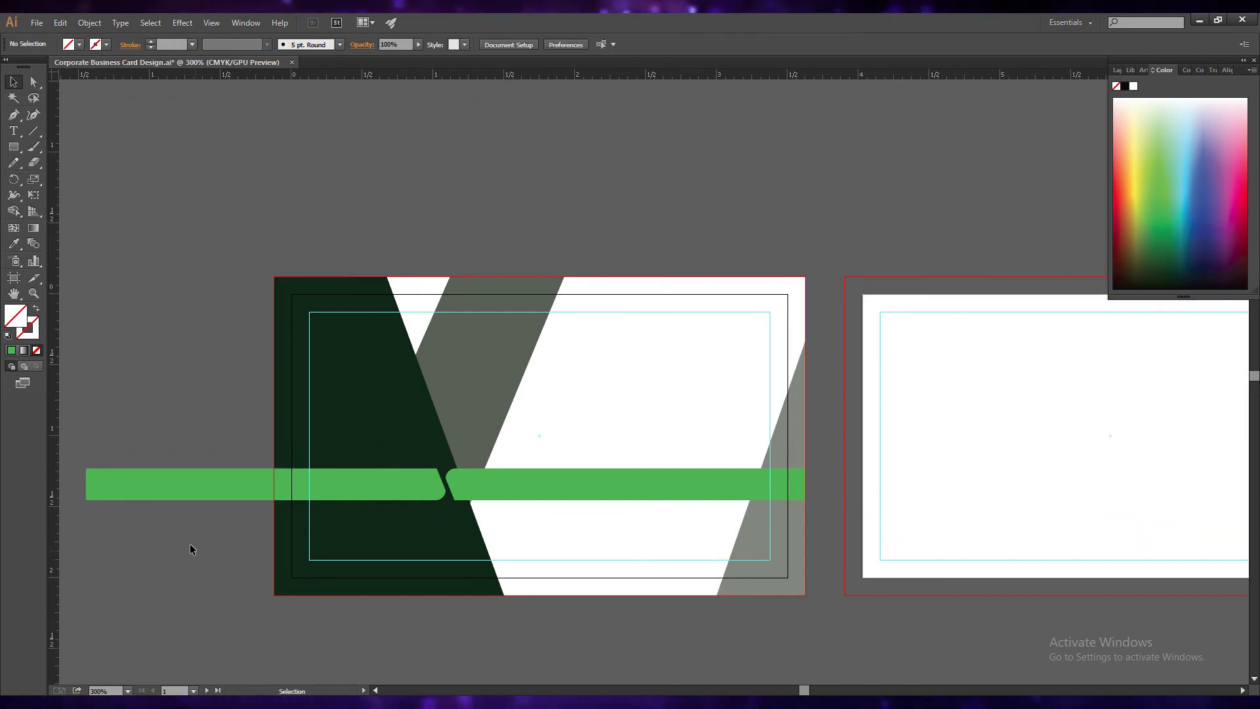
# - Slide the left green bar's left-end anchor points right to the artboard edge
pyautogui.click(143, 487)
pyautogui.press('a')
pyautogui.click(88, 470)
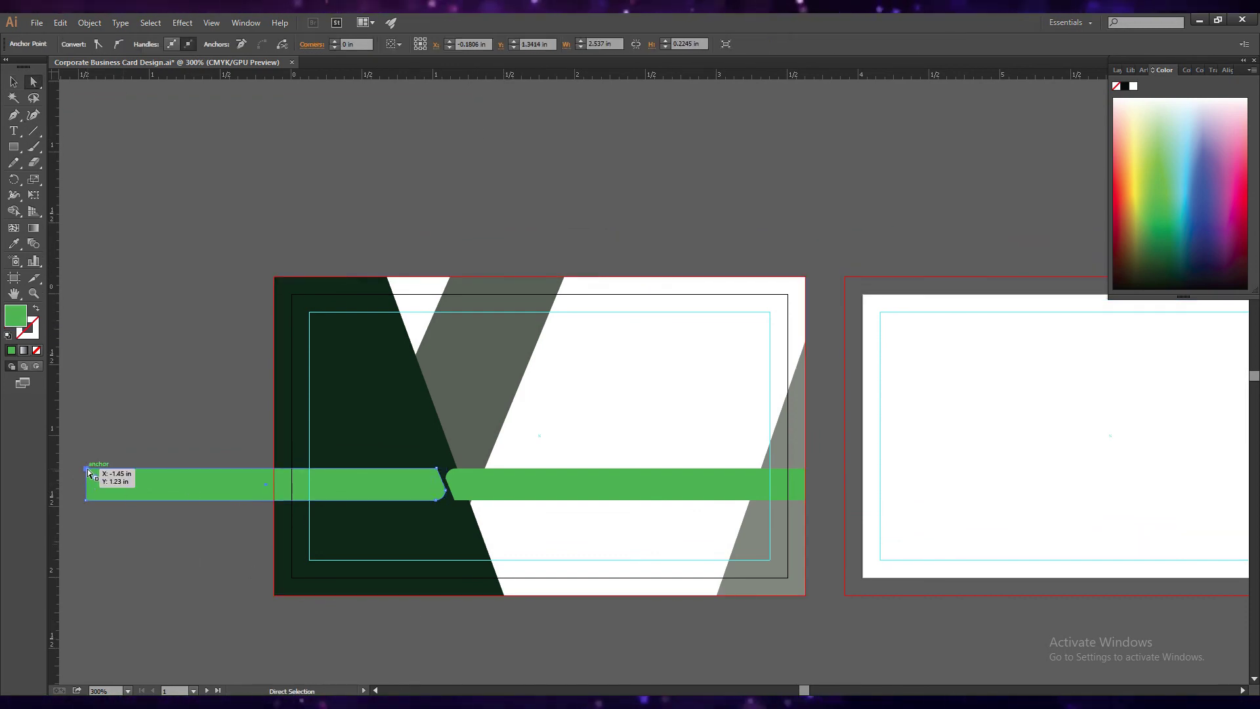
pyautogui.moveTo(88, 470); pyautogui.dragTo(274, 472)
pyautogui.moveTo(86, 500); pyautogui.dragTo(274, 500)
pyautogui.click(436, 657)
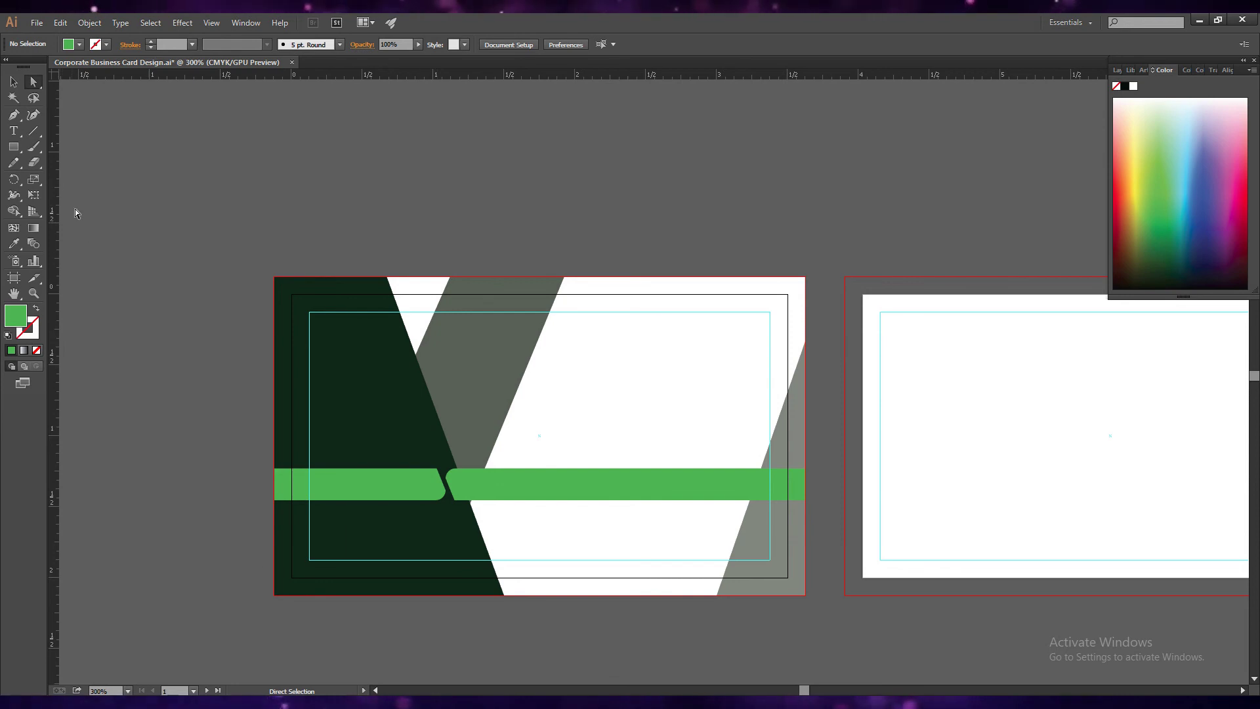
# - Nudge the right green bar slightly to the right
pyautogui.click(13, 81)
pyautogui.click(359, 496)
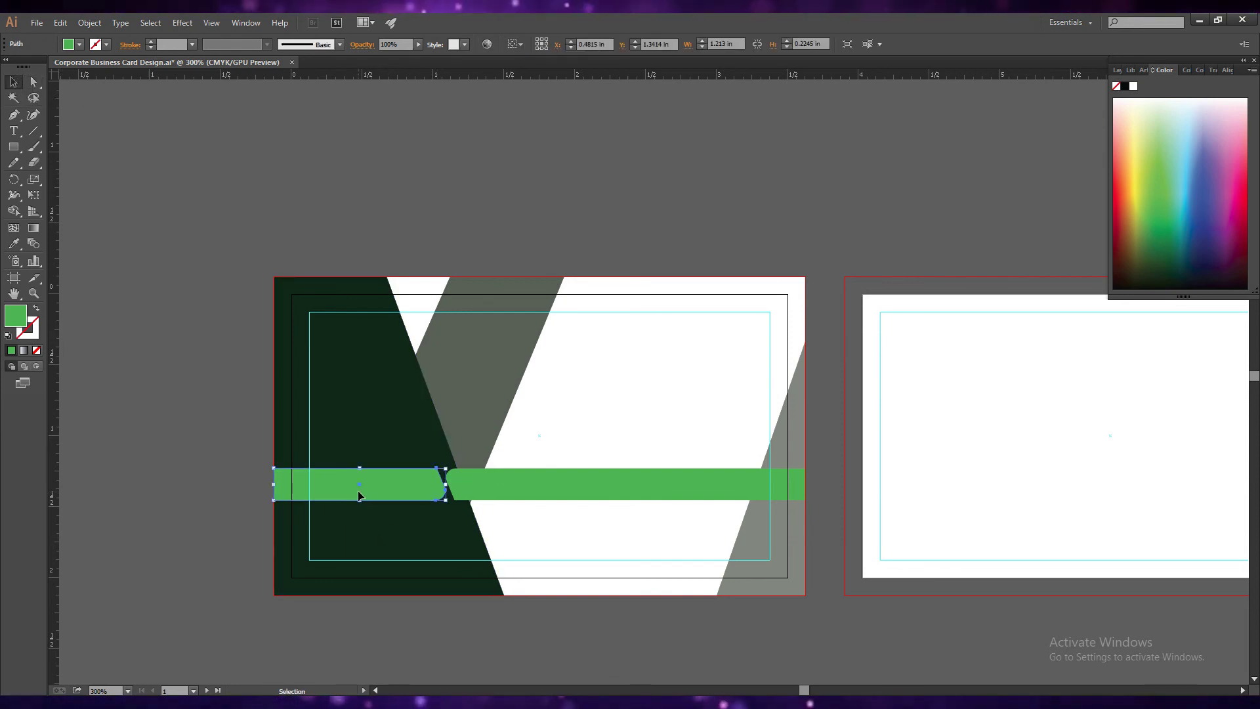
pyautogui.keyDown('shift'); pyautogui.click(461, 509); pyautogui.keyUp('shift')
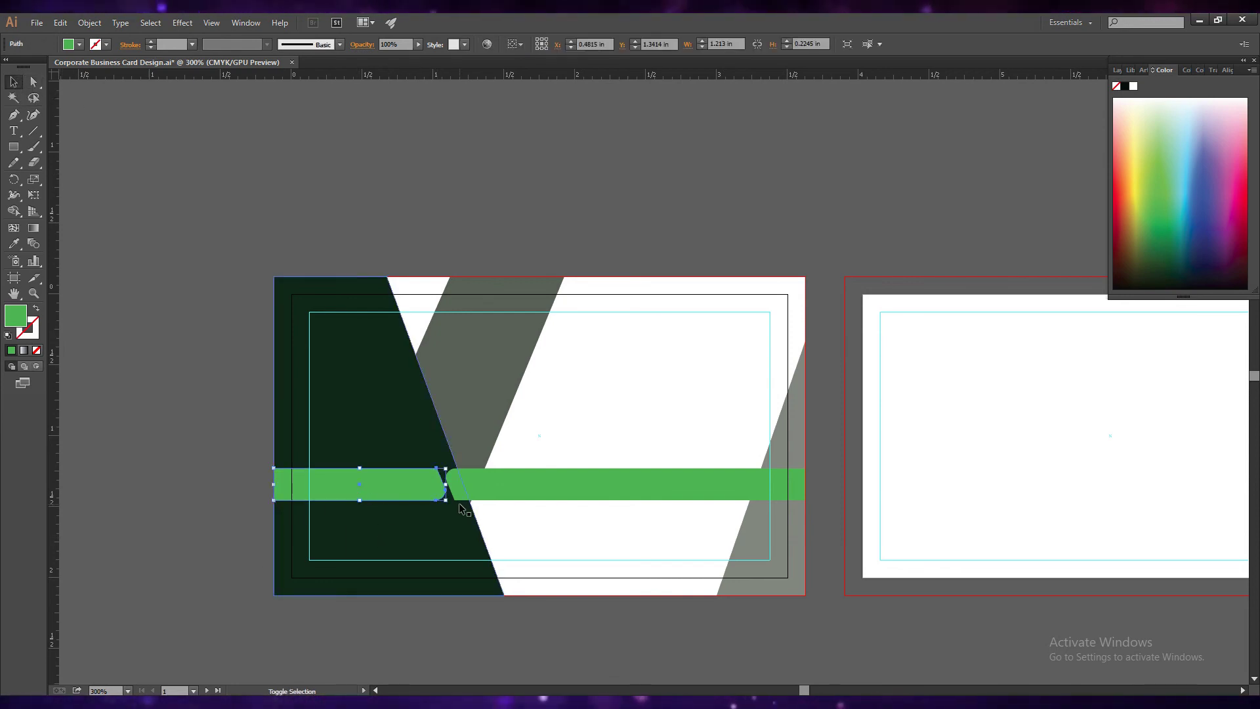
pyautogui.click(470, 607)
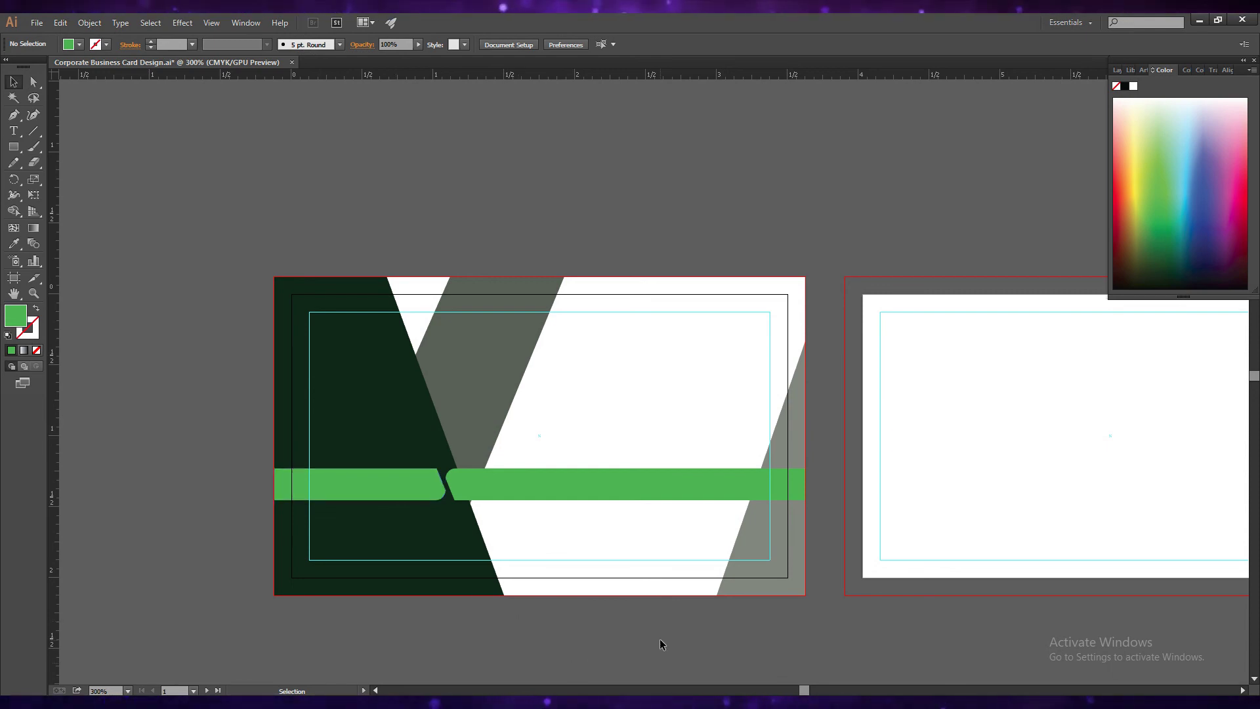
pyautogui.scroll(-3, 661, 640)
pyautogui.scroll(-1, 662, 640)
pyautogui.click(596, 423)
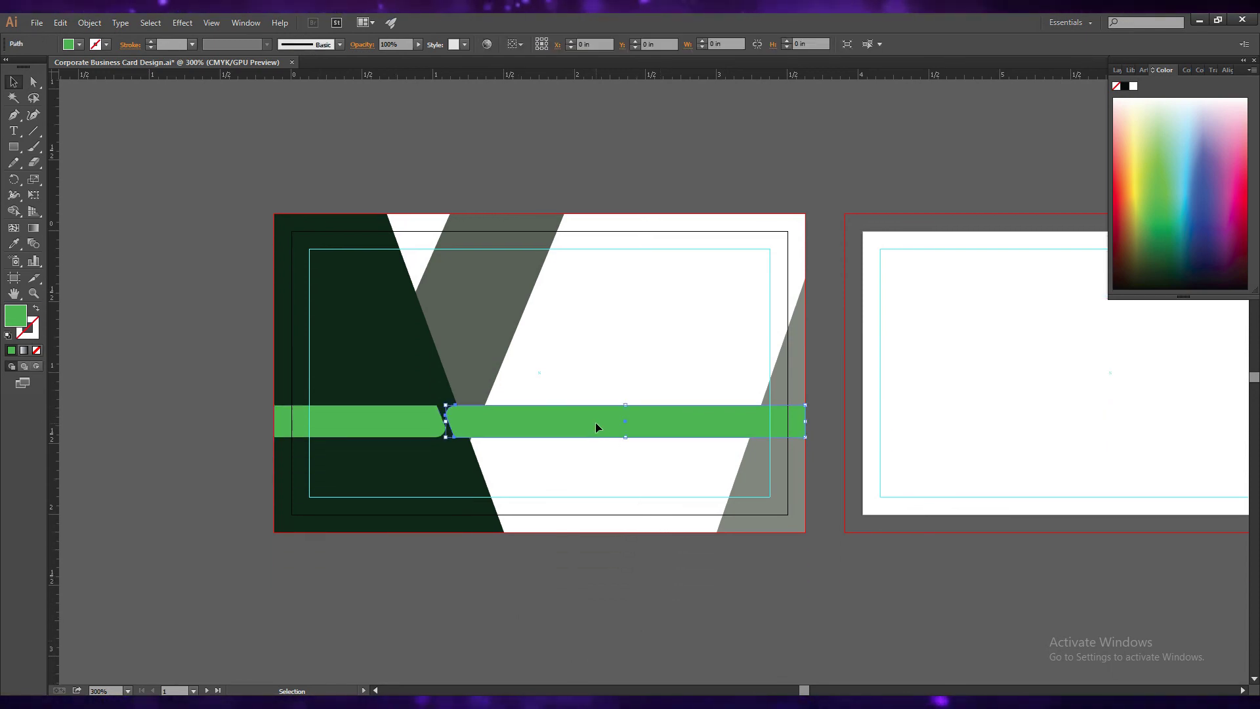
pyautogui.press('Right')
pyautogui.press('Right')
pyautogui.press('Right')
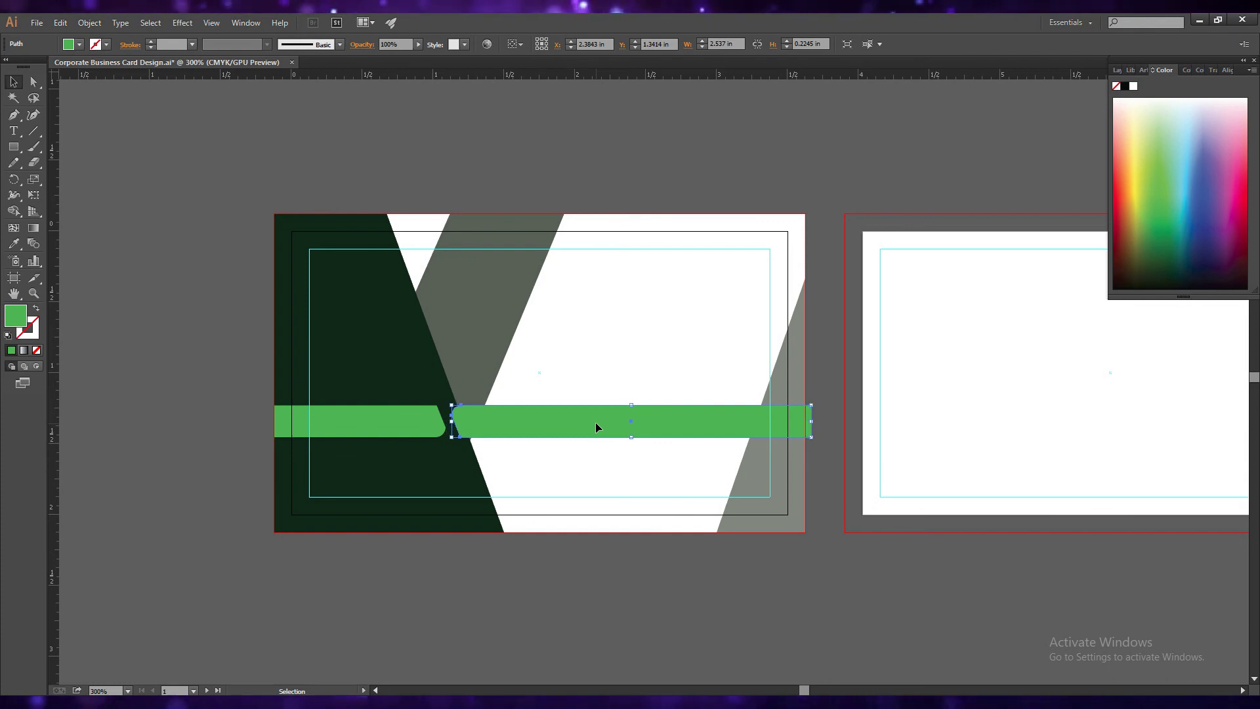
pyautogui.click(792, 663)
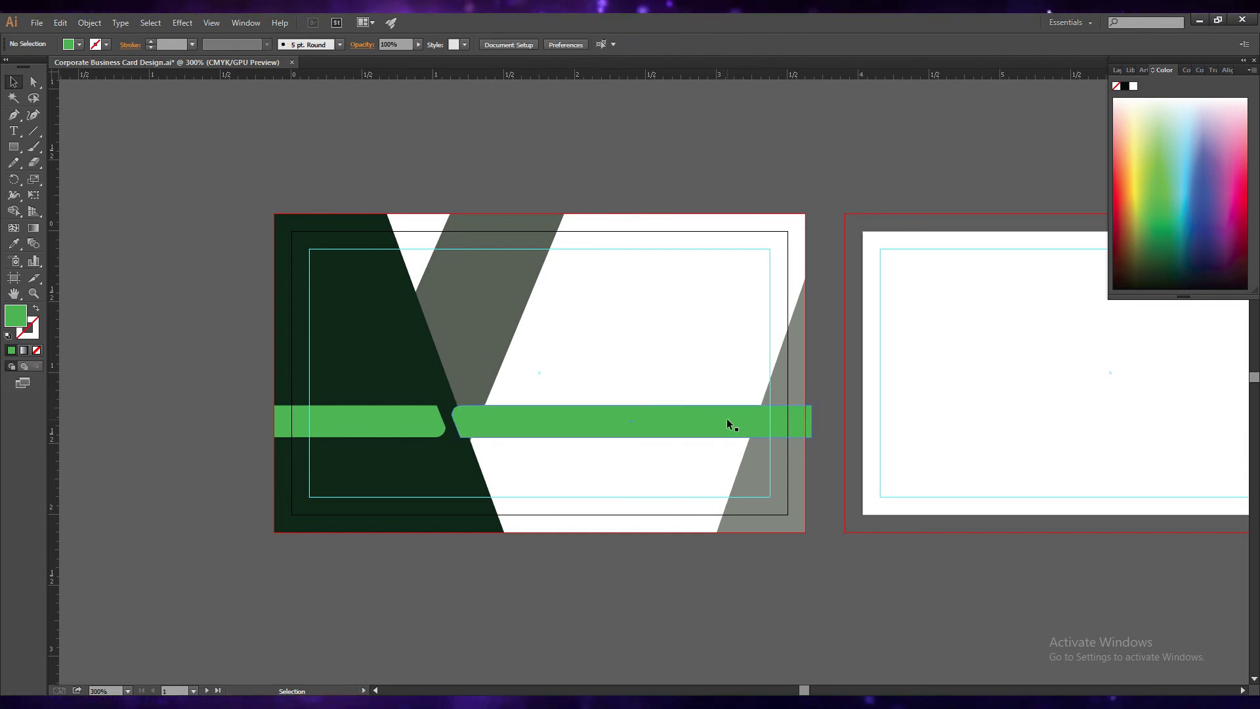
# - Pull the right bar's right-end anchors flush with the card edge and save
pyautogui.press('a')
pyautogui.moveTo(857, 460)
pyautogui.mouseDown()
pyautogui.moveTo(809, 391)
pyautogui.moveTo(814, 411)
pyautogui.mouseUp()
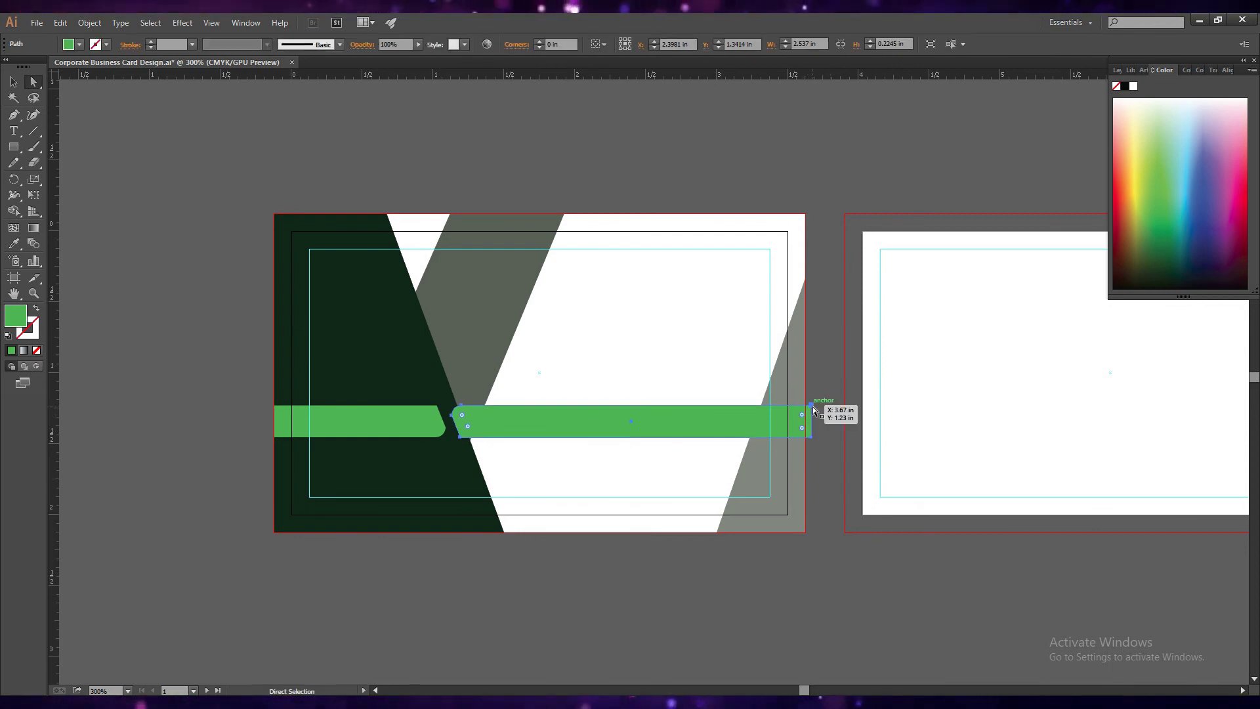
pyautogui.moveTo(814, 410); pyautogui.dragTo(807, 442)
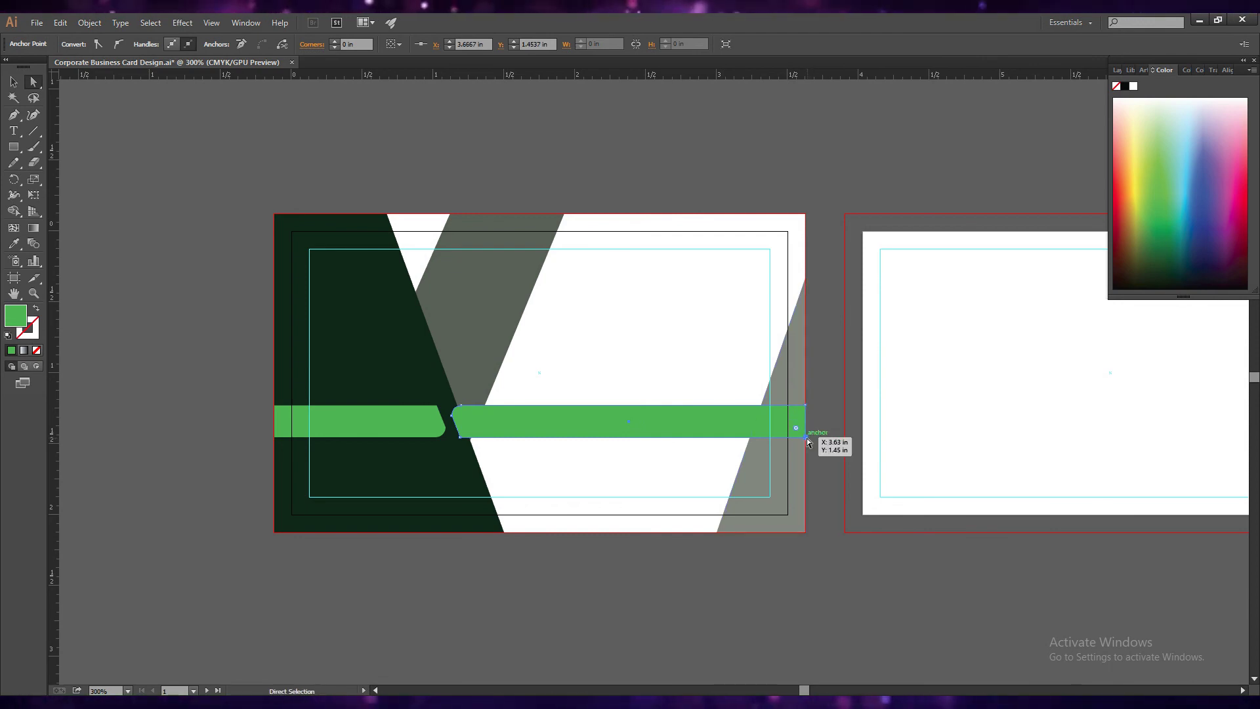
pyautogui.click(10, 85)
pyautogui.click(613, 609)
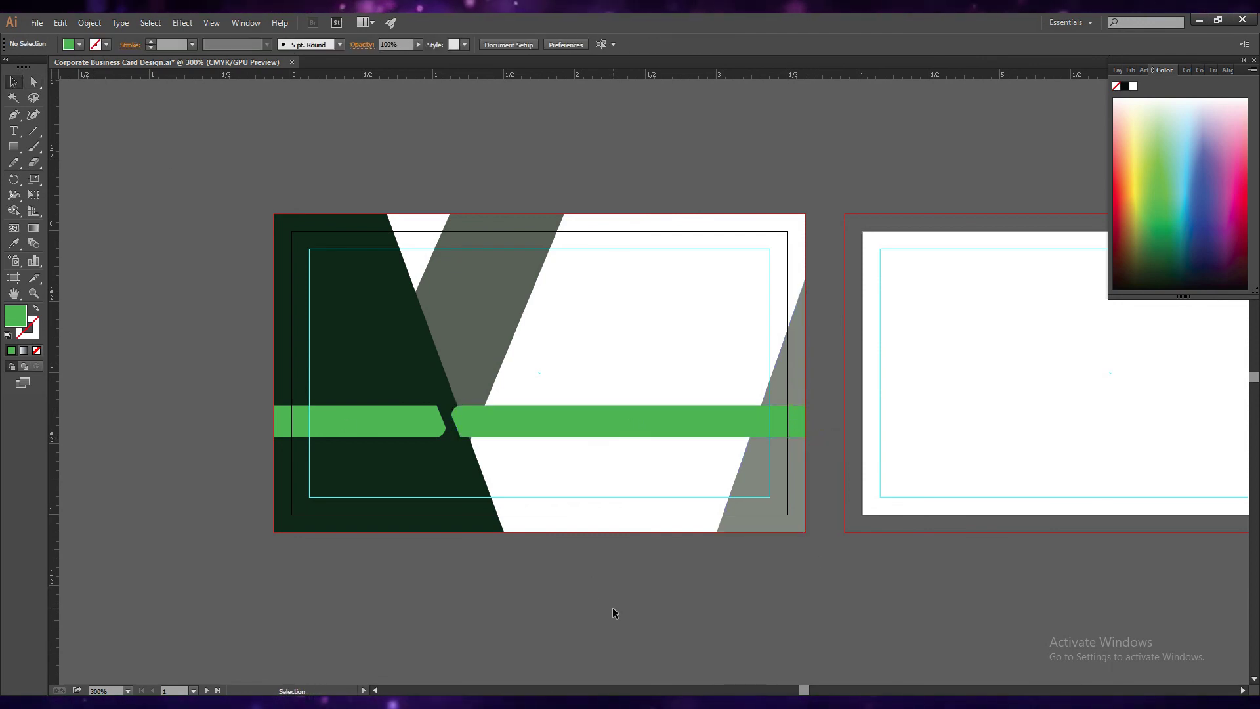
pyautogui.hotkey('ctrl', 's')
# - Bring the QR code PNG onto the card and shrink it above the left green bar
pyautogui.click(36, 23)
pyautogui.moveTo(80, 81)
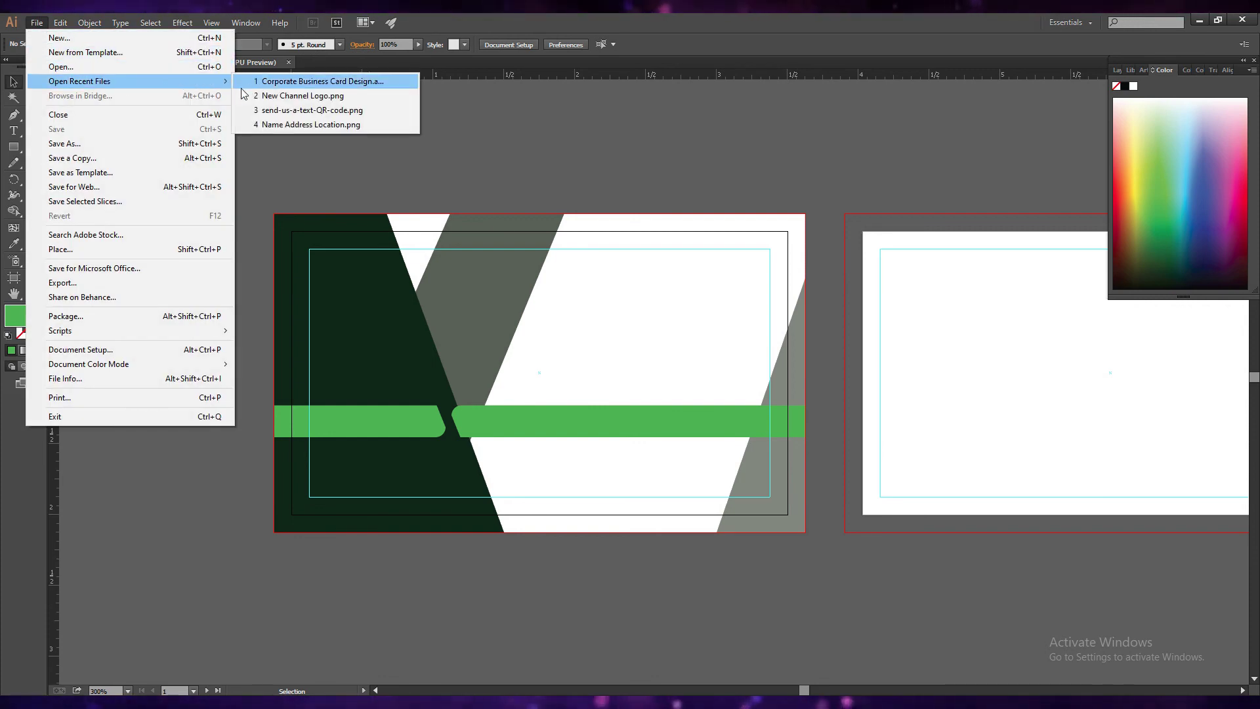
pyautogui.click(312, 109)
pyautogui.moveTo(597, 388)
pyautogui.mouseDown()
pyautogui.moveTo(308, 225)
pyautogui.moveTo(493, 455)
pyautogui.moveTo(360, 336)
pyautogui.mouseUp()
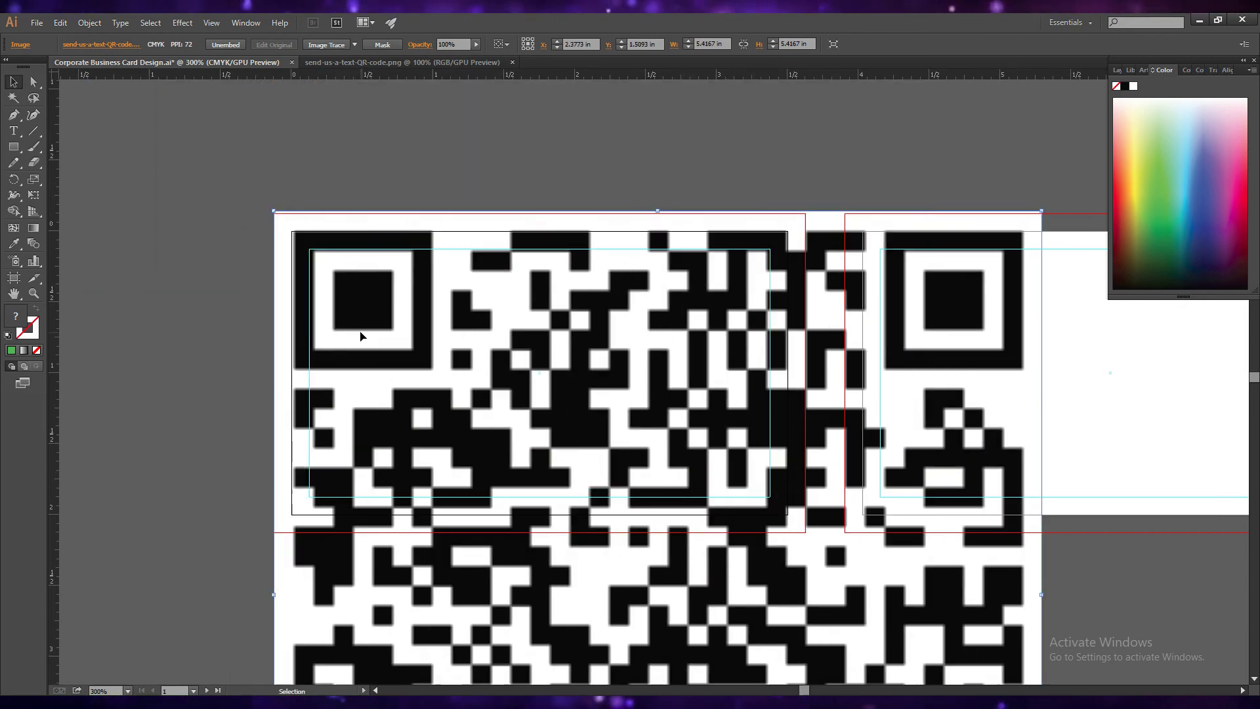
pyautogui.moveTo(272, 214)
pyautogui.mouseDown()
pyautogui.moveTo(620, 589)
pyautogui.moveTo(354, 399)
pyautogui.mouseUp()
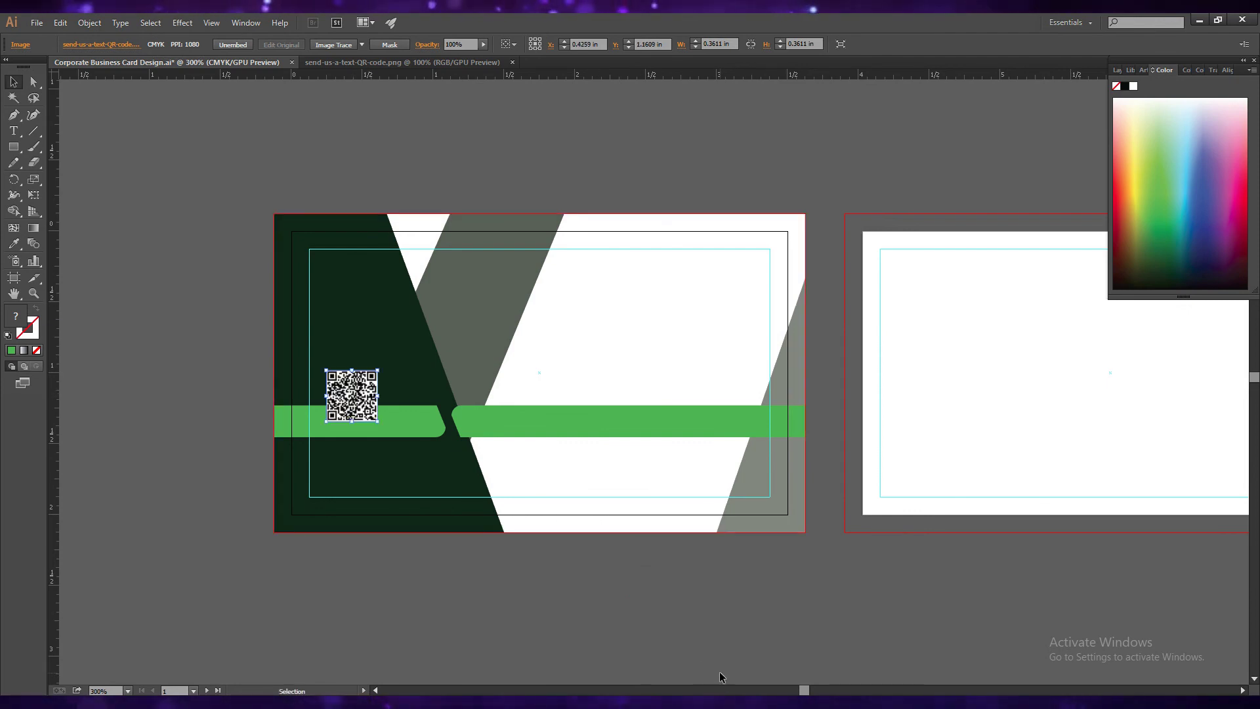
pyautogui.click(489, 617)
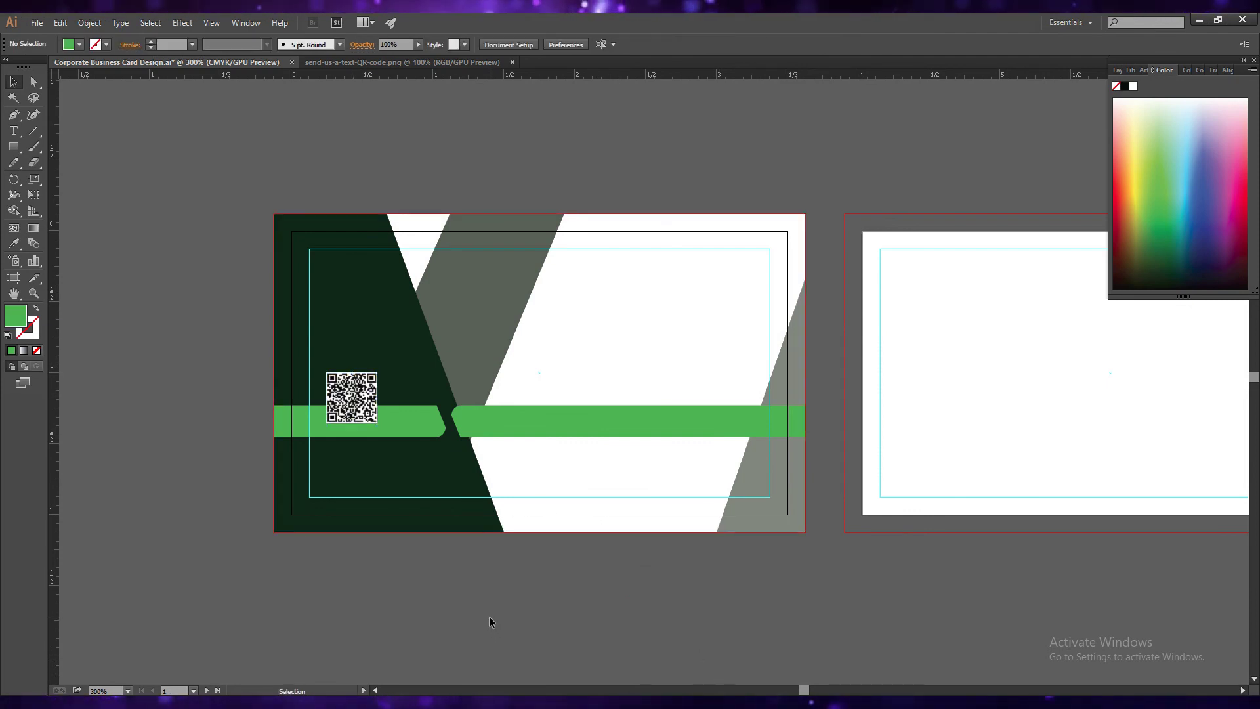
# - Place New Channel Logo.png on the card, scaled down, in the upper-right white area
pyautogui.click(37, 22)
pyautogui.moveTo(78, 80)
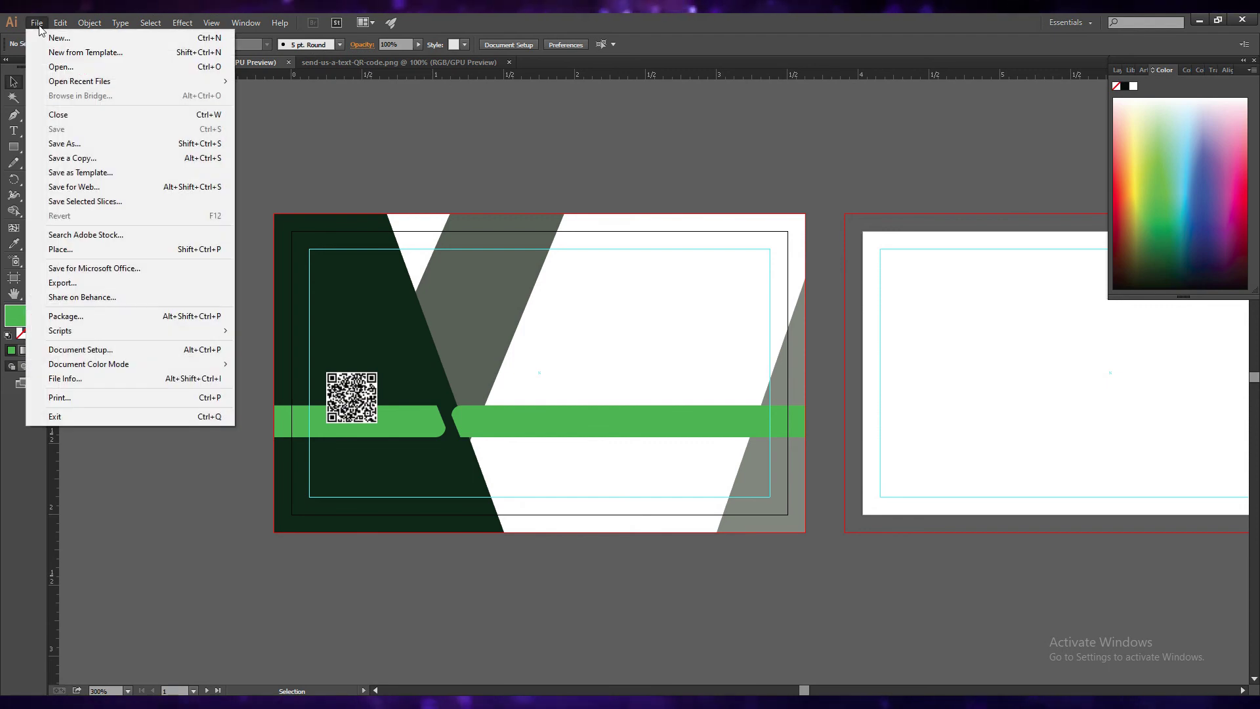
pyautogui.click(309, 109)
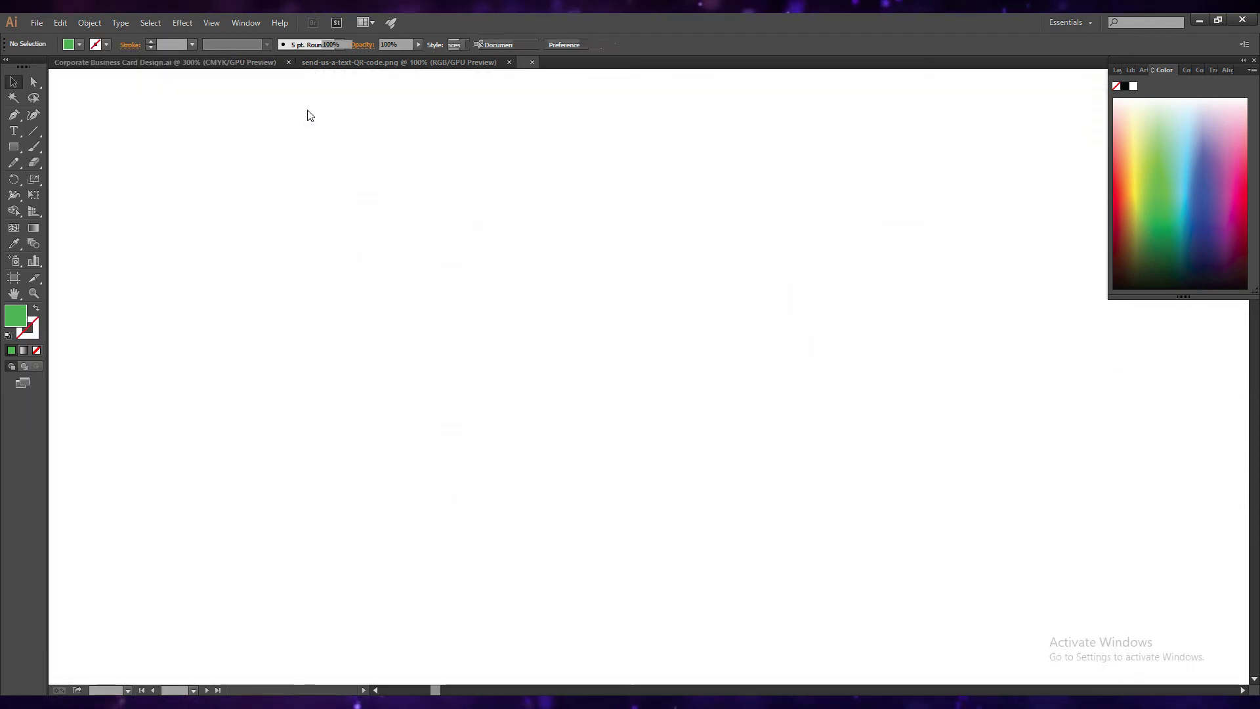
pyautogui.moveTo(687, 374); pyautogui.dragTo(429, 231)
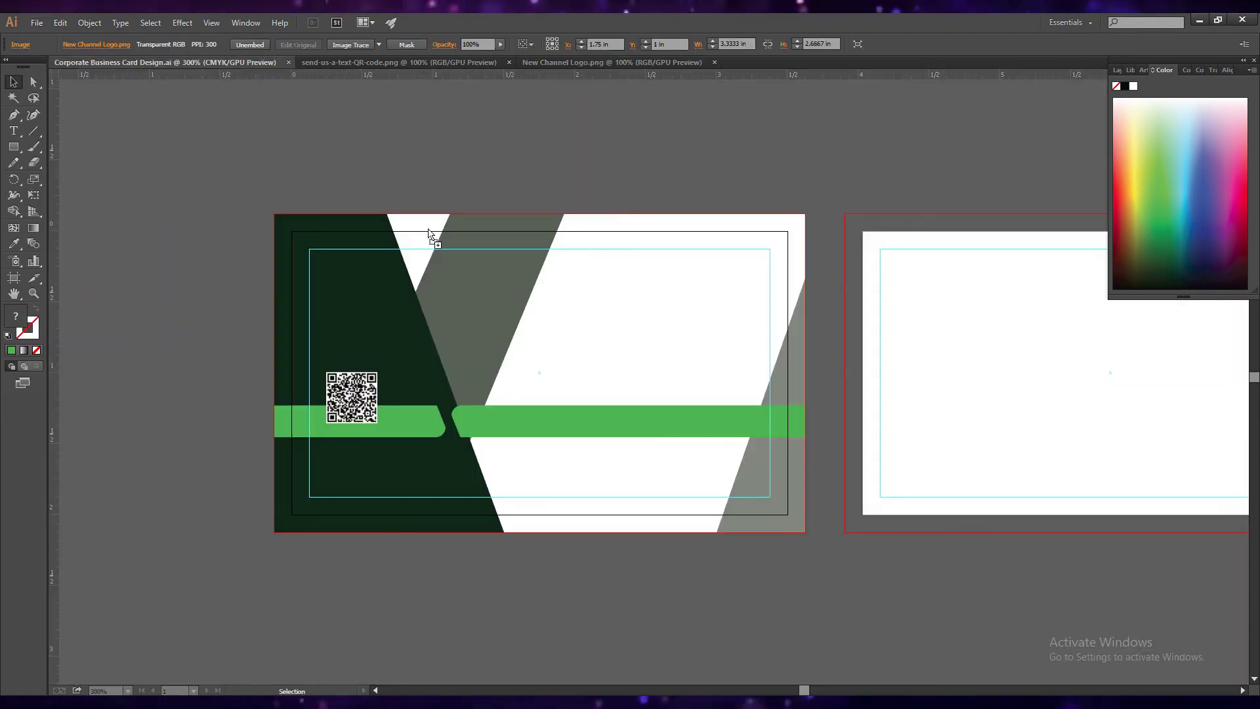
pyautogui.moveTo(662, 322); pyautogui.dragTo(343, 248)
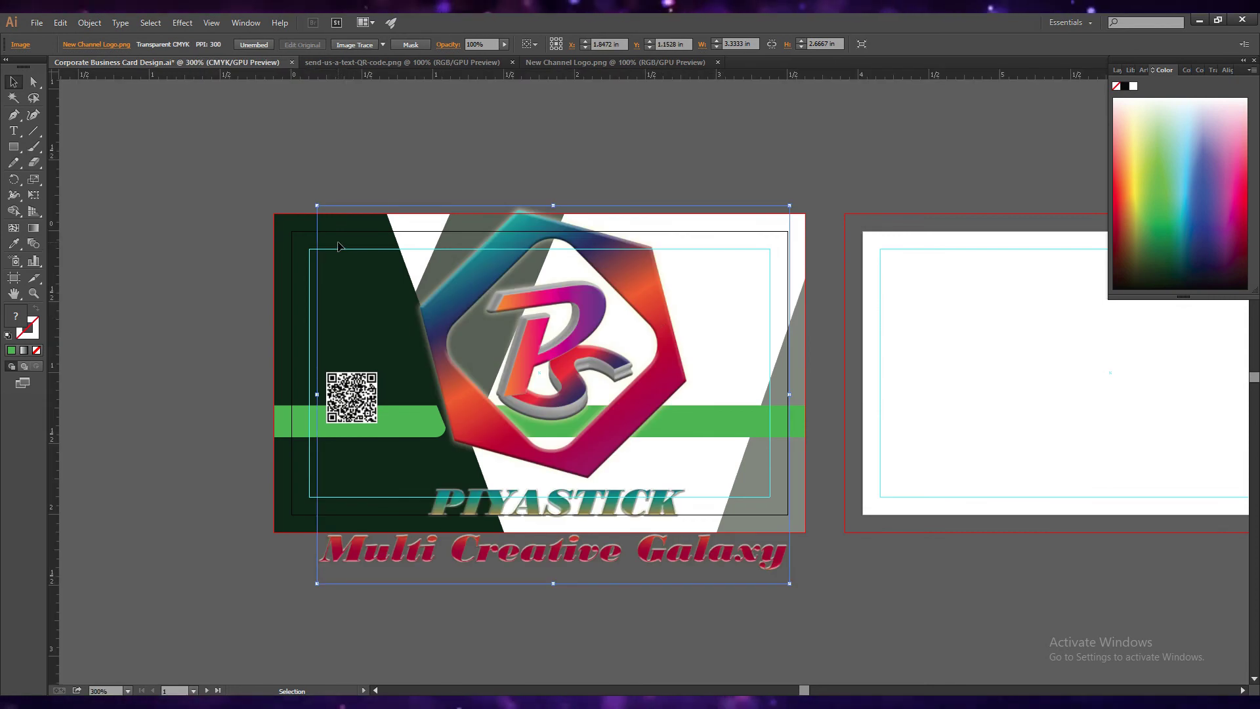
pyautogui.moveTo(317, 205); pyautogui.dragTo(475, 331)
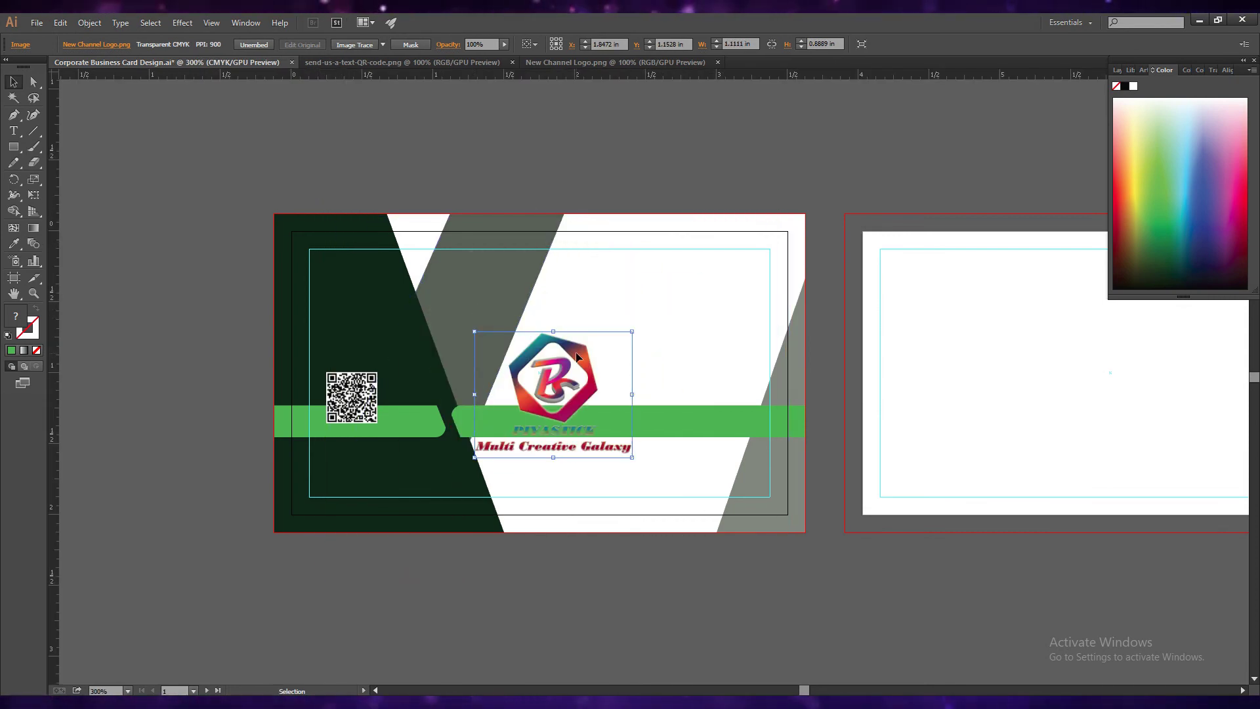
pyautogui.moveTo(576, 357); pyautogui.dragTo(696, 293)
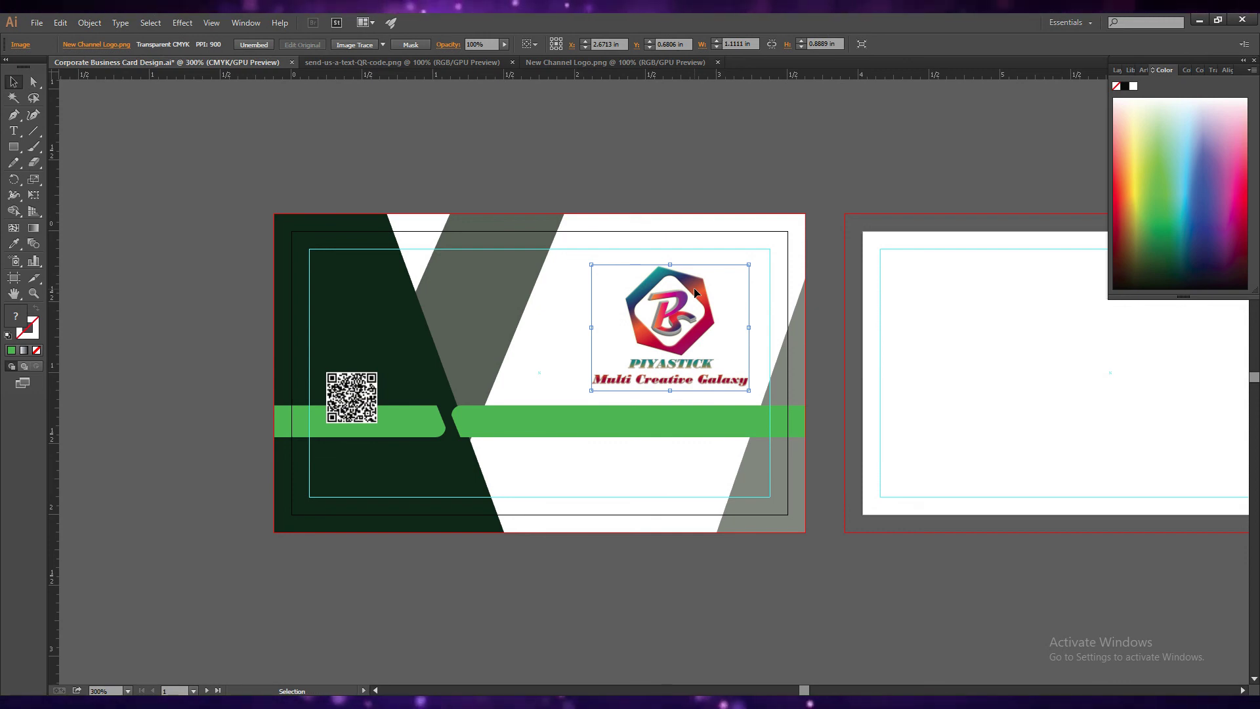
# - Fine-tune the logo's position with small nudges and save the design
pyautogui.press('Right')
pyautogui.press('Right')
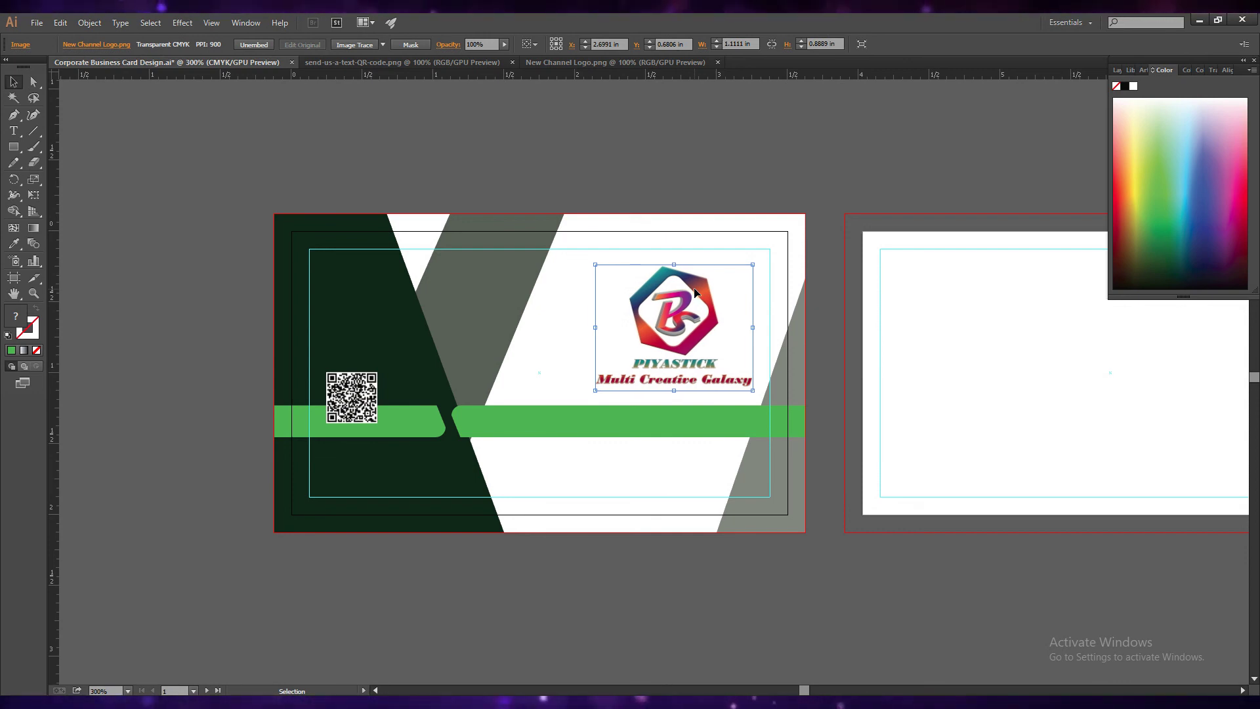
pyautogui.press('Up')
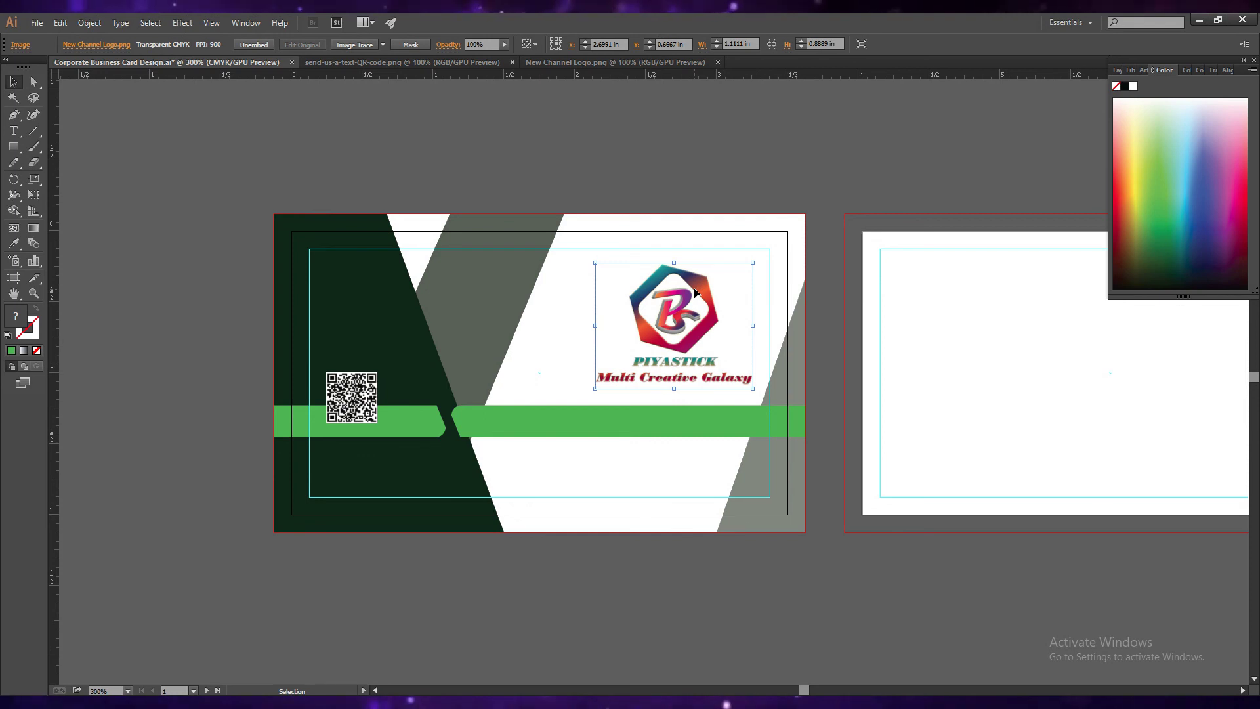
pyautogui.press('Down')
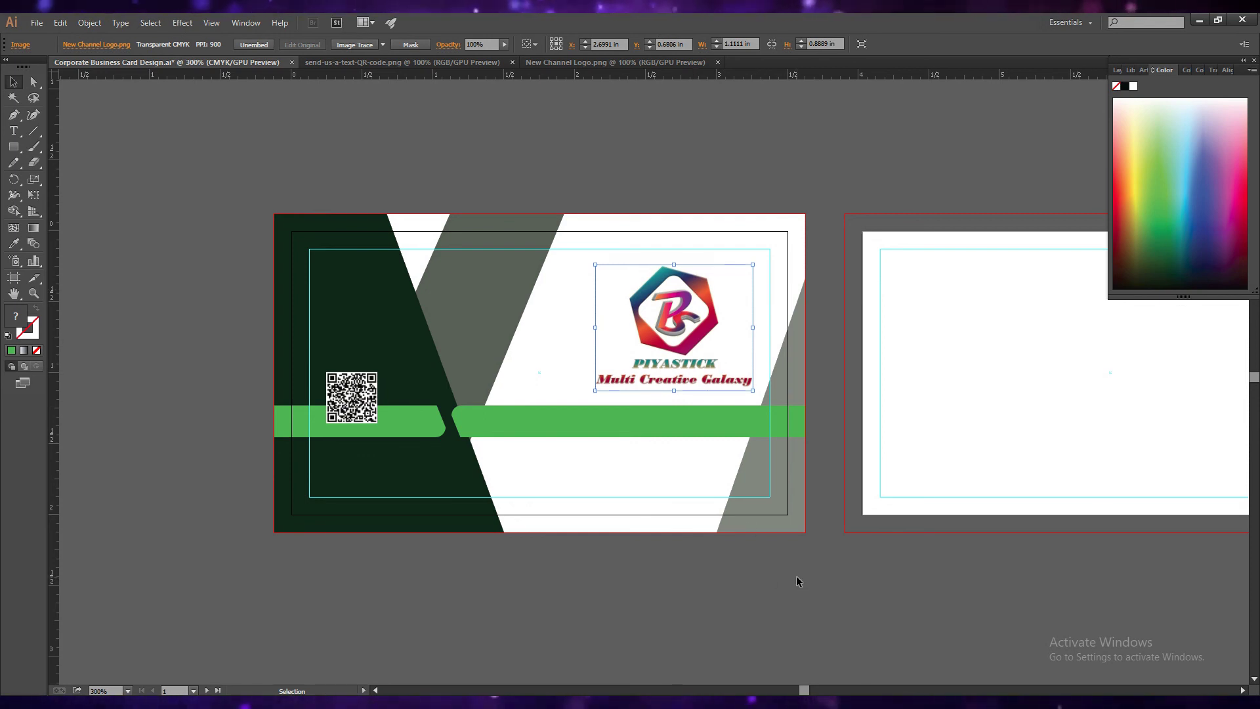
pyautogui.click(798, 581)
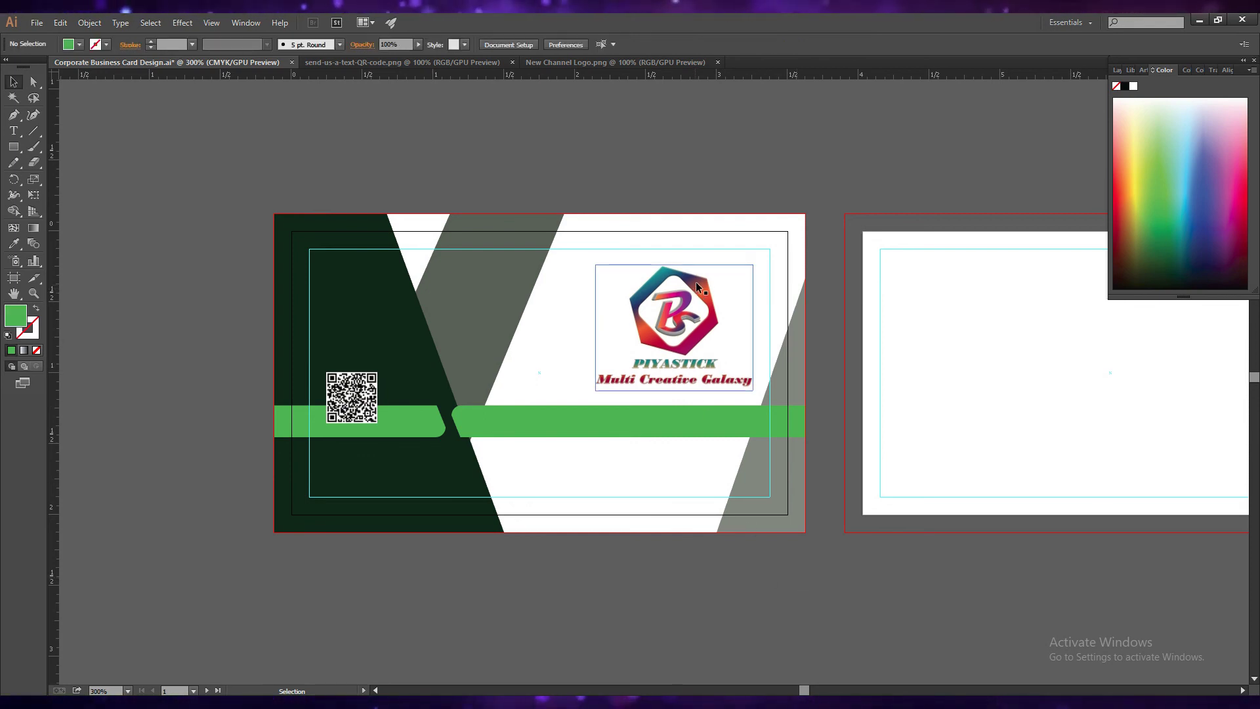
pyautogui.hotkey('ctrl', 's')
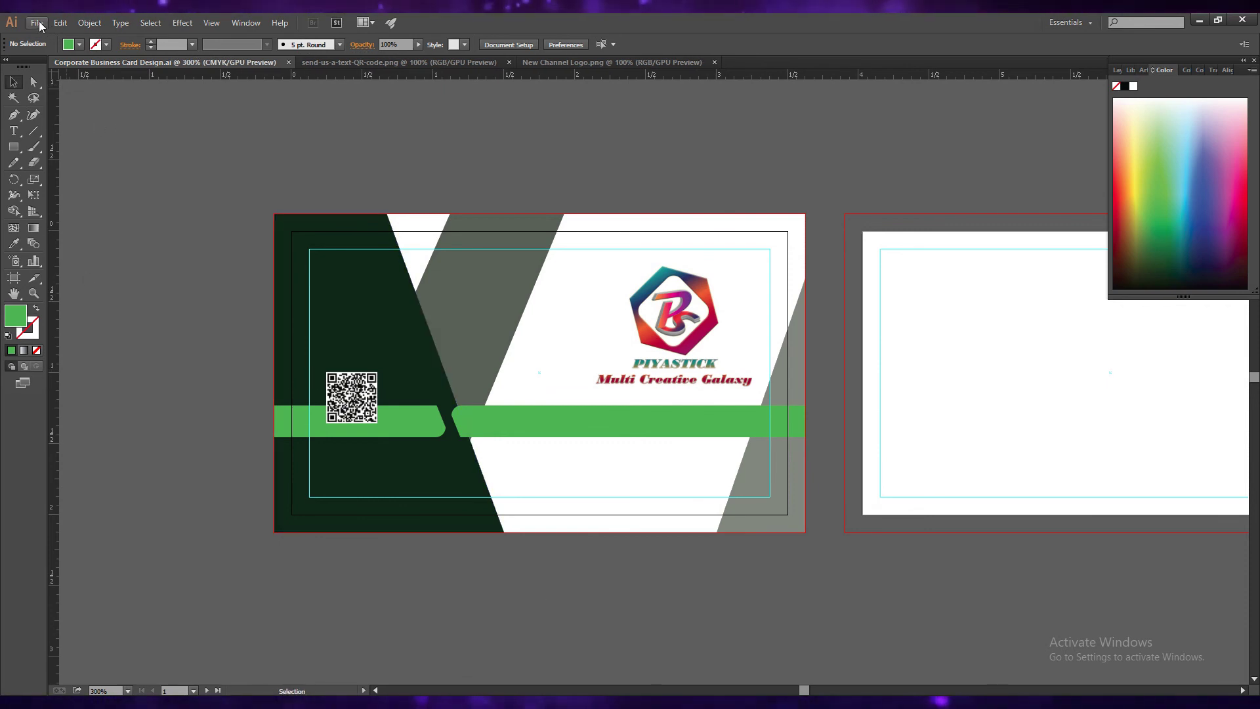
pyautogui.click(14, 132)
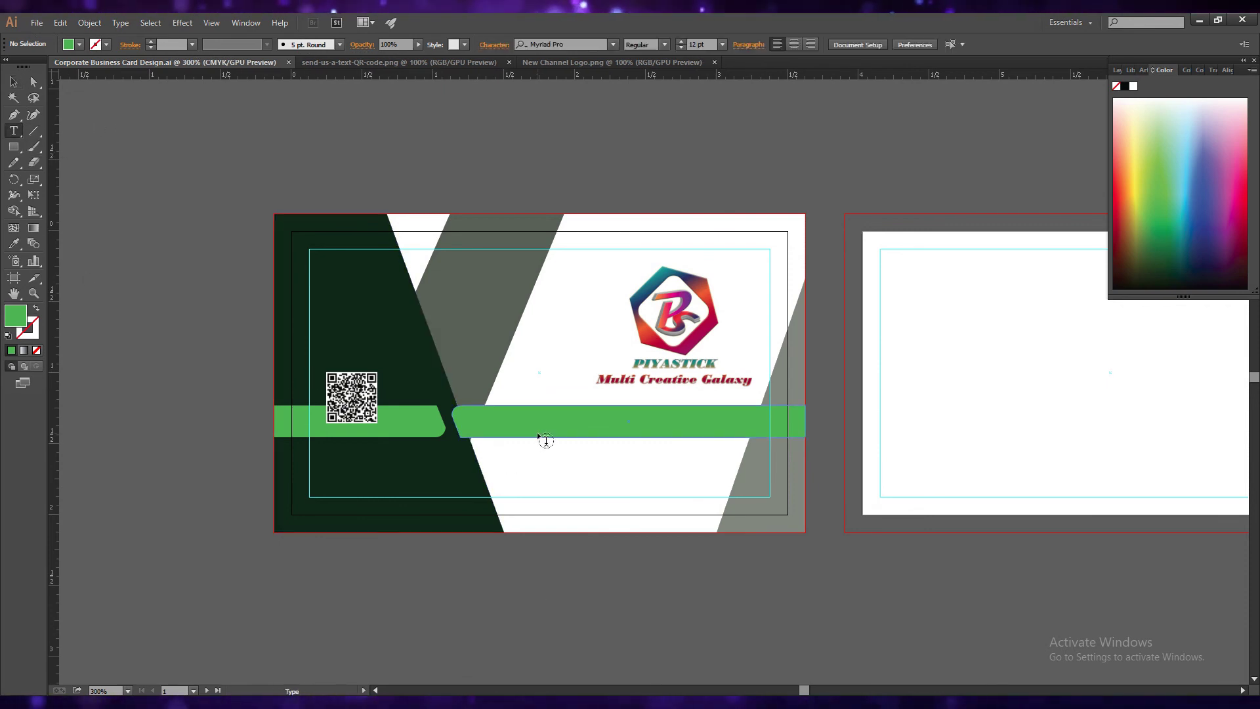
pyautogui.moveTo(14, 132); pyautogui.dragTo(59, 130)
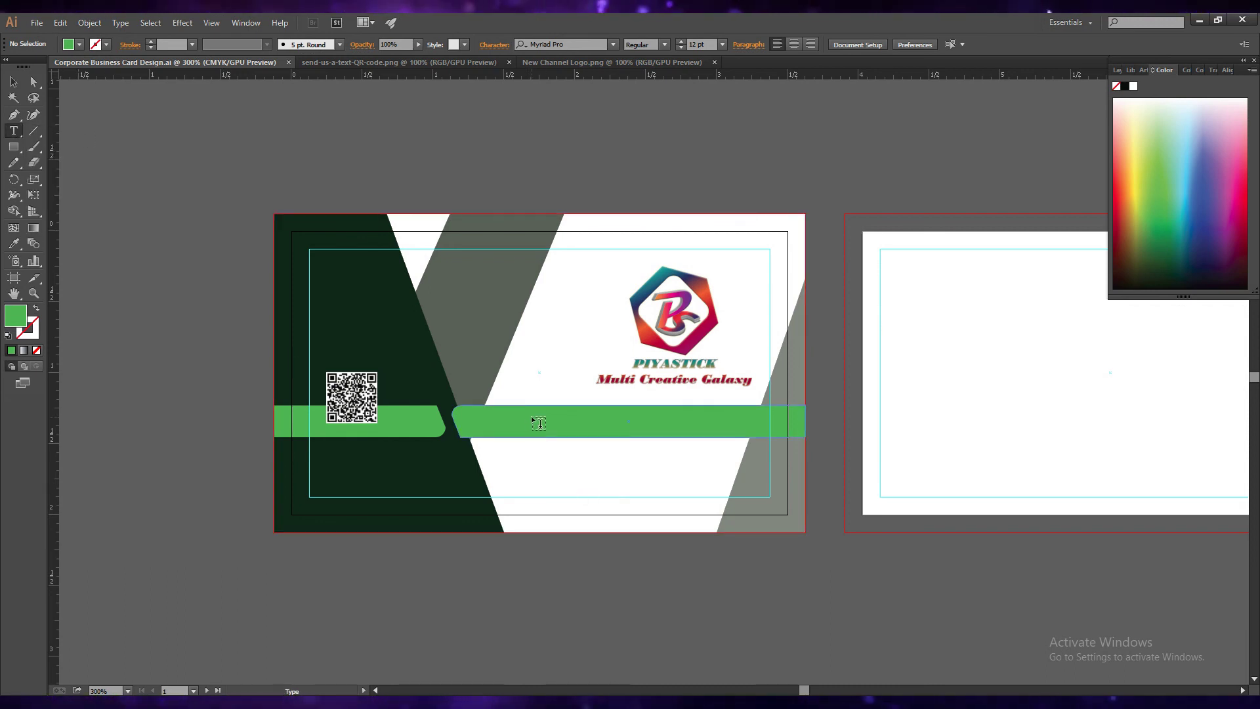
pyautogui.click(647, 496)
pyautogui.write('www.')
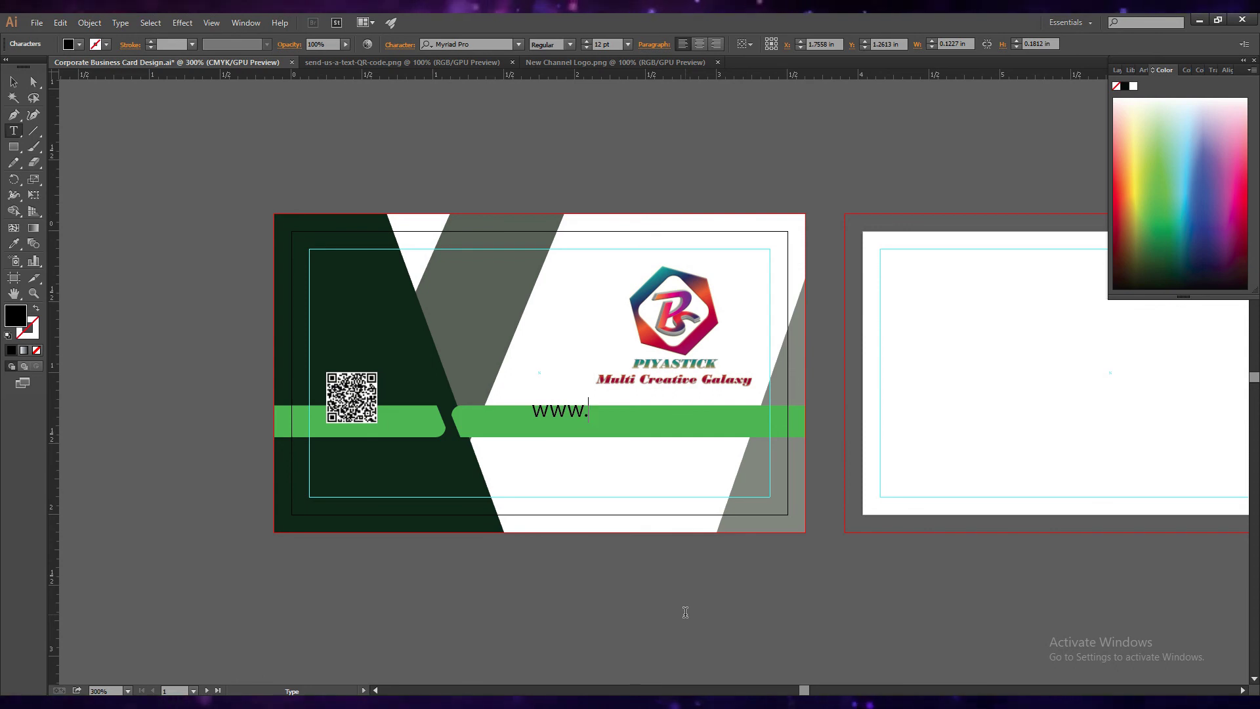
pyautogui.write('companywe')
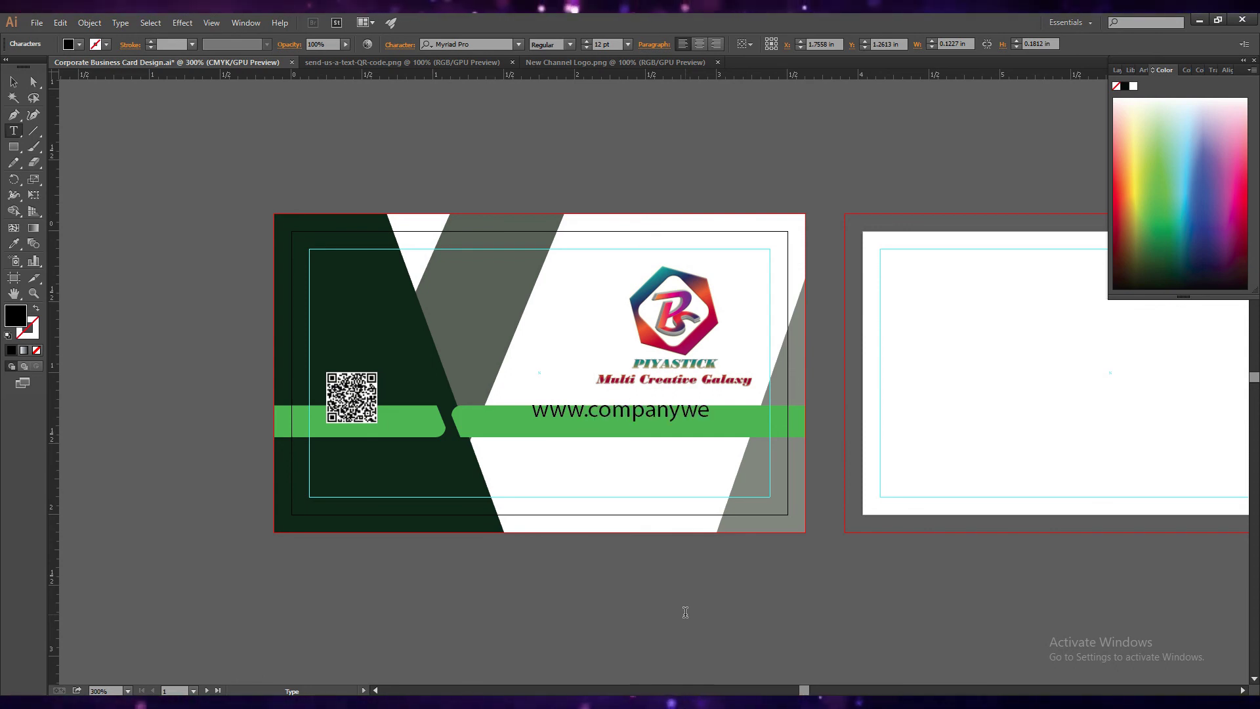
pyautogui.write('bsite.')
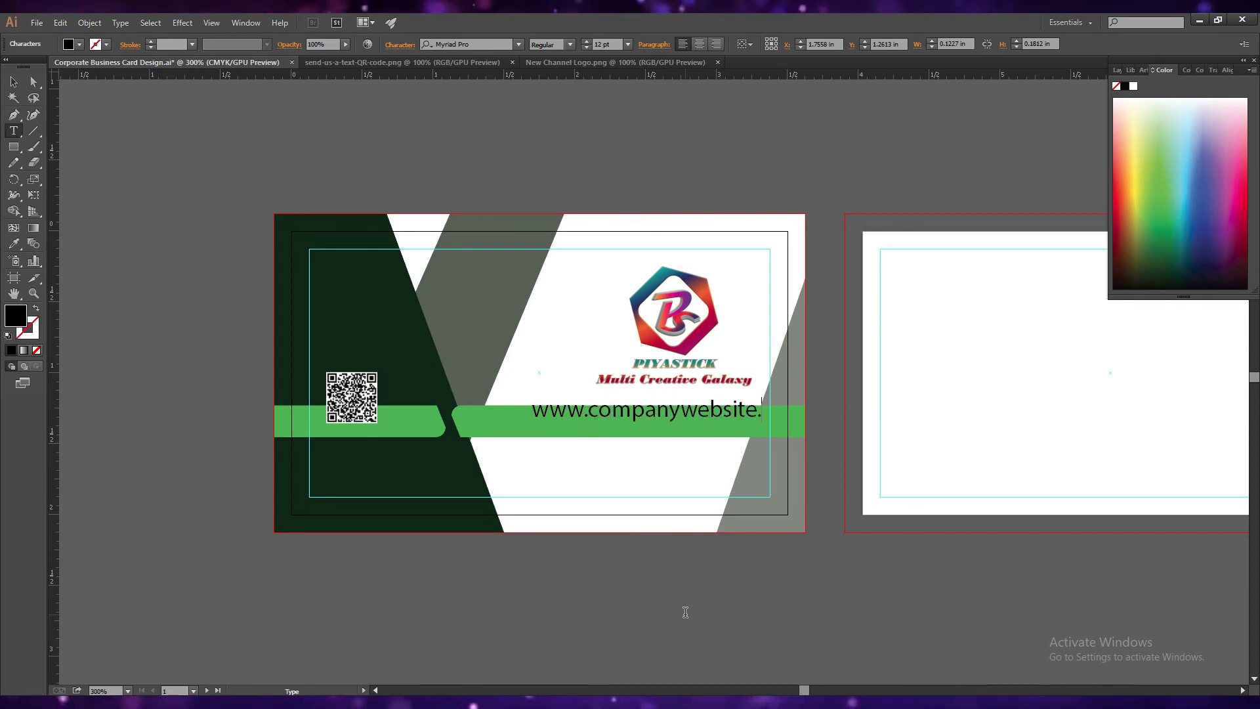
pyautogui.write('com')
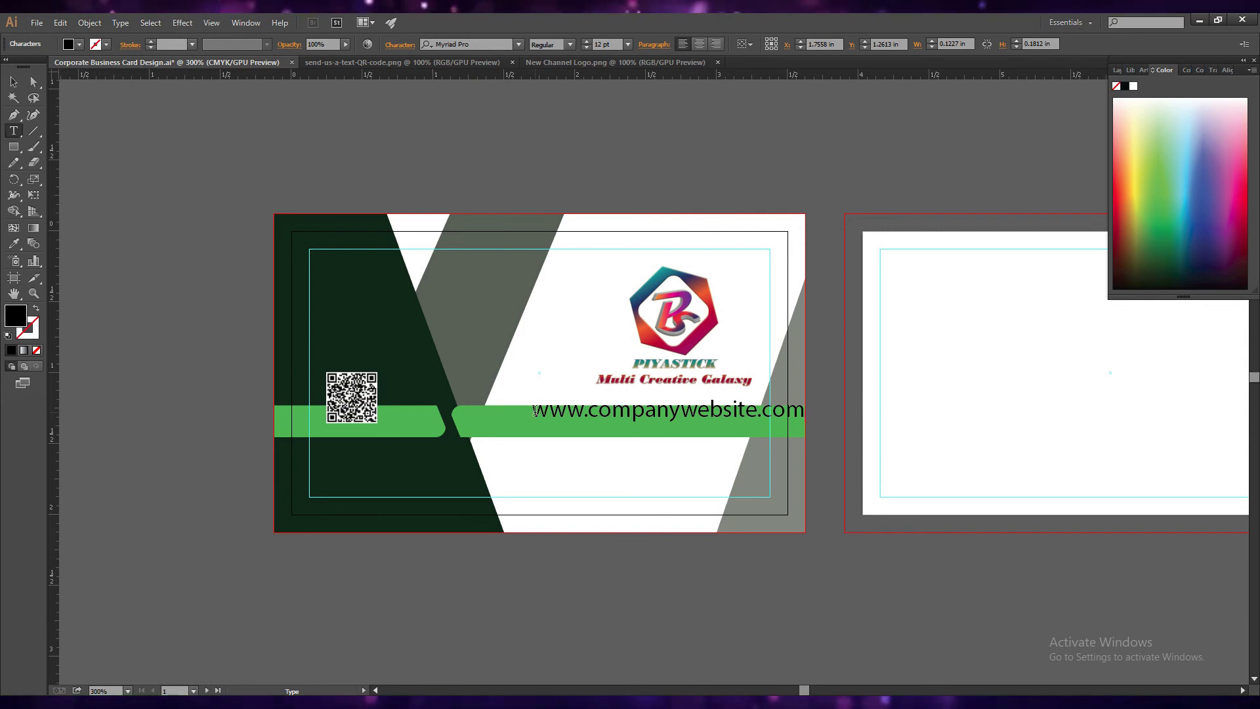
pyautogui.moveTo(531, 410); pyautogui.dragTo(805, 411)
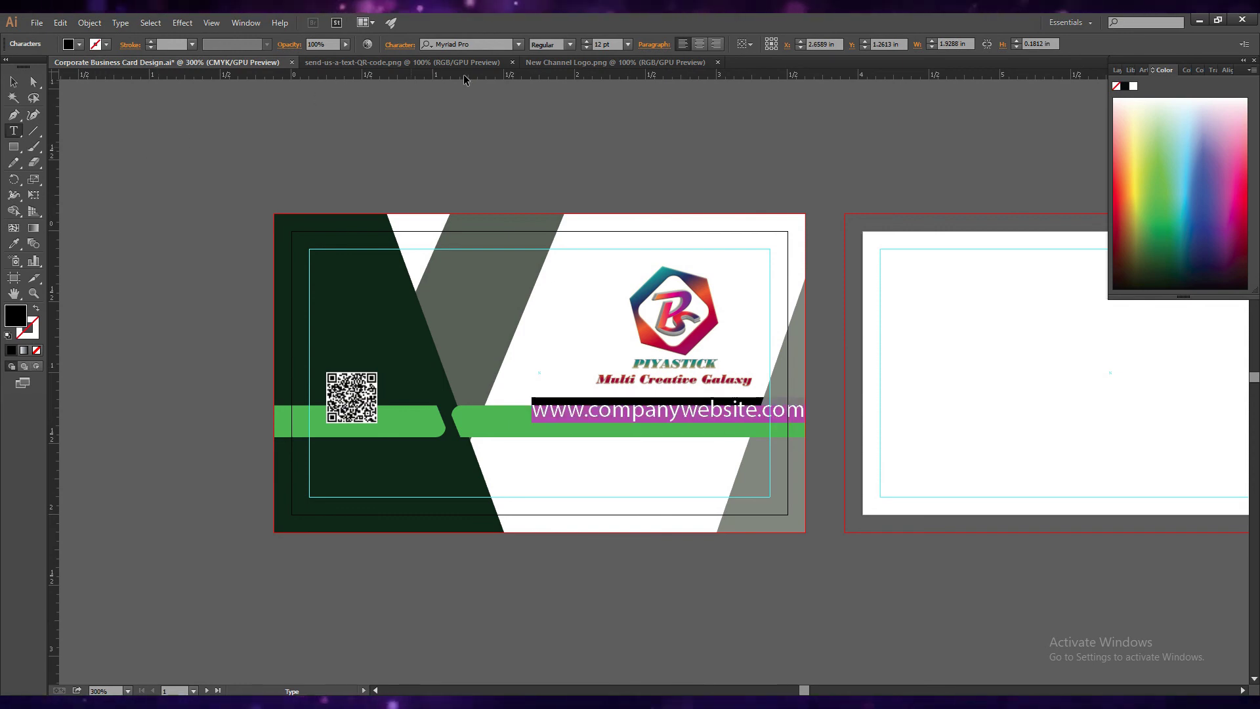
pyautogui.click(519, 44)
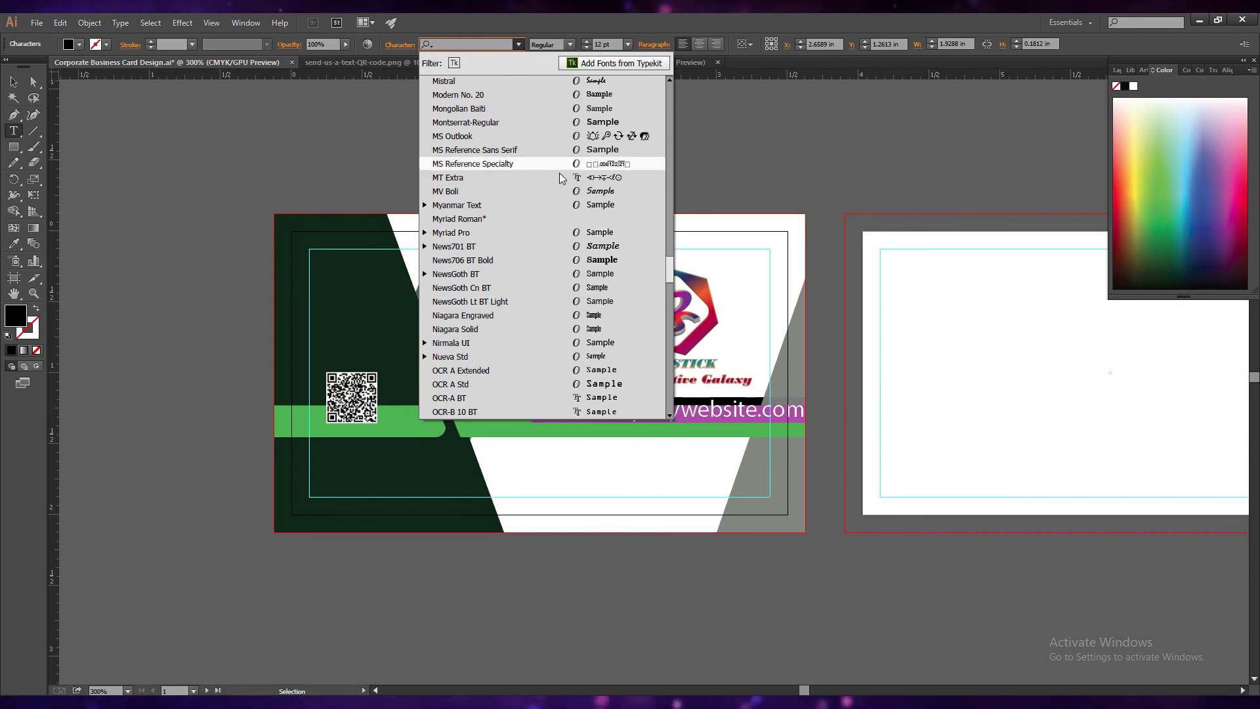
# - Set the website text font to Oswald Regular after comparing a few fonts
pyautogui.click(463, 315)
pyautogui.click(519, 44)
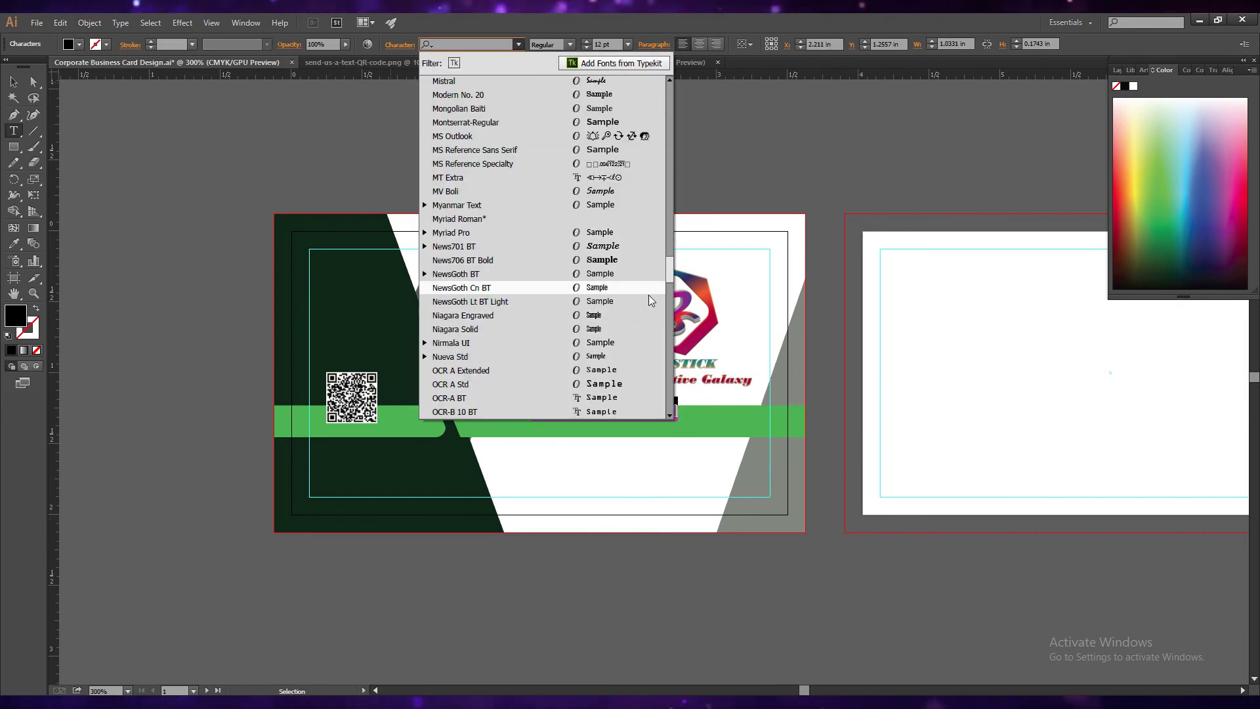
pyautogui.scroll(-1, 630, 300)
pyautogui.scroll(-2, 621, 302)
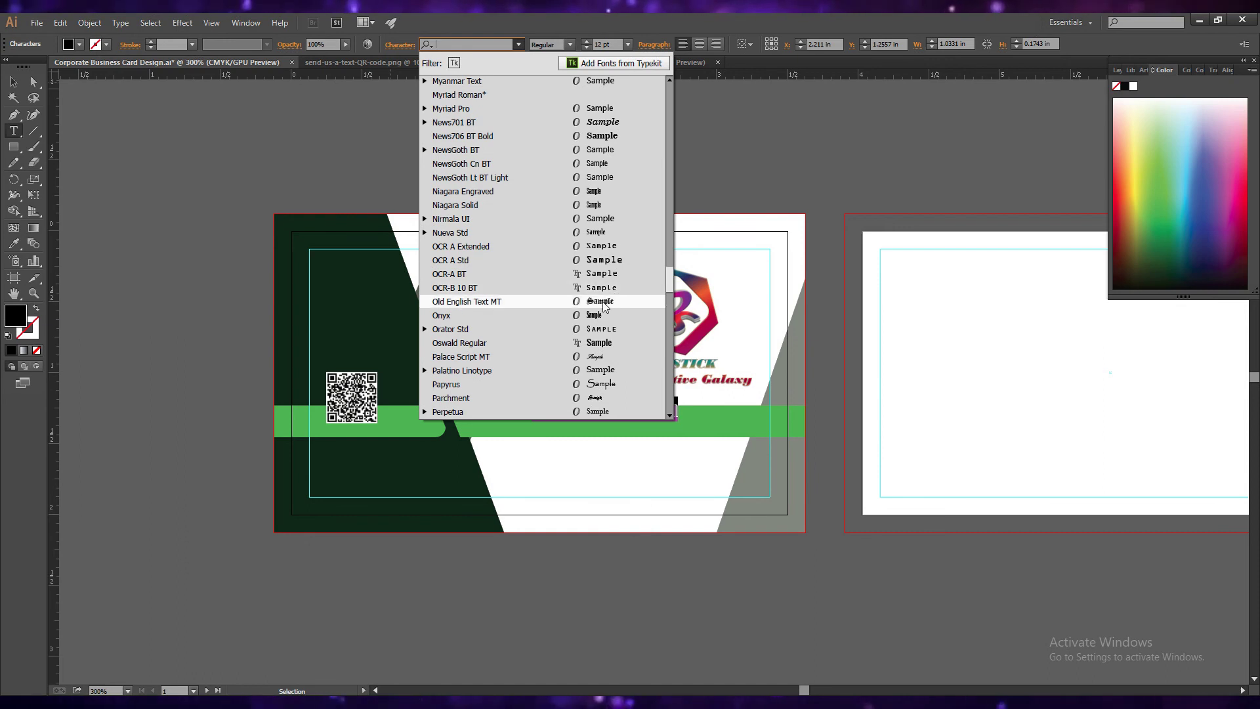
pyautogui.click(604, 315)
pyautogui.click(518, 44)
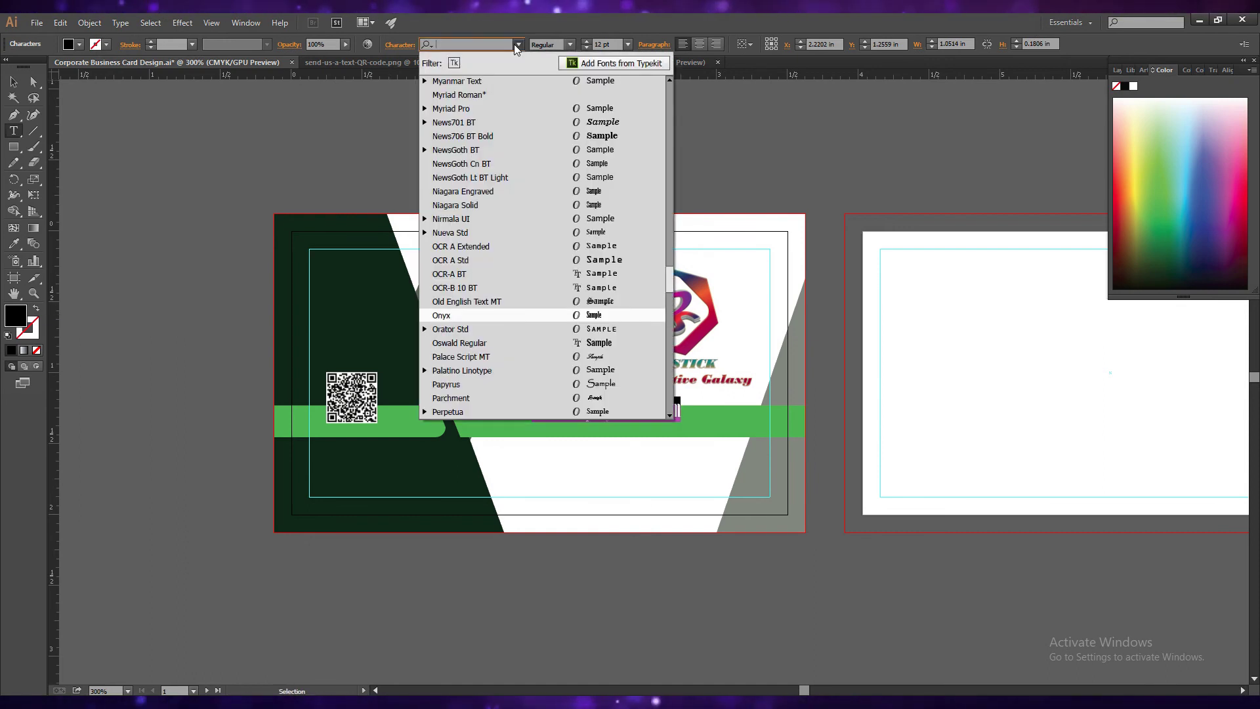
pyautogui.click(604, 347)
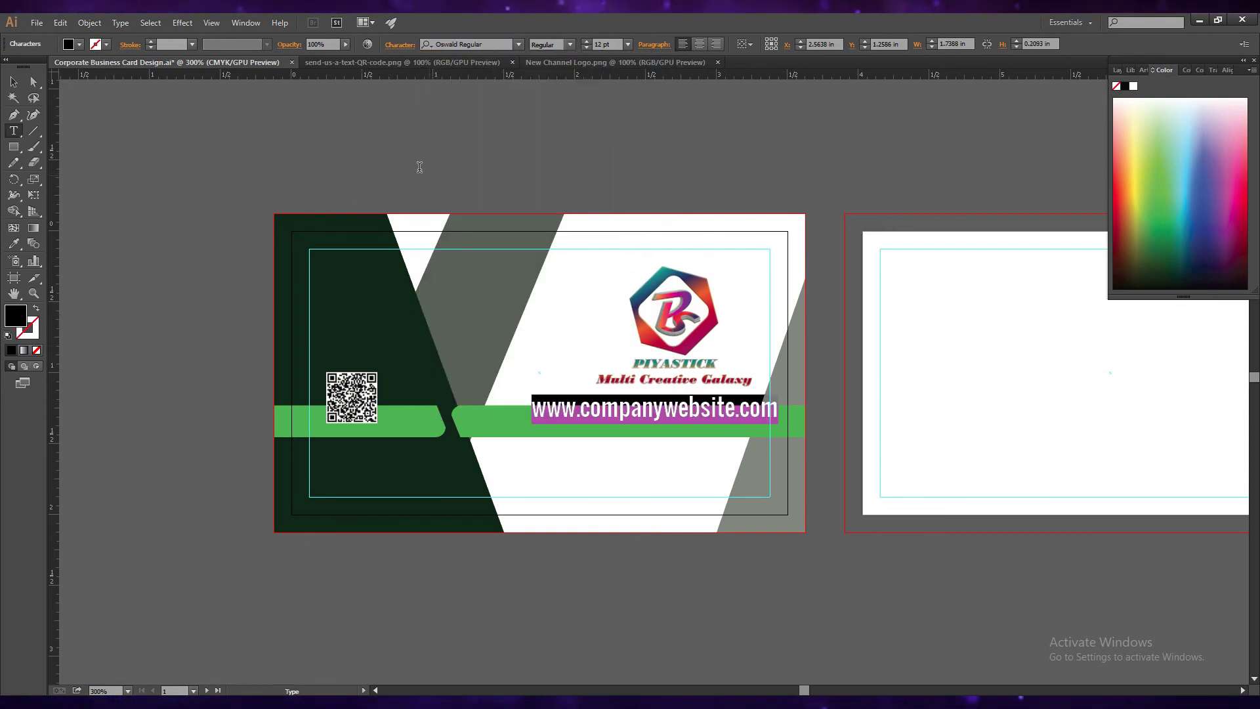
pyautogui.click(571, 45)
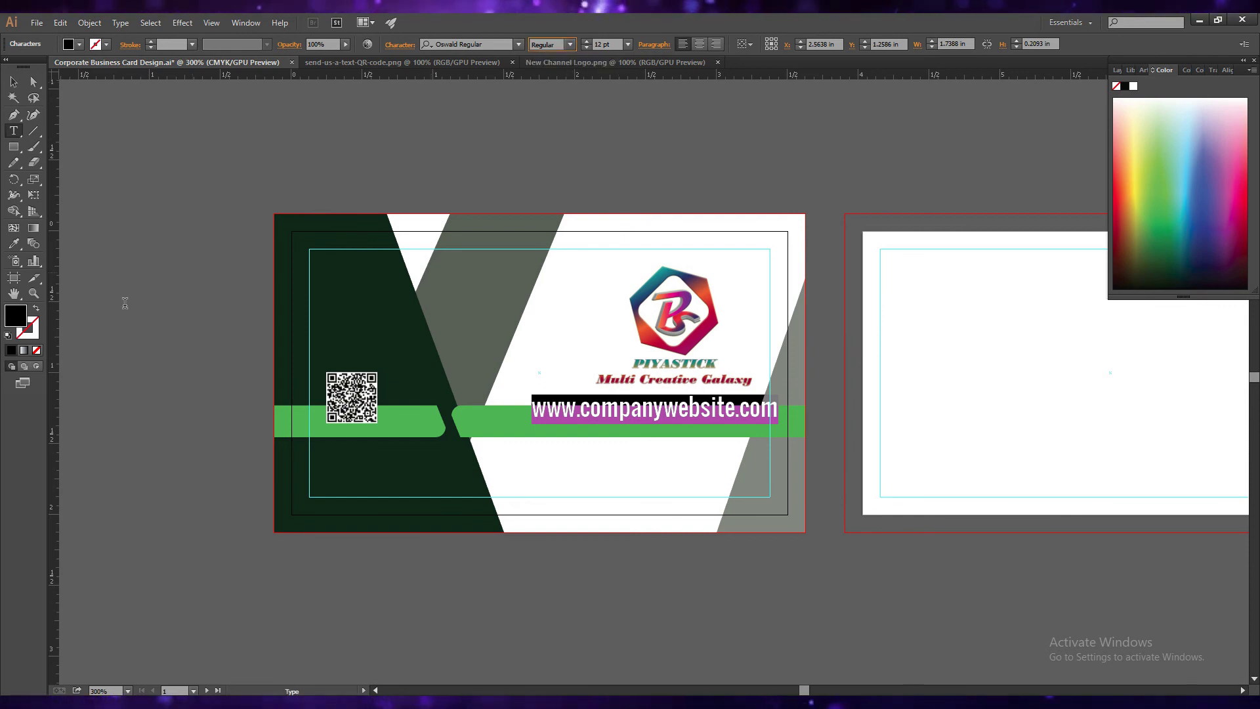
# - Colour the website text white (F9F7F8) and move it onto the green bar
pyautogui.doubleClick(17, 316)
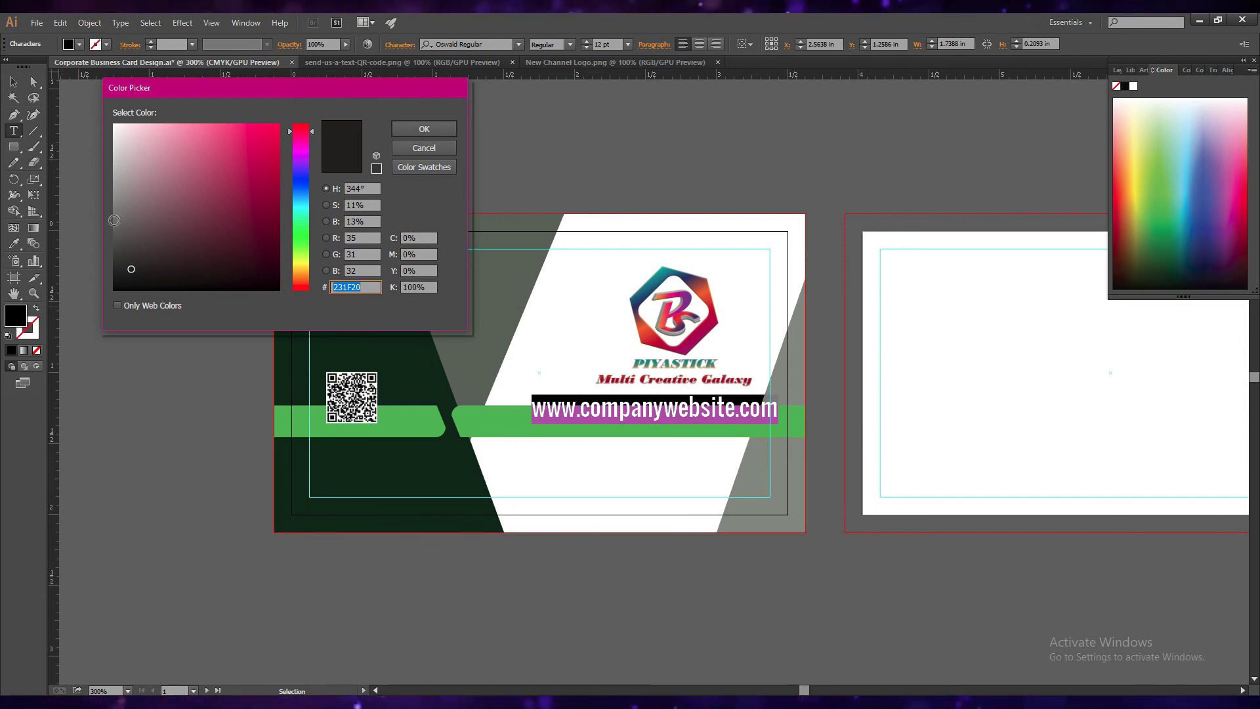
pyautogui.click(116, 127)
pyautogui.click(423, 129)
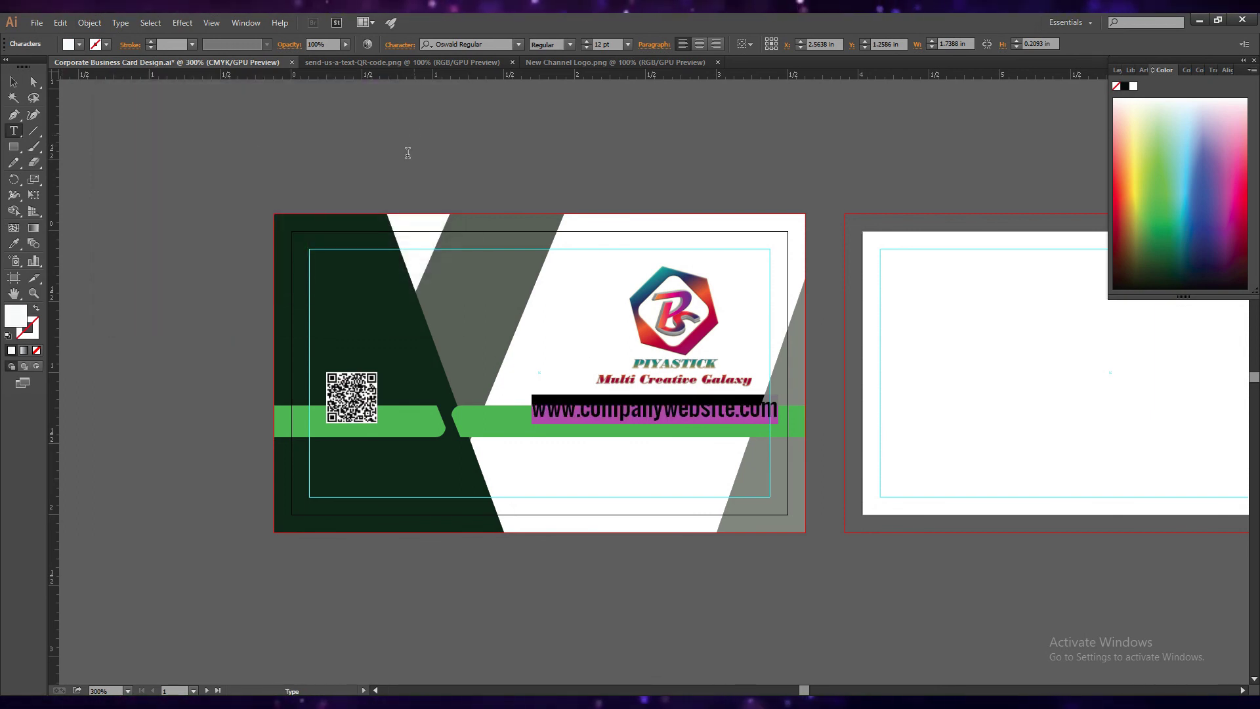
pyautogui.press('Escape')
pyautogui.moveTo(622, 417); pyautogui.dragTo(610, 429)
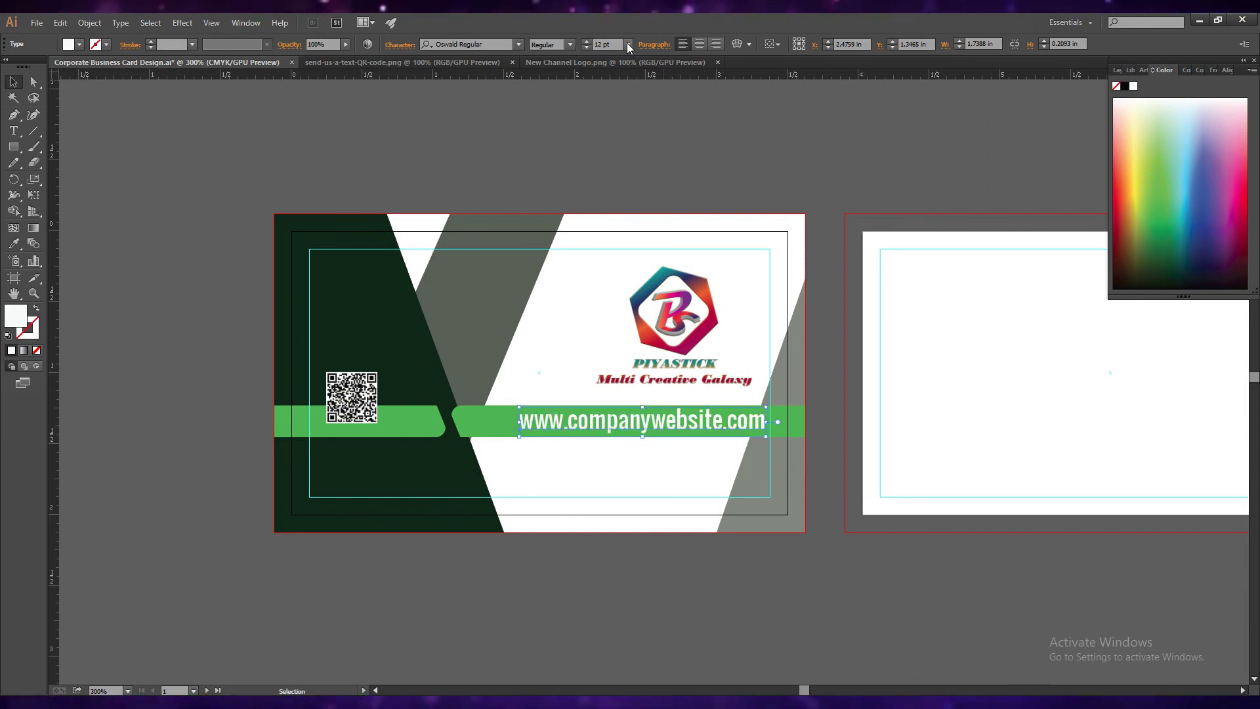
# - Reduce the website text to 7 pt and widen it to 1.5 in
pyautogui.click(587, 47)
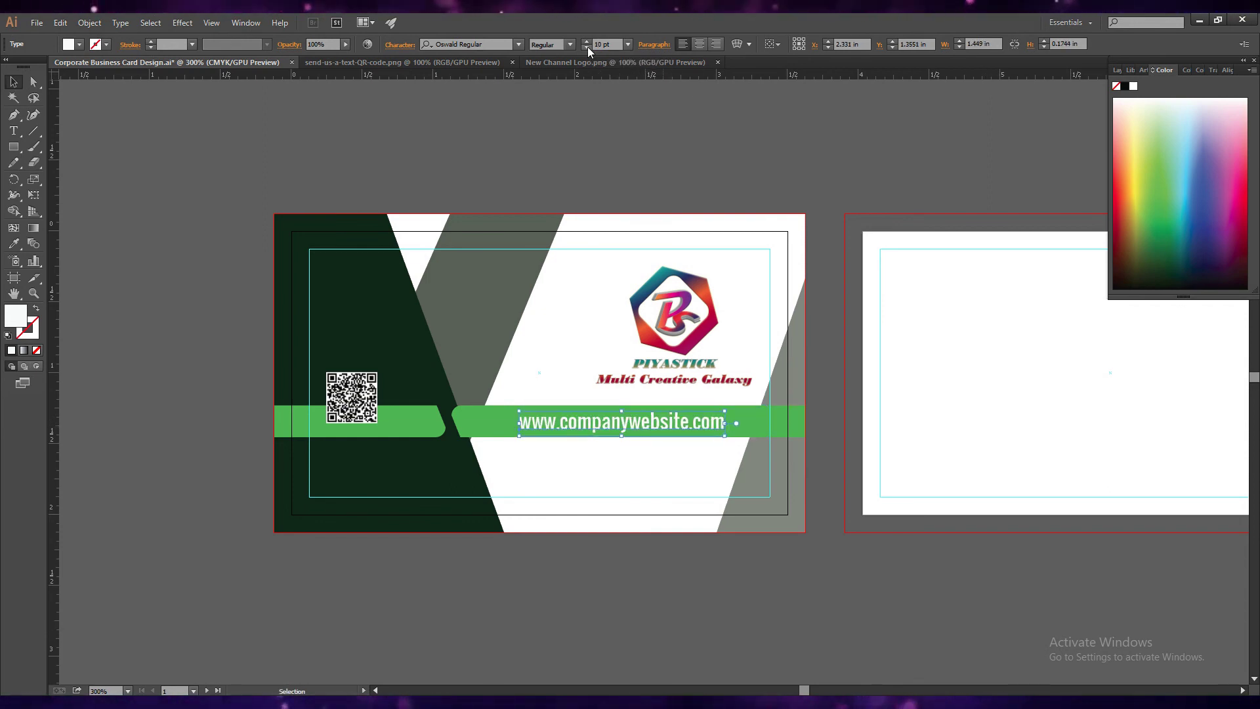
pyautogui.click(589, 46)
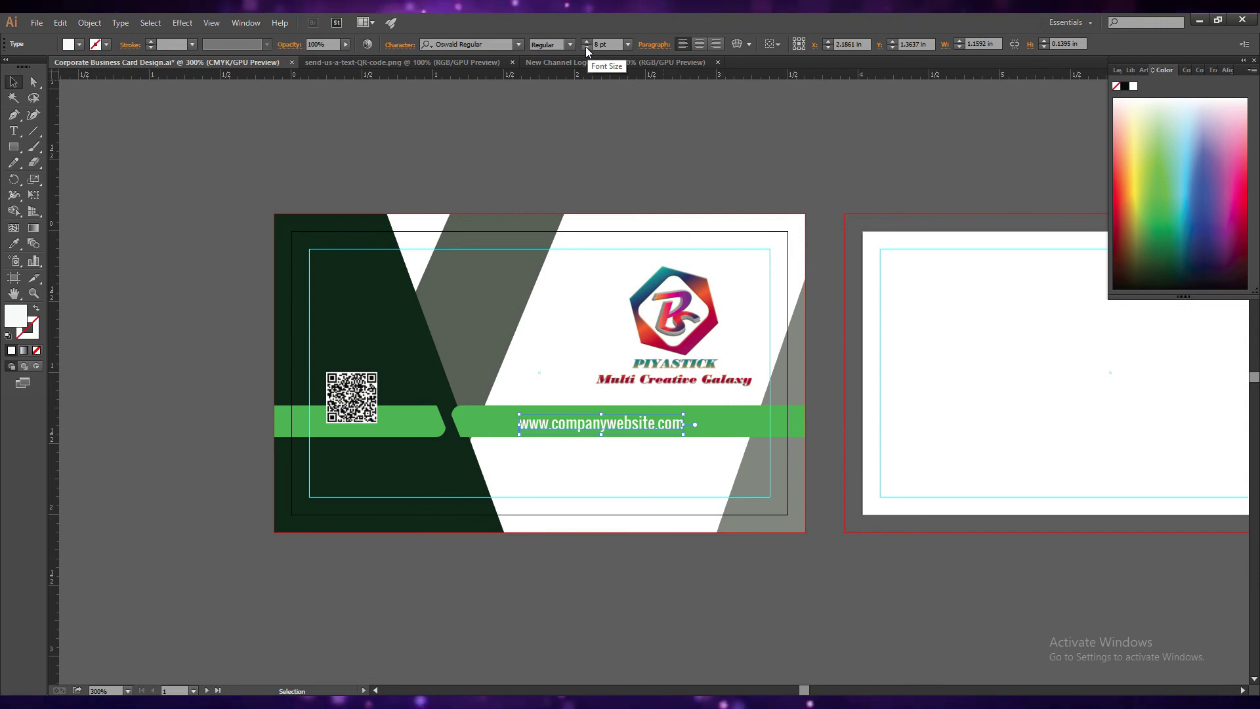
pyautogui.click(958, 41)
pyautogui.write('1.375')
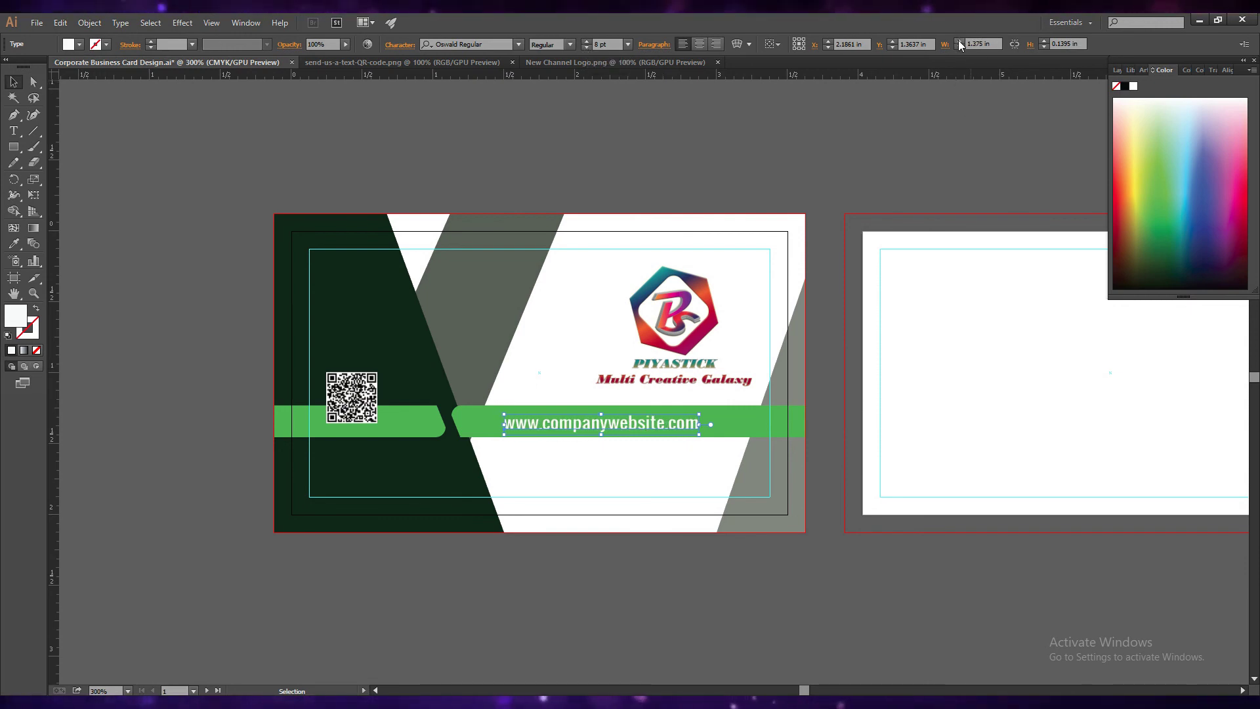
pyautogui.click(958, 41)
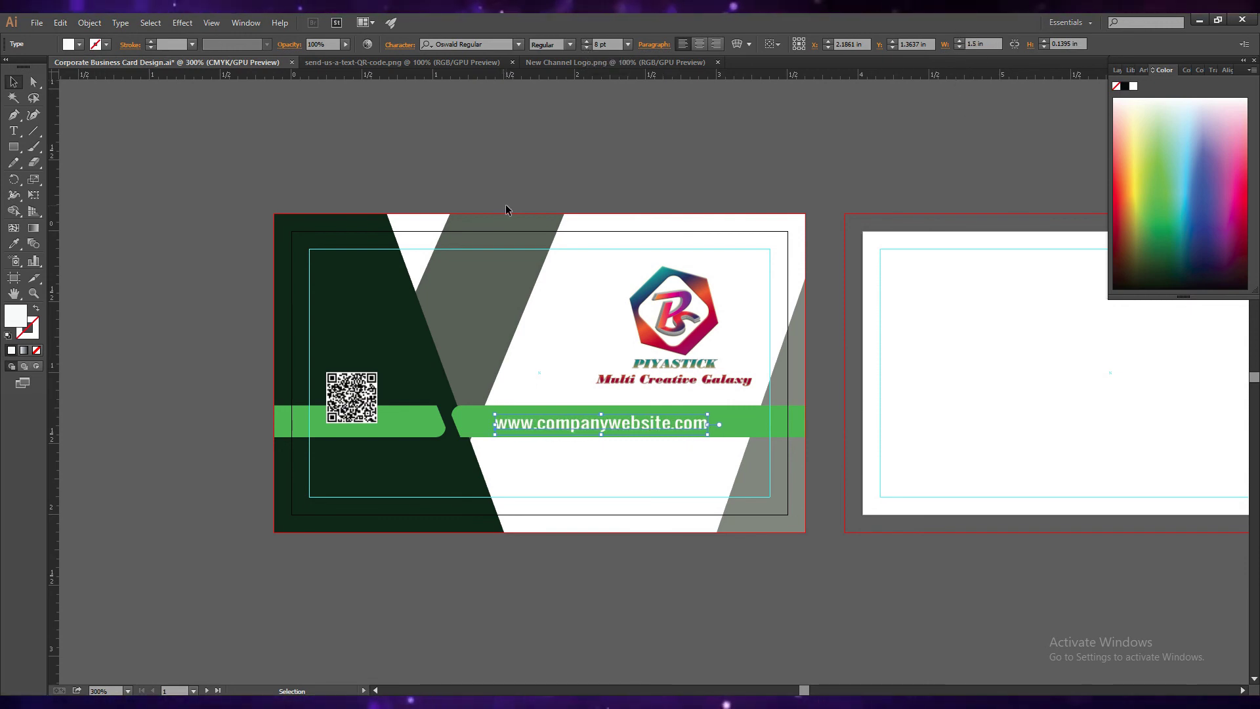
pyautogui.click(586, 47)
pyautogui.click(586, 48)
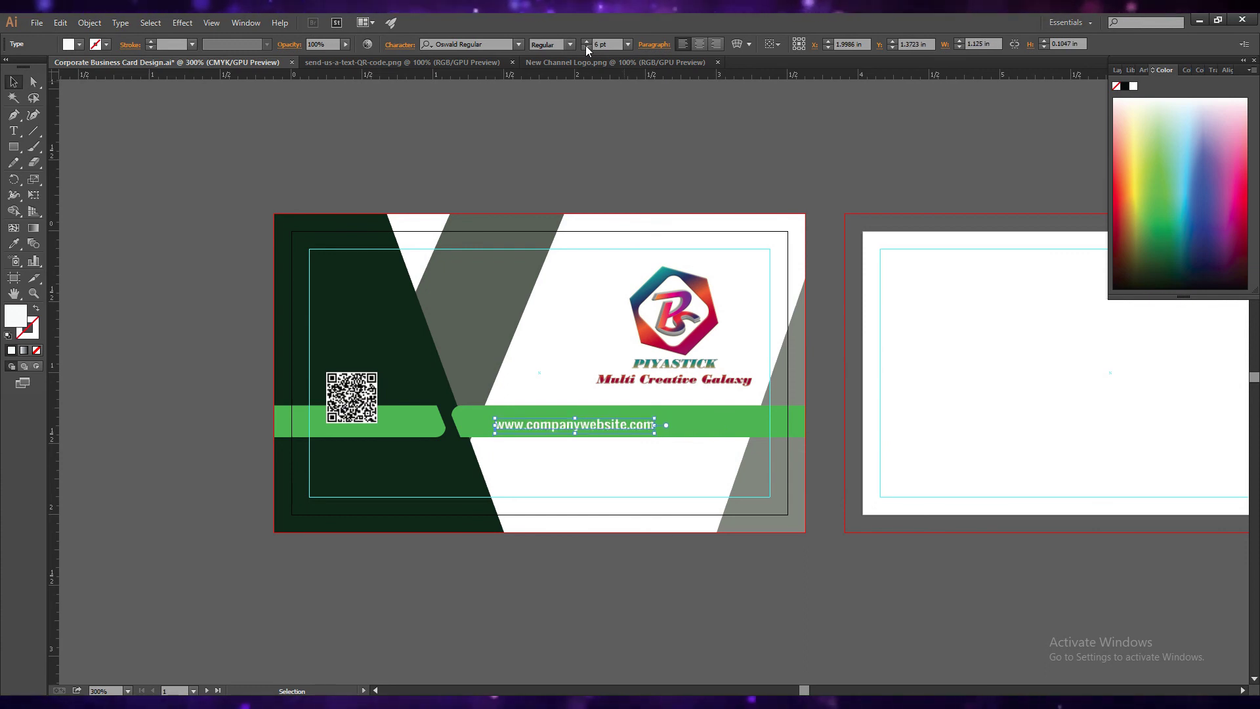
pyautogui.click(586, 41)
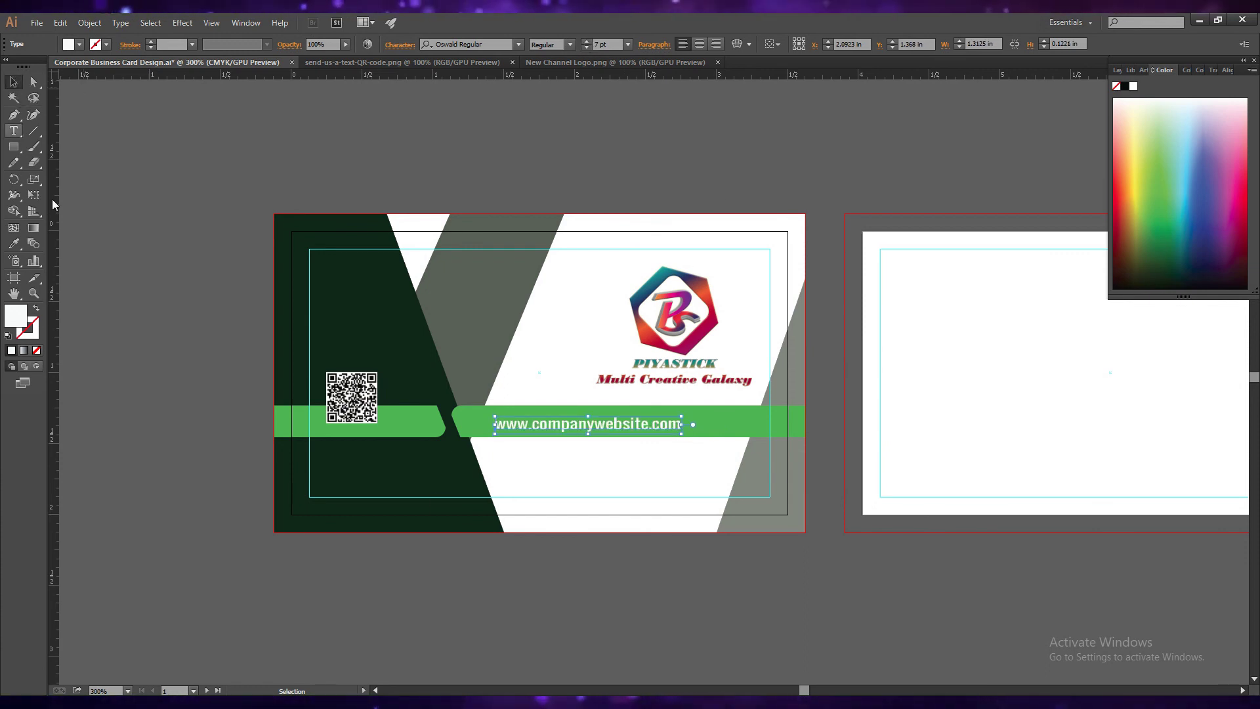
# - Reposition the website text in the bar, set it to 6 pt, and save
pyautogui.press('v')
pyautogui.moveTo(563, 423); pyautogui.dragTo(625, 423)
pyautogui.press('Down')
pyautogui.press('Down')
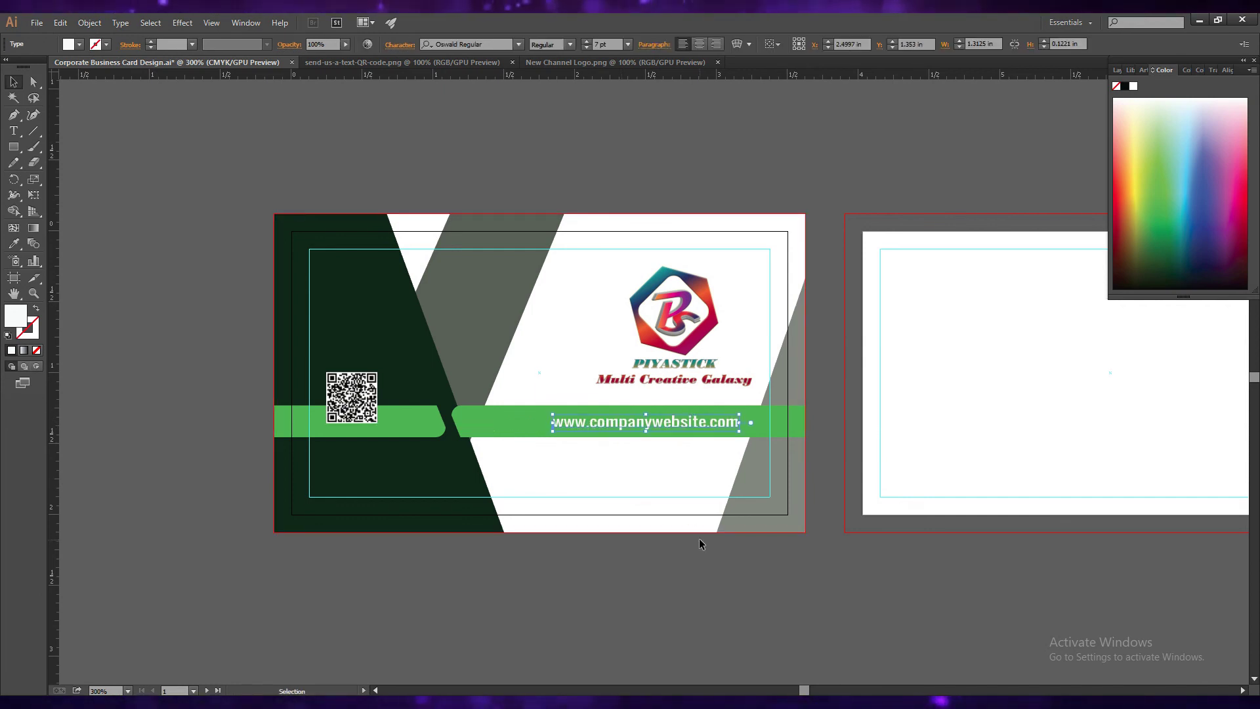
pyautogui.press('Left')
pyautogui.press('Left')
pyautogui.press('Left')
pyautogui.press('Left')
pyautogui.press('Left')
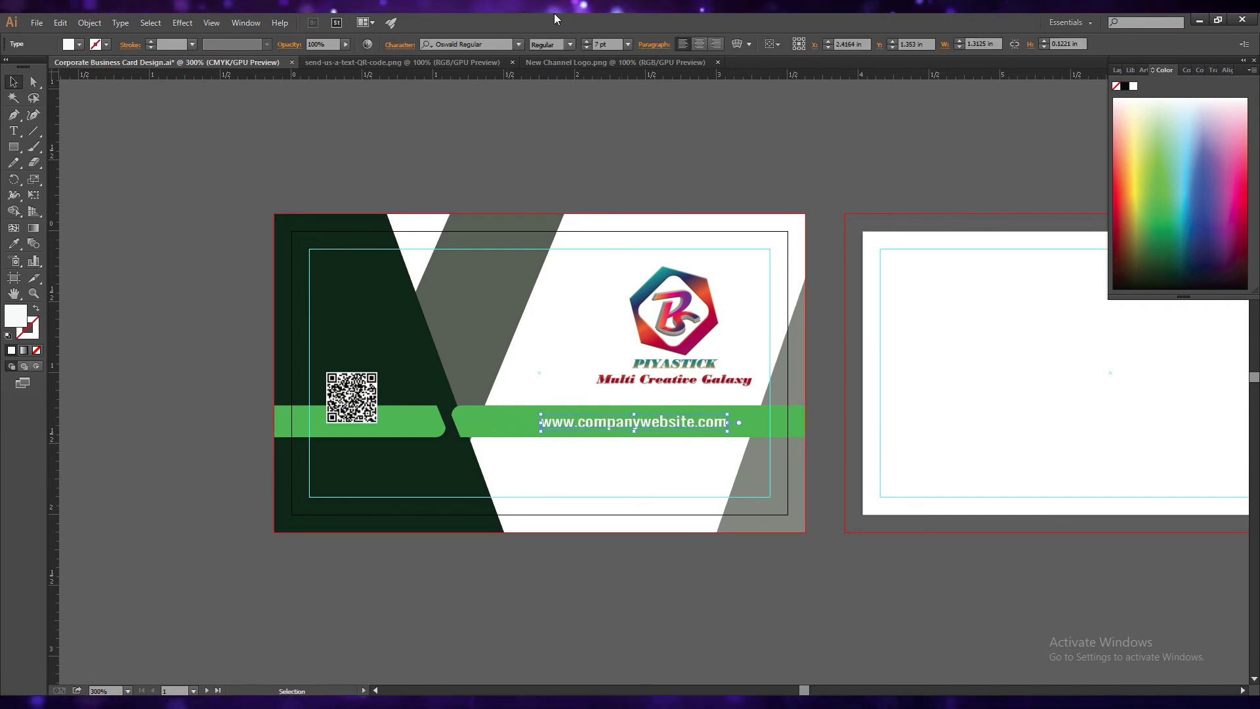
pyautogui.click(586, 47)
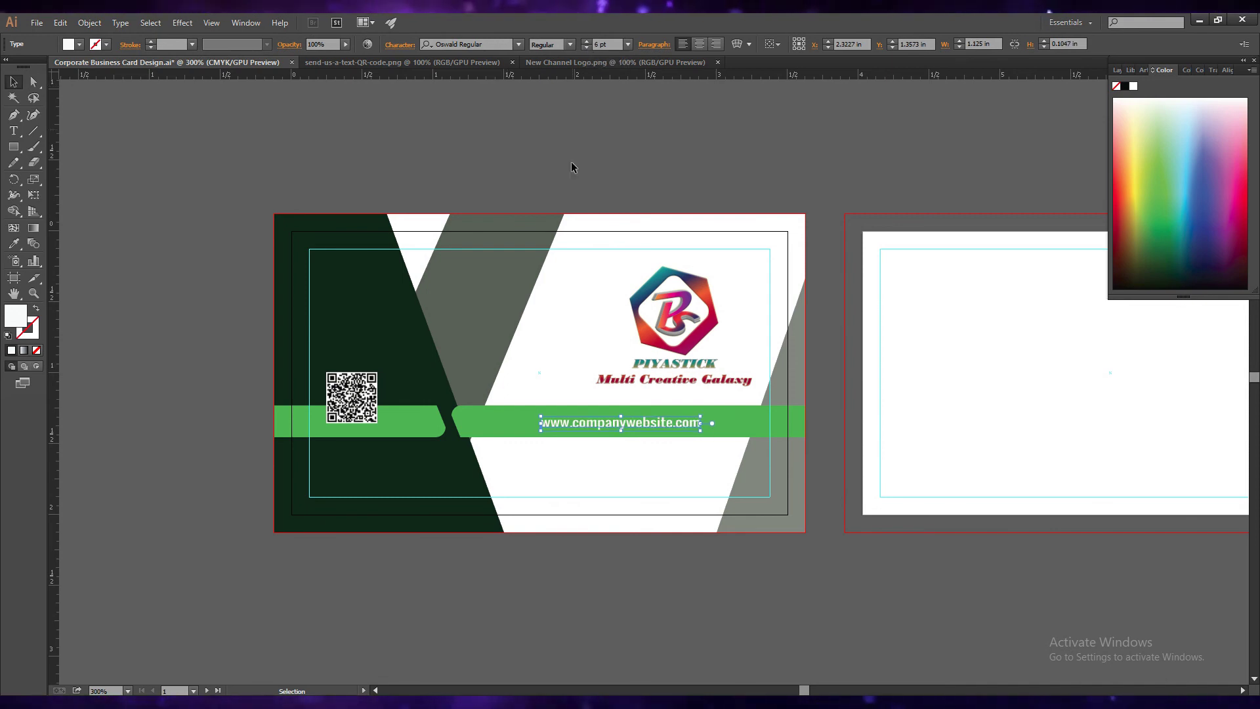
pyautogui.press('Right')
pyautogui.press('Right')
pyautogui.press('Right')
pyautogui.press('Right')
pyautogui.press('Right')
pyautogui.press('Right')
pyautogui.press('Up')
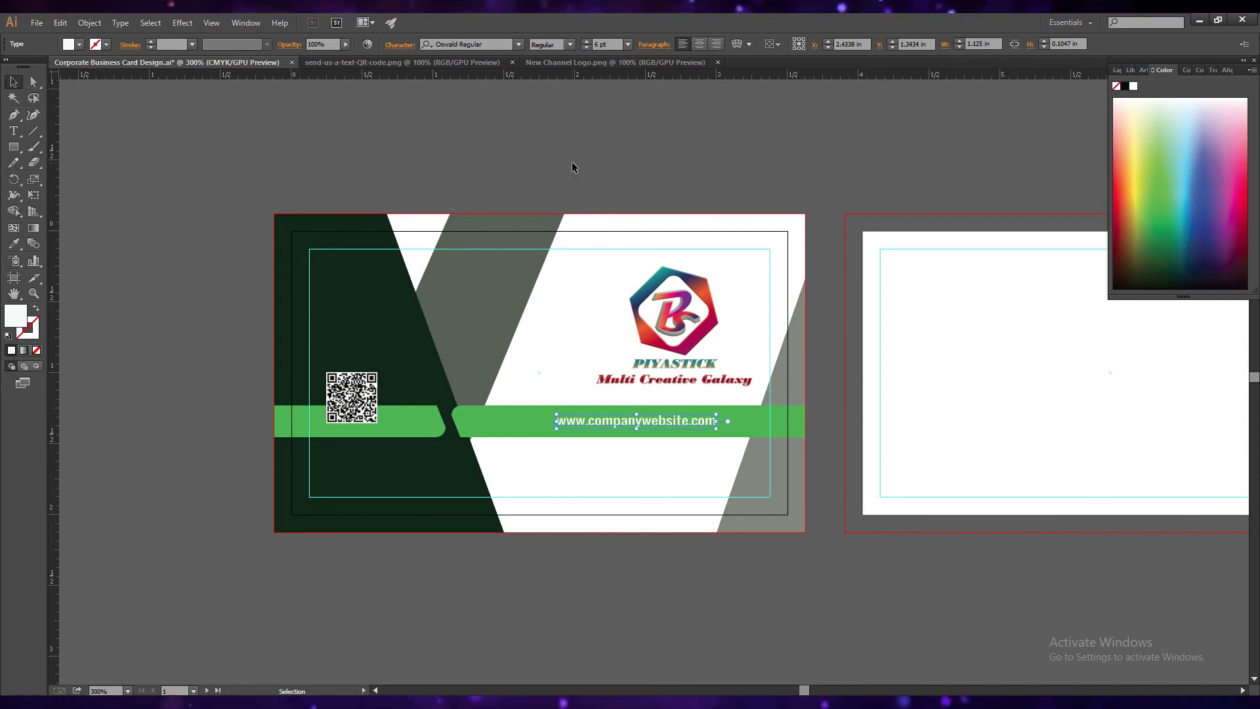
pyautogui.click(726, 612)
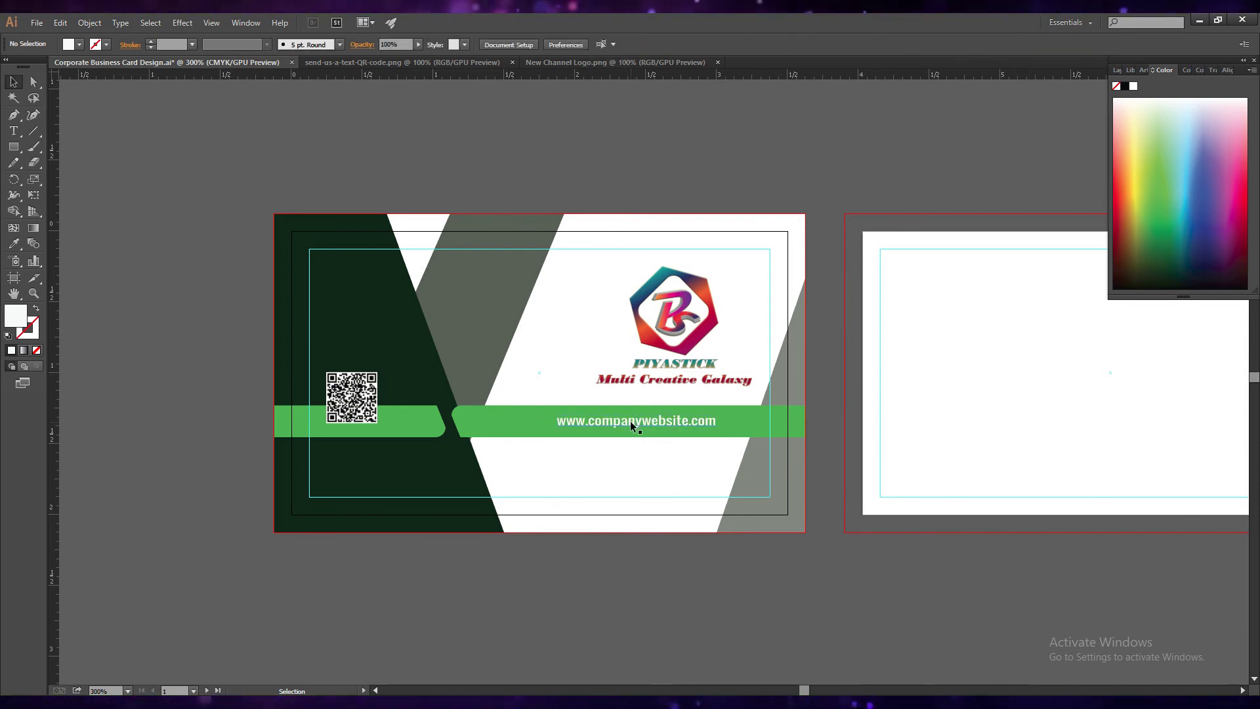
pyautogui.hotkey('ctrl', 's')
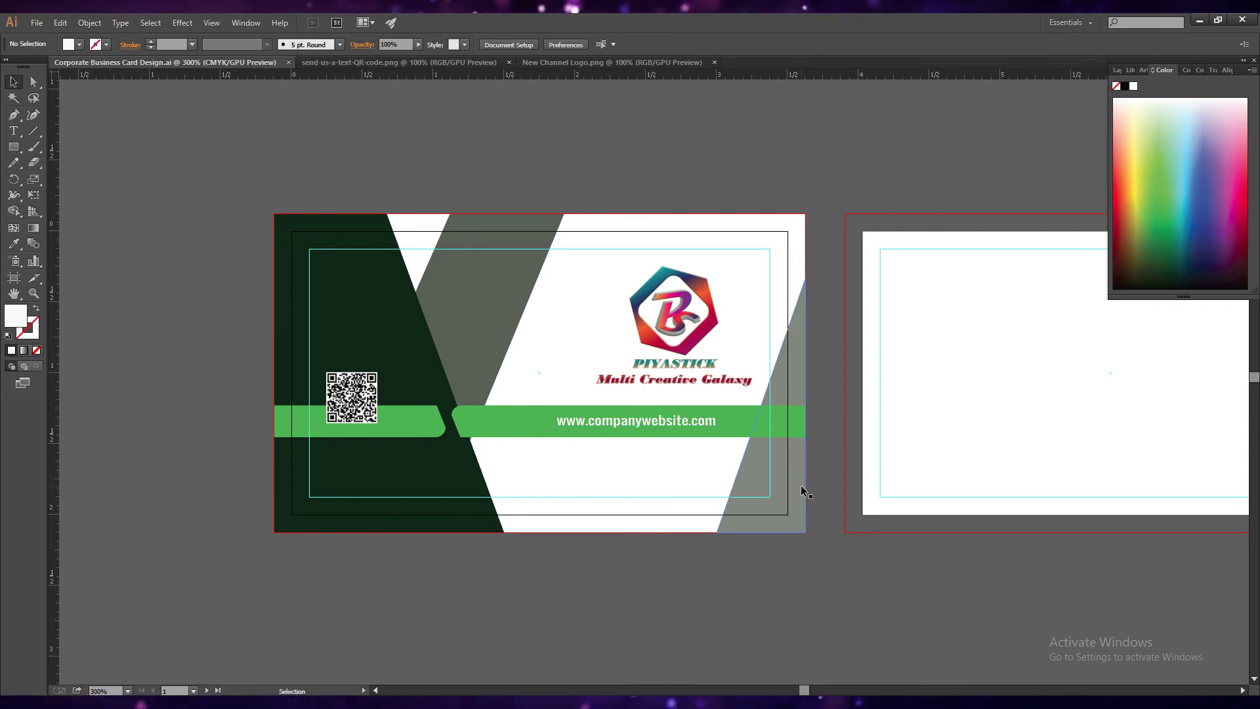
# - Fine-tune the website text's horizontal position within the green bar
pyautogui.click(654, 424)
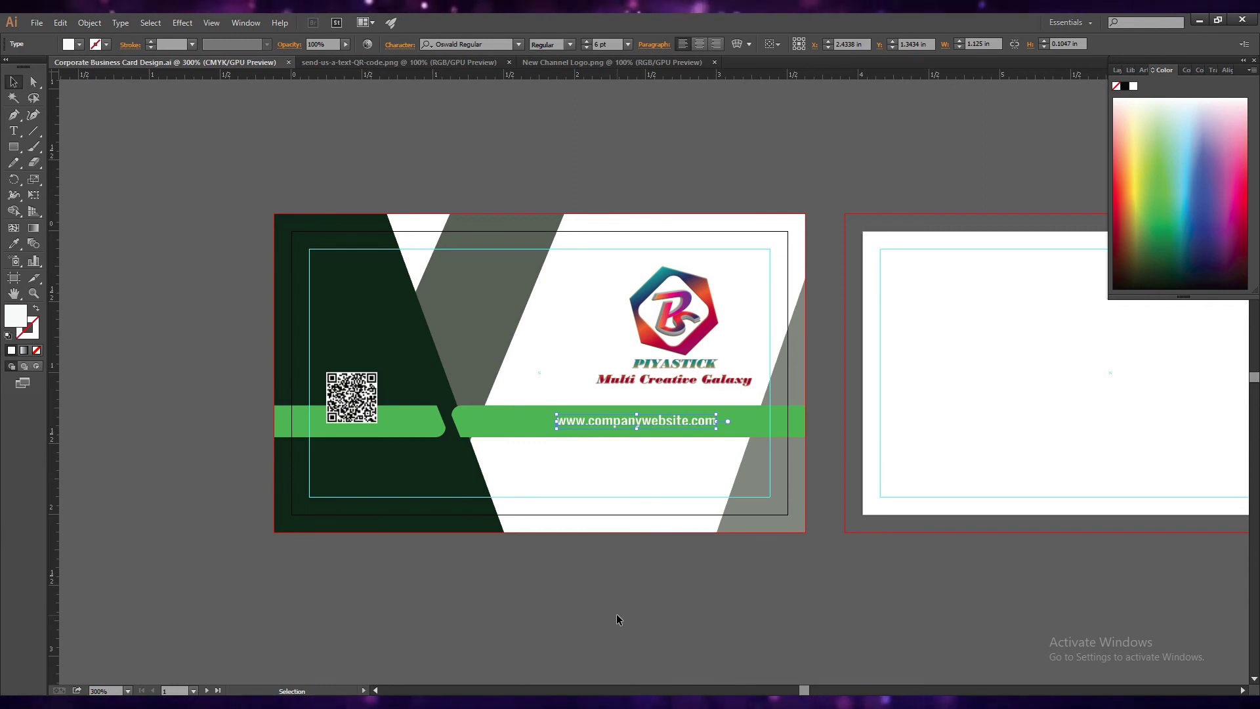
pyautogui.press('Right')
pyautogui.press('Right')
pyautogui.press('Right')
pyautogui.press('Right')
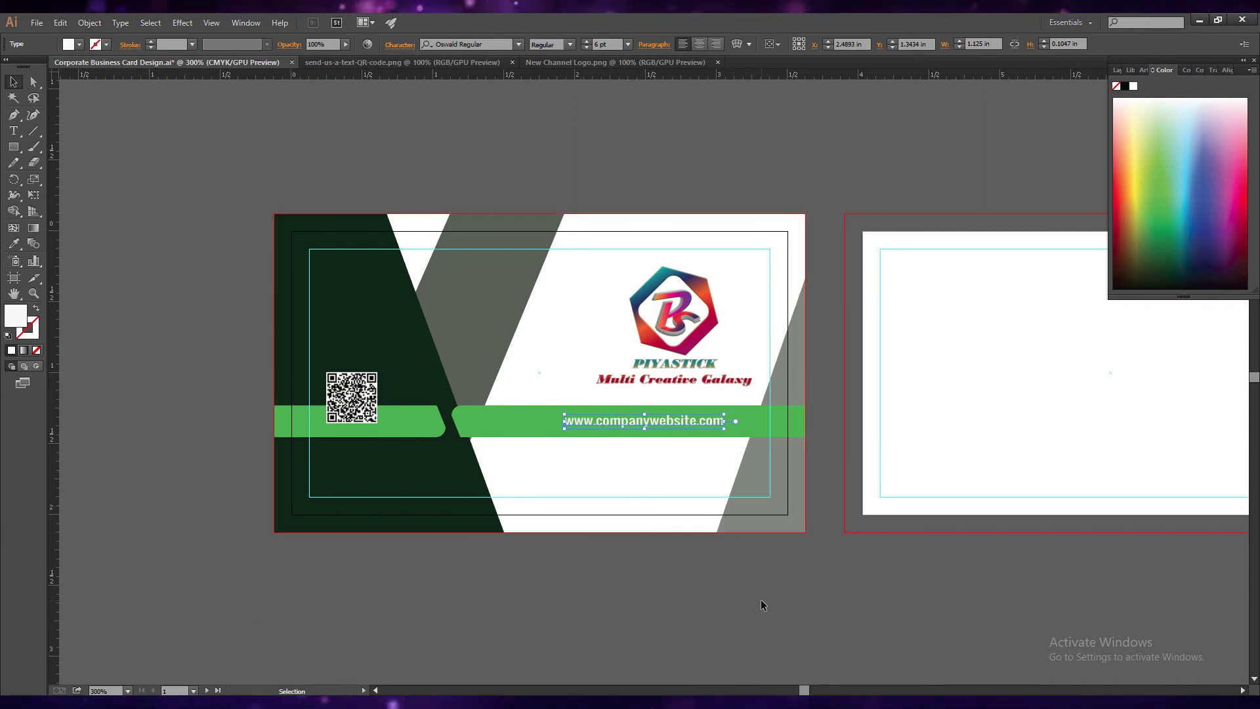
pyautogui.press('Left')
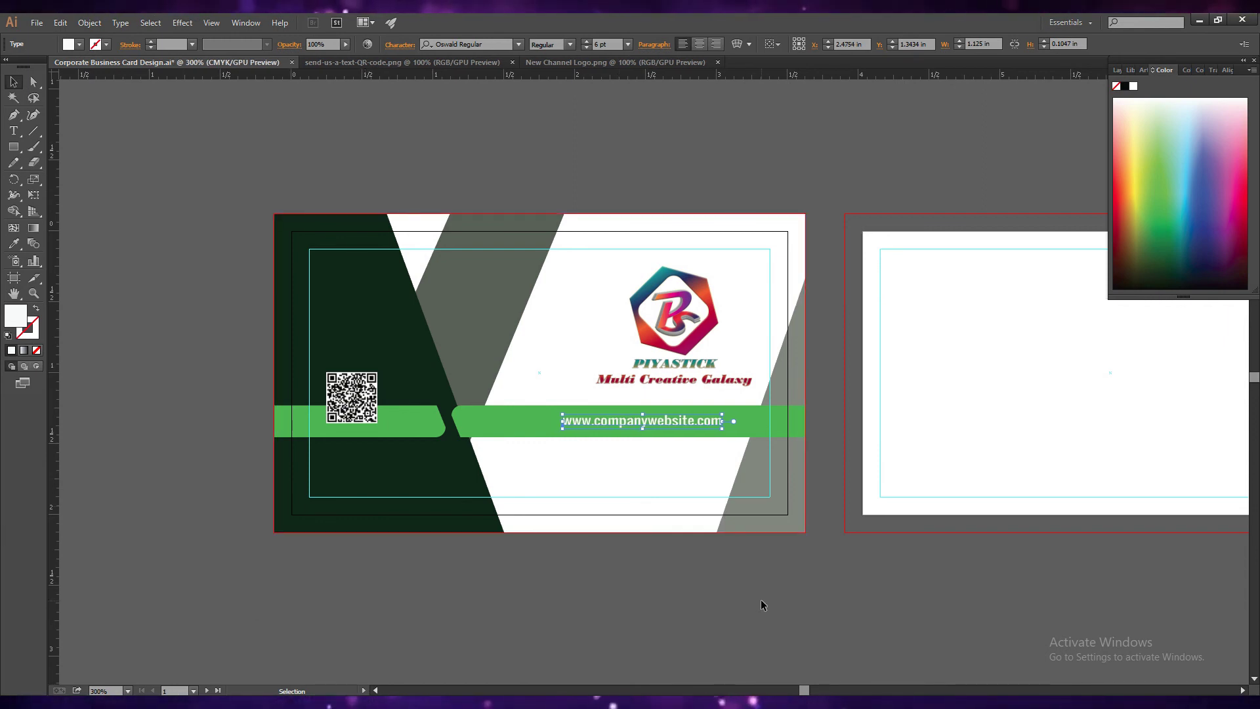
pyautogui.click(761, 600)
# - Nudge the PIYASTICK logo left above the website text and save
pyautogui.hotkey('ctrl', 's')
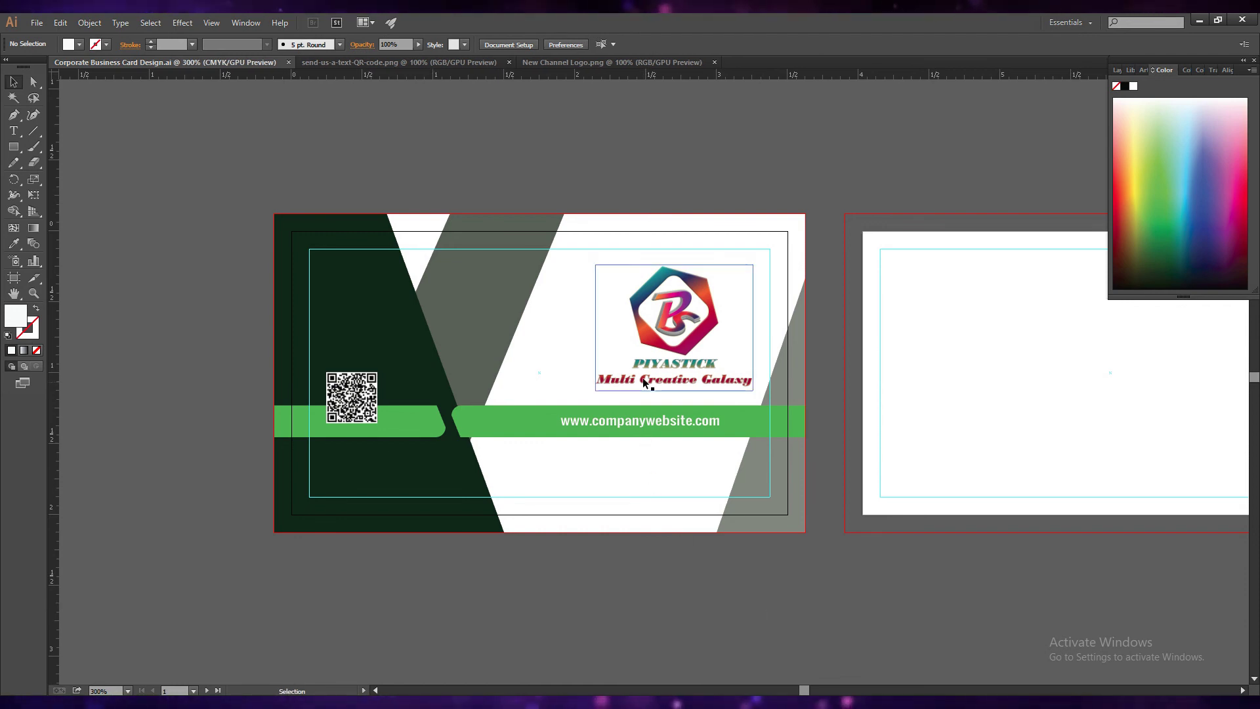
pyautogui.click(670, 423)
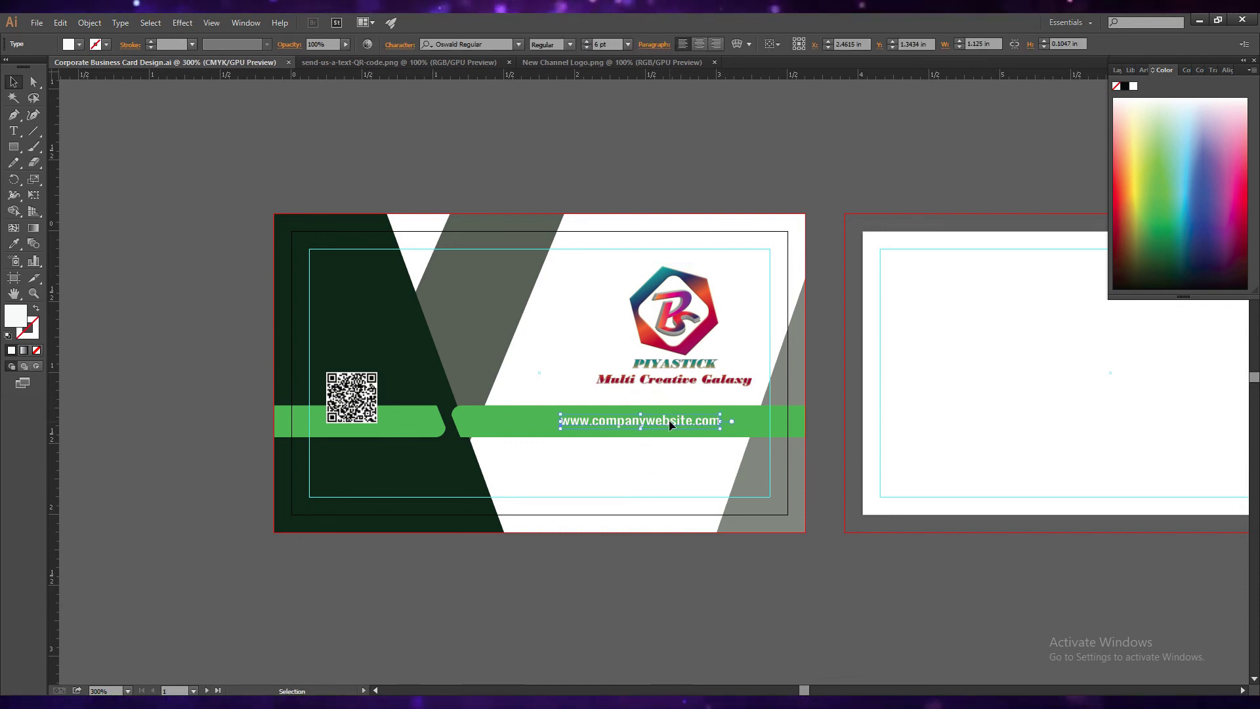
pyautogui.click(676, 322)
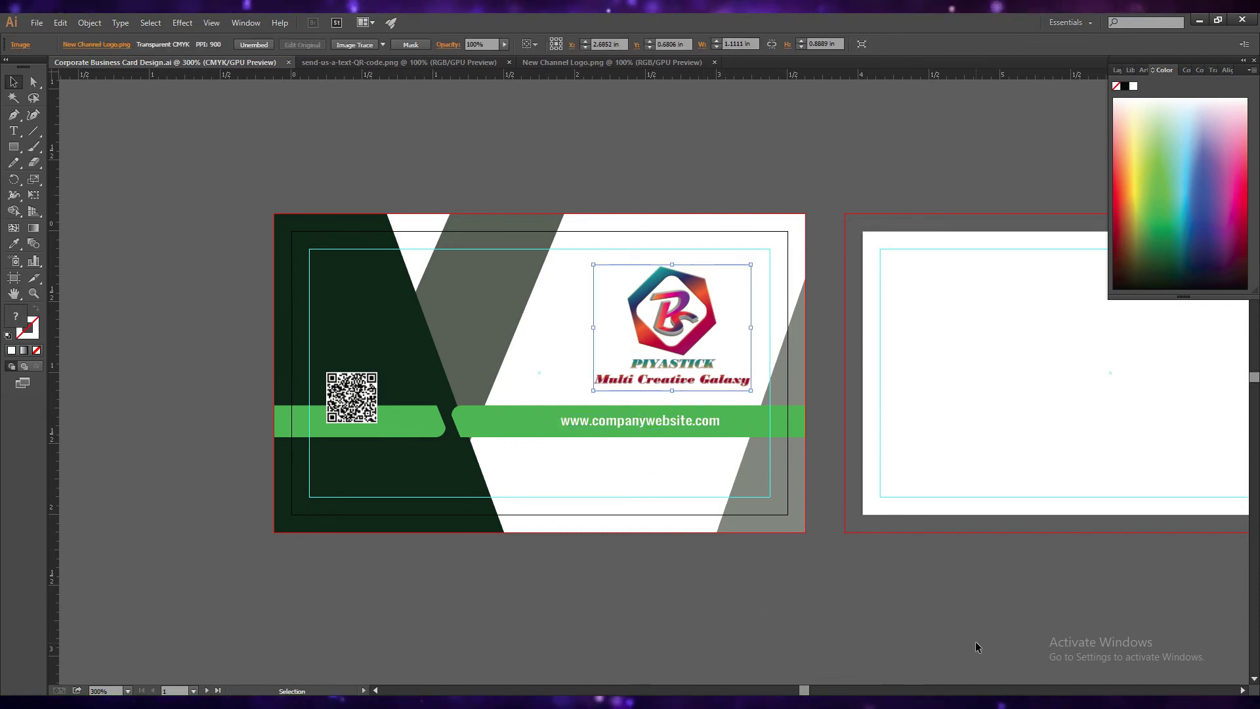
pyautogui.press('Left')
pyautogui.press('Left')
pyautogui.press('Left')
pyautogui.press('Left')
pyautogui.press('Left')
pyautogui.press('Left')
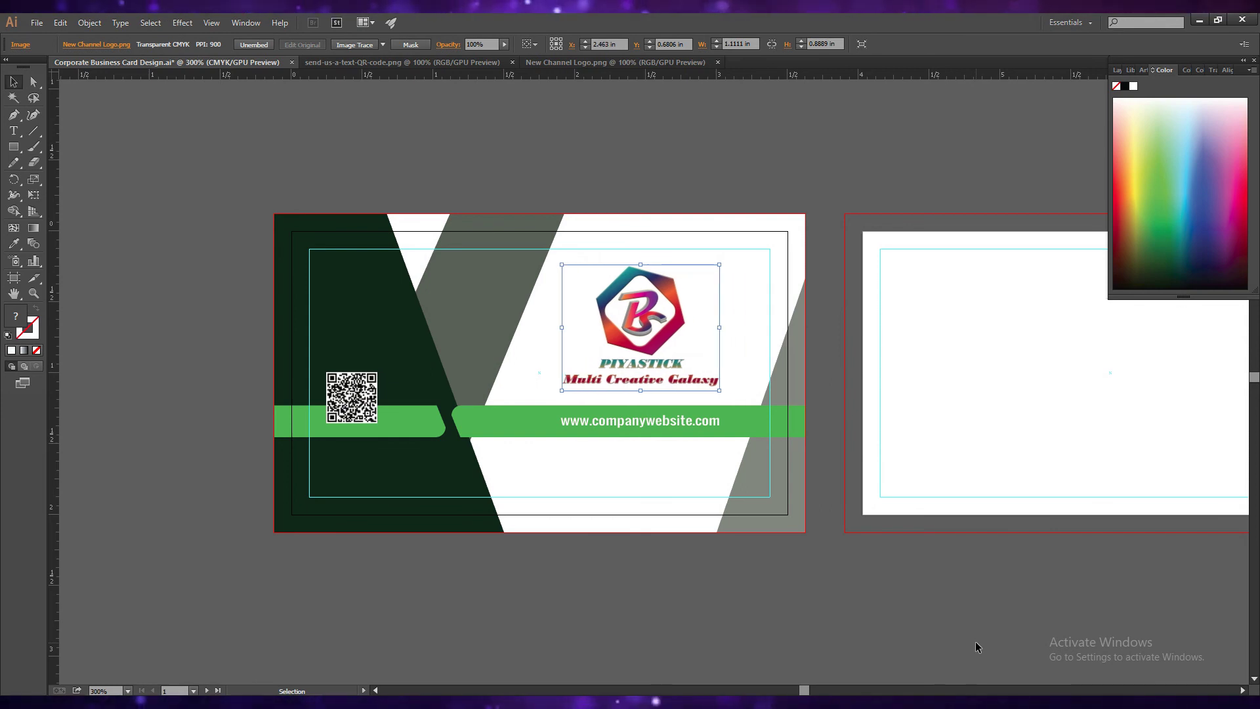
pyautogui.click(794, 621)
pyautogui.hotkey('ctrl', 's')
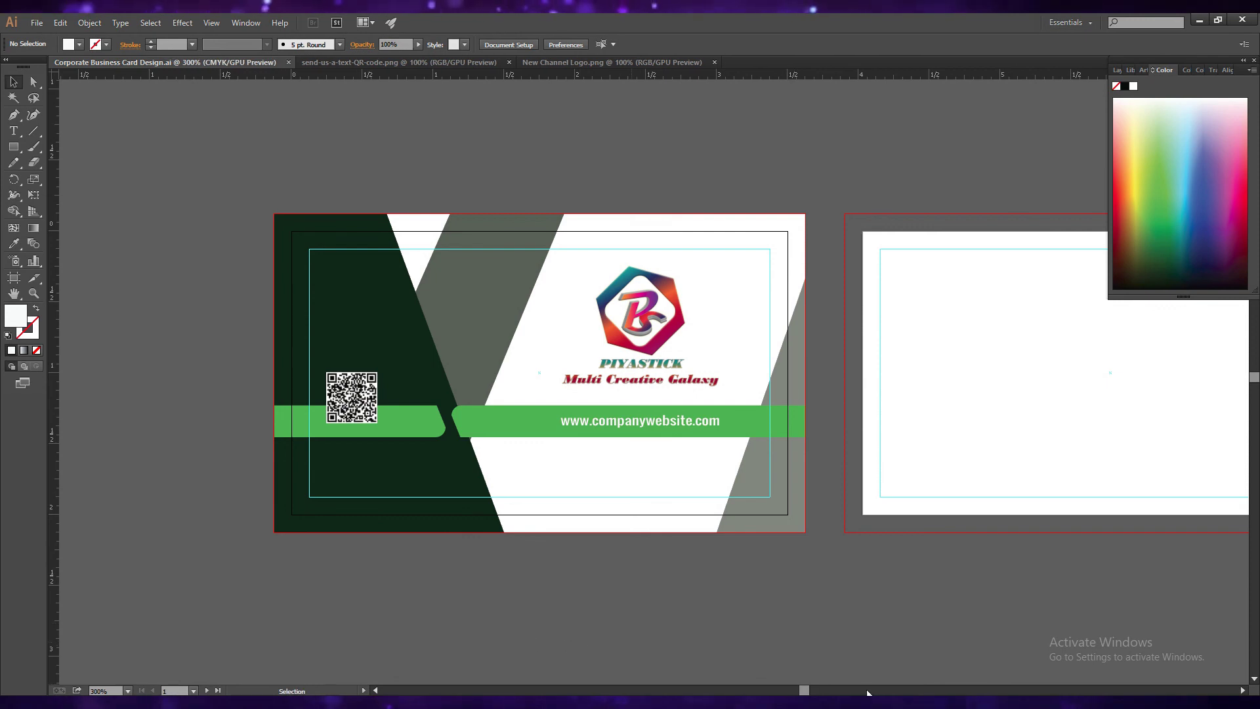
pyautogui.moveTo(805, 691); pyautogui.dragTo(810, 691)
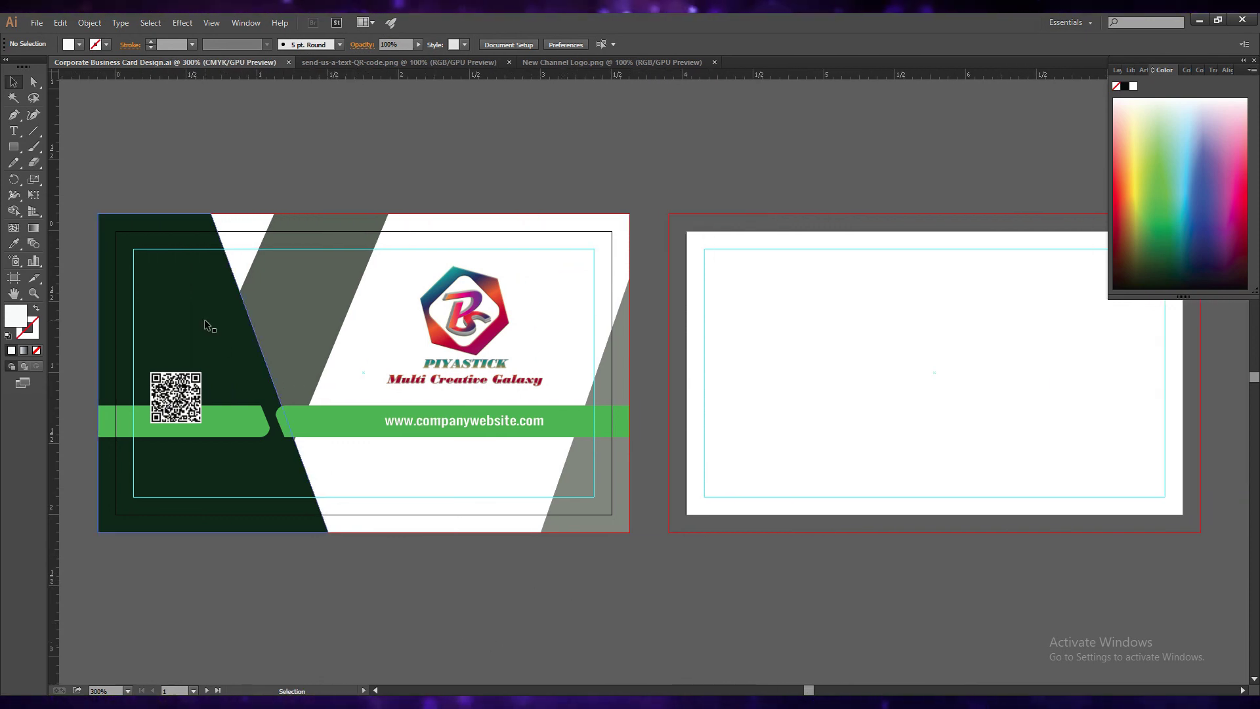
# - Copy the dark green, grey and white background shapes and both green bars onto the second artboard
pyautogui.click(111, 231)
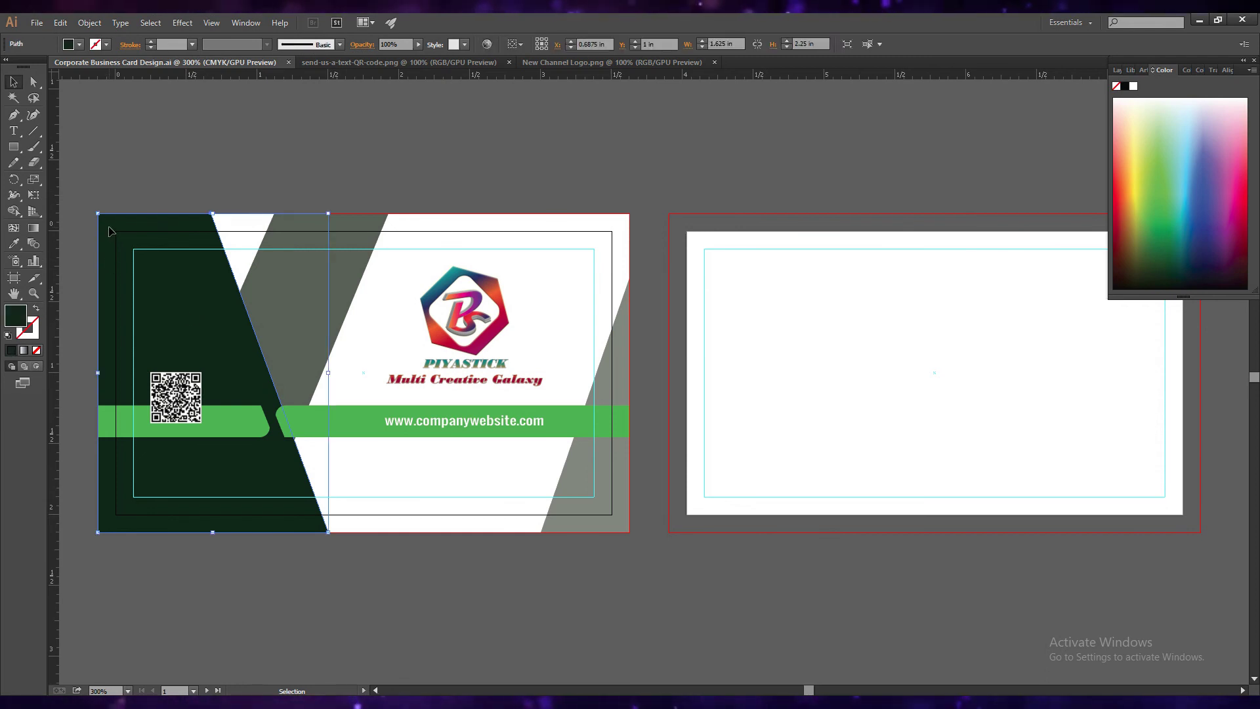
pyautogui.keyDown('shift'); pyautogui.click(289, 327); pyautogui.keyUp('shift')
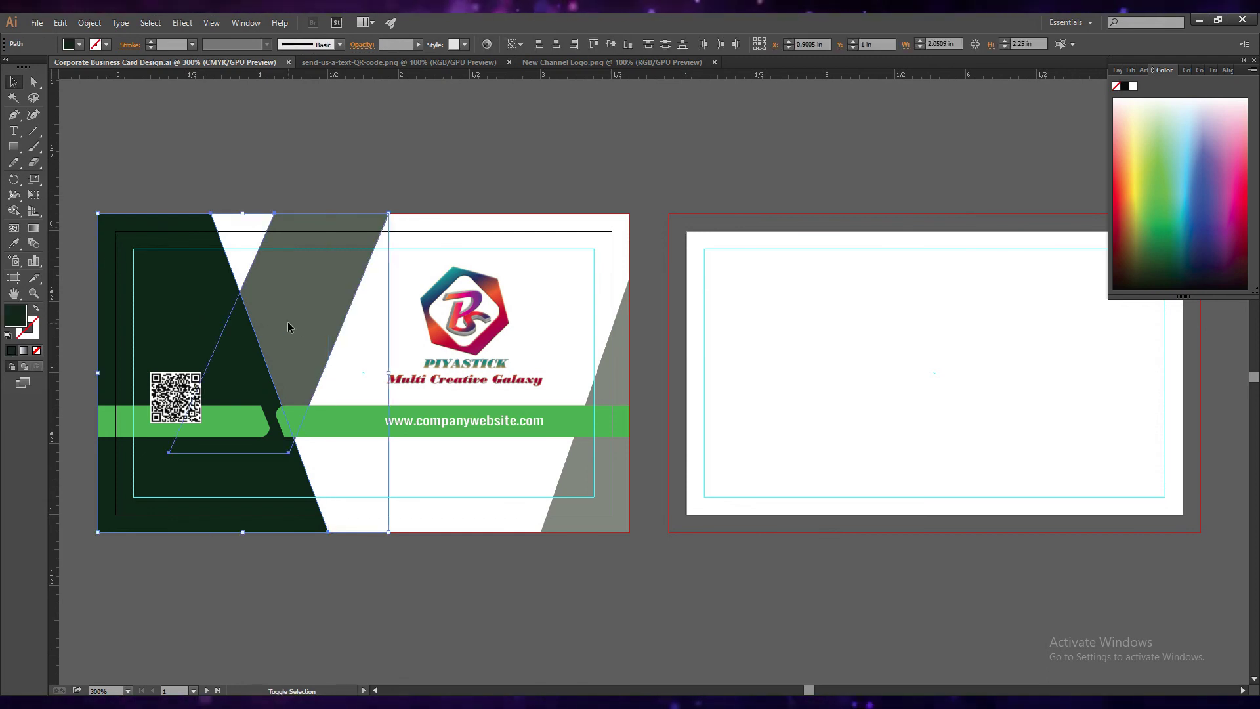
pyautogui.keyDown('shift'); pyautogui.click(574, 473); pyautogui.keyUp('shift')
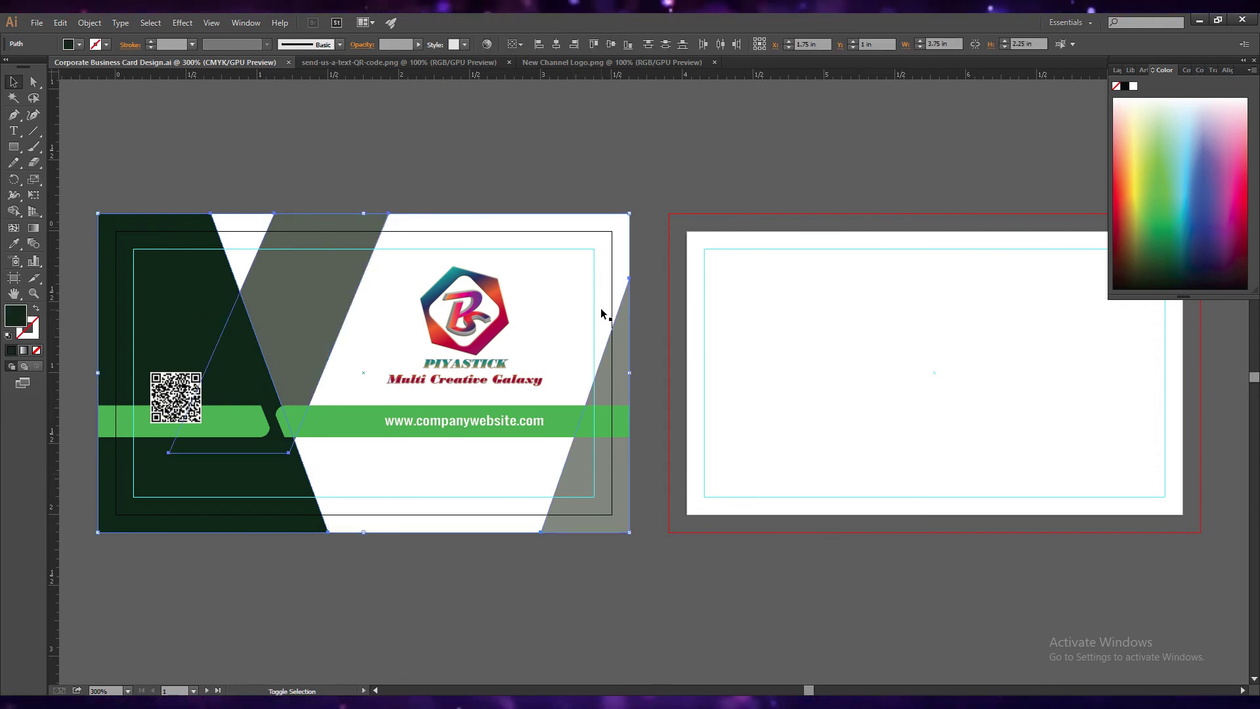
pyautogui.keyDown('shift'); pyautogui.click(622, 237); pyautogui.keyUp('shift')
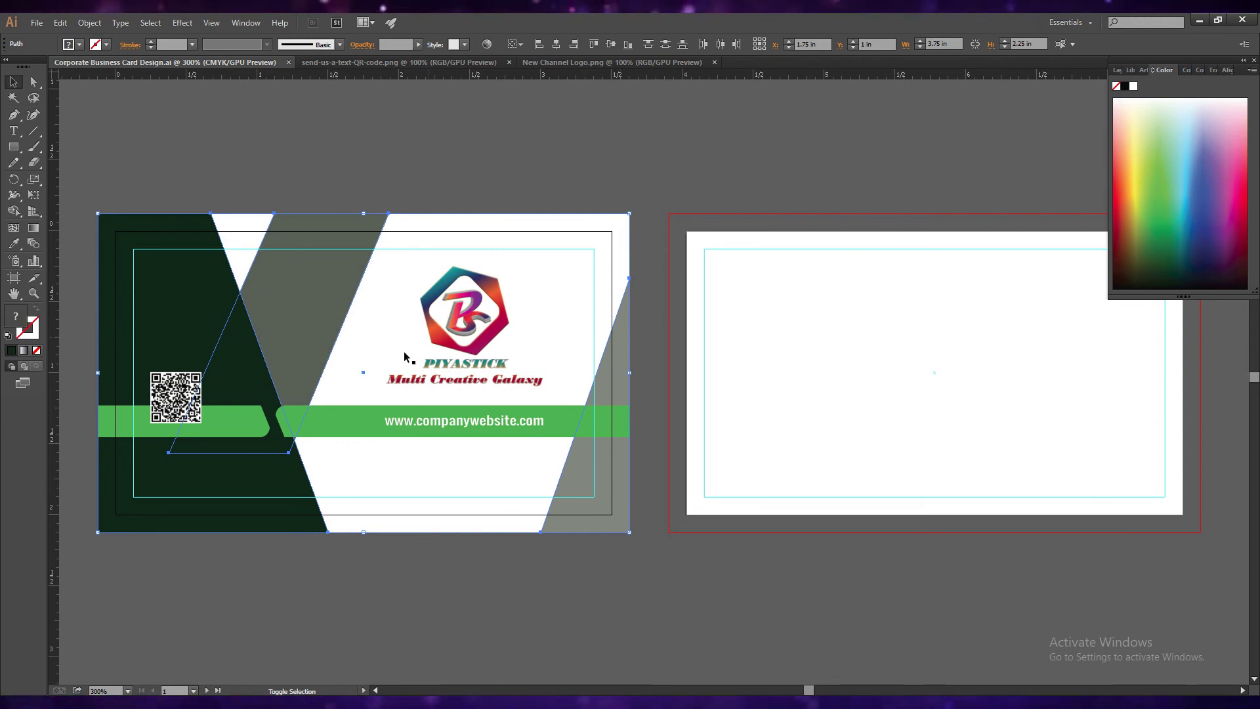
pyautogui.keyDown('shift'); pyautogui.click(411, 423); pyautogui.keyUp('shift')
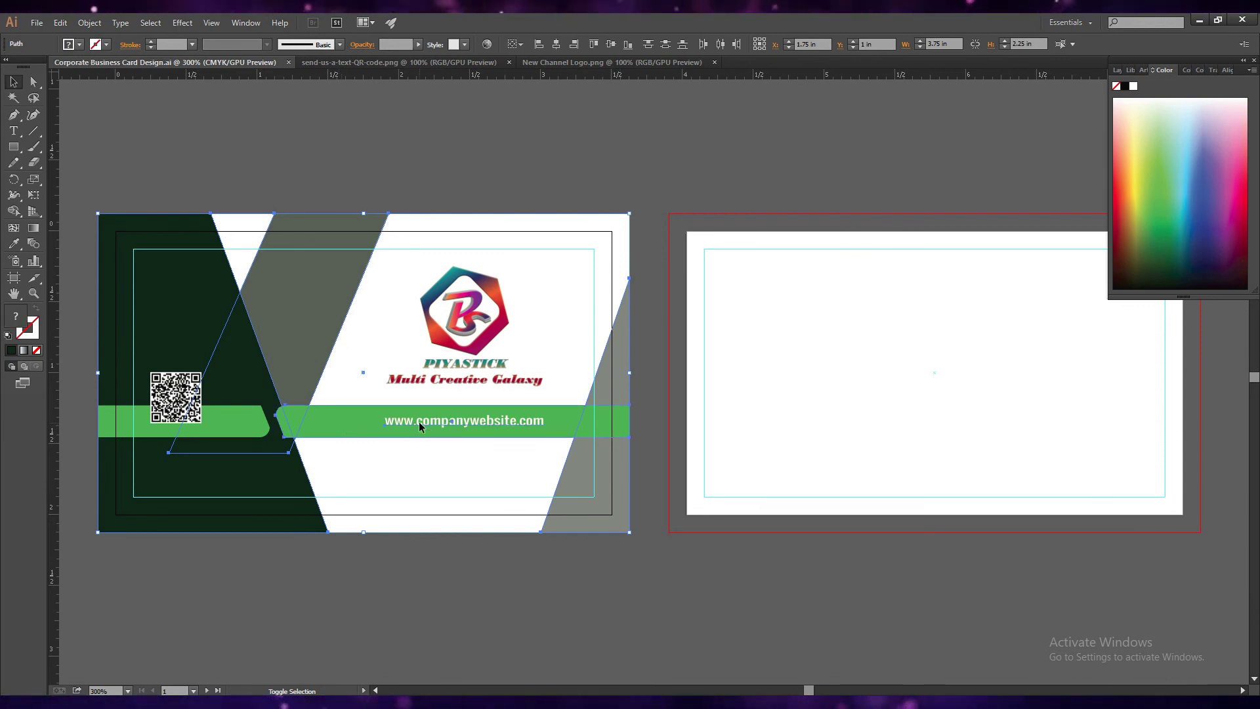
pyautogui.keyDown('shift'); pyautogui.click(241, 430); pyautogui.keyUp('shift')
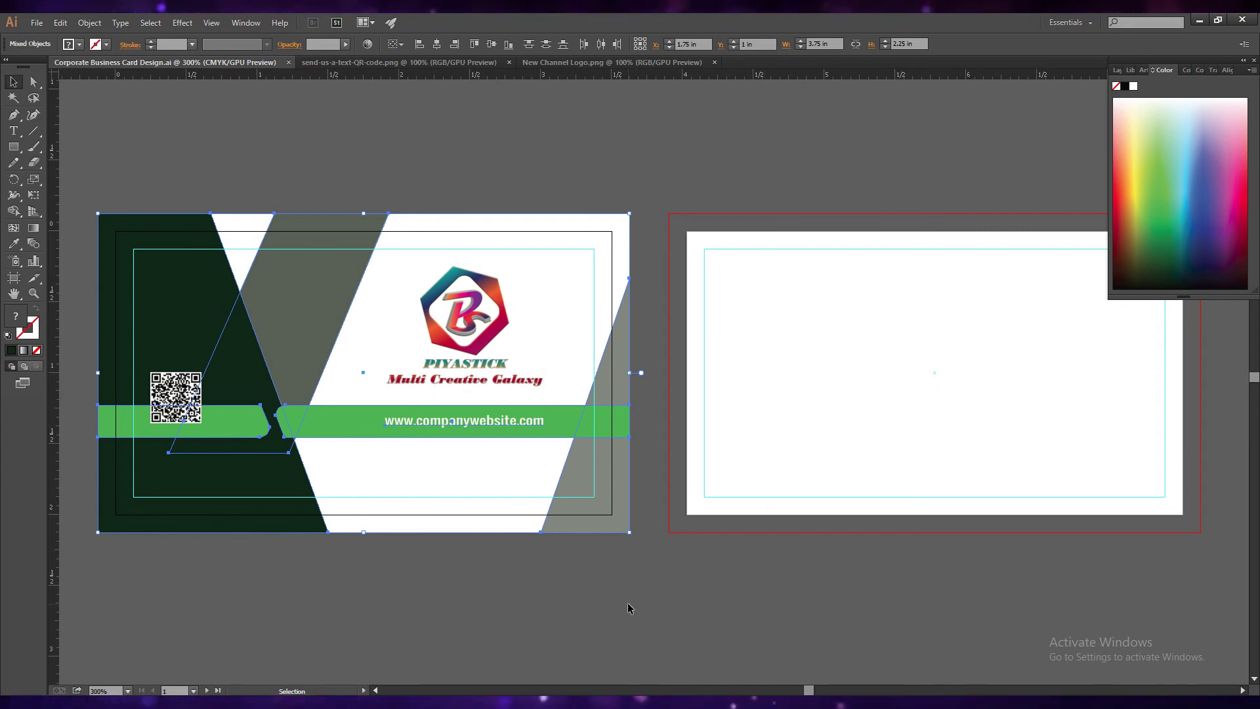
pyautogui.moveTo(497, 486); pyautogui.dragTo(1068, 485)
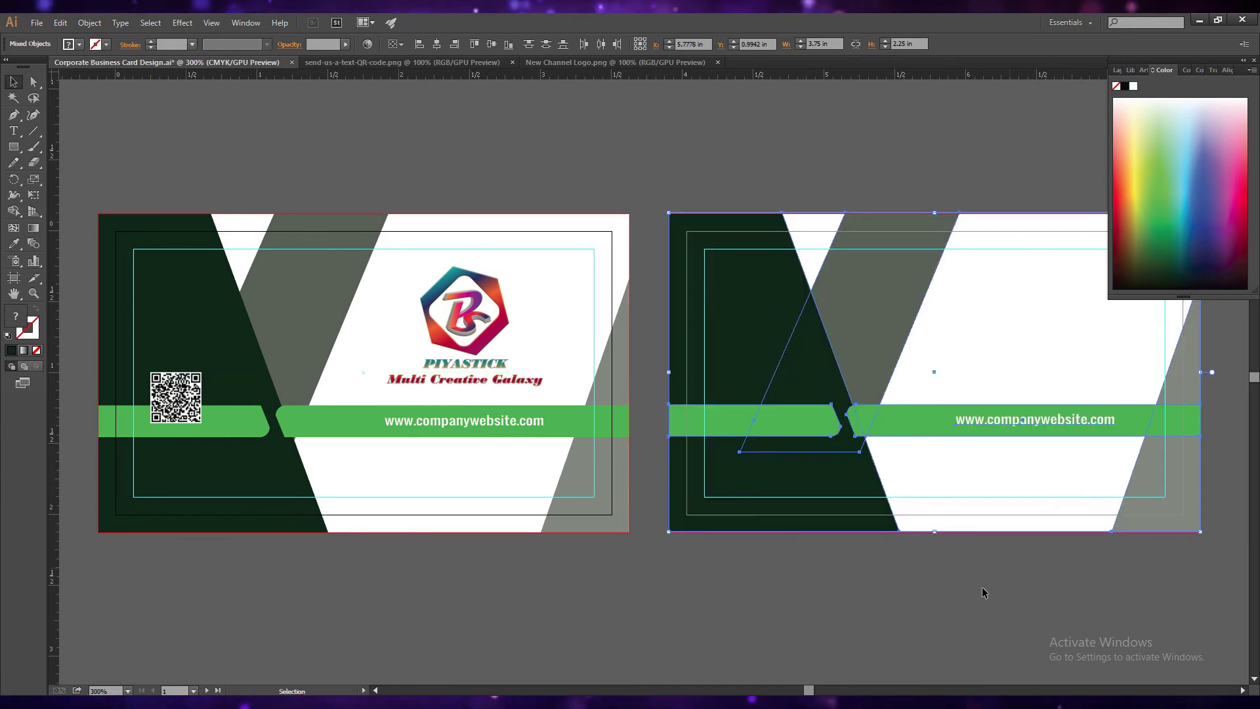
pyautogui.moveTo(809, 691); pyautogui.dragTo(814, 691)
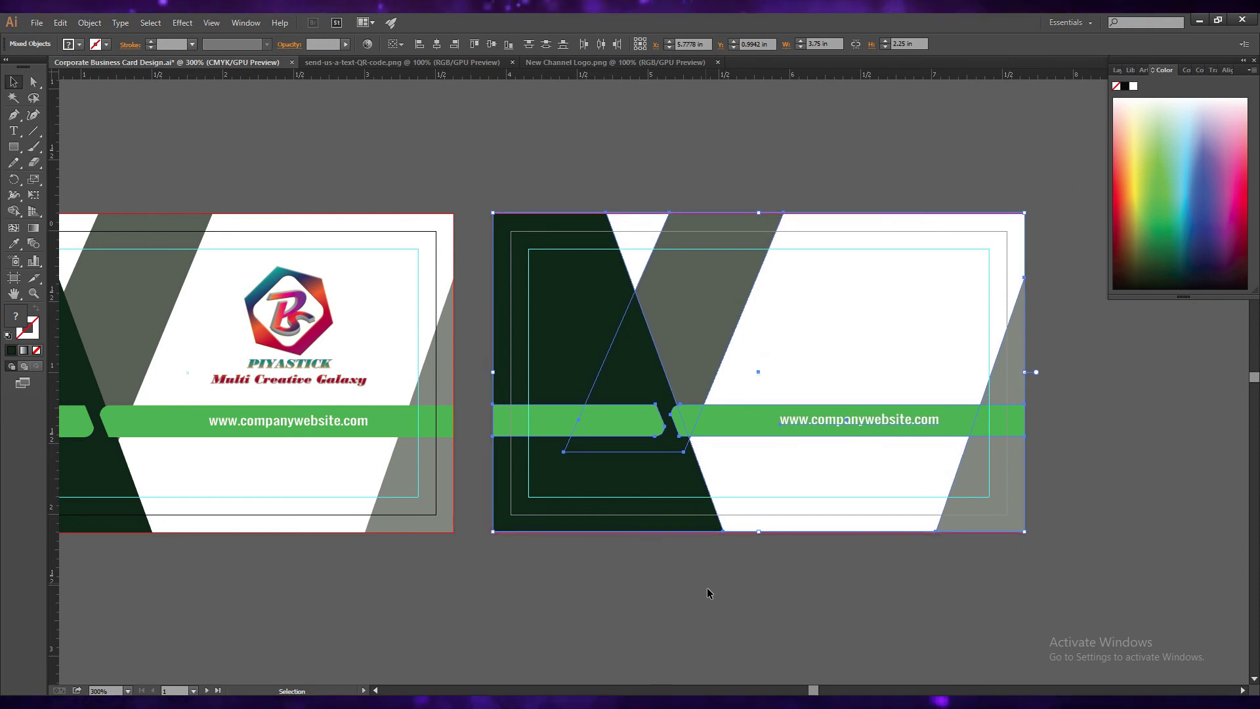
# - Move the website text off the back card, below it
pyautogui.click(707, 588)
pyautogui.click(879, 424)
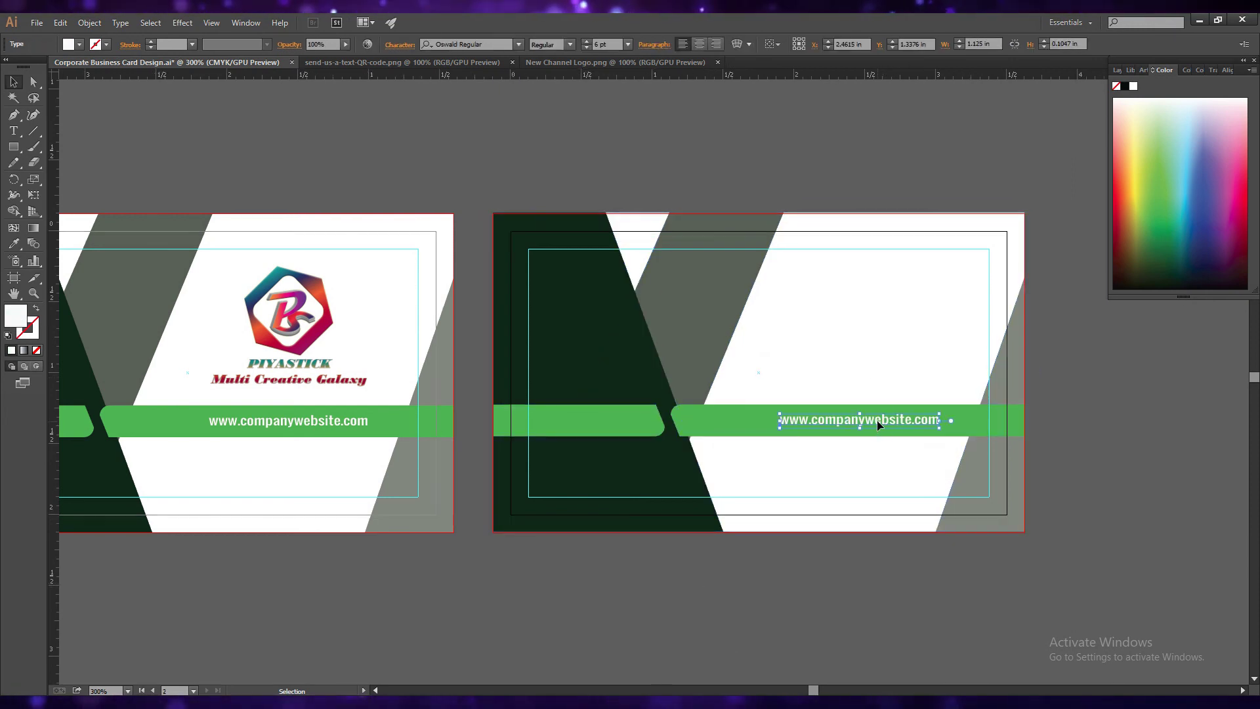
pyautogui.moveTo(880, 423); pyautogui.dragTo(796, 597)
# - Reflect the back card's dark green, grey and green bar shapes left to right
pyautogui.click(629, 355)
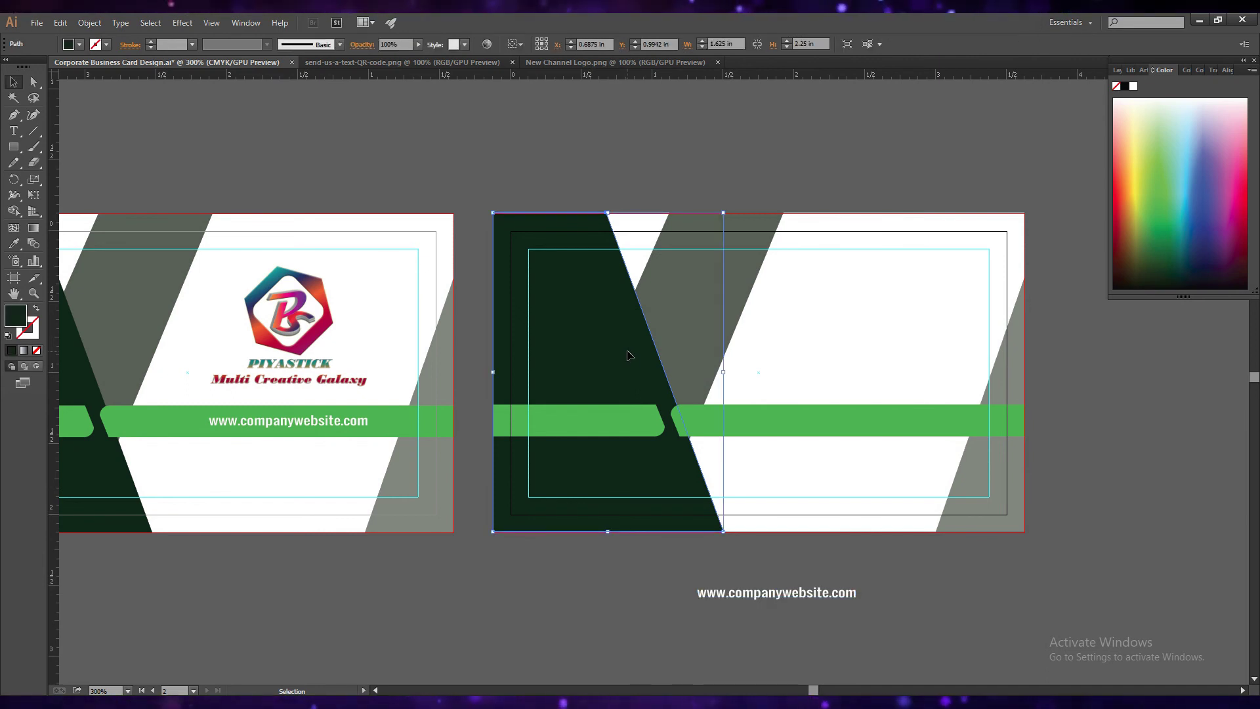
pyautogui.keyDown('shift'); pyautogui.click(1007, 500); pyautogui.keyUp('shift')
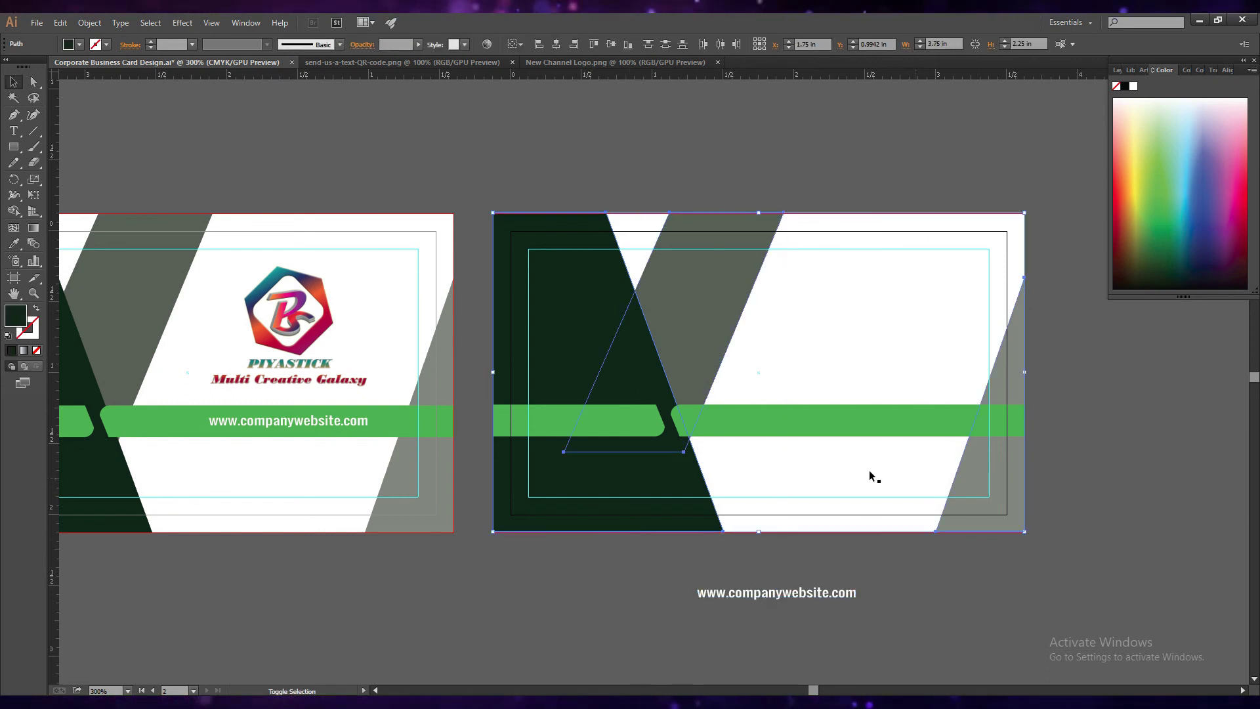
pyautogui.keyDown('shift'); pyautogui.click(790, 430); pyautogui.keyUp('shift')
pyautogui.rightClick(547, 424)
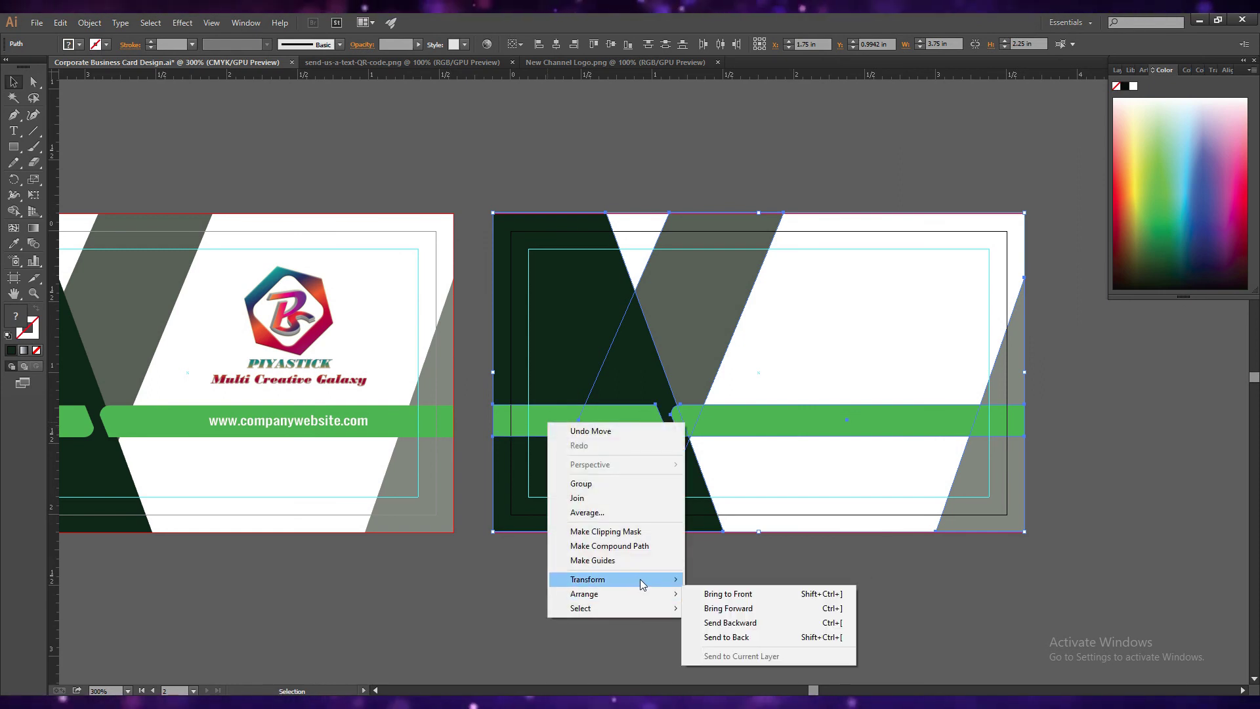
pyautogui.moveTo(588, 579)
pyautogui.click(731, 628)
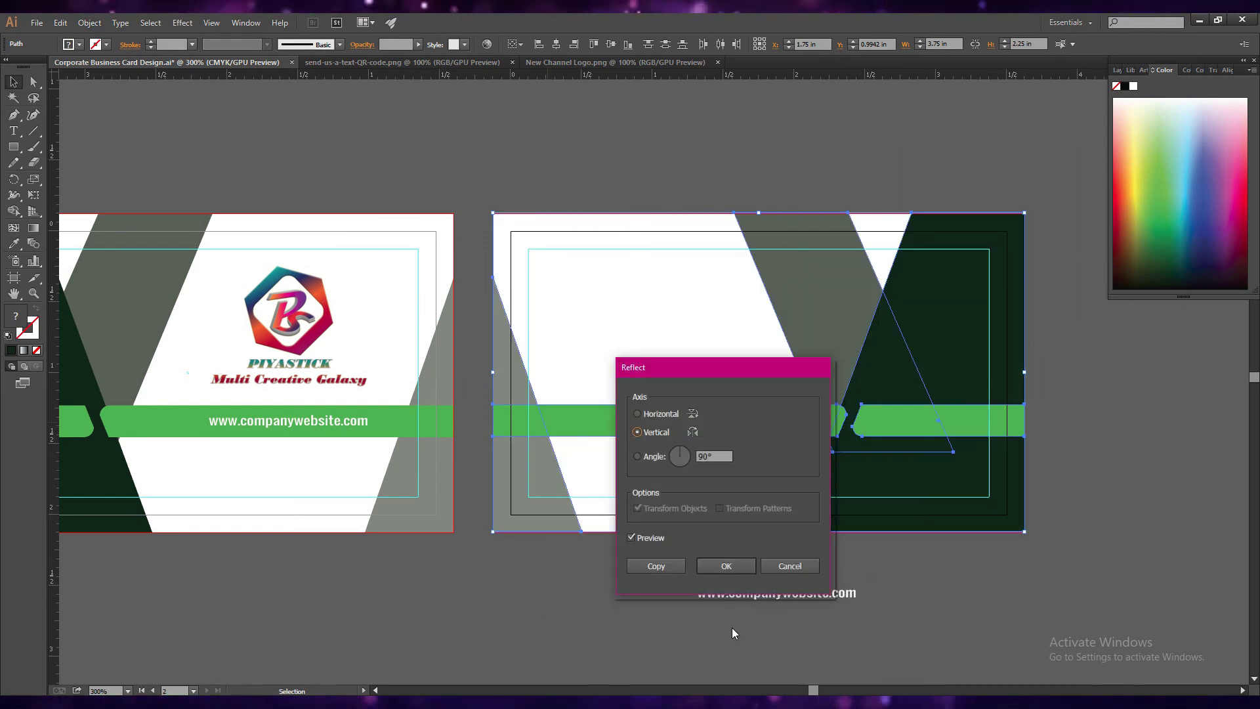
pyautogui.click(722, 567)
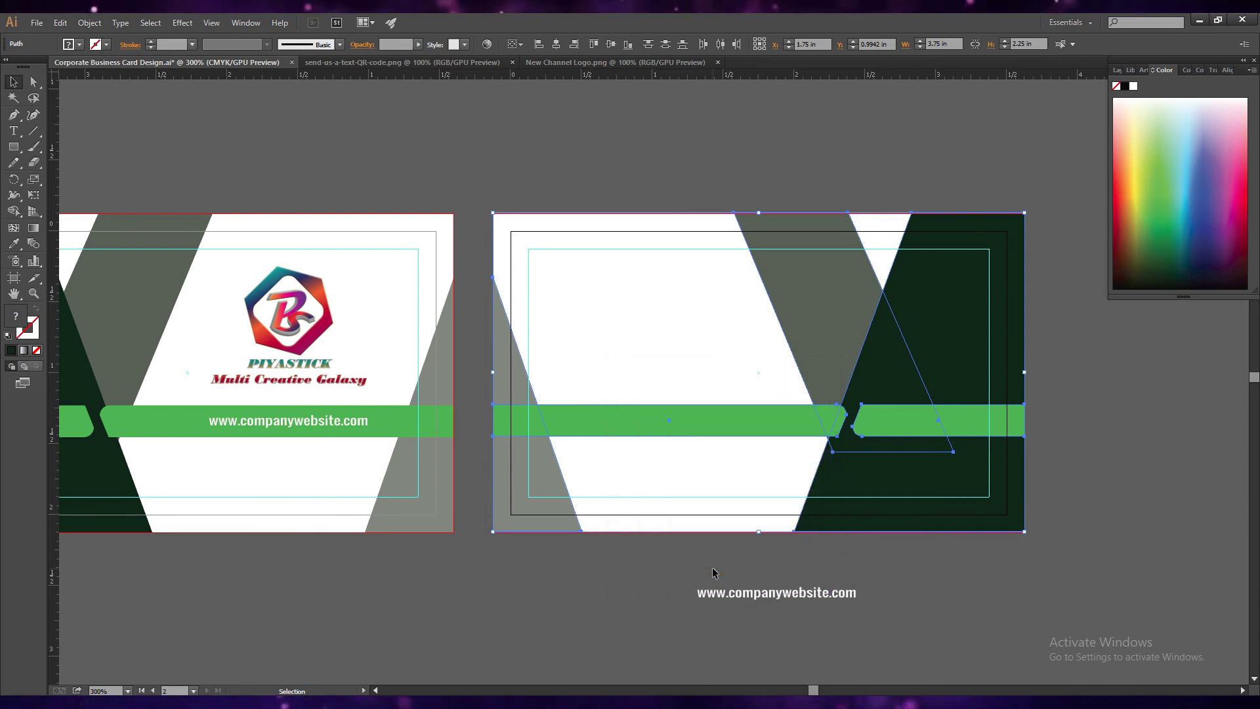
pyautogui.click(975, 616)
# - Delete the right green bar piece and move the website text onto the remaining bar
pyautogui.click(906, 418)
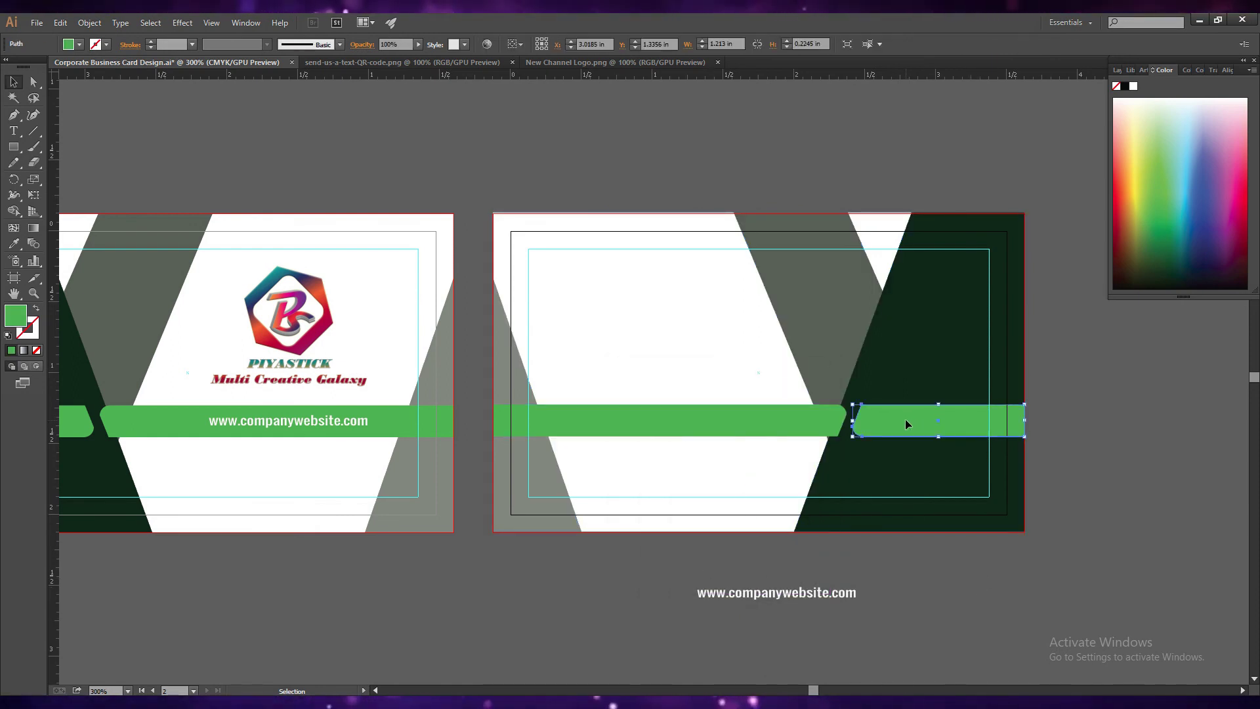
pyautogui.press('Delete')
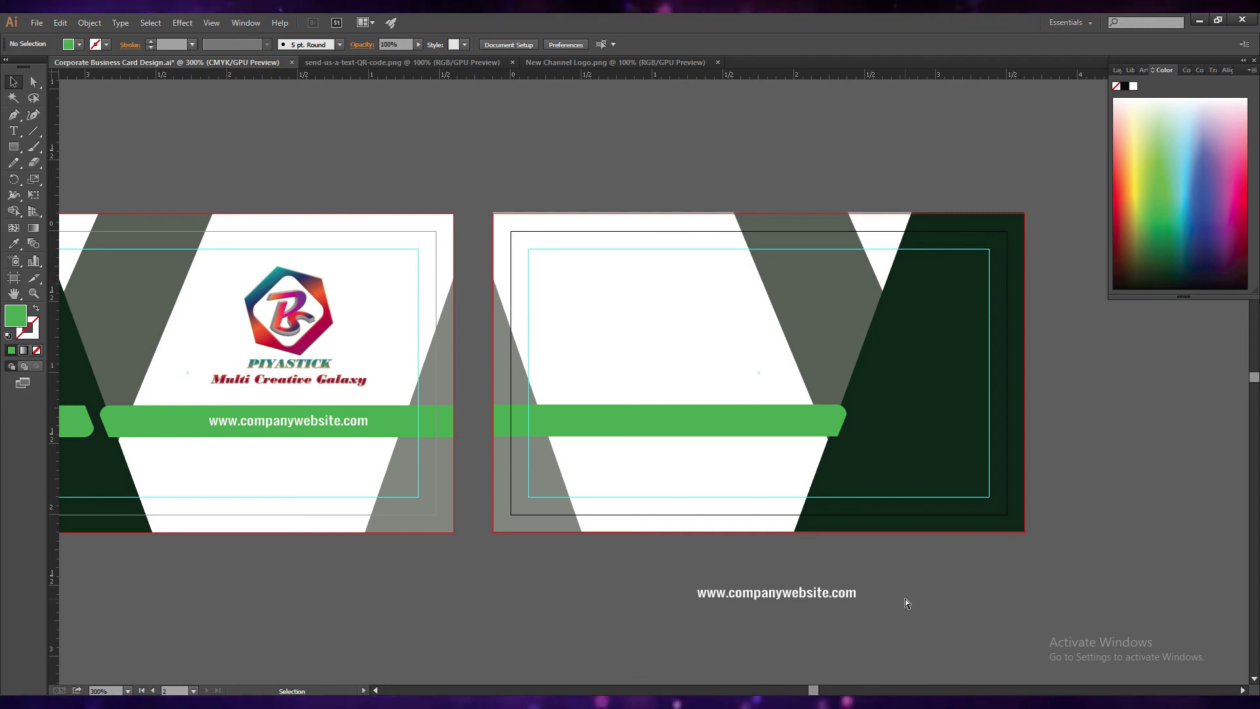
pyautogui.hotkey('ctrl', 's')
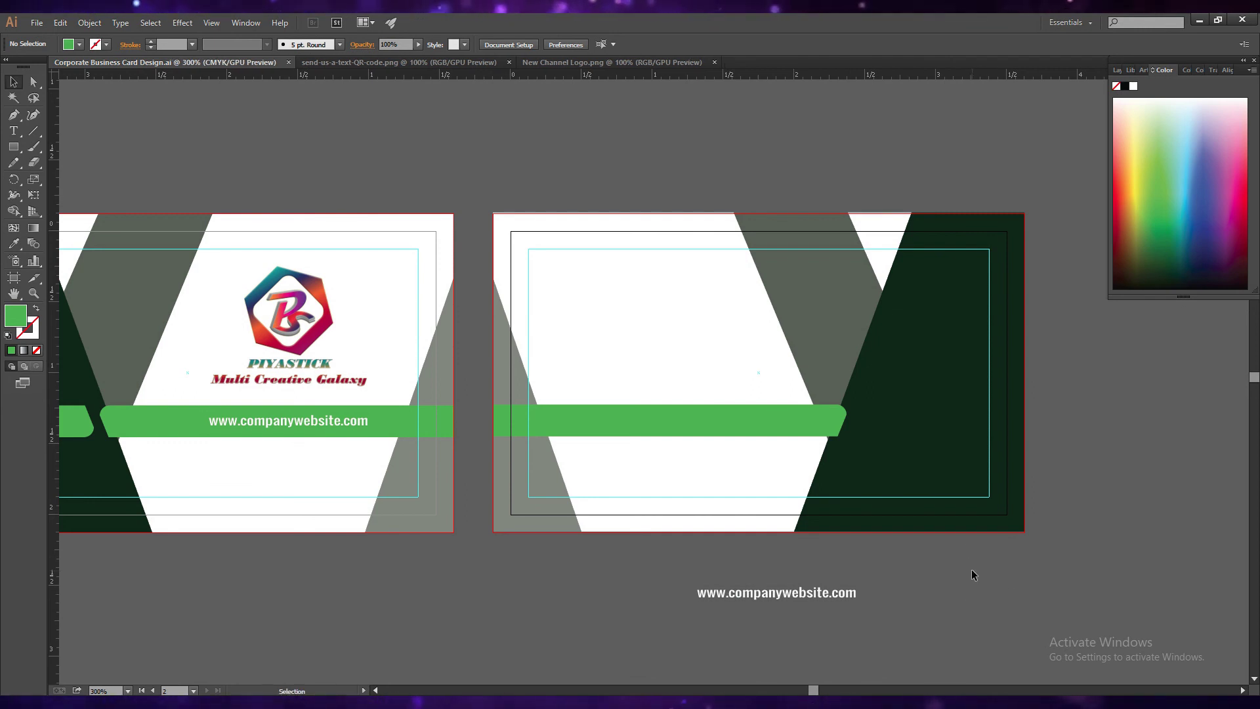
pyautogui.click(758, 596)
pyautogui.moveTo(758, 596); pyautogui.dragTo(644, 423)
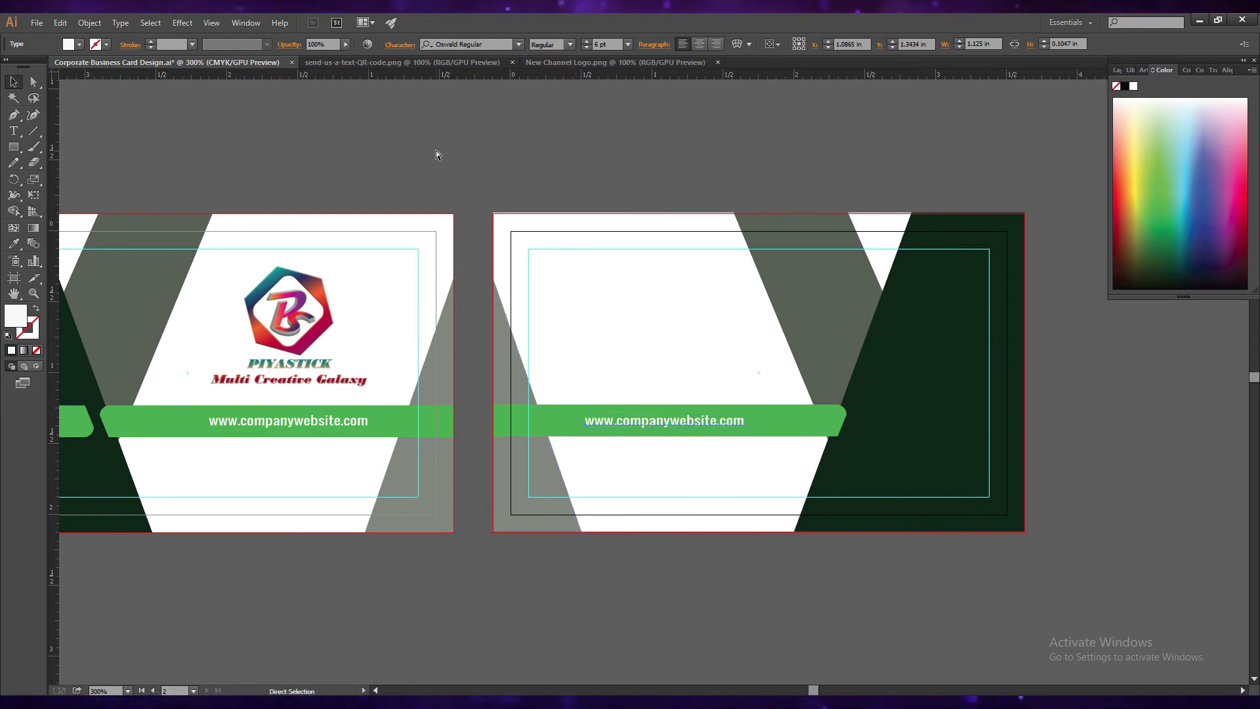
pyautogui.hotkey('ctrl', 's')
# - Copy the background's dark green hex 0C2315 and apply it as the website text fill
pyautogui.doubleClick(21, 323)
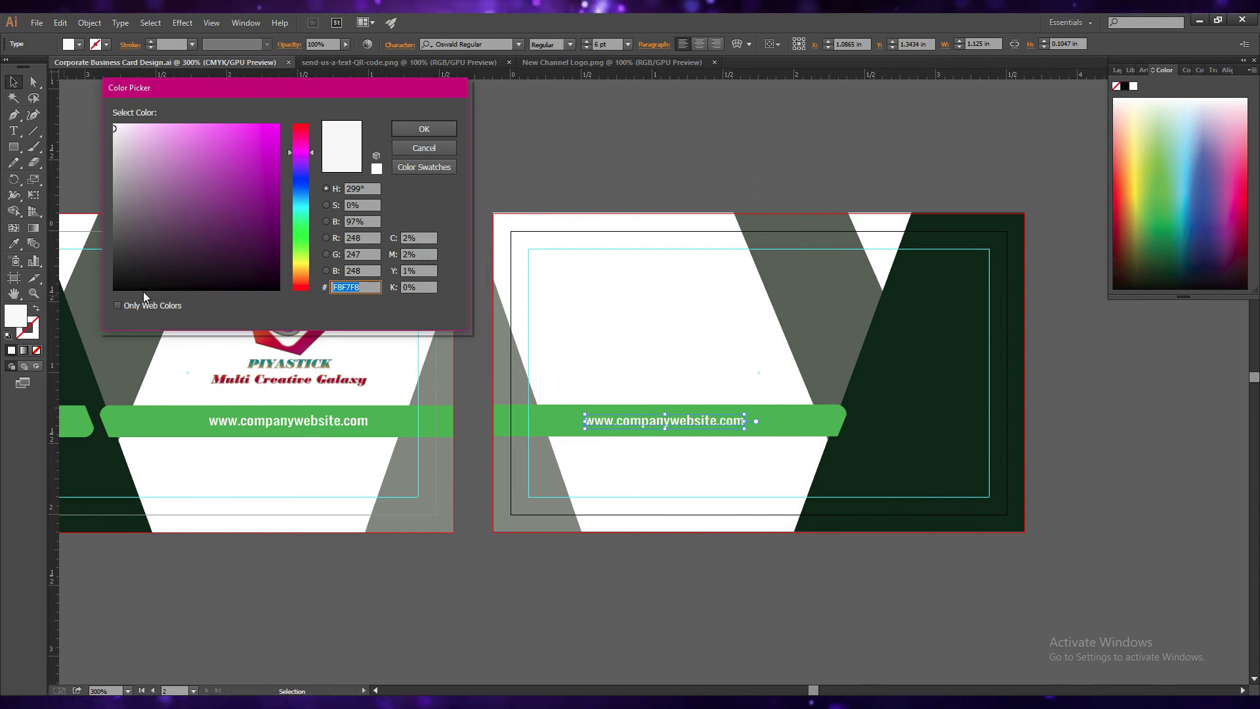
pyautogui.click(424, 147)
pyautogui.click(898, 465)
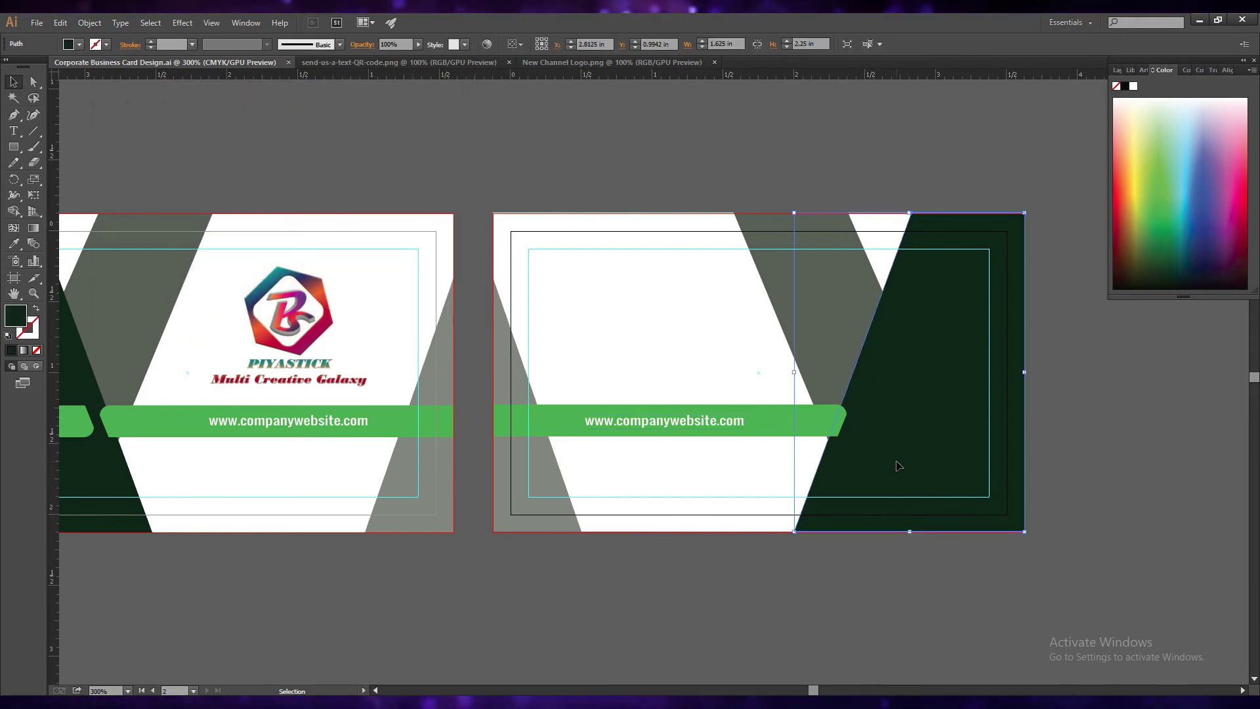
pyautogui.doubleClick(13, 319)
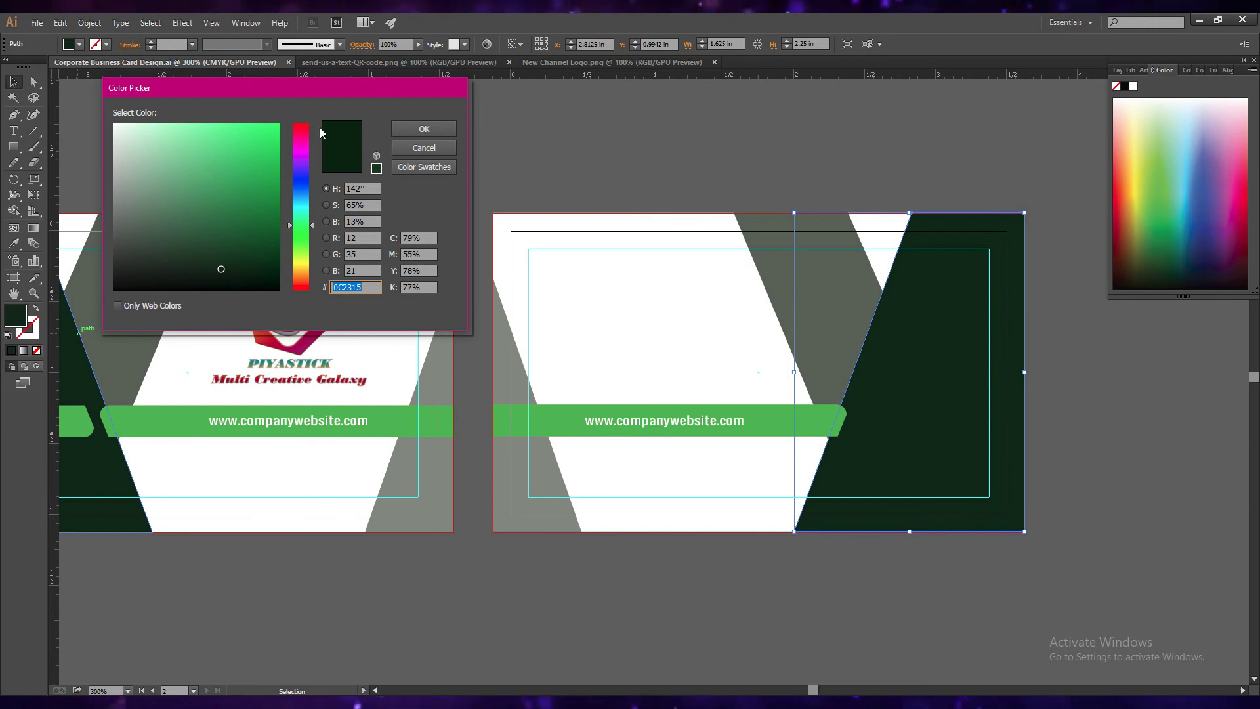
pyautogui.click(424, 148)
pyautogui.click(663, 426)
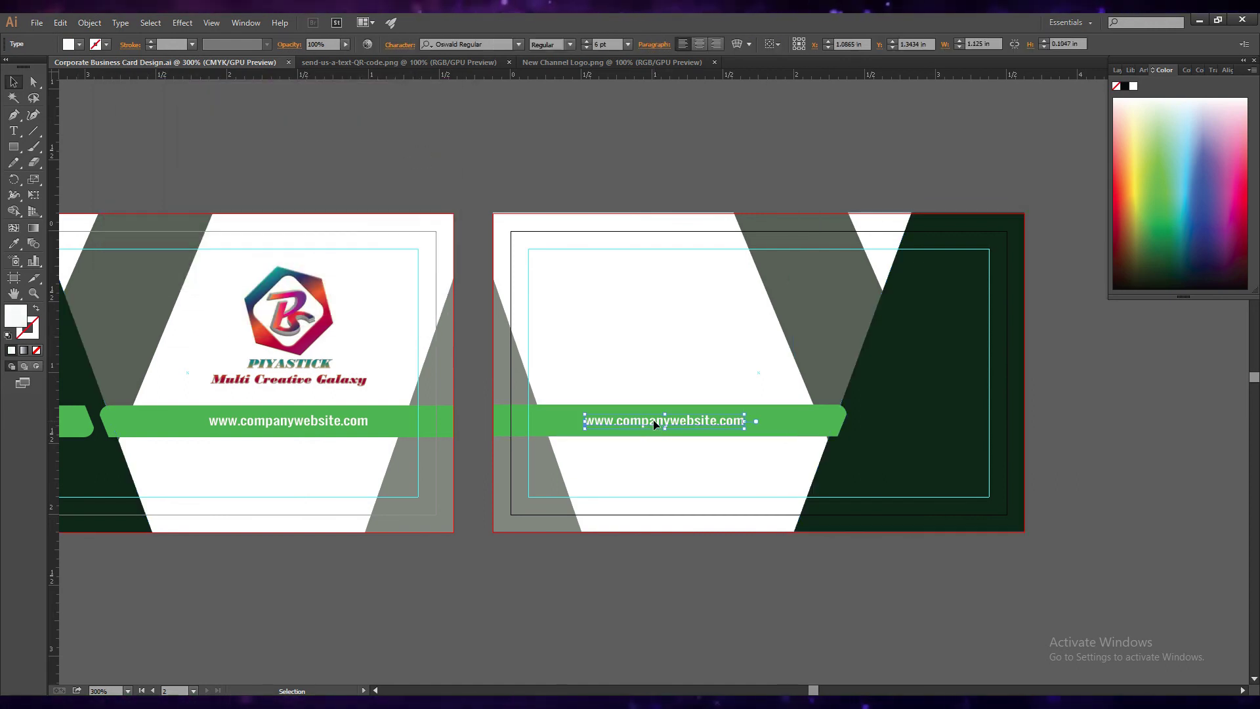
pyautogui.doubleClick(19, 325)
pyautogui.write('0C2315')
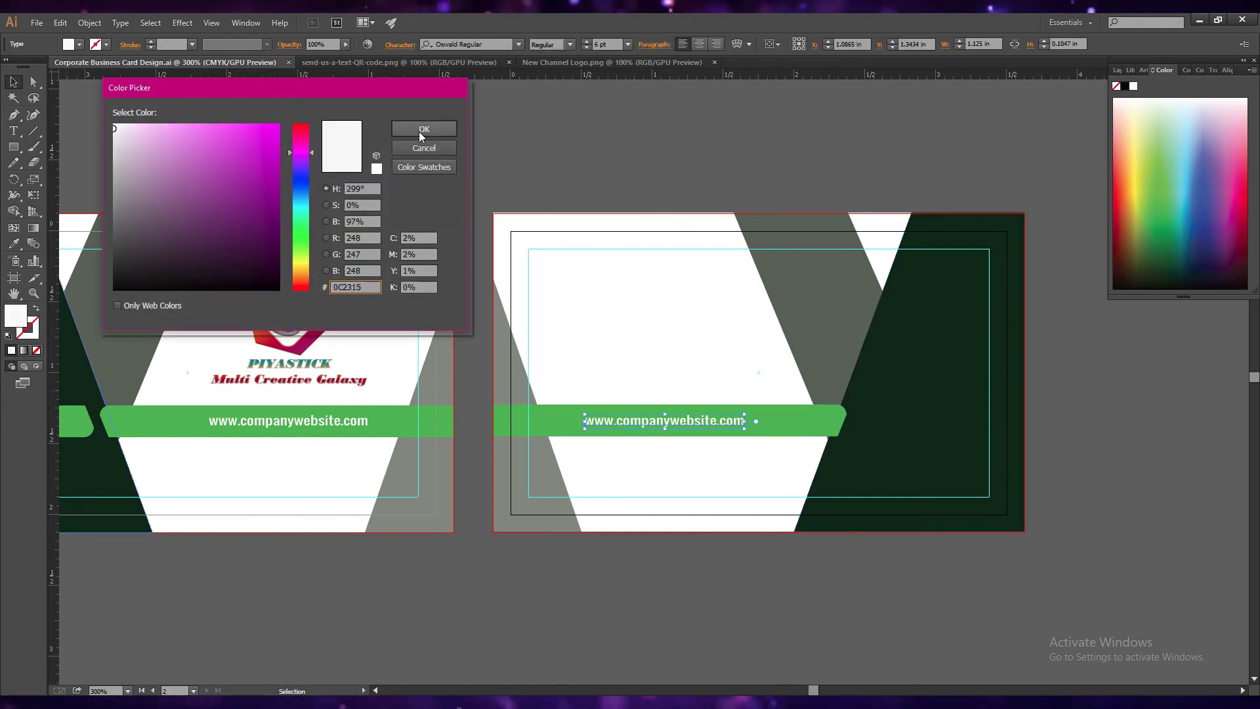
pyautogui.click(425, 129)
pyautogui.click(663, 627)
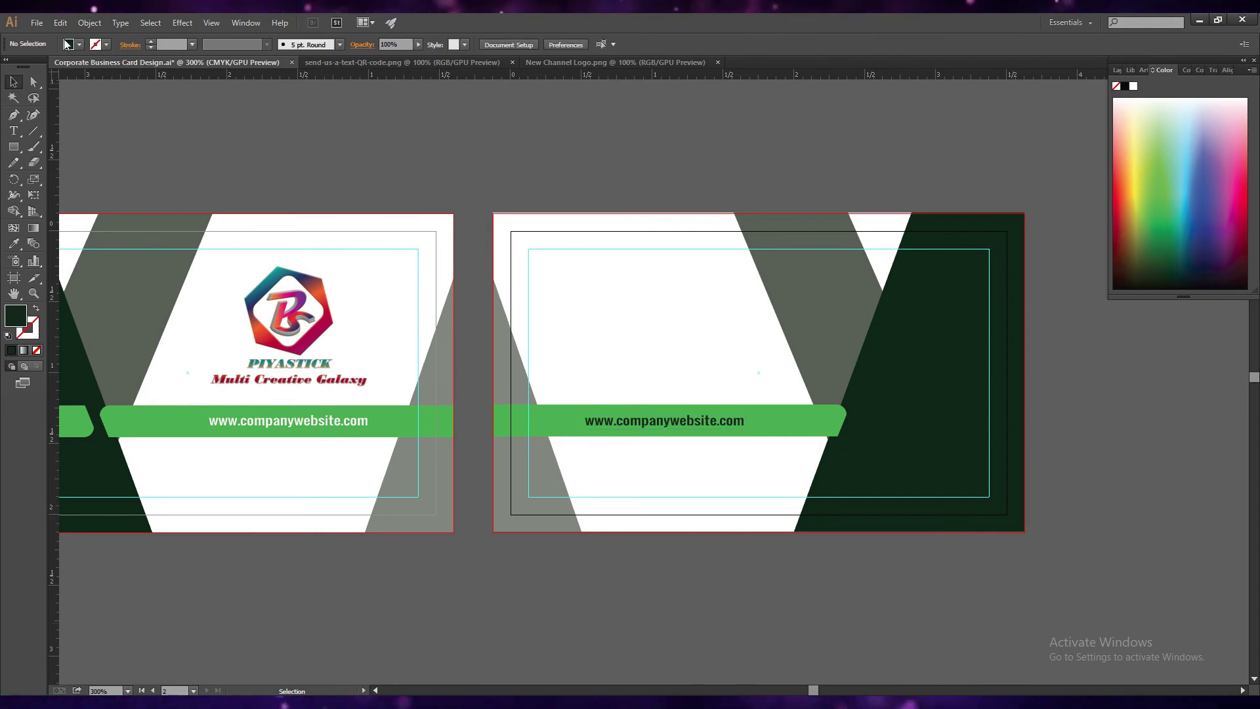
# - Open Name Address Location.png from recent files and bring it into the card document
pyautogui.click(35, 23)
pyautogui.moveTo(80, 81)
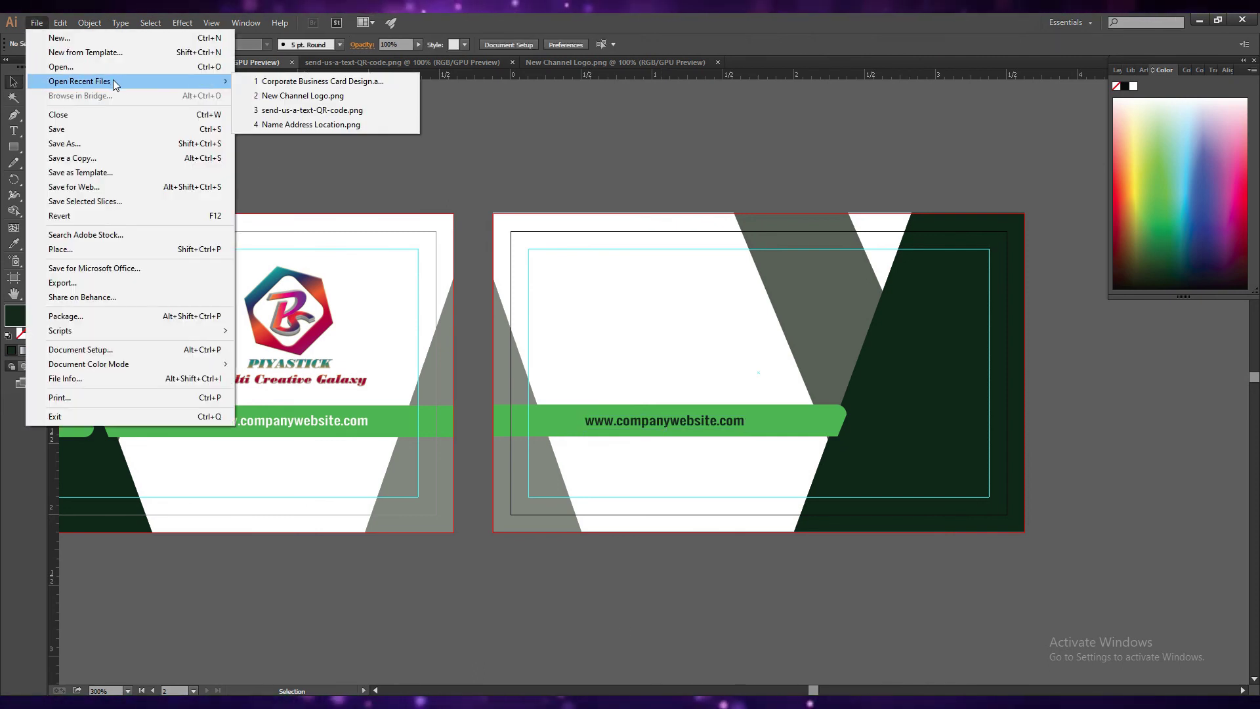
pyautogui.click(293, 125)
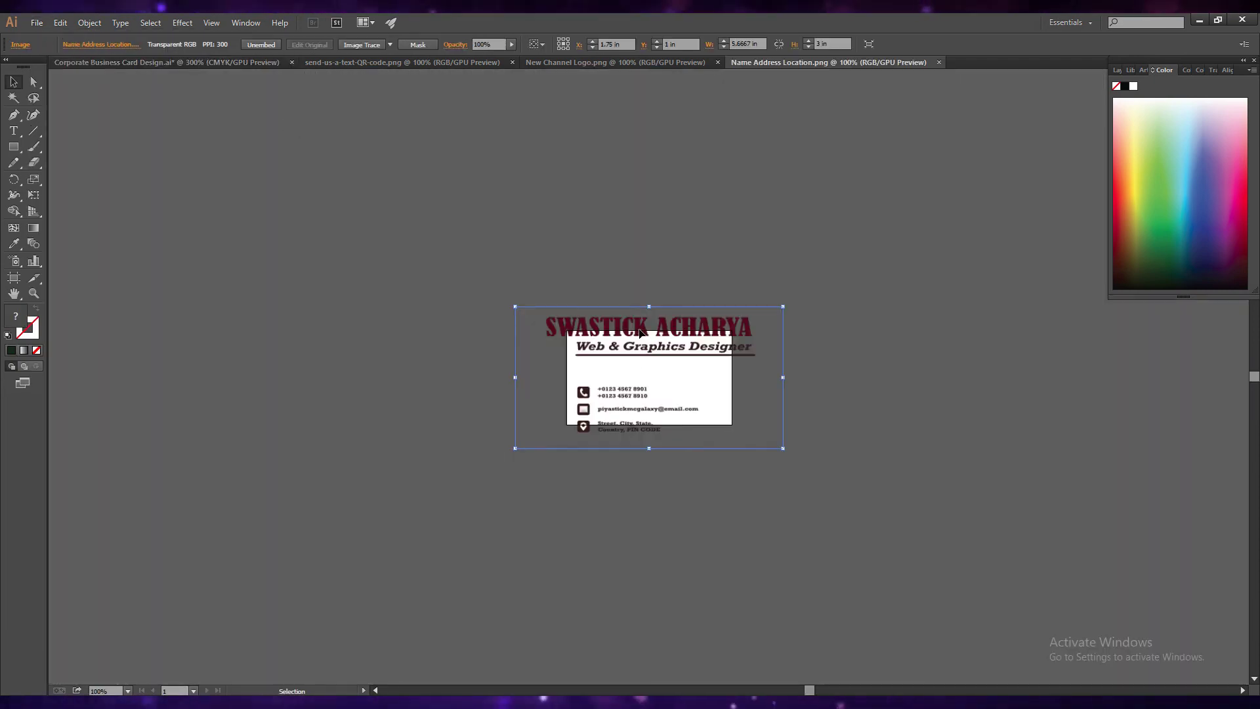
pyautogui.moveTo(640, 333); pyautogui.dragTo(174, 66)
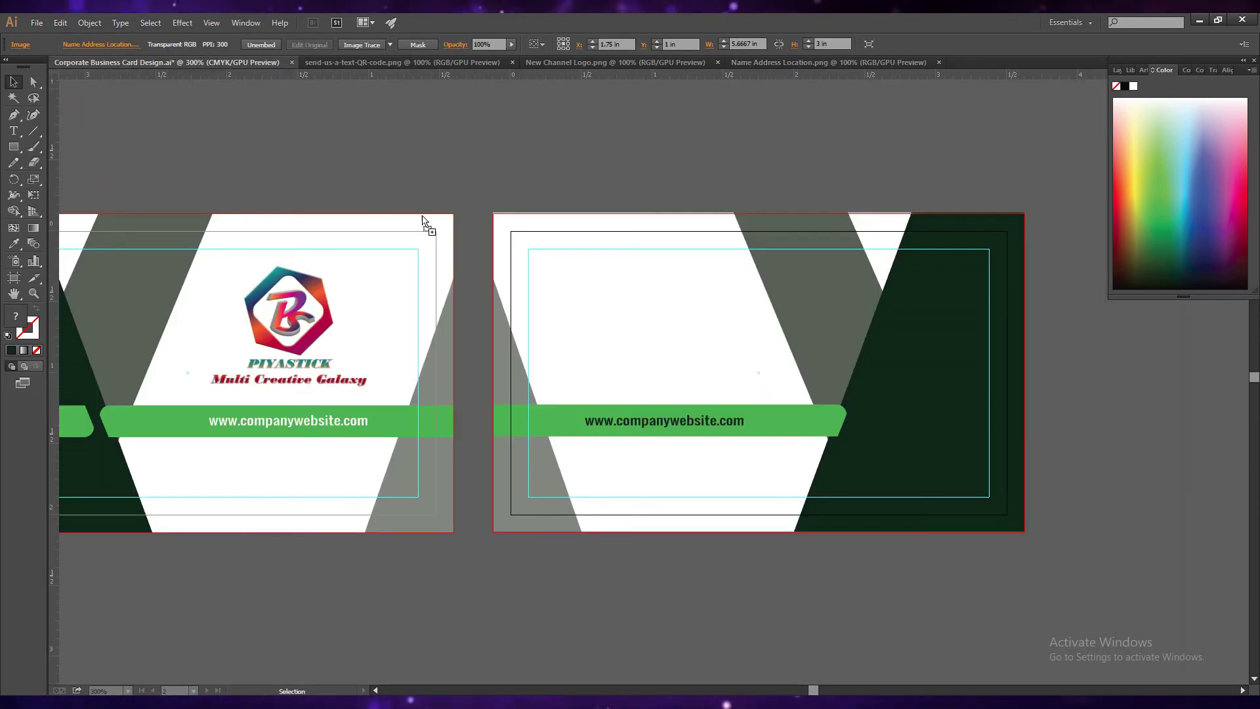
pyautogui.moveTo(630, 307); pyautogui.dragTo(392, 333)
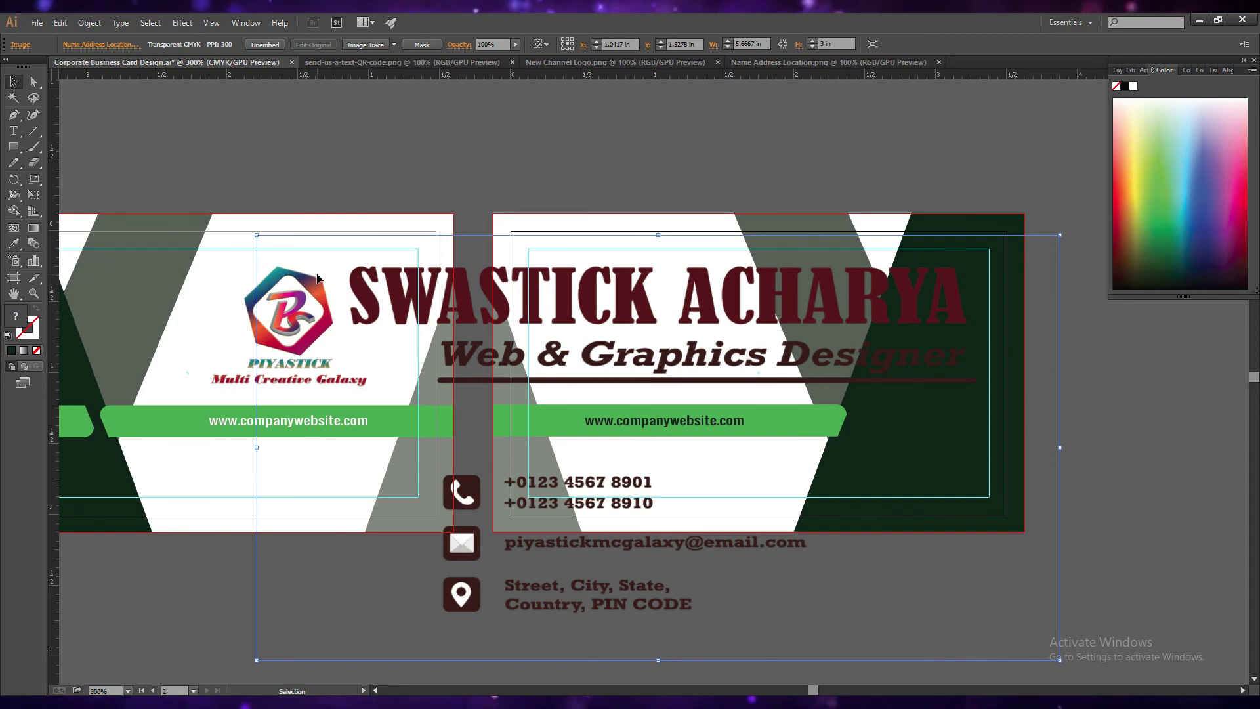
# - Scale the name-and-contact image down and position it in the back card's upper-left area
pyautogui.moveTo(317, 278)
pyautogui.mouseDown()
pyautogui.moveTo(631, 387)
pyautogui.moveTo(638, 273)
pyautogui.mouseUp()
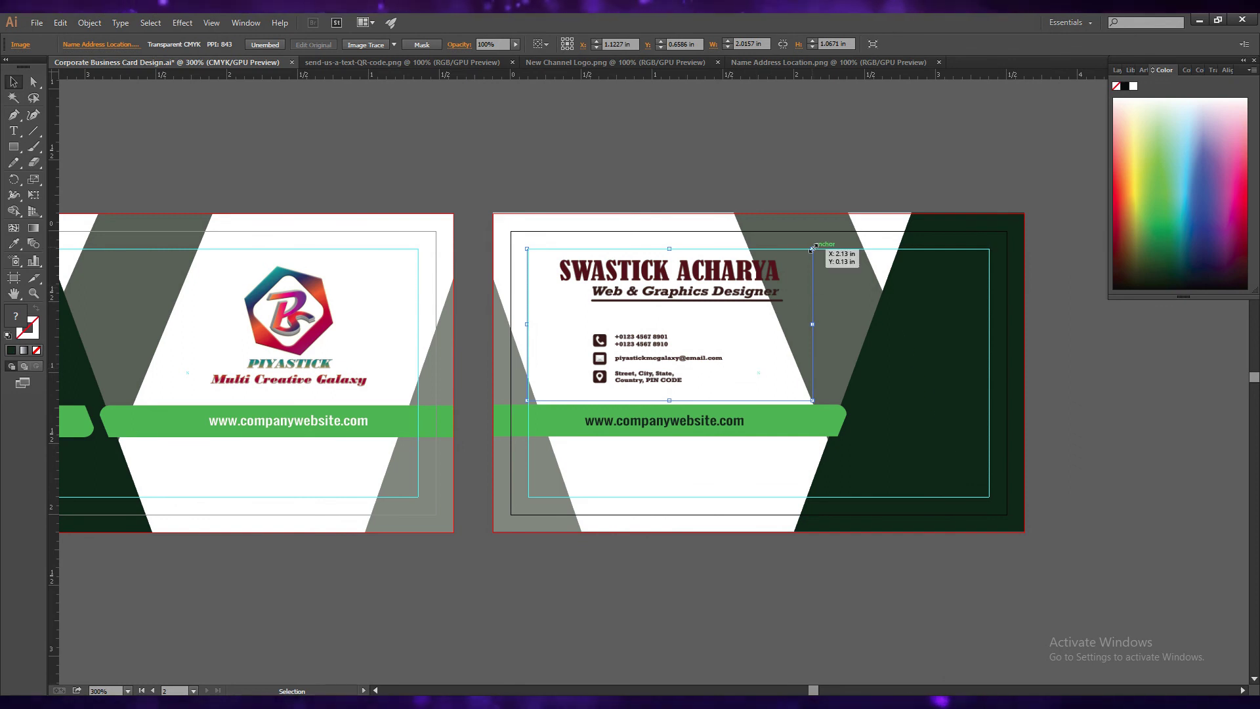
pyautogui.moveTo(813, 249); pyautogui.dragTo(786, 263)
pyautogui.moveTo(684, 289); pyautogui.dragTo(645, 298)
pyautogui.click(564, 587)
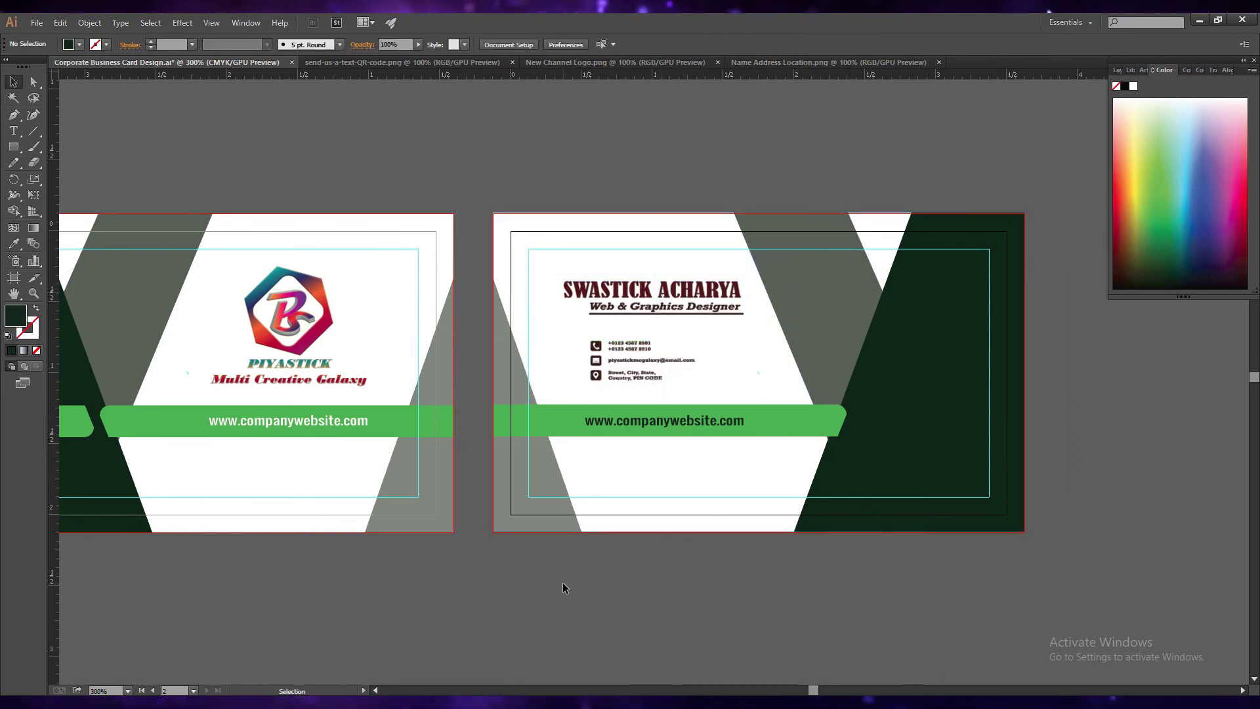
pyautogui.hotkey('ctrl', 's')
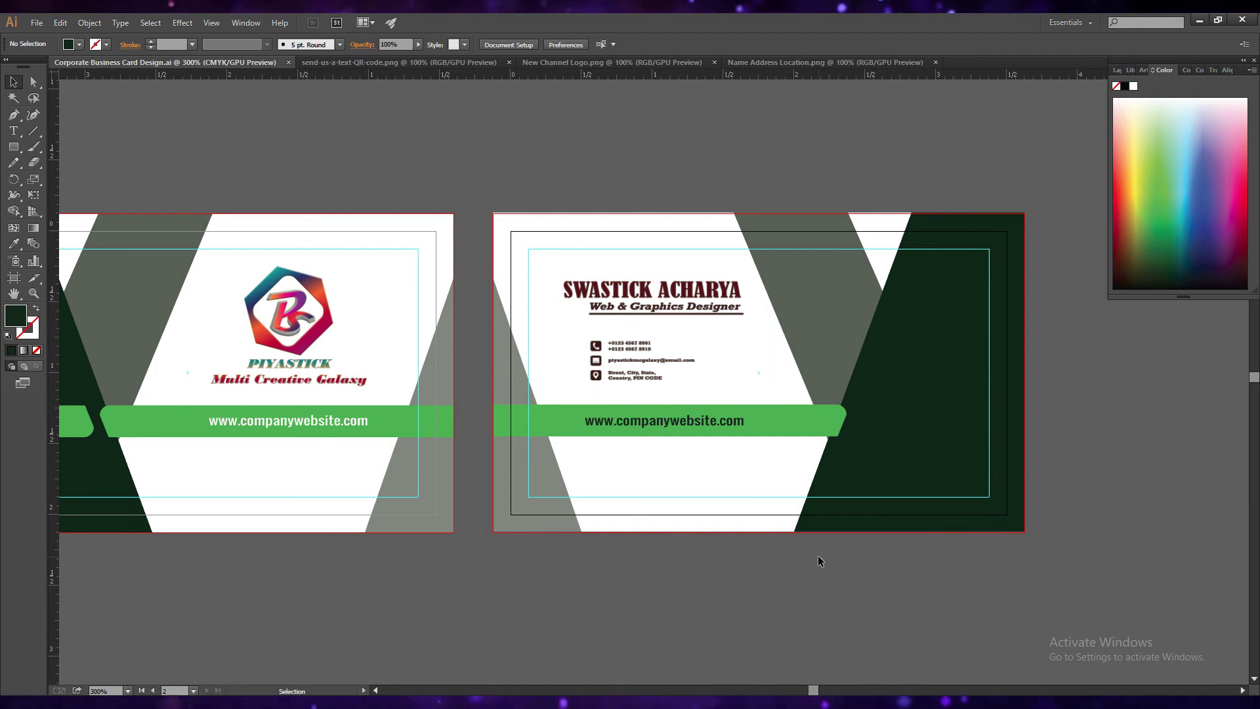
pyautogui.moveTo(603, 290); pyautogui.dragTo(604, 296)
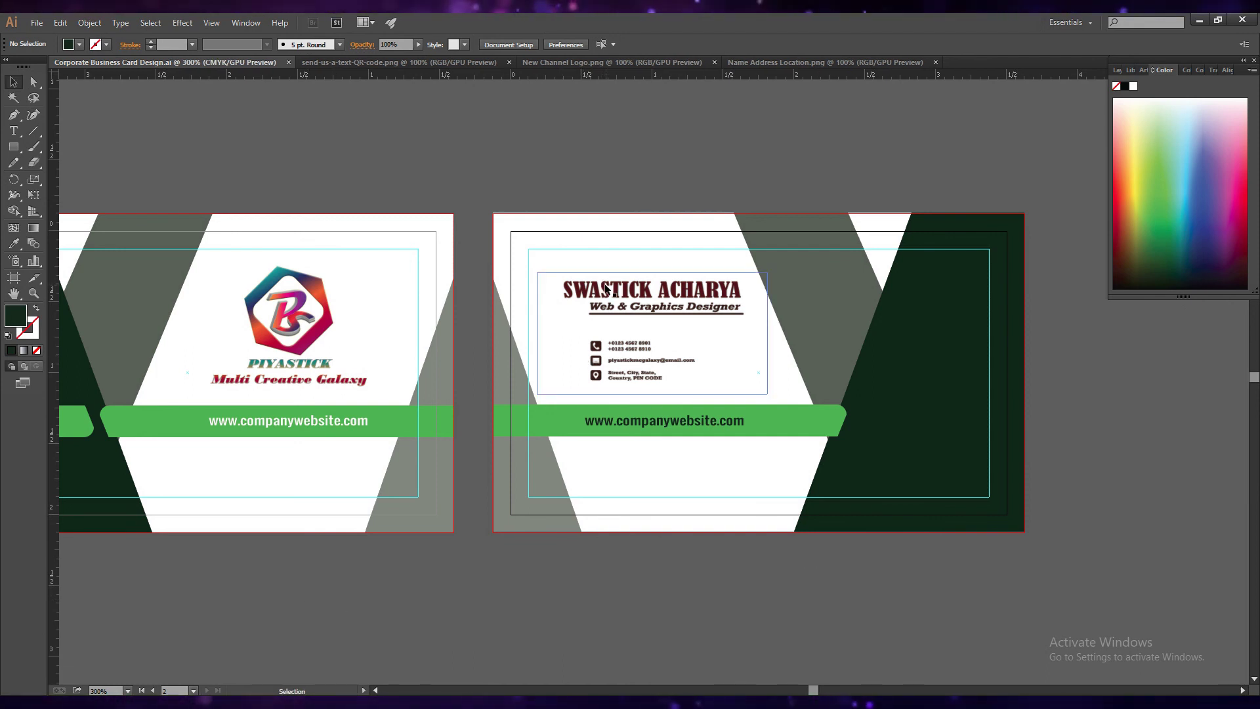
pyautogui.press('Down')
pyautogui.press('Down')
pyautogui.press('Down')
pyautogui.press('Left')
pyautogui.press('Left')
pyautogui.press('Left')
pyautogui.press('Left')
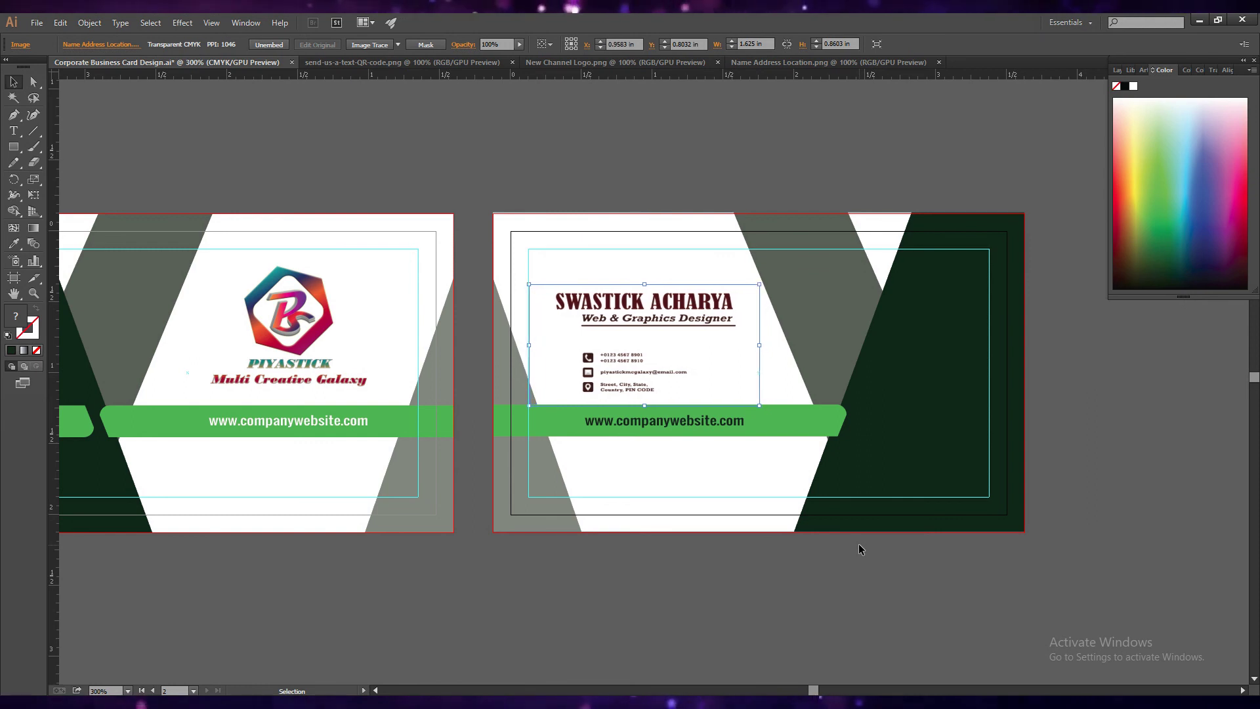
pyautogui.press('Right')
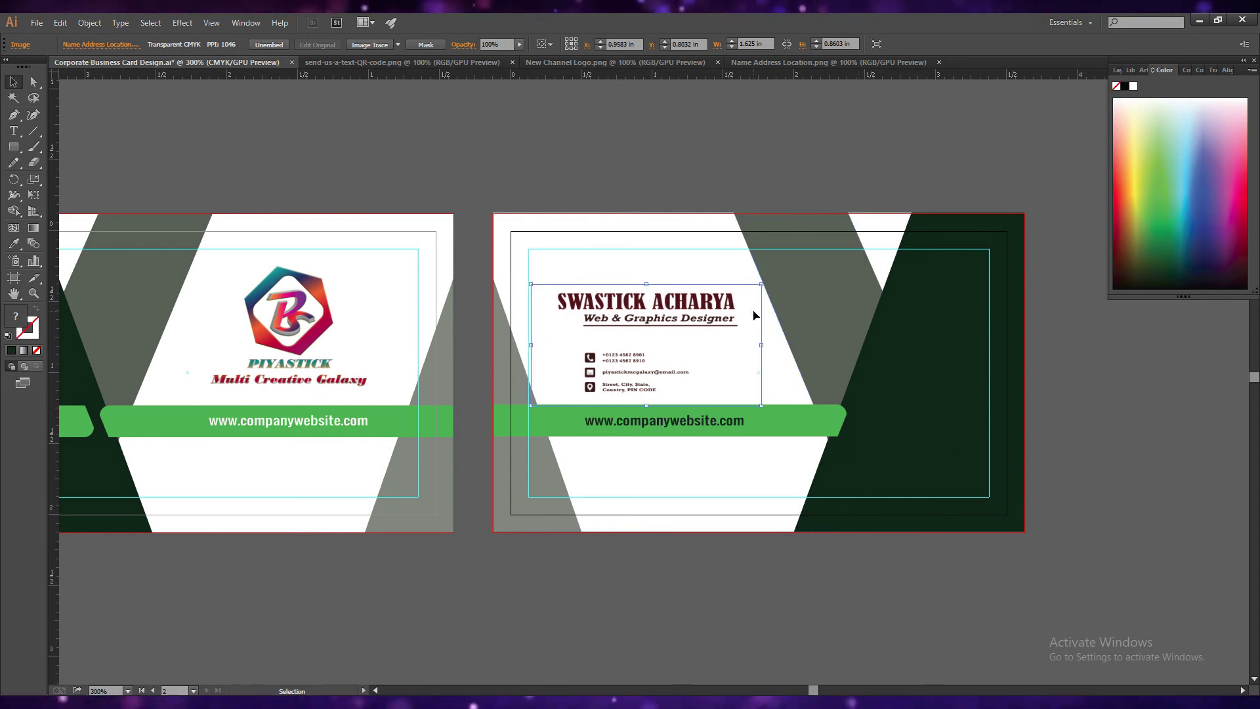
pyautogui.click(761, 281)
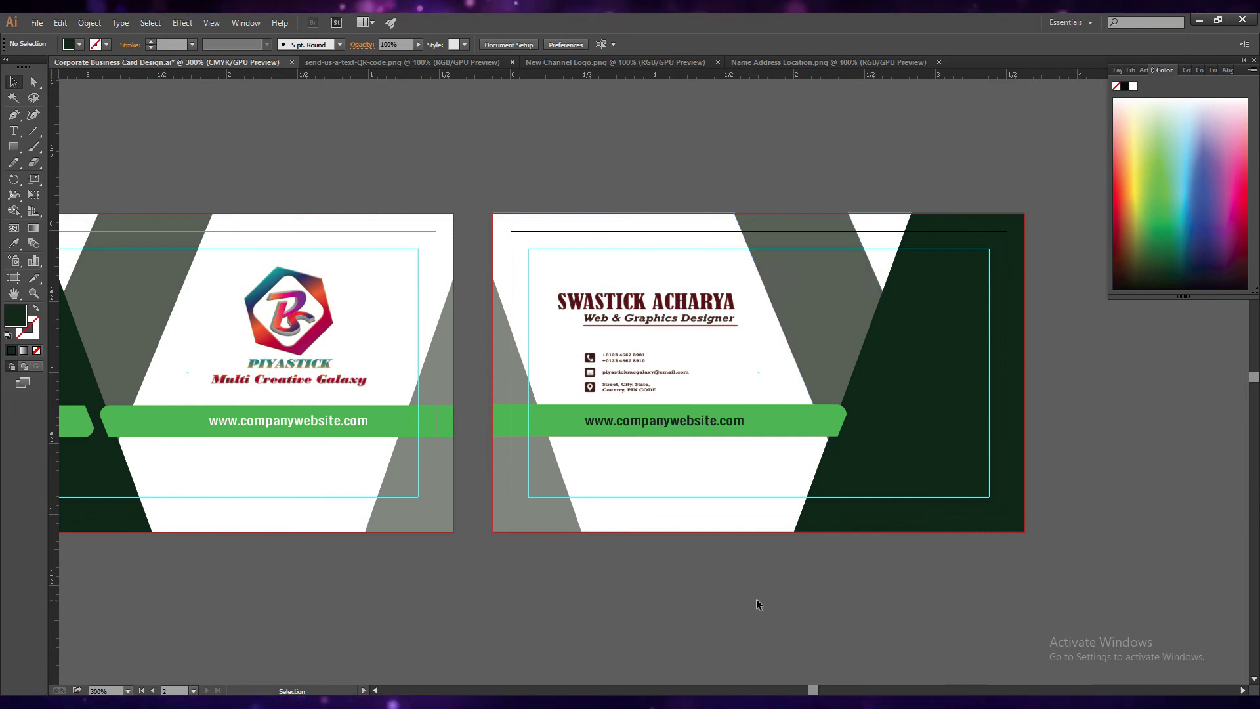
pyautogui.hotkey('ctrl', 'z')
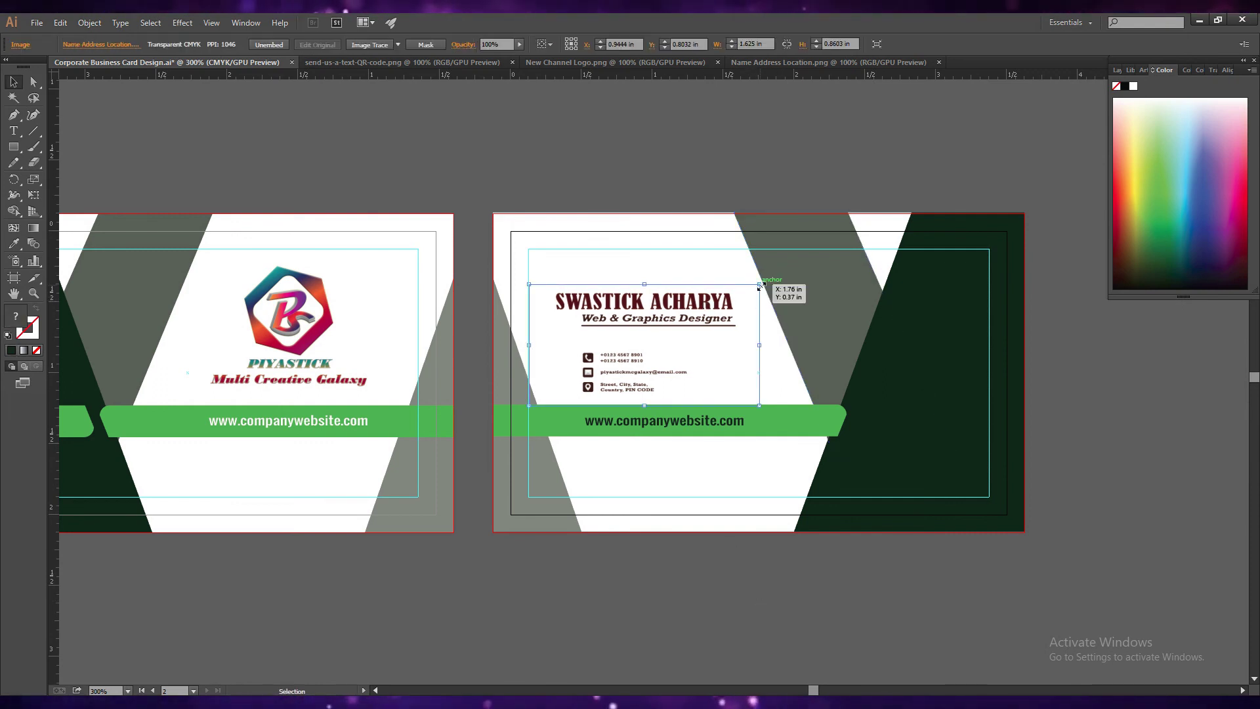
# - Enlarge the name-and-contact block and nudge it up and slightly right
pyautogui.moveTo(759, 284); pyautogui.dragTo(775, 272)
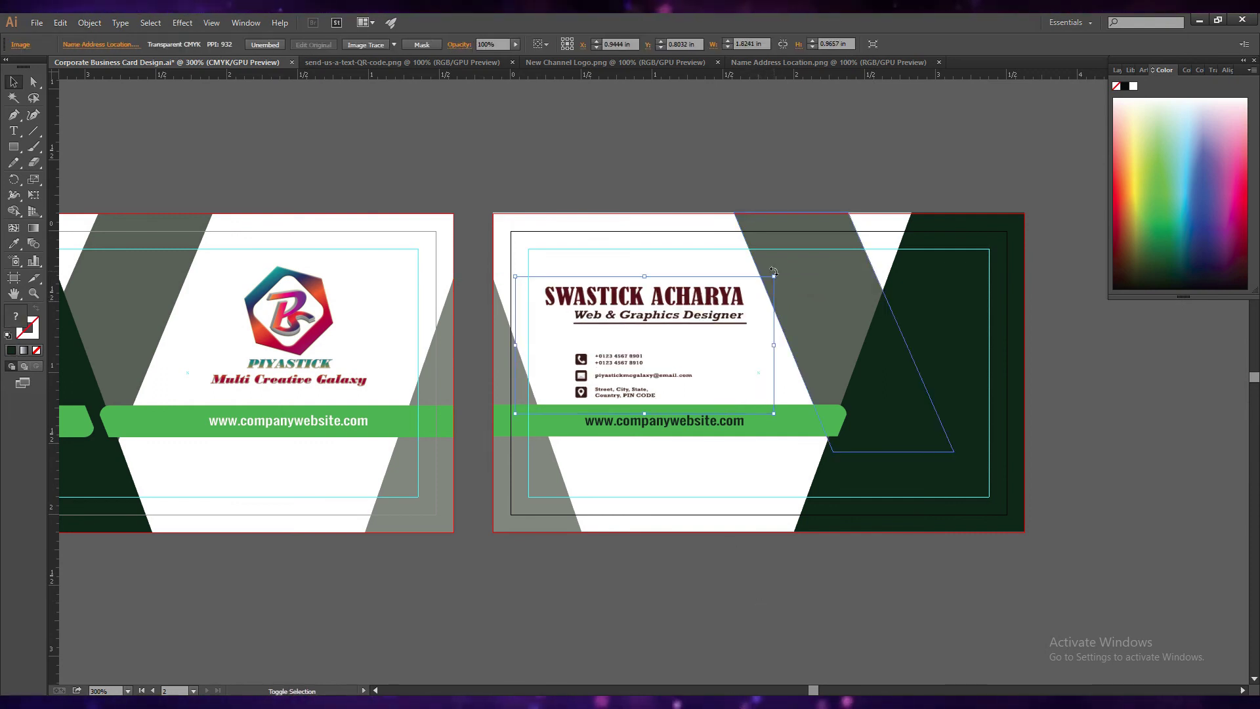
pyautogui.moveTo(774, 414); pyautogui.dragTo(786, 423)
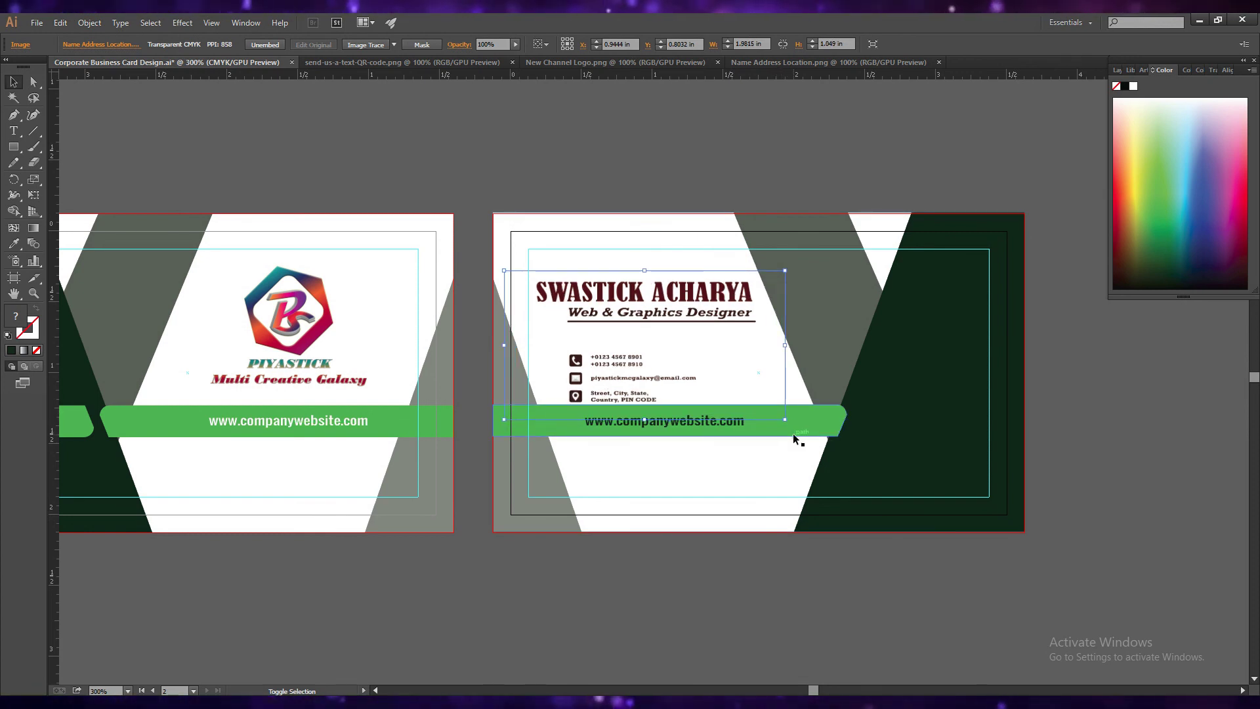
pyautogui.moveTo(786, 420); pyautogui.dragTo(786, 422)
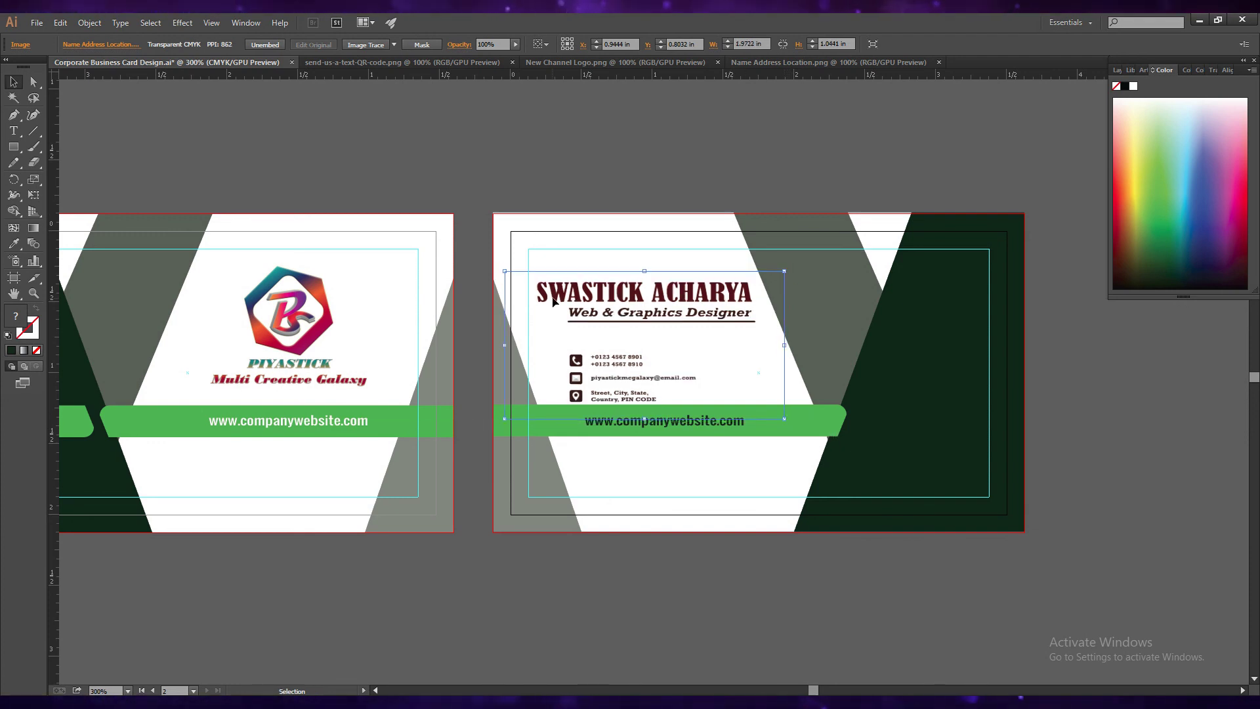
pyautogui.press('Up')
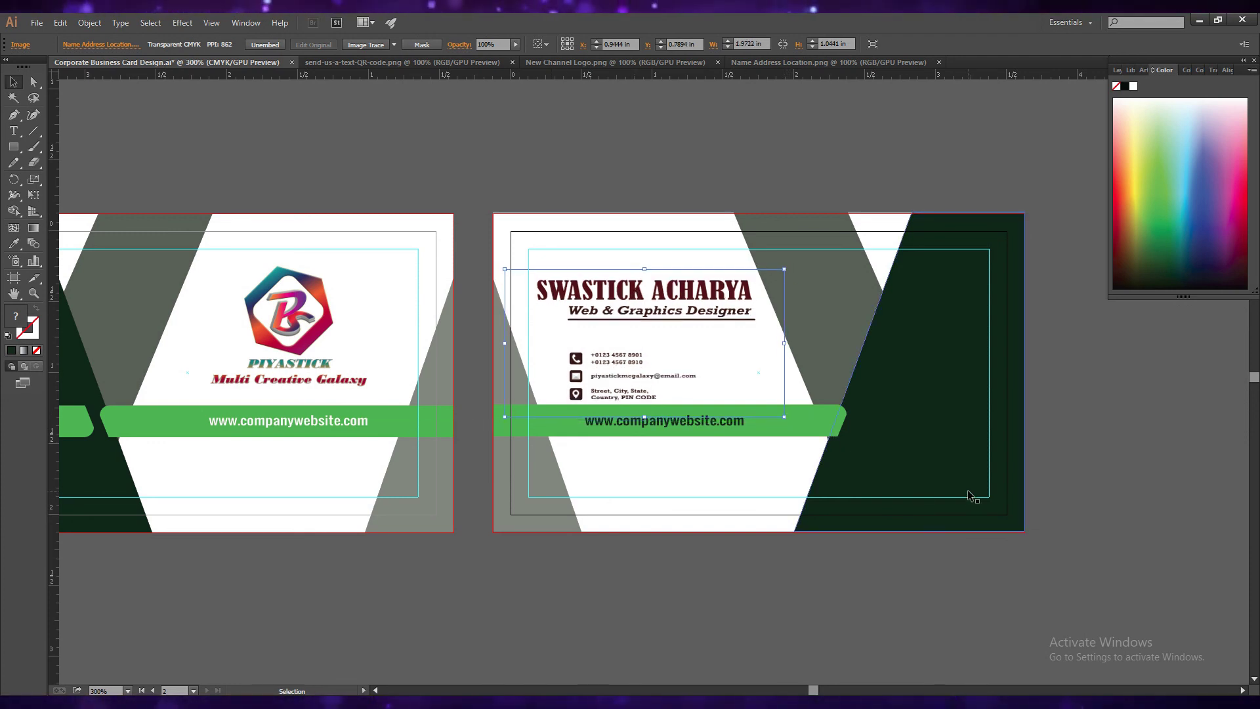
pyautogui.press('Up')
pyautogui.press('Up')
pyautogui.press('Up')
pyautogui.press('Up')
pyautogui.press('Up')
pyautogui.press('Up')
pyautogui.press('Up')
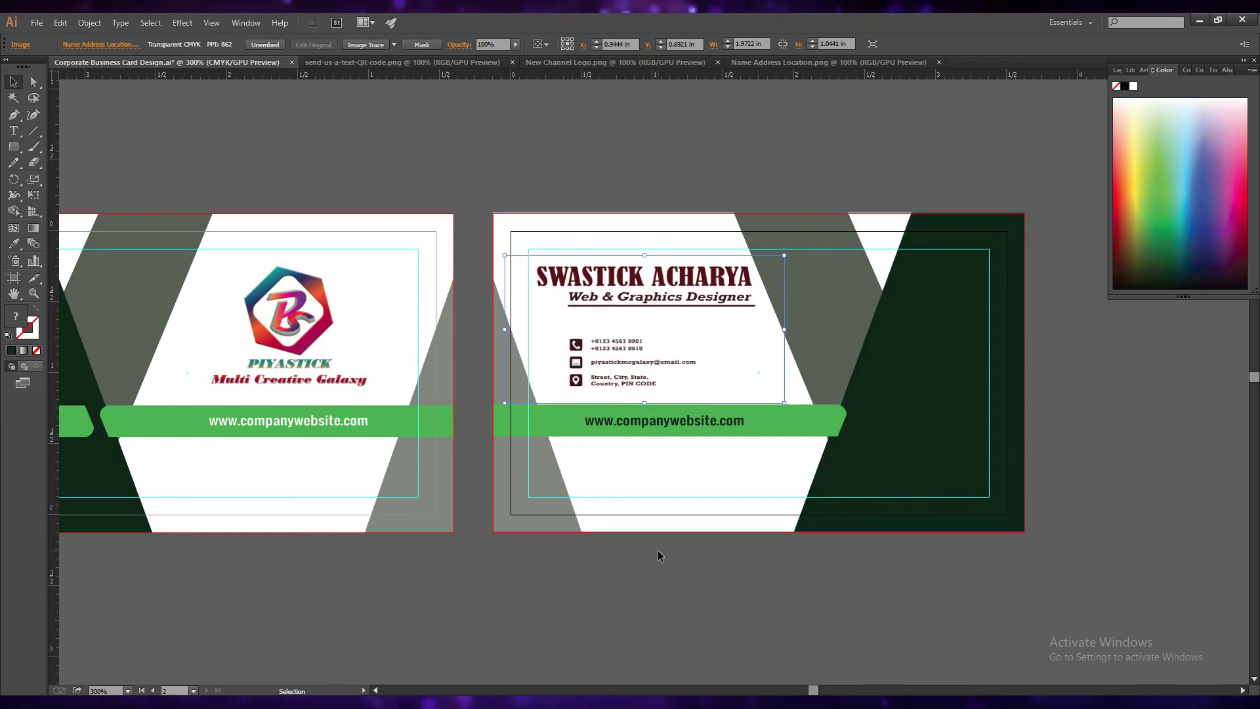
pyautogui.press('Right')
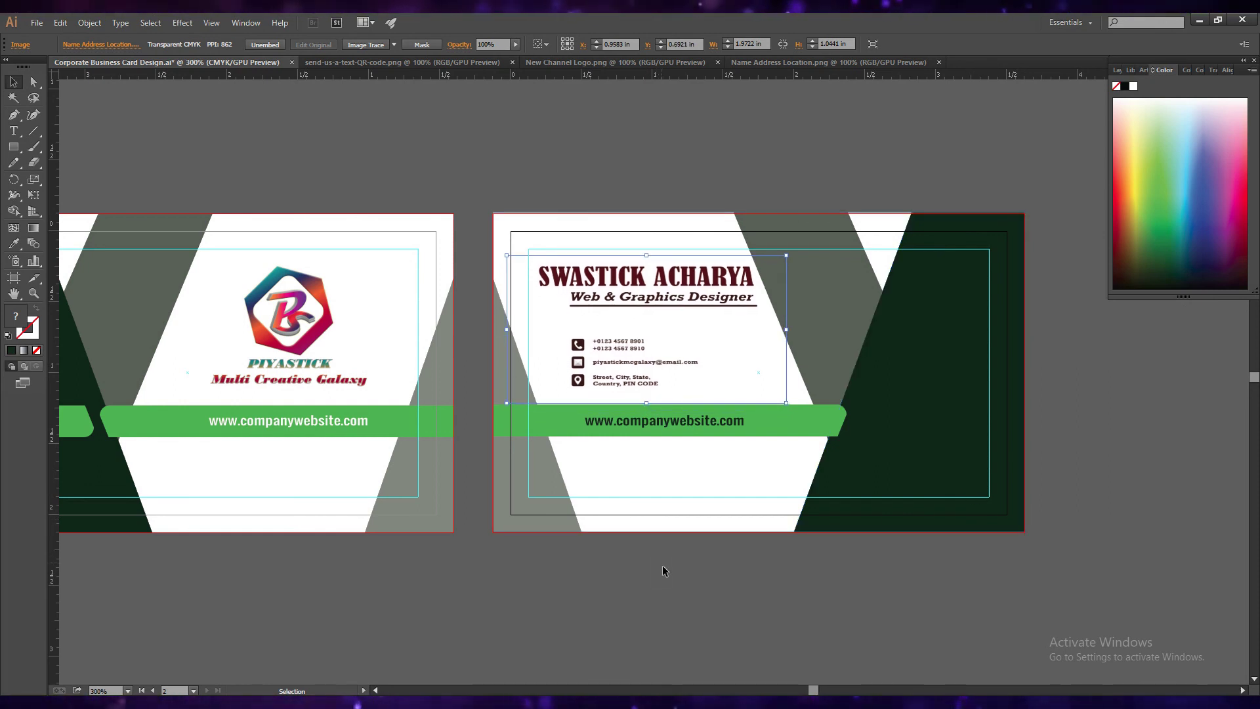
pyautogui.click(663, 565)
pyautogui.click(608, 424)
pyautogui.press('Left')
pyautogui.press('Left')
pyautogui.press('Left')
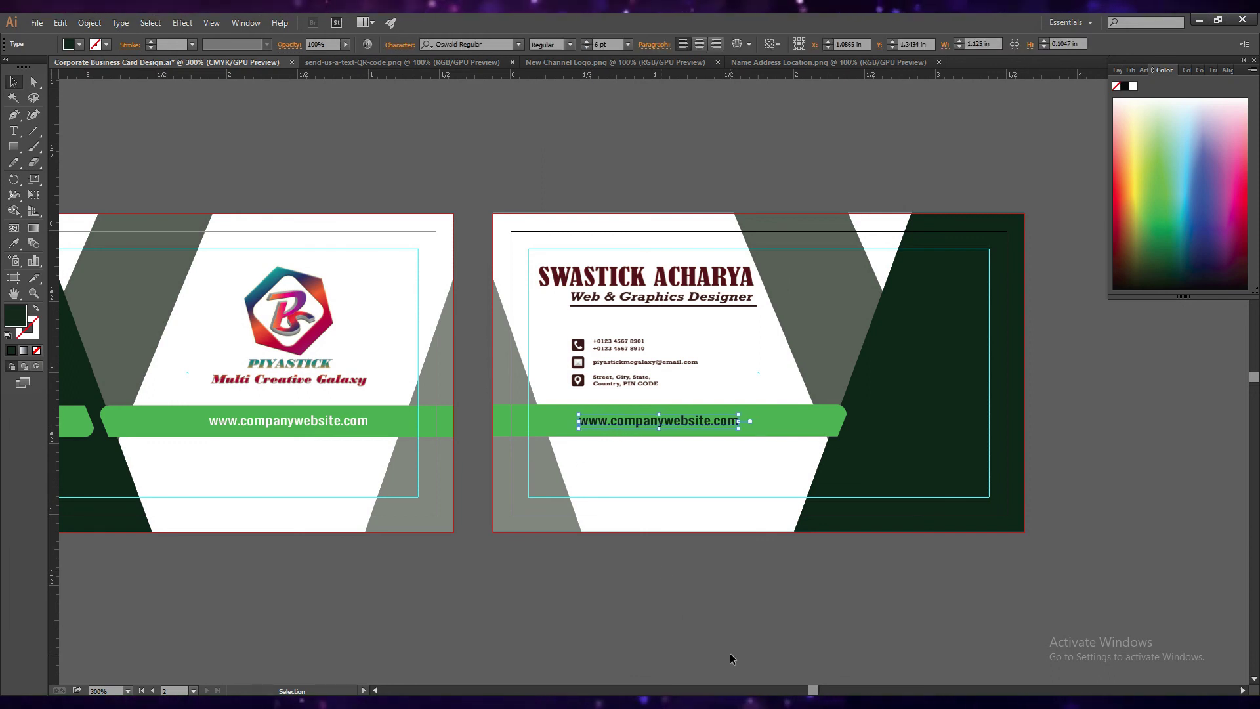
pyautogui.press('Left')
pyautogui.press('Left')
pyautogui.press('Left')
pyautogui.press('Left')
pyautogui.hotkey('ctrl', 'shift', 'a')
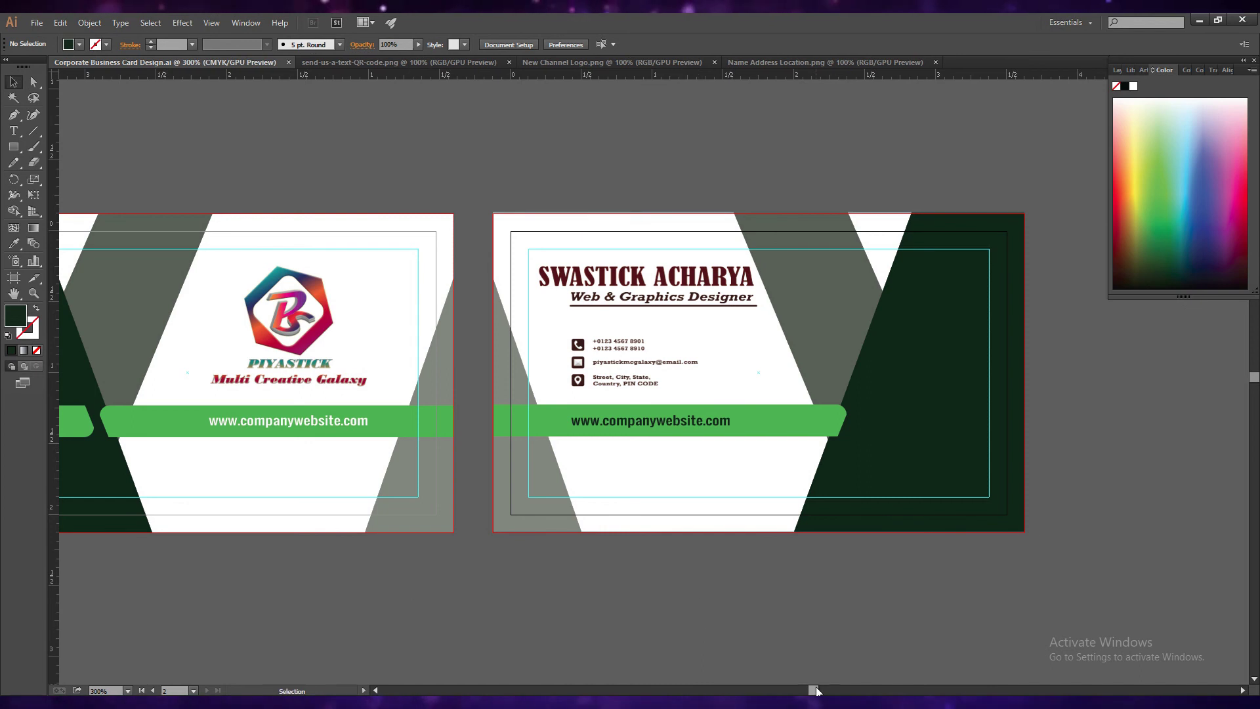
pyautogui.click(1120, 70)
pyautogui.moveTo(815, 690); pyautogui.dragTo(814, 693)
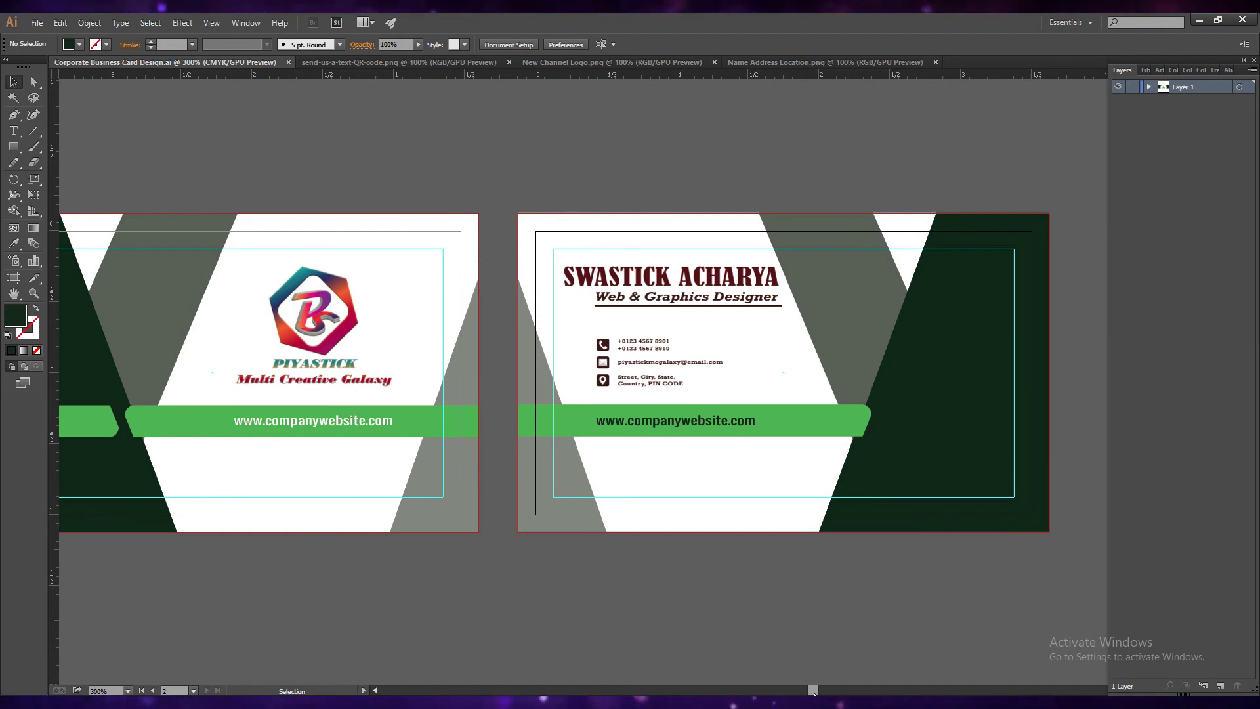
# - Nudge the name-and-contact block two steps down toward the green bar
pyautogui.click(802, 423)
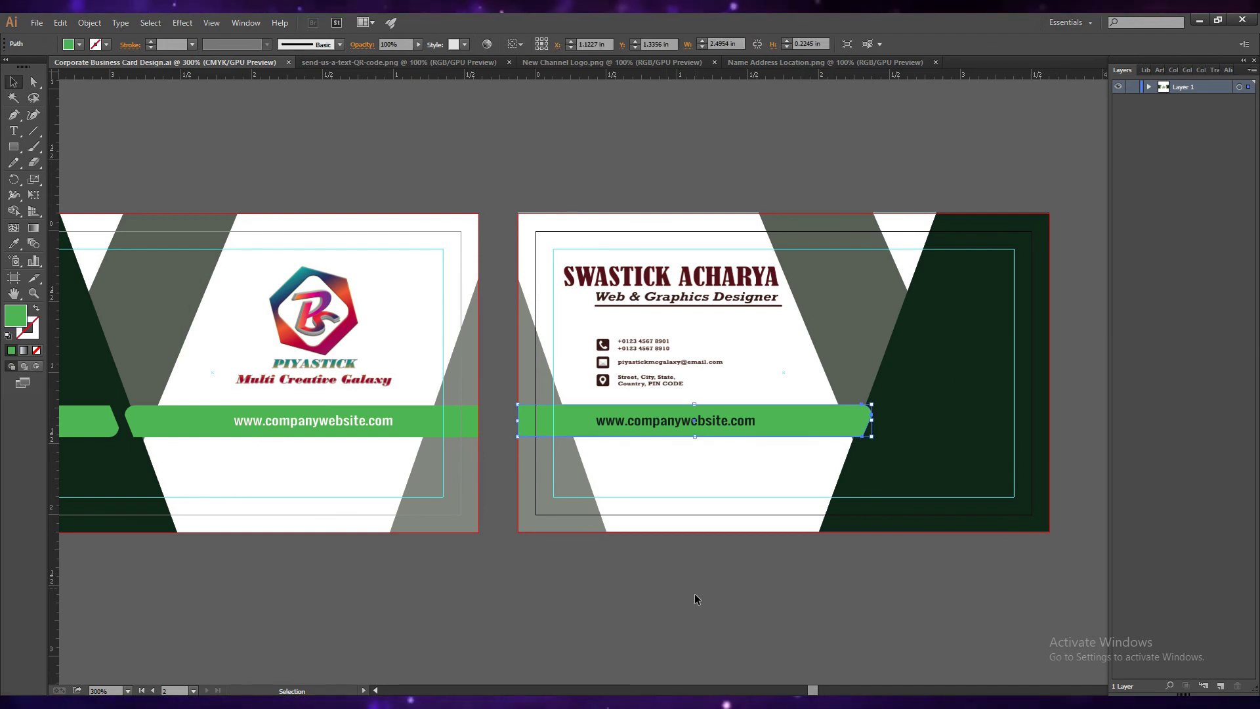
pyautogui.click(695, 596)
pyautogui.click(616, 282)
pyautogui.press('Down')
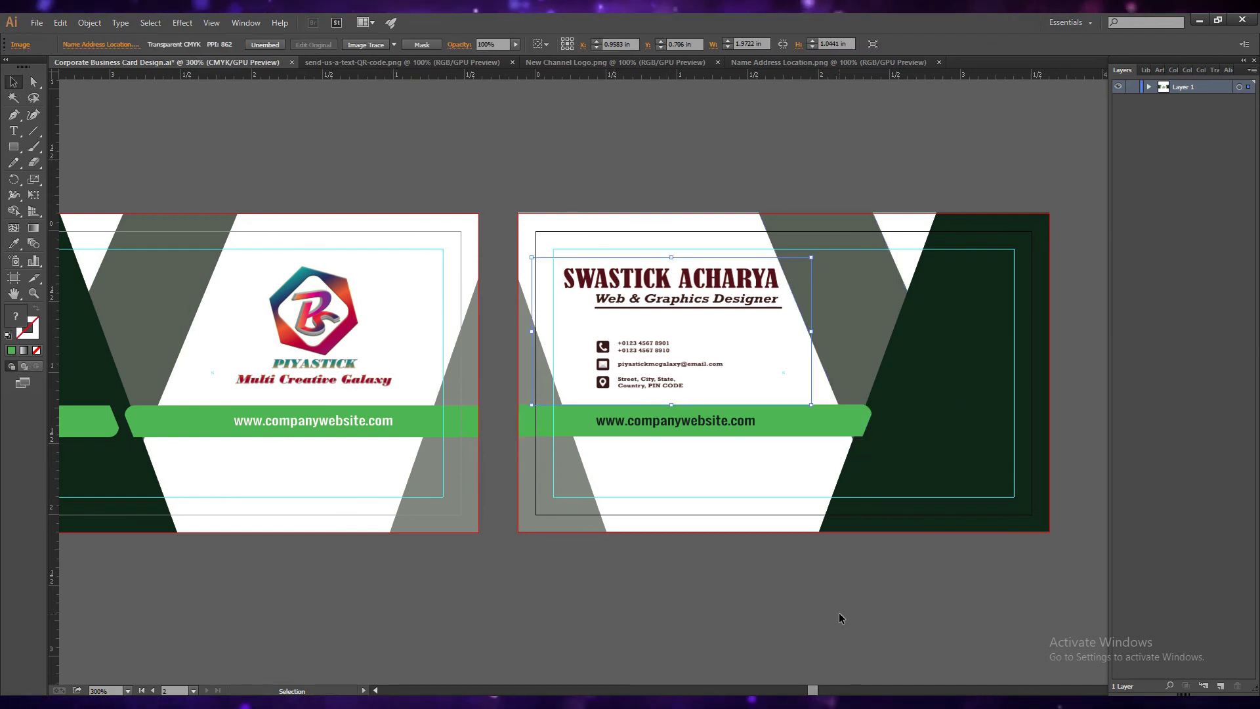
pyautogui.press('Down')
pyautogui.press('Down')
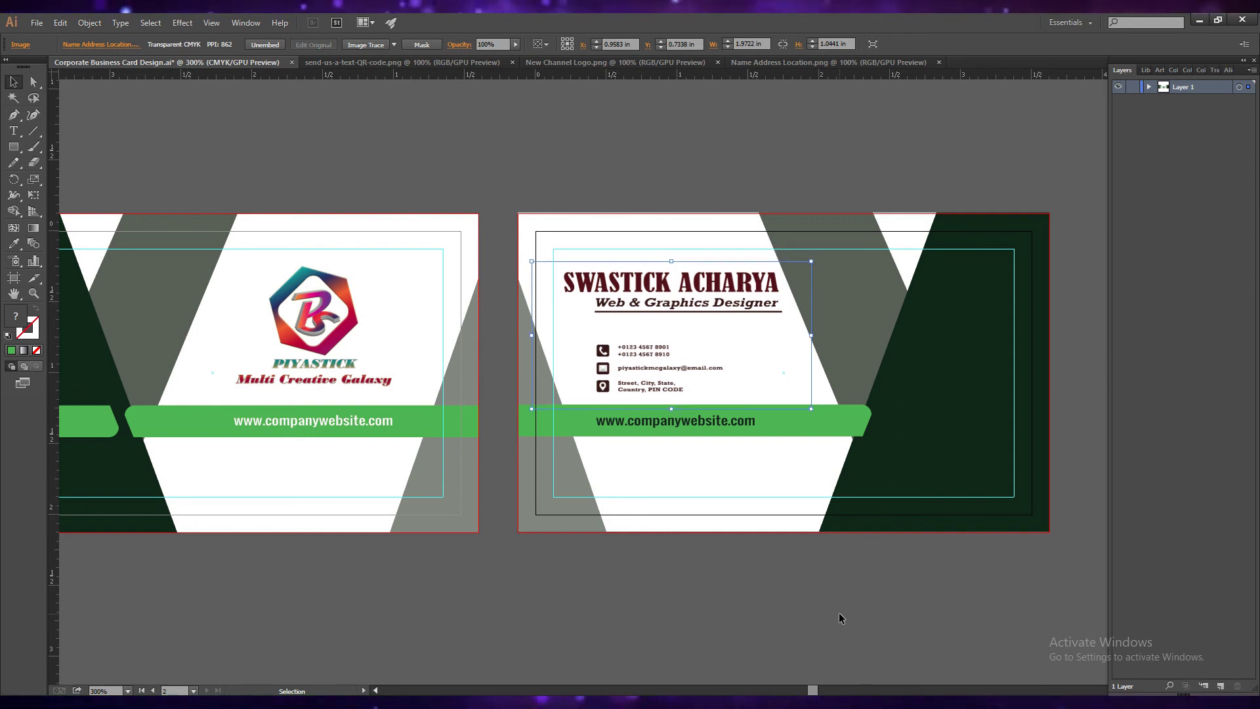
pyautogui.click(734, 623)
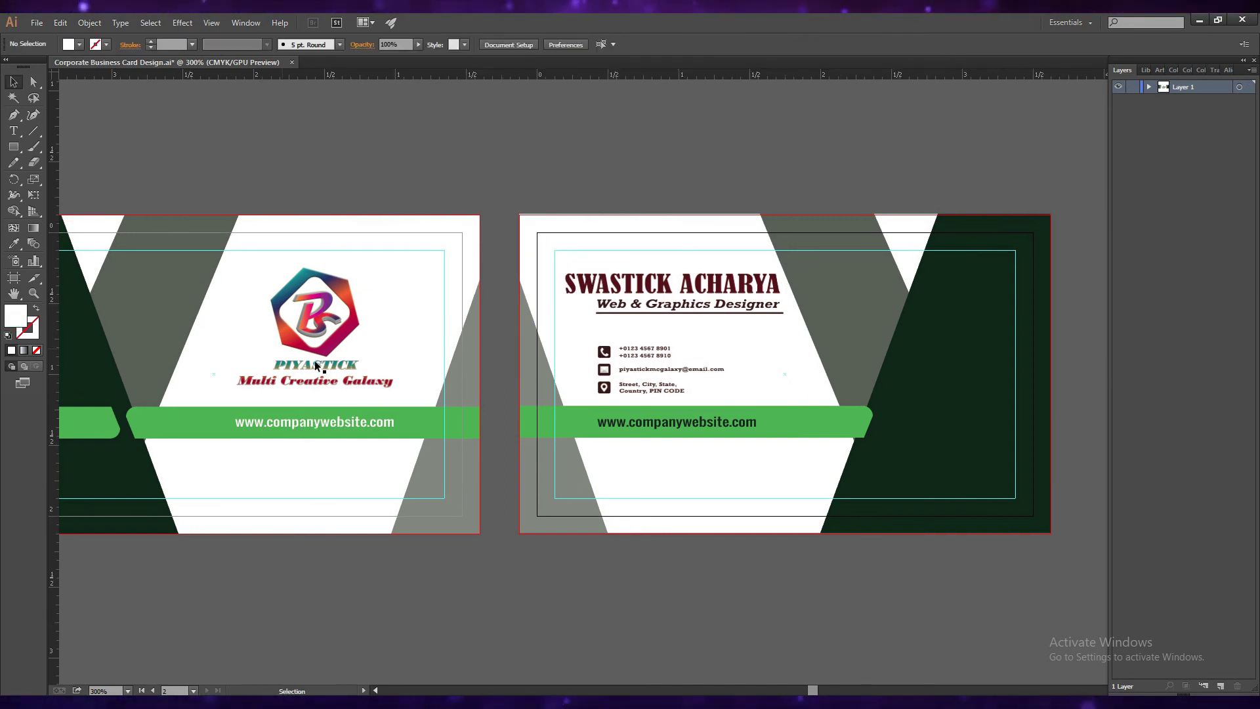
# - Copy the front-card logo onto the back card's dark green area and bring it to front
pyautogui.click(317, 366)
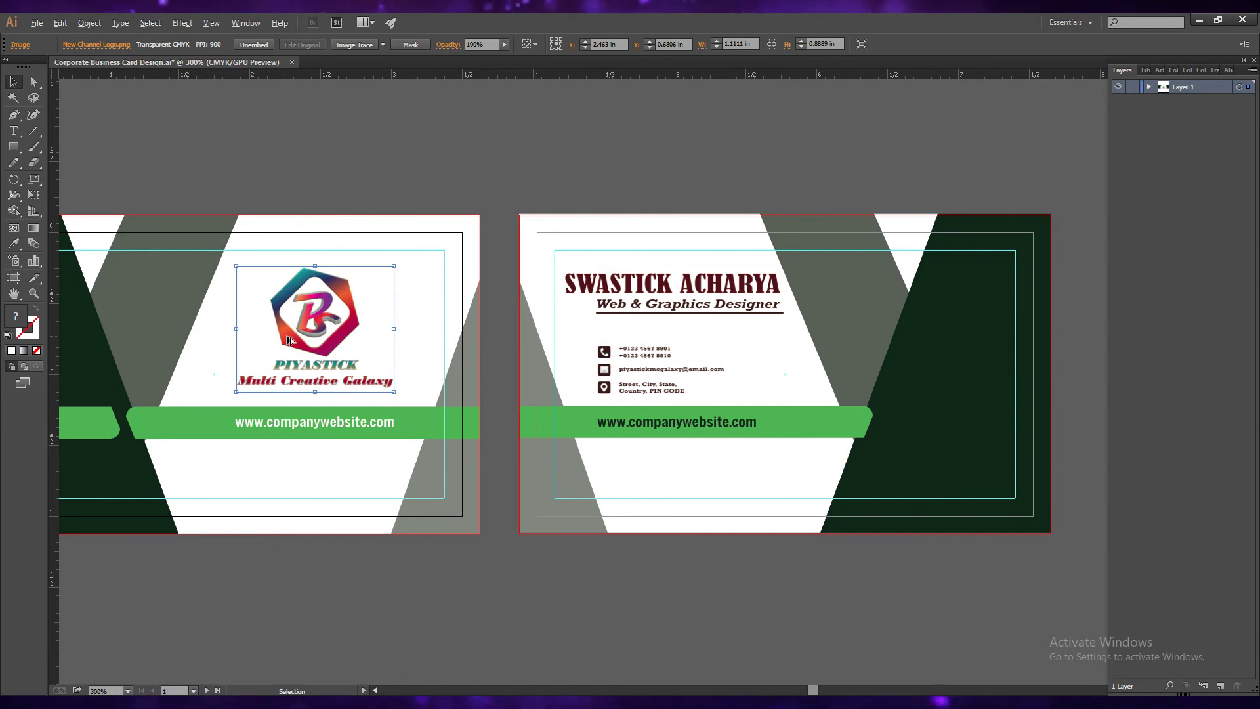
pyautogui.moveTo(289, 340); pyautogui.dragTo(928, 407)
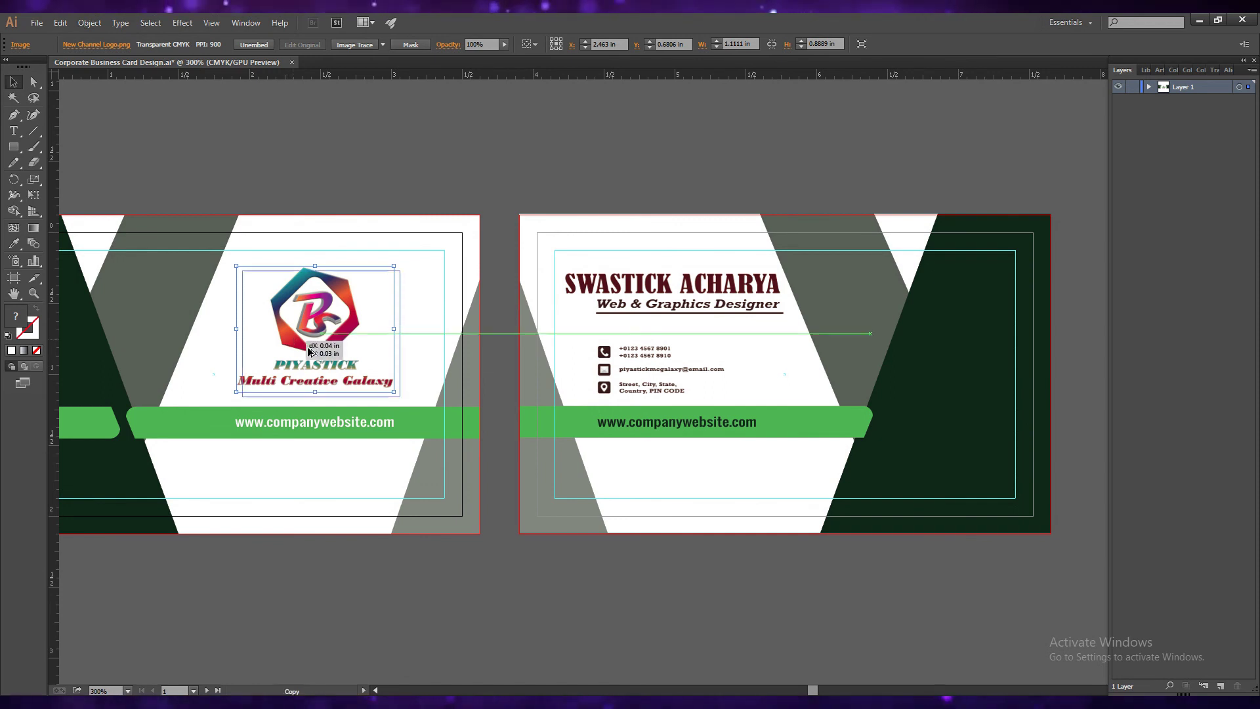
pyautogui.rightClick(935, 405)
pyautogui.click(1089, 475)
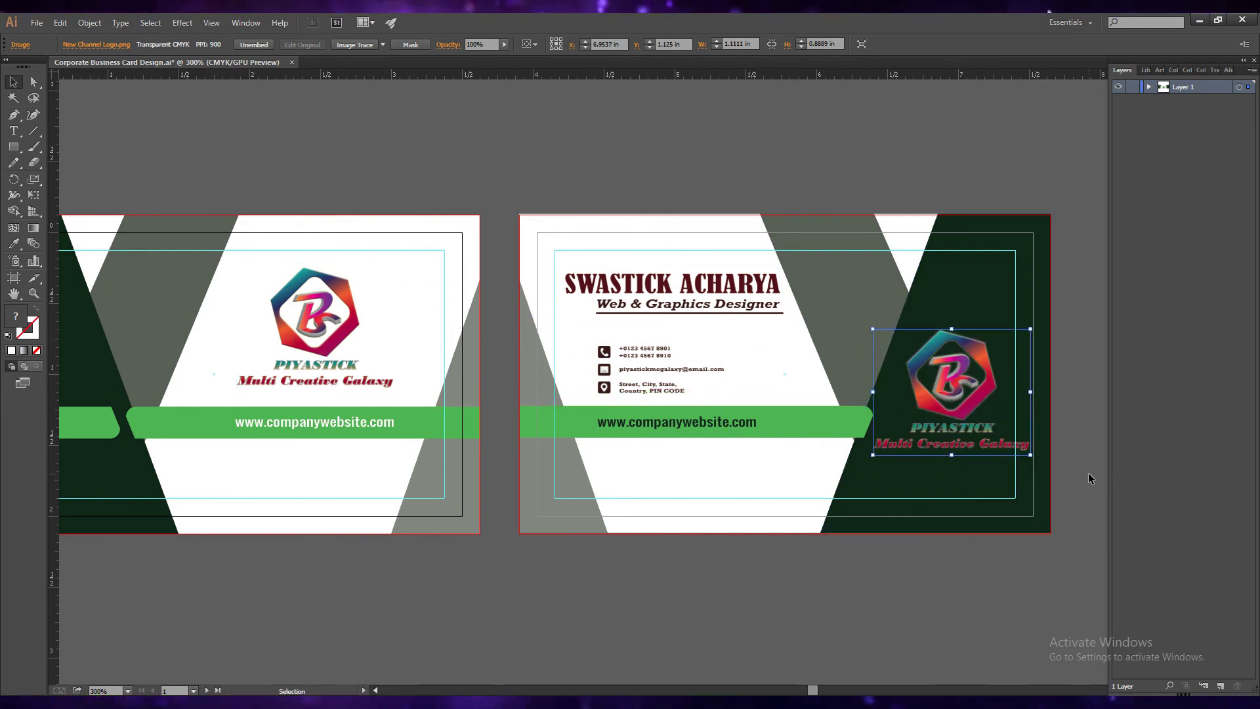
# - Shrink the copied logo and nudge it into place on the dark green side
pyautogui.moveTo(1030, 335); pyautogui.dragTo(1016, 340)
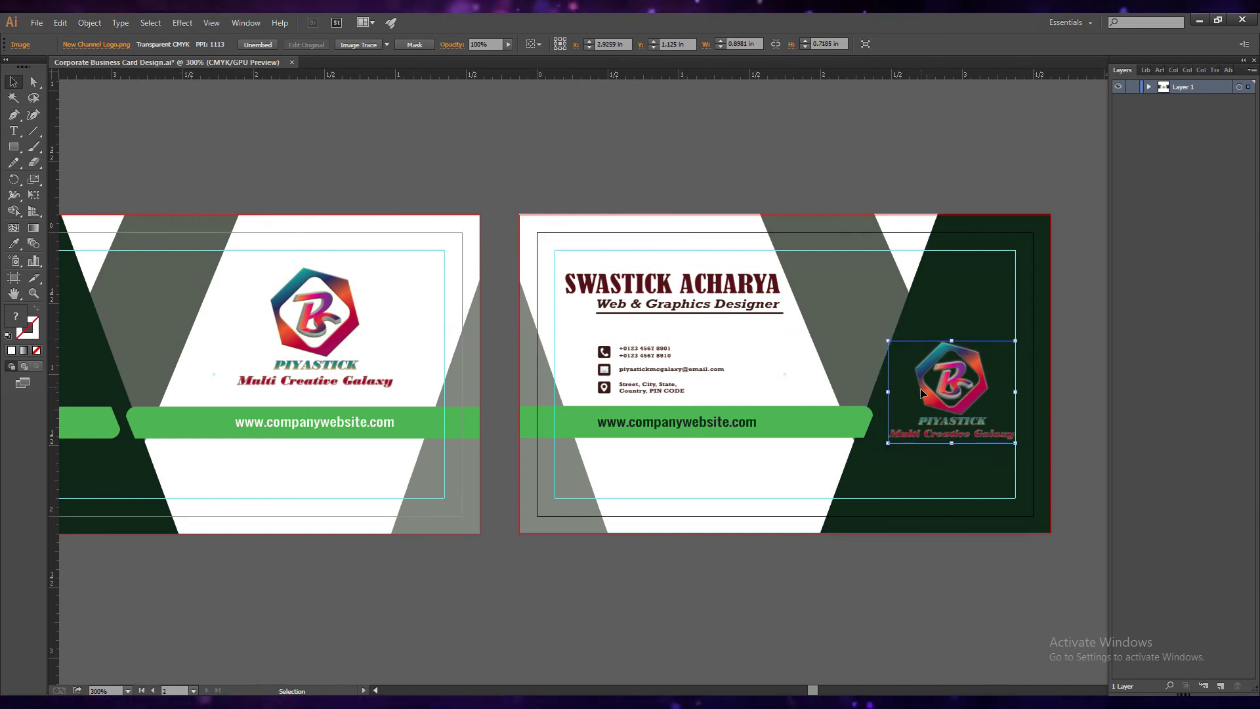
pyautogui.moveTo(933, 399); pyautogui.dragTo(925, 387)
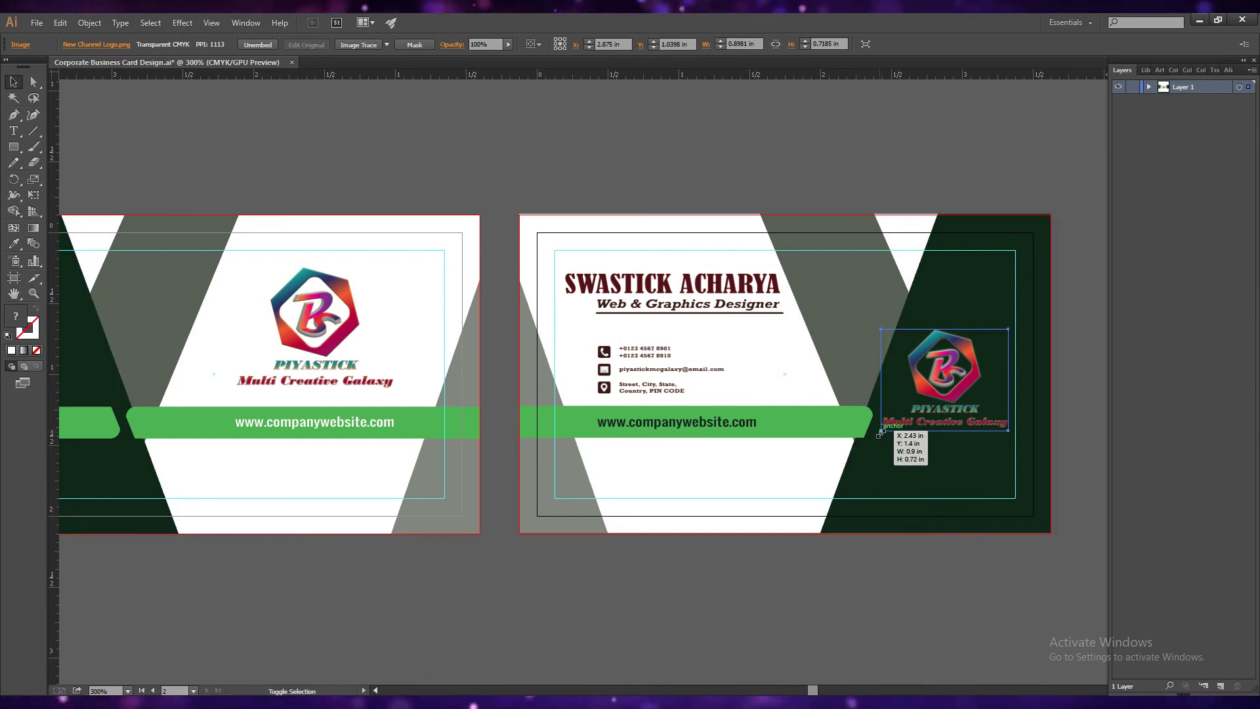
pyautogui.moveTo(881, 430); pyautogui.dragTo(879, 434)
pyautogui.press('Up')
pyautogui.press('Up')
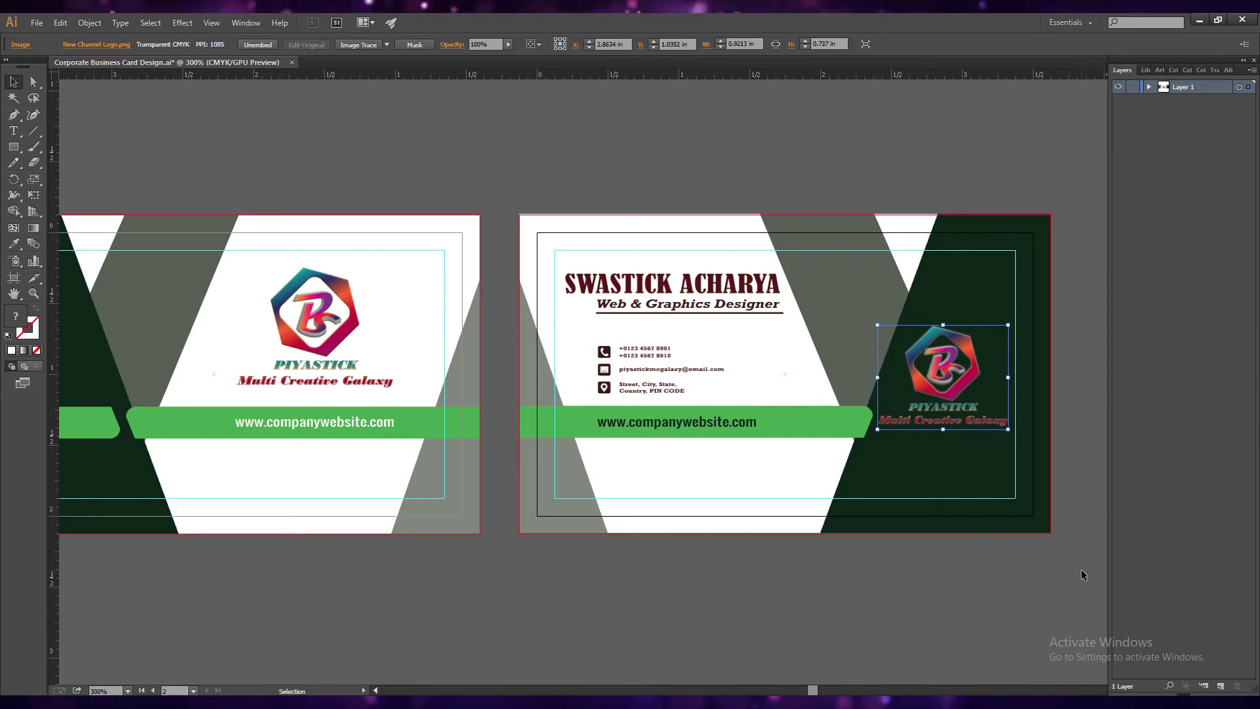
pyautogui.press('Up')
pyautogui.press('Up')
pyautogui.press('Up')
pyautogui.press('Right')
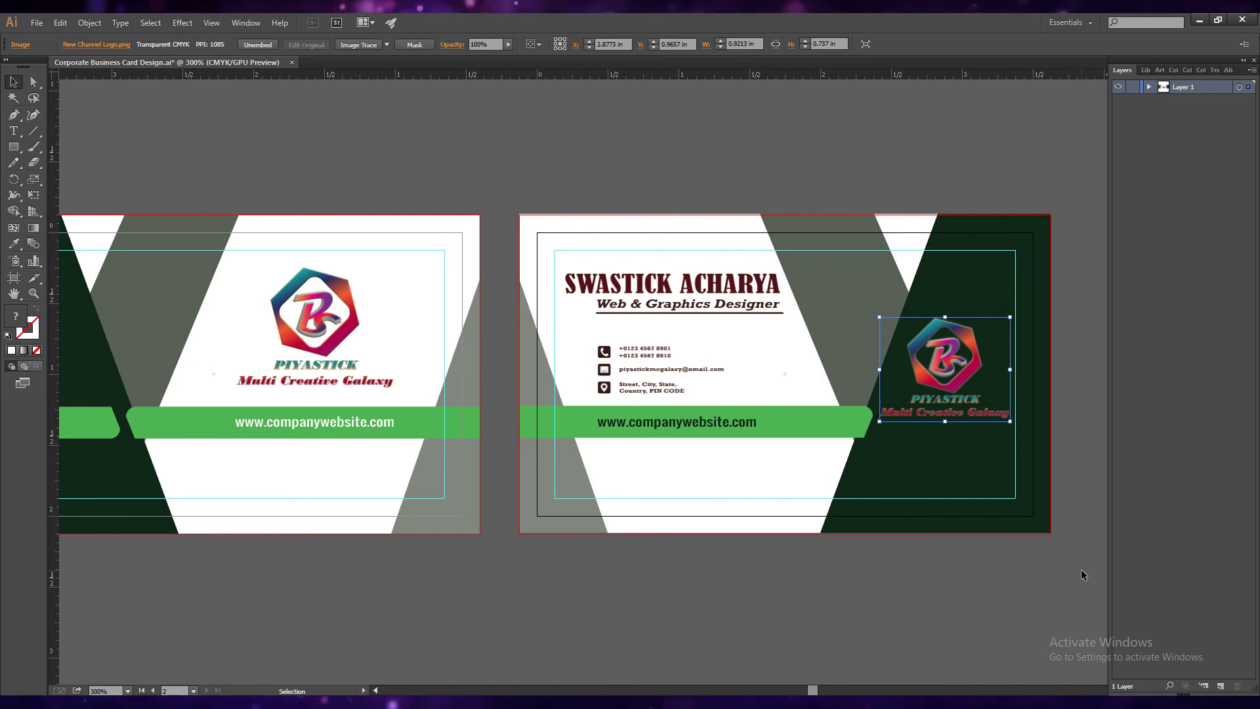
pyautogui.press('Up')
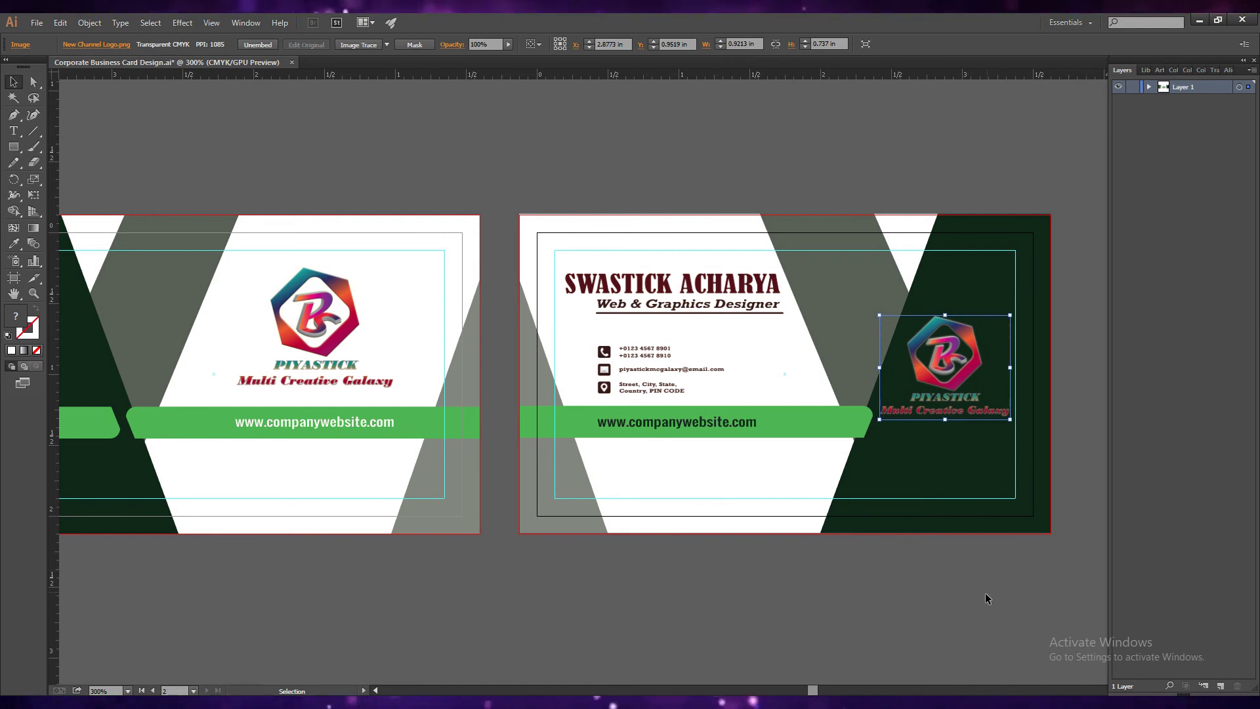
pyautogui.click(986, 594)
# - Fine-tune the back-card logo's horizontal position and save the document
pyautogui.click(926, 385)
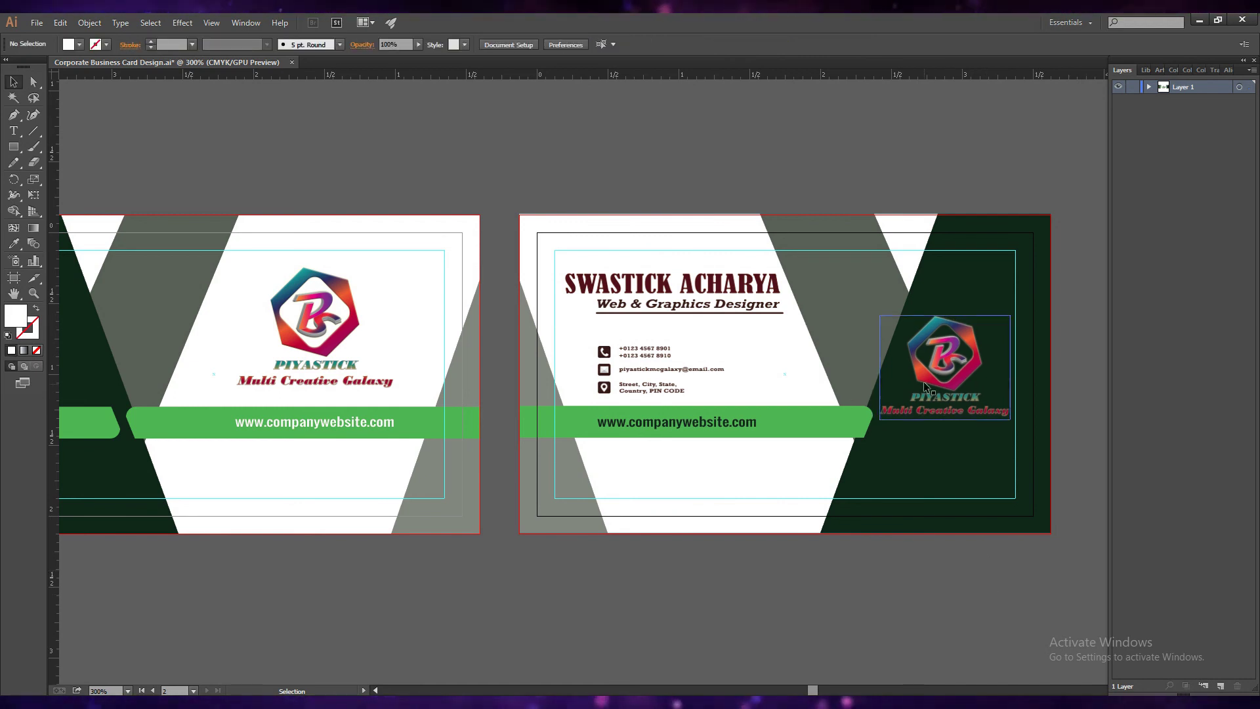
pyautogui.press('Right')
pyautogui.press('Left')
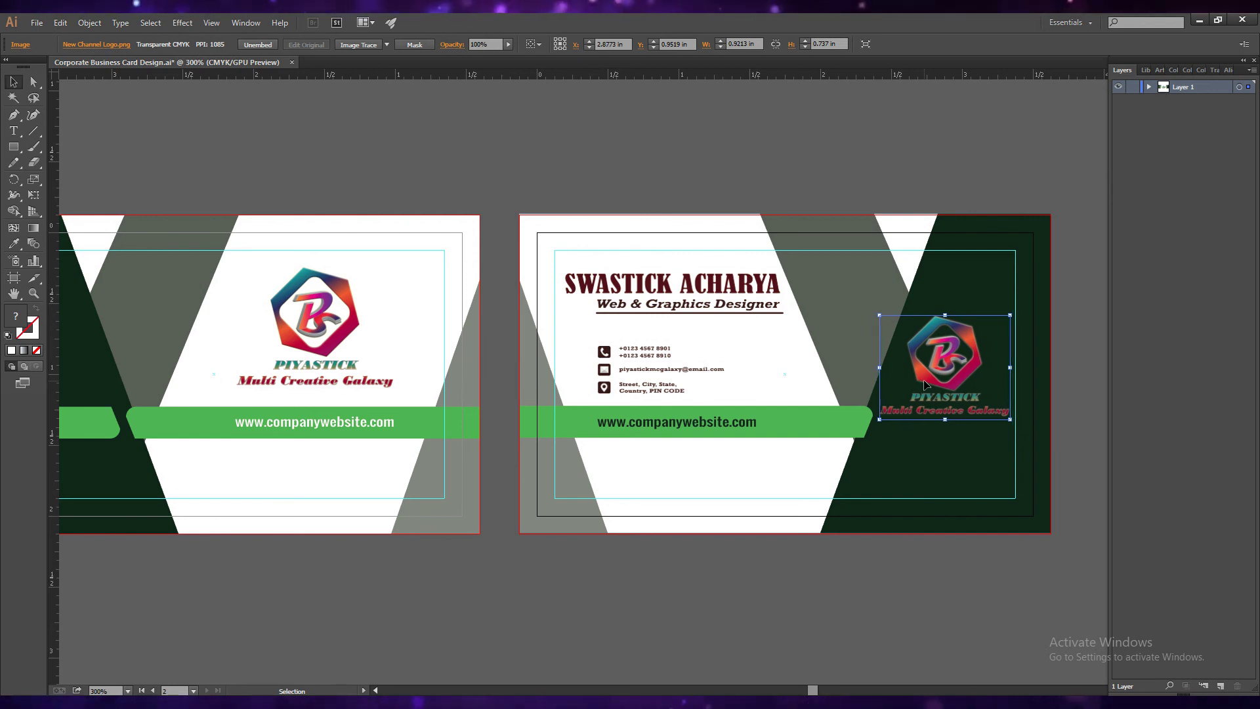
pyautogui.press('Right')
pyautogui.press('Left')
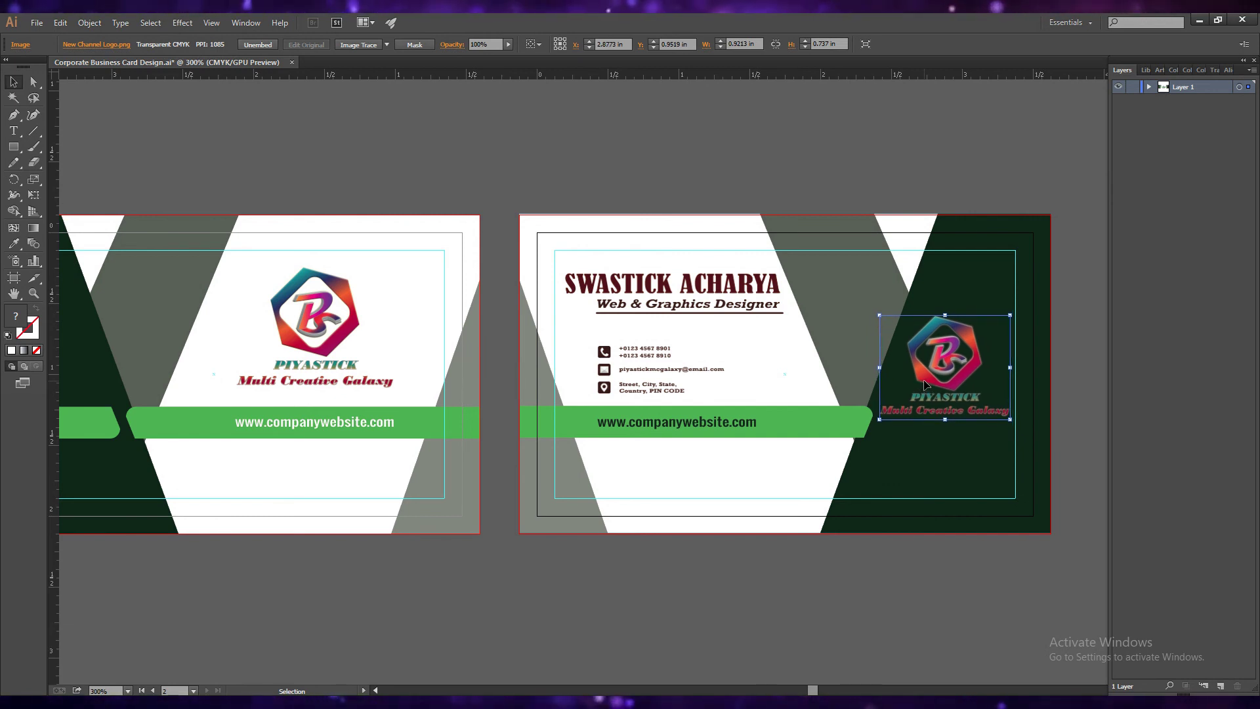
pyautogui.click(931, 586)
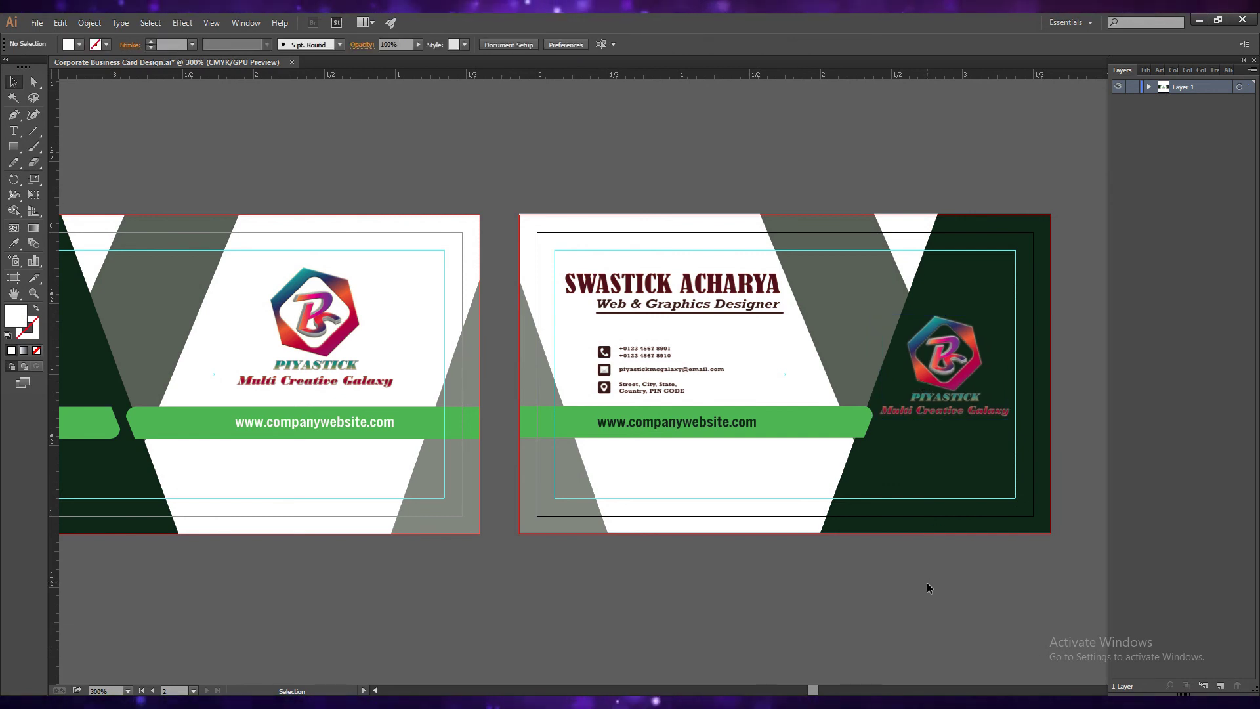
pyautogui.hotkey('ctrl', 's')
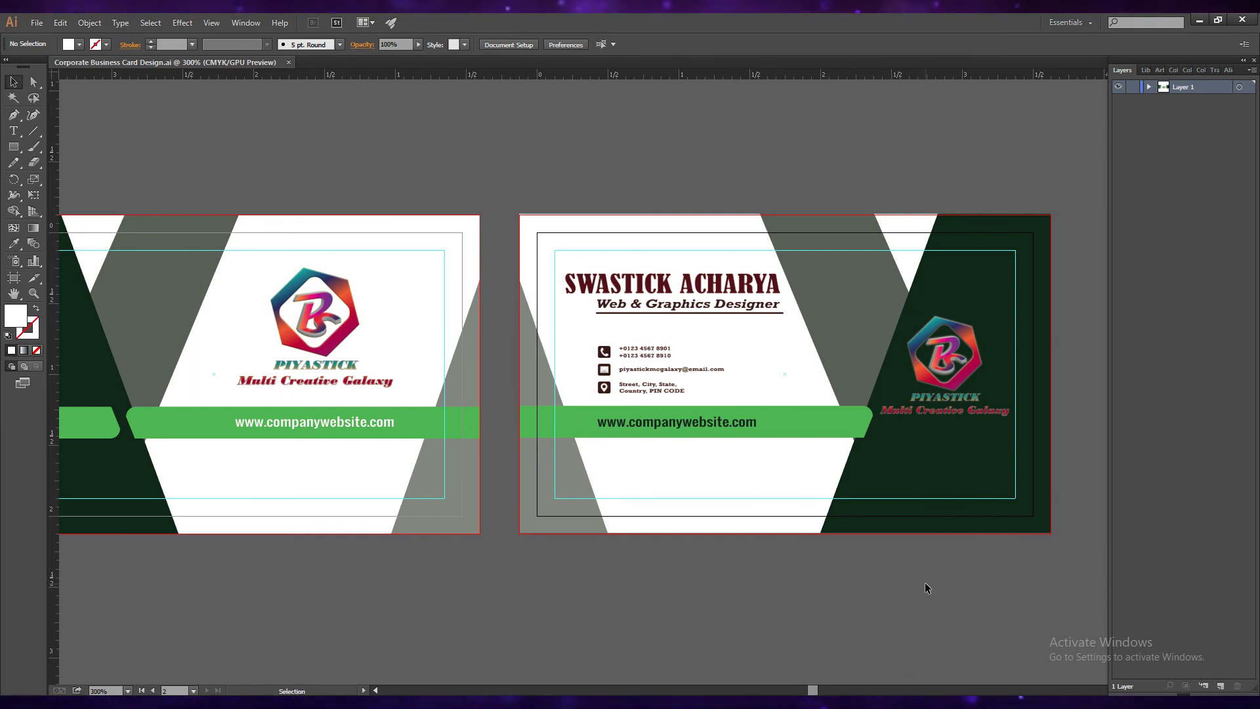
# - Set the zoom to 250% and center both business cards in view
pyautogui.moveTo(816, 691); pyautogui.dragTo(813, 691)
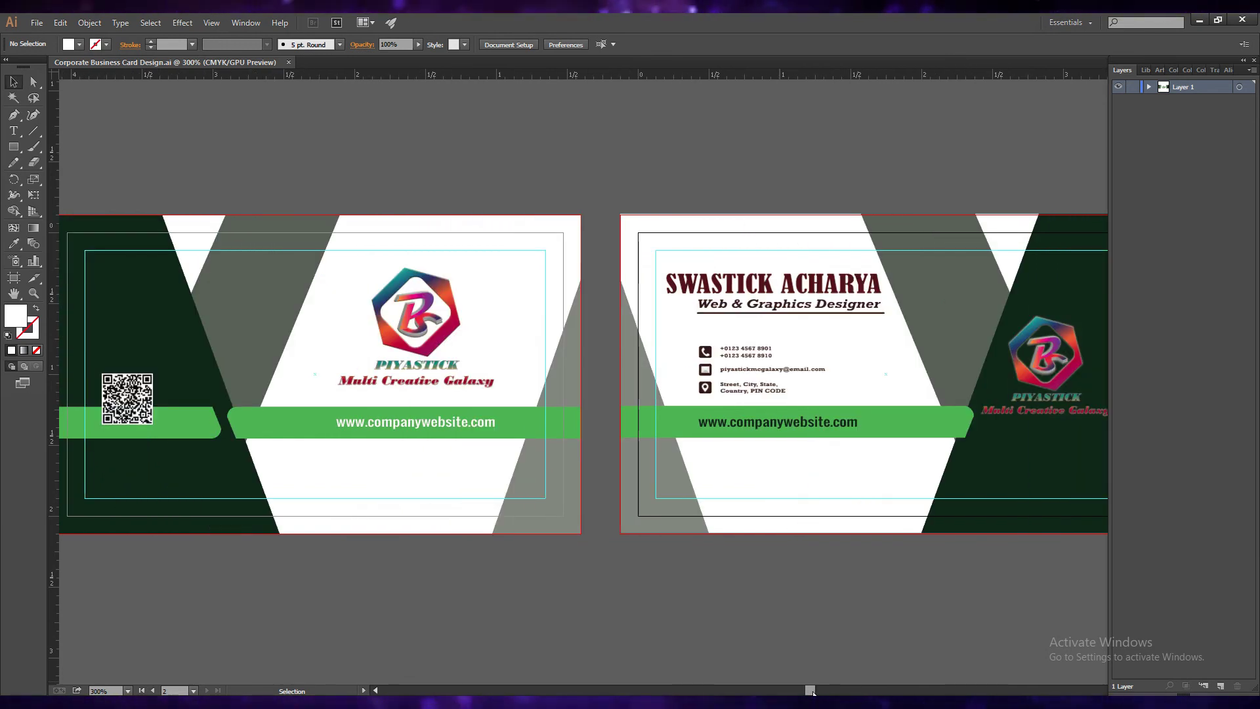
pyautogui.click(127, 690)
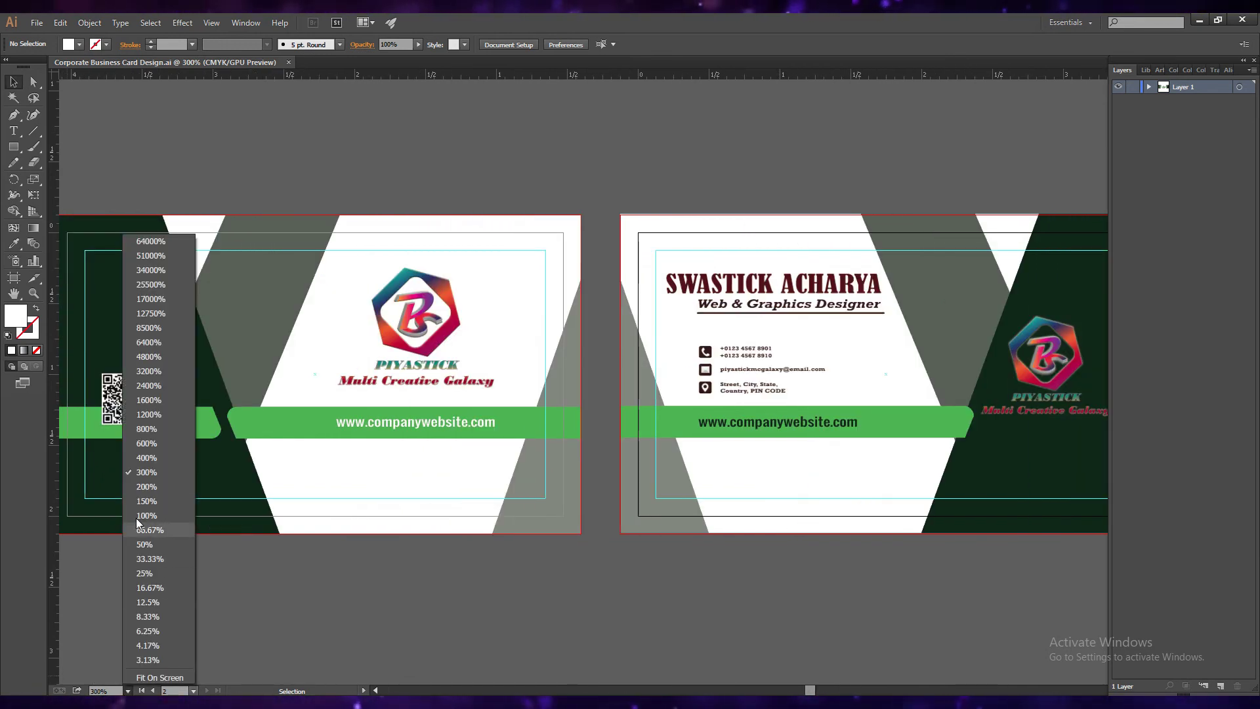
pyautogui.click(138, 486)
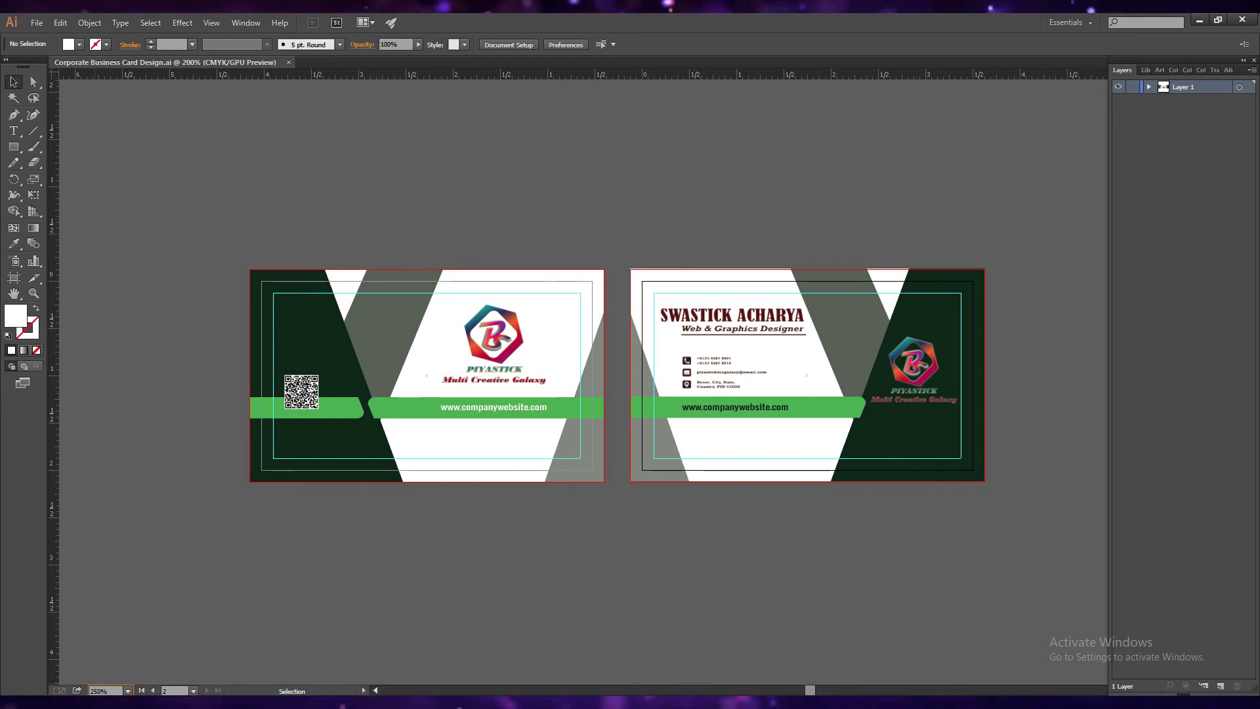
pyautogui.write('250')
pyautogui.press('Return')
pyautogui.moveTo(811, 691); pyautogui.dragTo(809, 692)
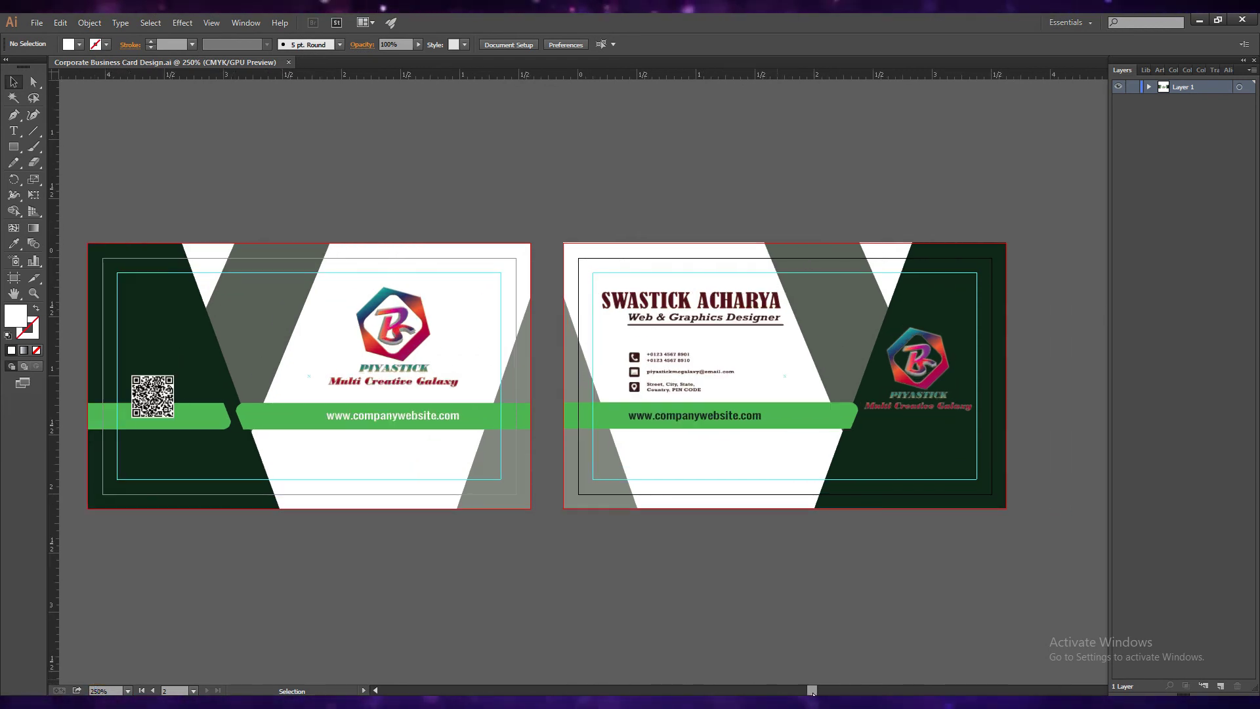